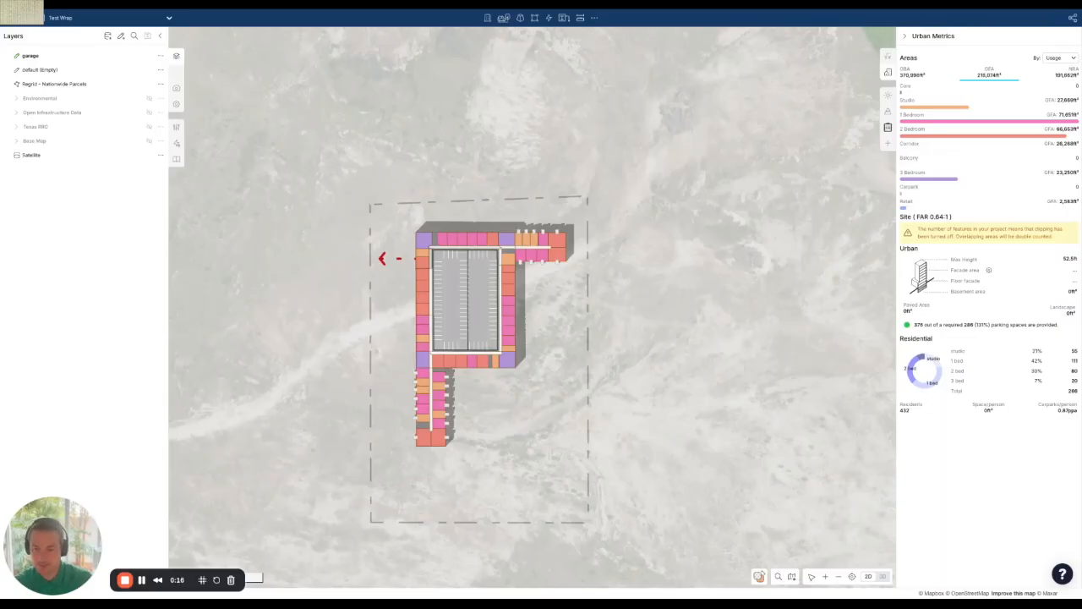
# - Examine the existing wrap building in 3D, including its central parking garage, apartment wings and balconies
pyautogui.scroll(-3, 547, 453)
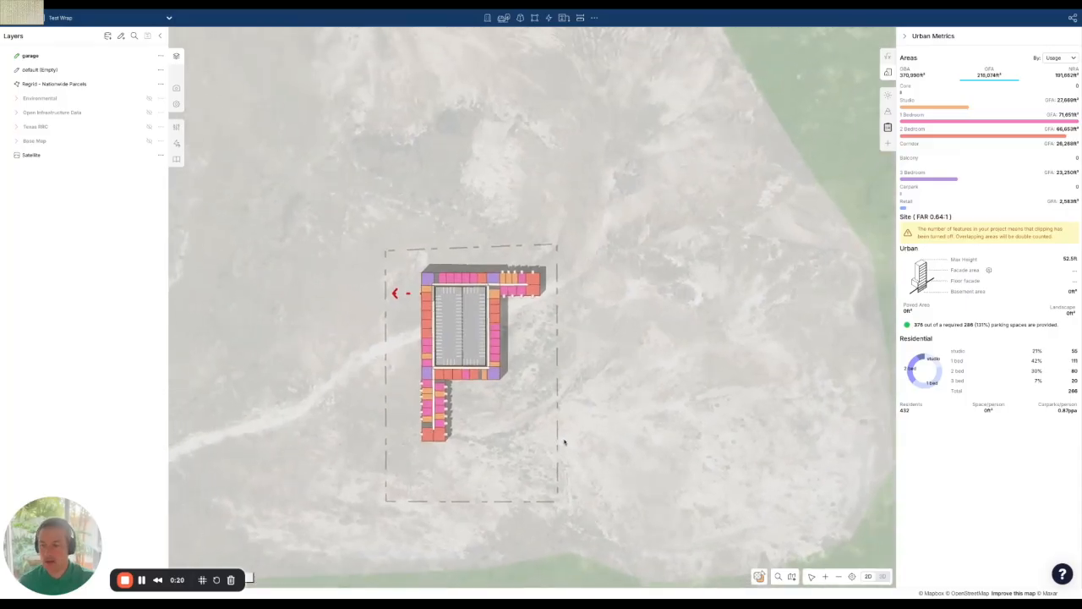
pyautogui.moveTo(559, 363); pyautogui.dragTo(612, 365)
pyautogui.moveTo(621, 375); pyautogui.dragTo(558, 359, button='right')
pyautogui.scroll(3, 555, 358)
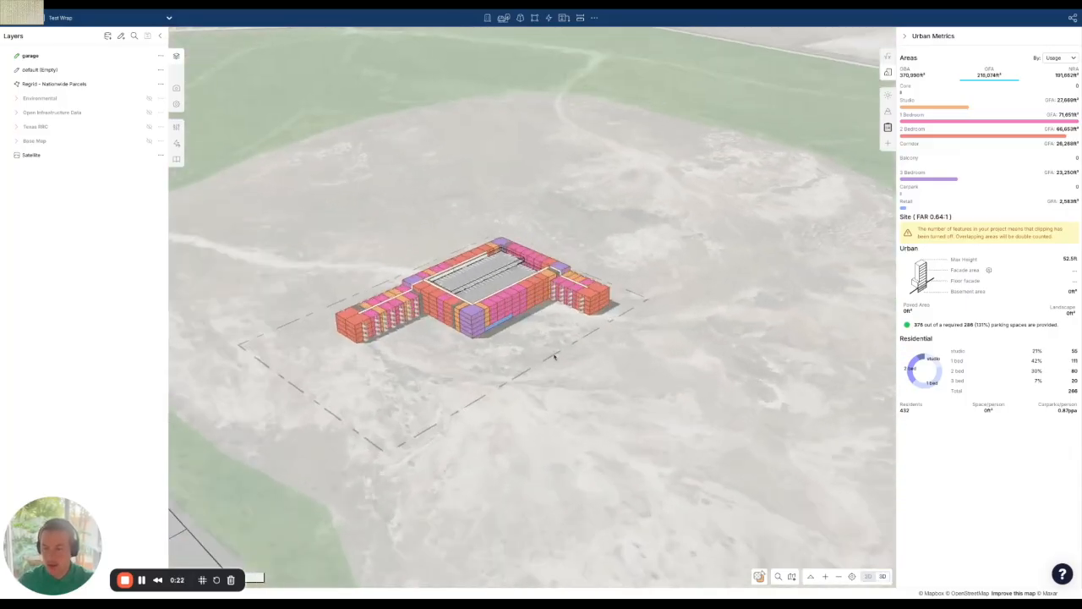
pyautogui.moveTo(556, 358); pyautogui.dragTo(604, 373)
pyautogui.scroll(5, 550, 285)
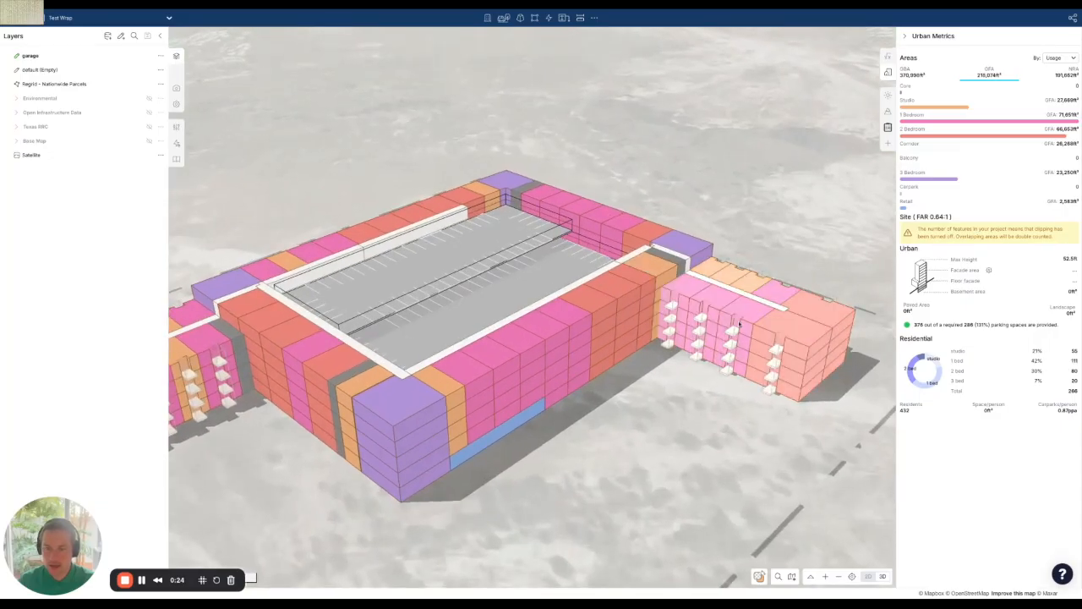
pyautogui.moveTo(424, 466); pyautogui.dragTo(676, 427)
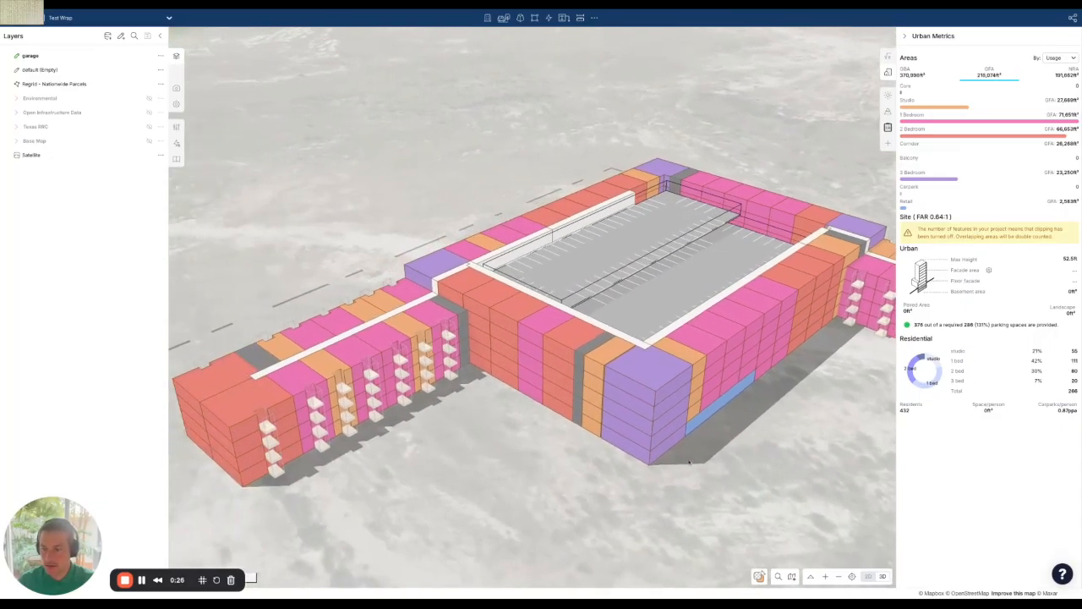
pyautogui.scroll(-3, 490, 502)
pyautogui.moveTo(560, 465)
pyautogui.mouseDown(button='right')
pyautogui.moveTo(574, 472)
pyautogui.moveTo(559, 476)
pyautogui.mouseUp(button='right')
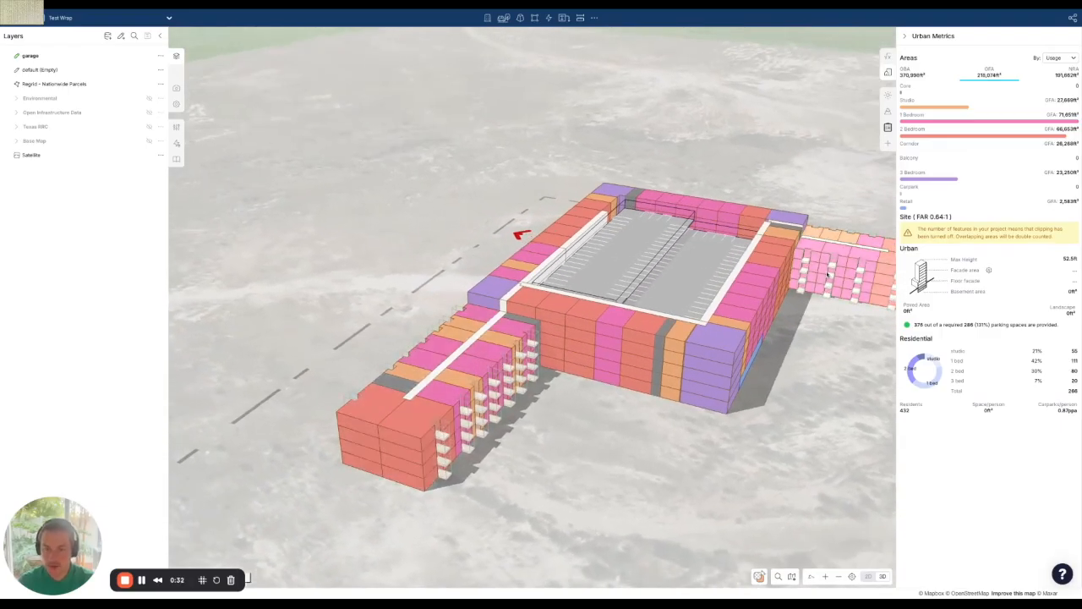
# - Compare the wrap layout in plan and in 3D, checking the garage side with the red arrow and the site boundary
pyautogui.press('2')
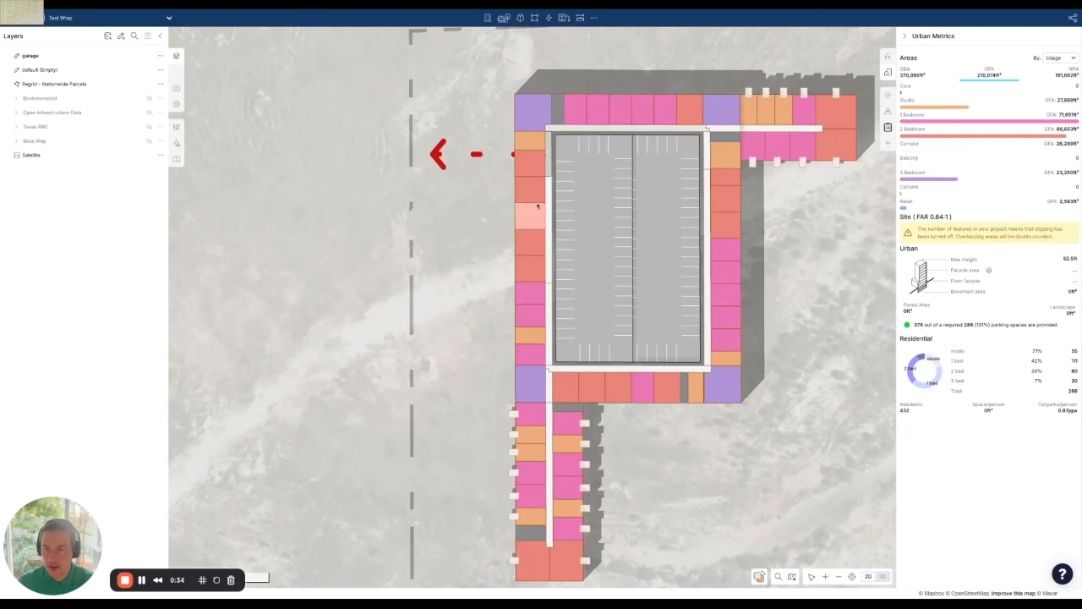
pyautogui.press('3')
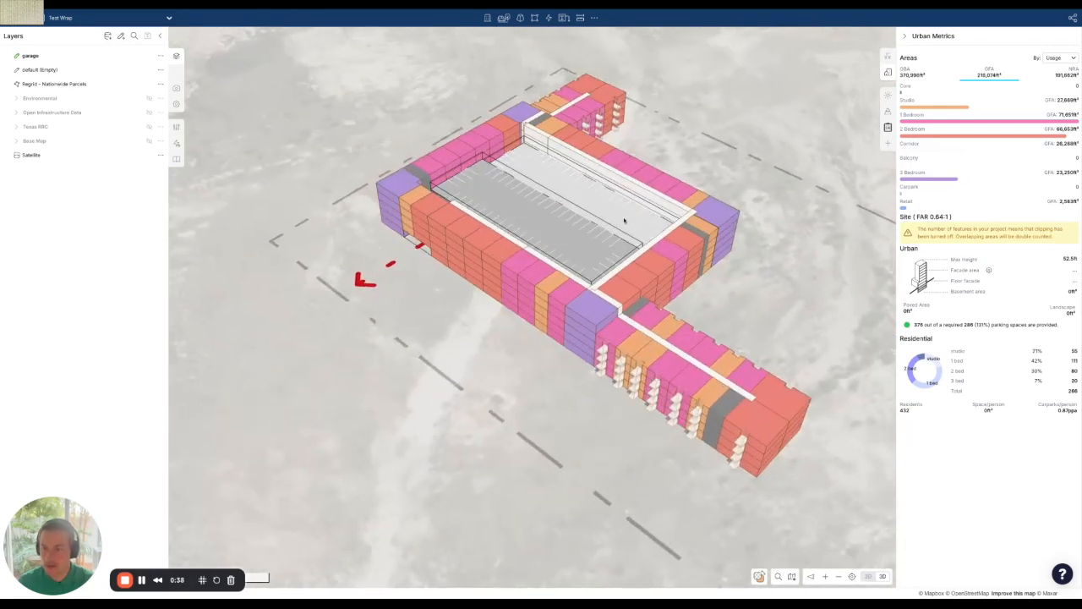
pyautogui.moveTo(592, 368); pyautogui.dragTo(372, 332, button='right')
pyautogui.scroll(10, 381, 331)
pyautogui.moveTo(608, 324); pyautogui.dragTo(575, 350, button='right')
pyautogui.scroll(-12, 607, 314)
pyautogui.moveTo(621, 403); pyautogui.dragTo(531, 400)
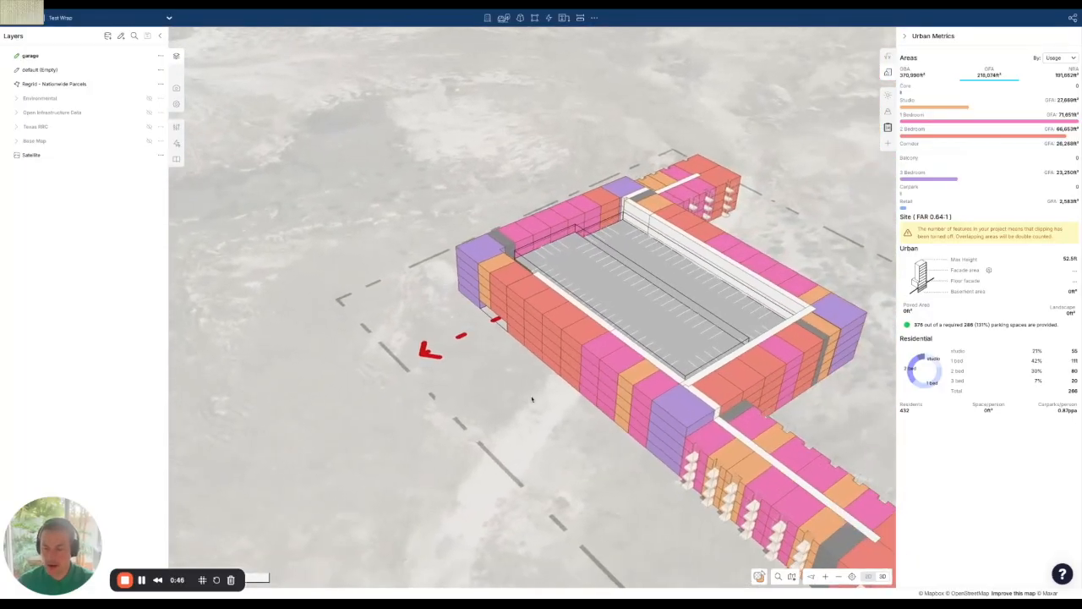
pyautogui.press('2')
pyautogui.scroll(-5, 544, 394)
pyautogui.moveTo(739, 437); pyautogui.dragTo(500, 293)
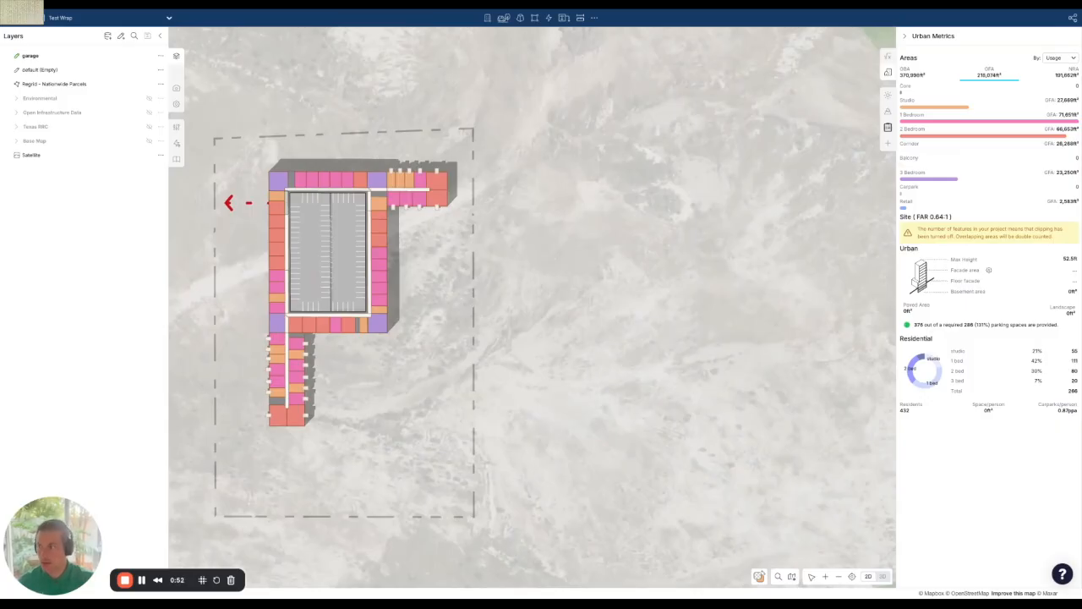
# - Hide the garage layer so the existing scheme is cleared from the site
pyautogui.click(149, 55)
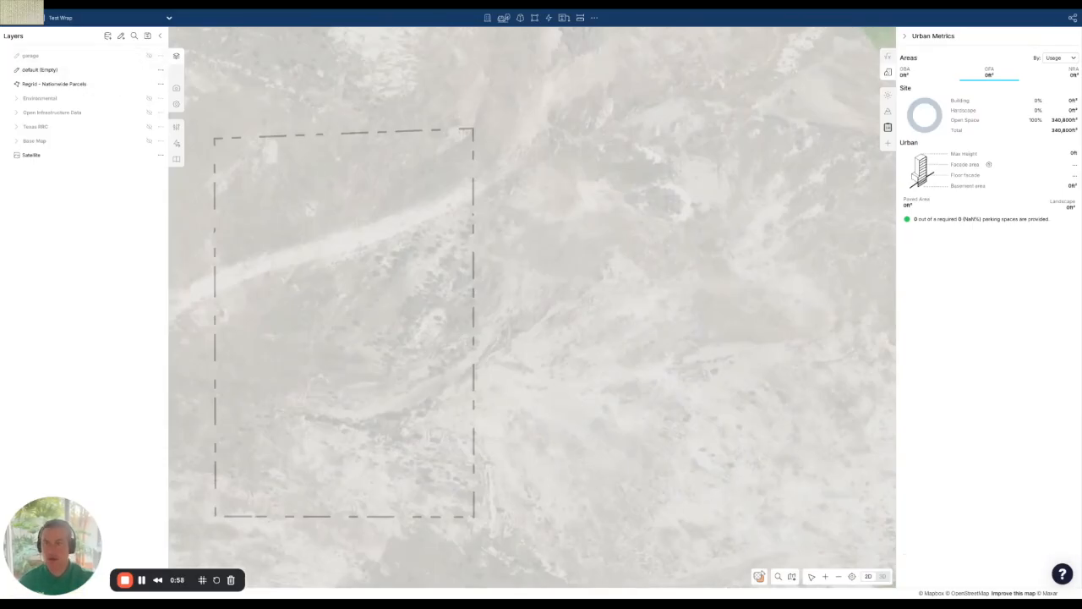
pyautogui.click(149, 55)
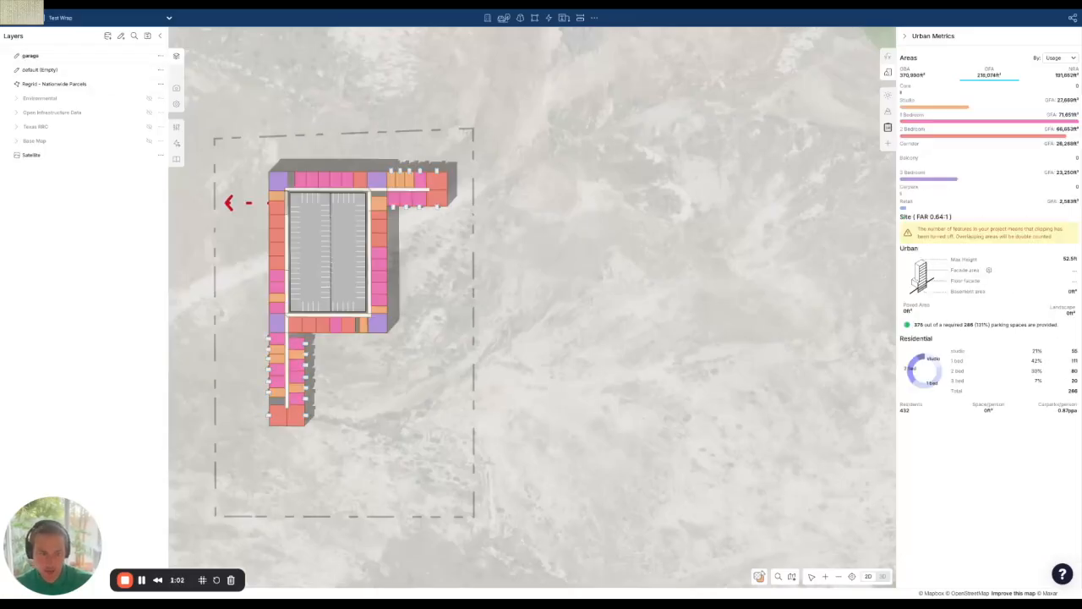
pyautogui.moveTo(905, 324)
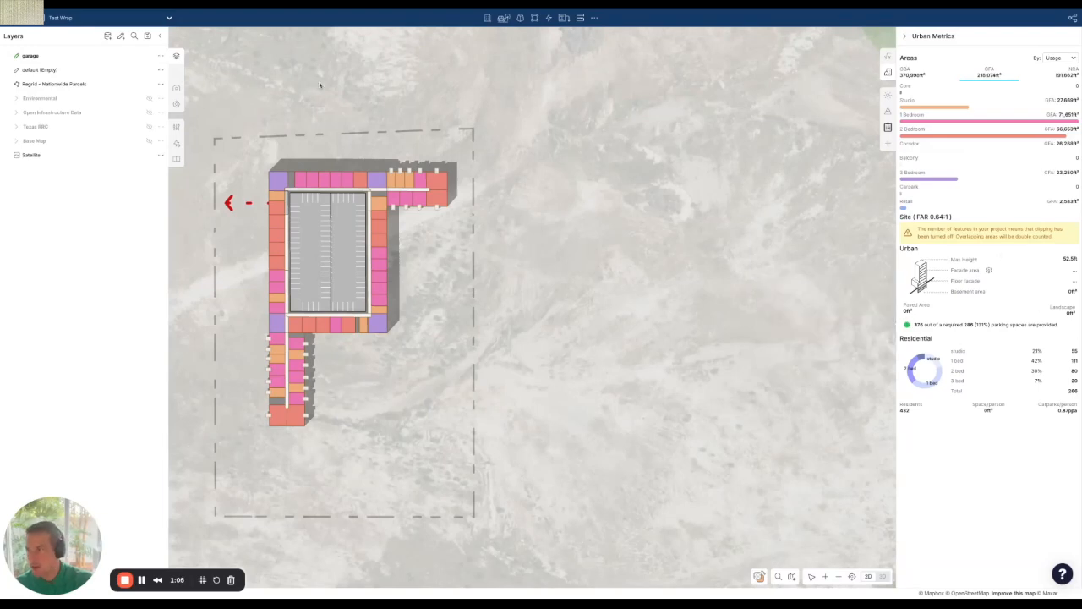
pyautogui.click(149, 55)
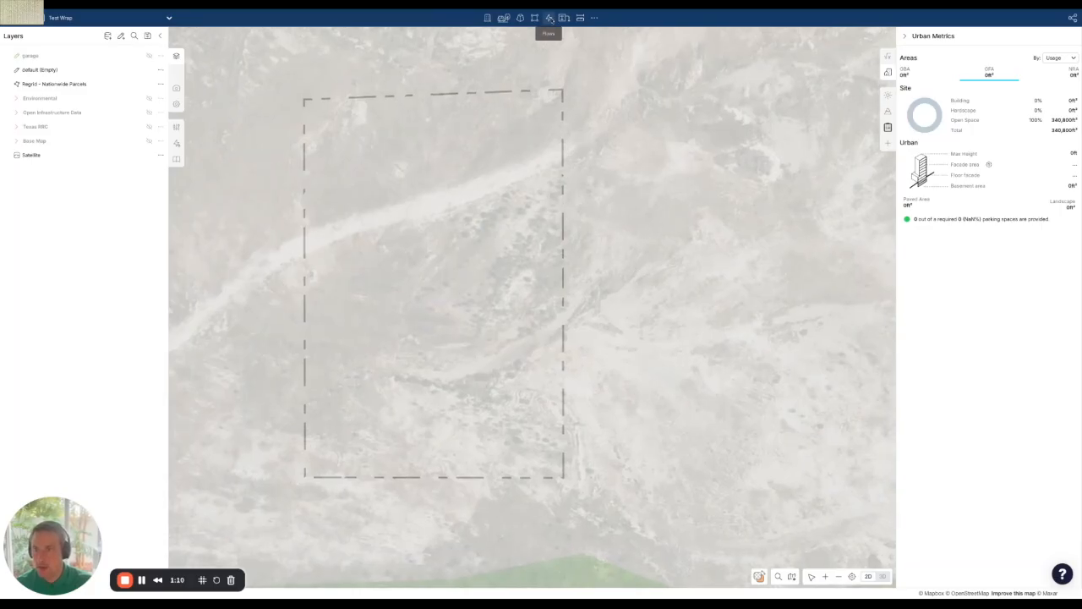
# - Try to draw a residential Wrap with Parking footprint about 100 ft by 180 ft inside the site's northwest area
pyautogui.click(549, 18)
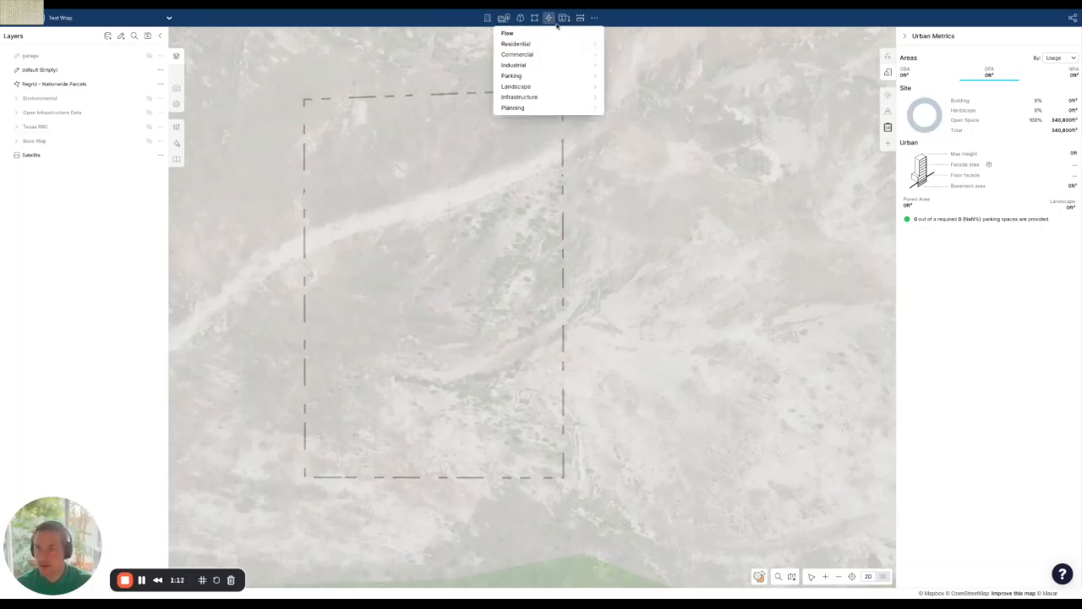
pyautogui.moveTo(560, 42)
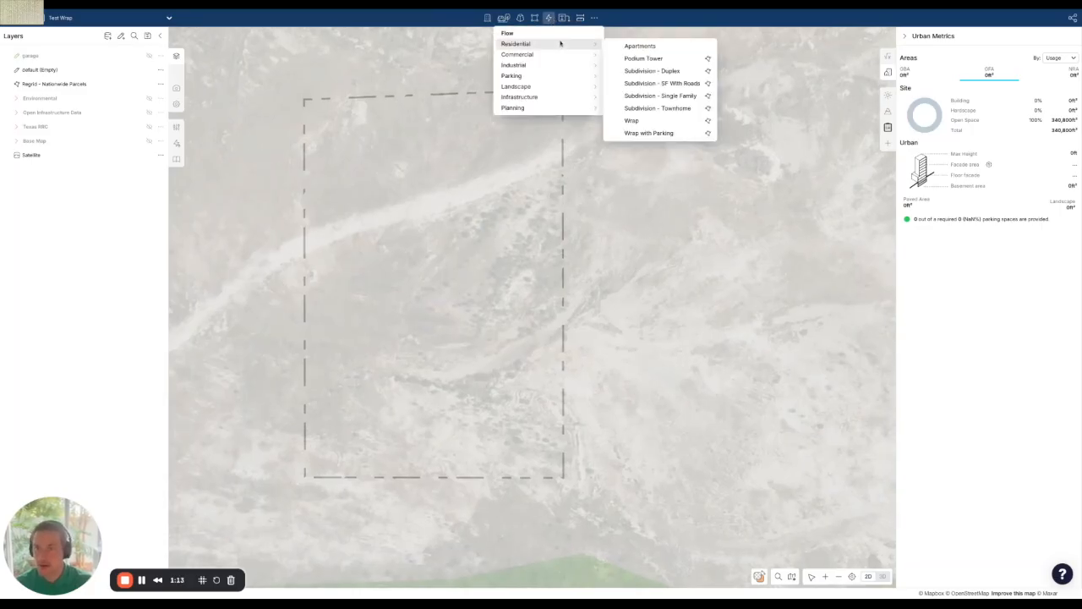
pyautogui.click(670, 134)
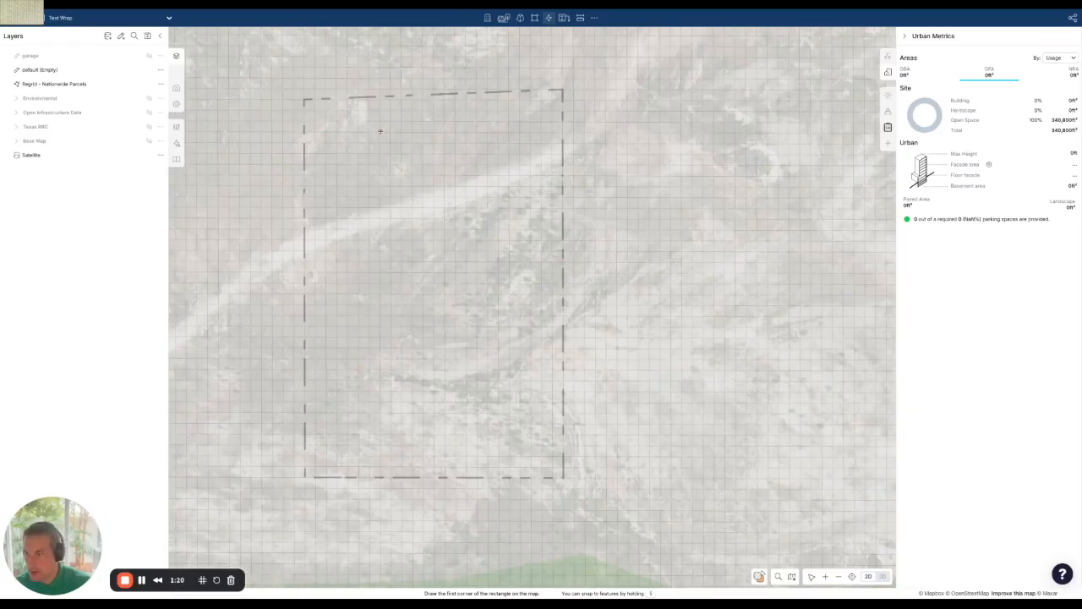
pyautogui.click(359, 132)
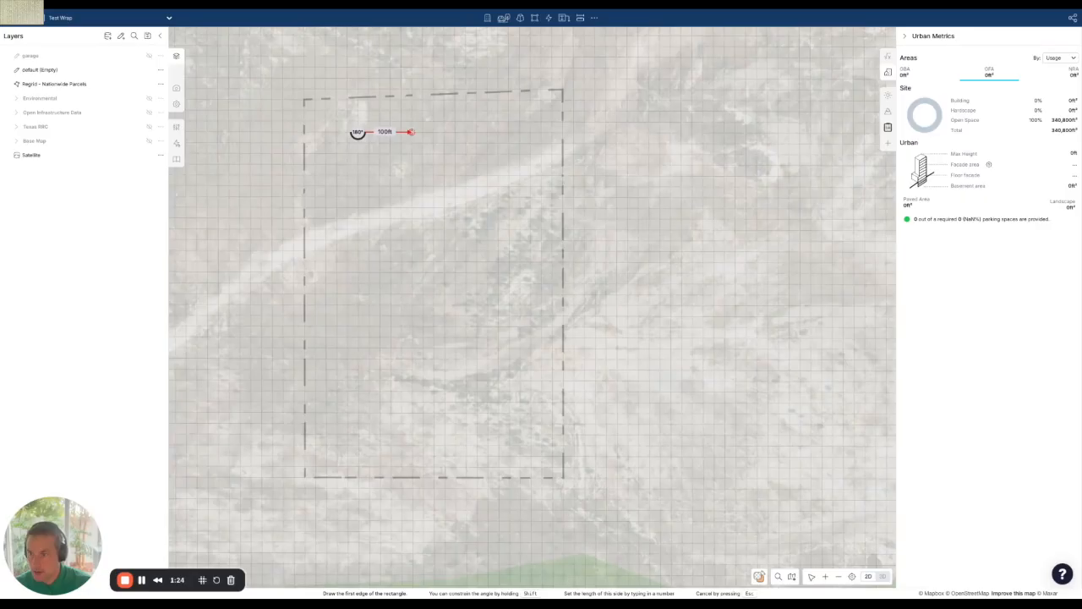
pyautogui.click(411, 132)
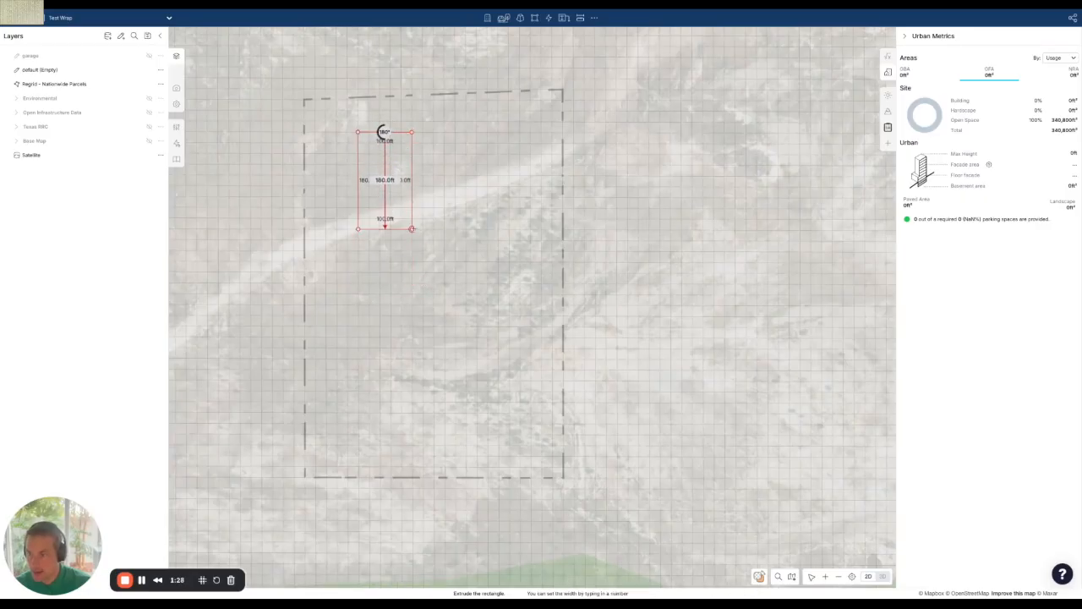
pyautogui.click(411, 229)
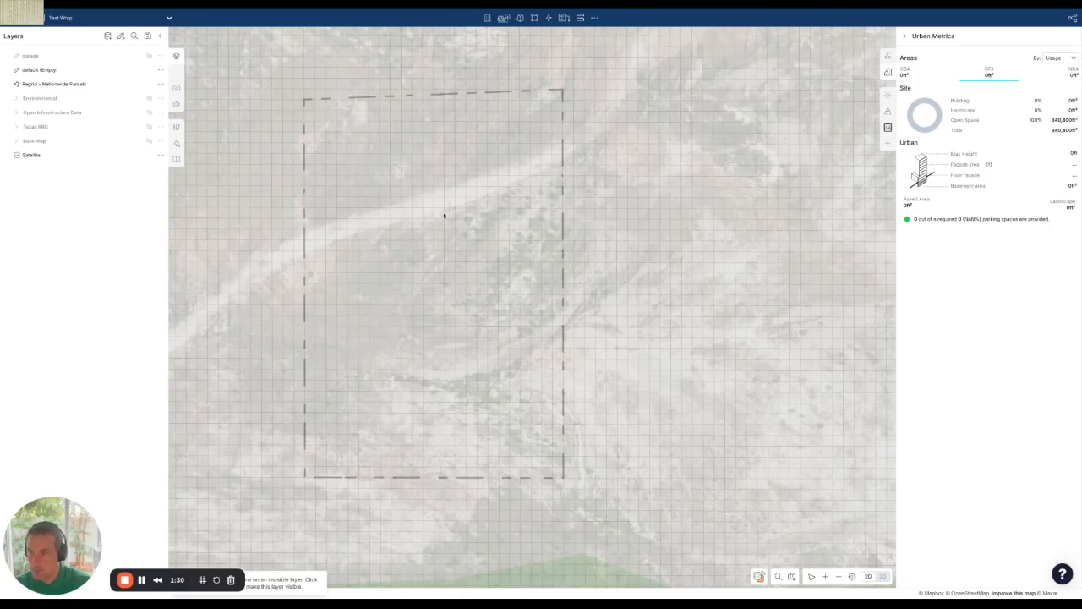
# - Make the default layer visible and active for drawing, with the garage layer hidden
pyautogui.click(148, 57)
pyautogui.click(149, 71)
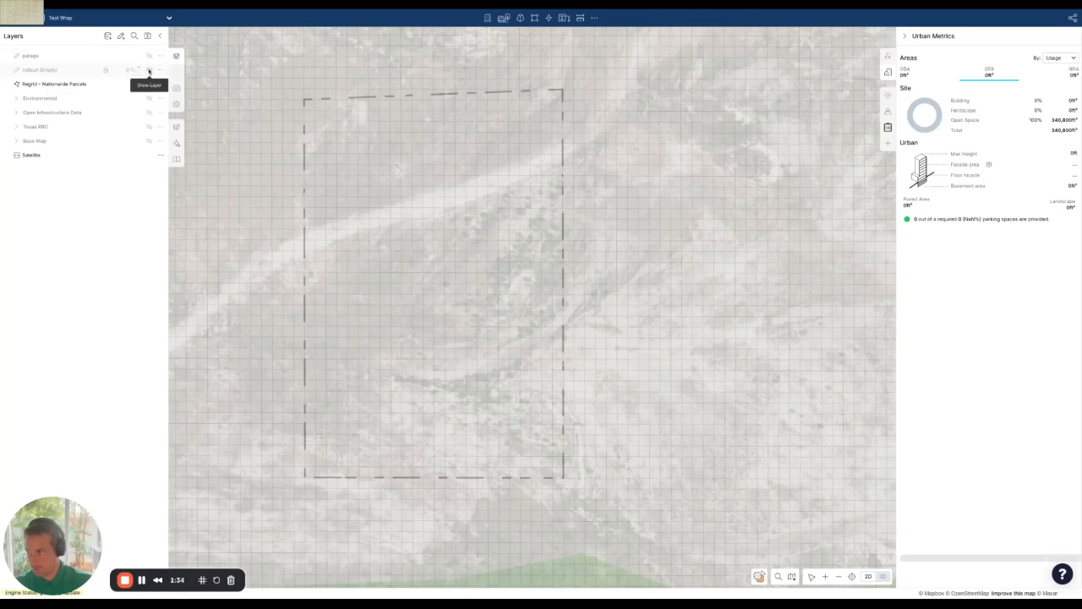
pyautogui.click(149, 71)
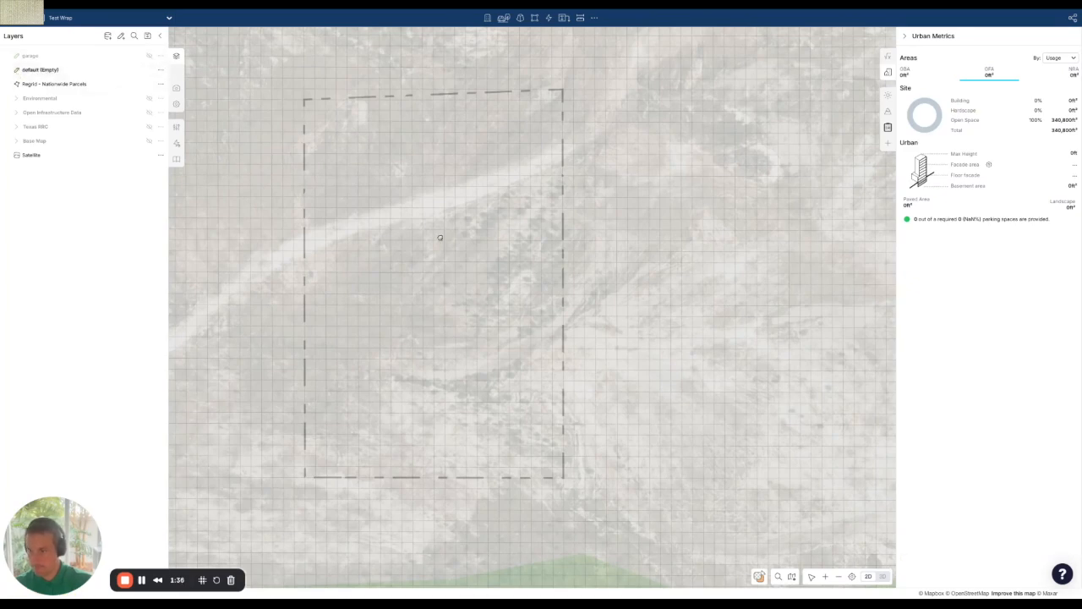
# - Draw a residential Wrap with Parking footprint about 160 ft wide by 280 ft deep inside the site boundary
pyautogui.moveTo(441, 240); pyautogui.dragTo(540, 230)
pyautogui.click(549, 17)
pyautogui.moveTo(548, 49)
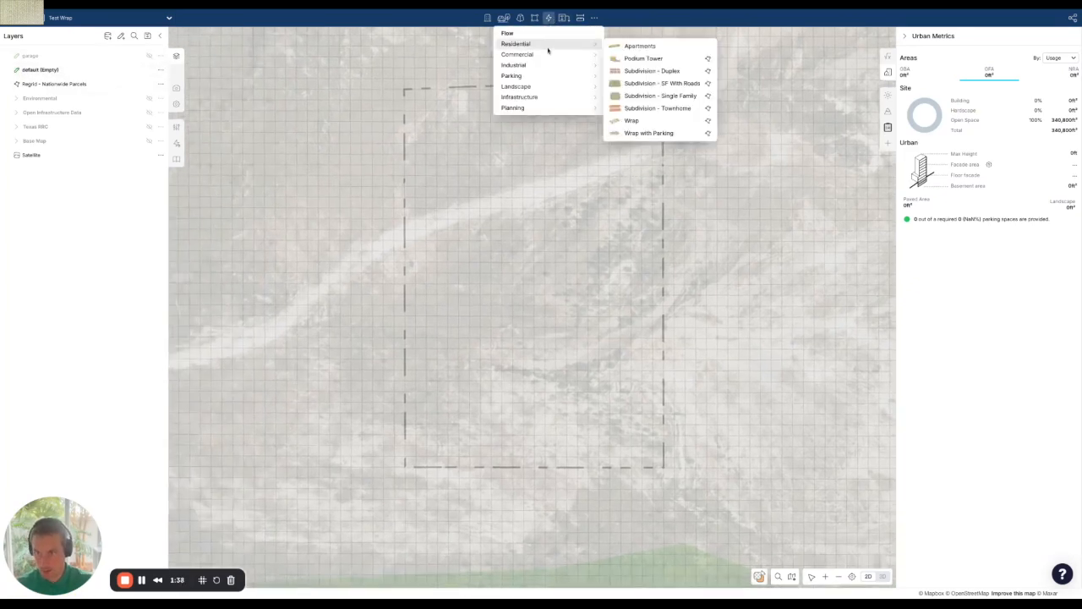
pyautogui.click(649, 133)
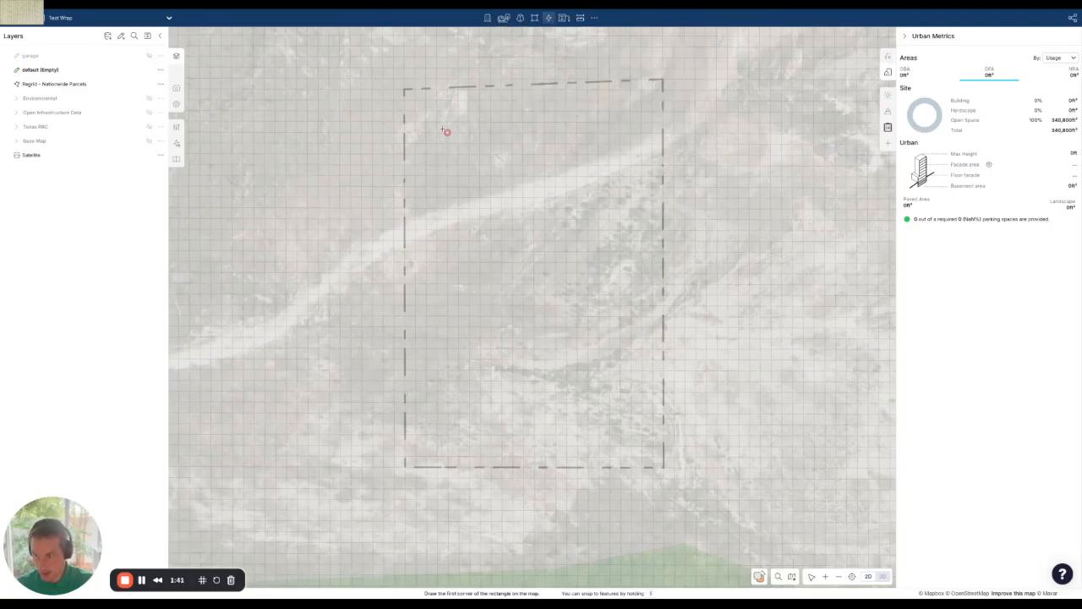
pyautogui.click(480, 165)
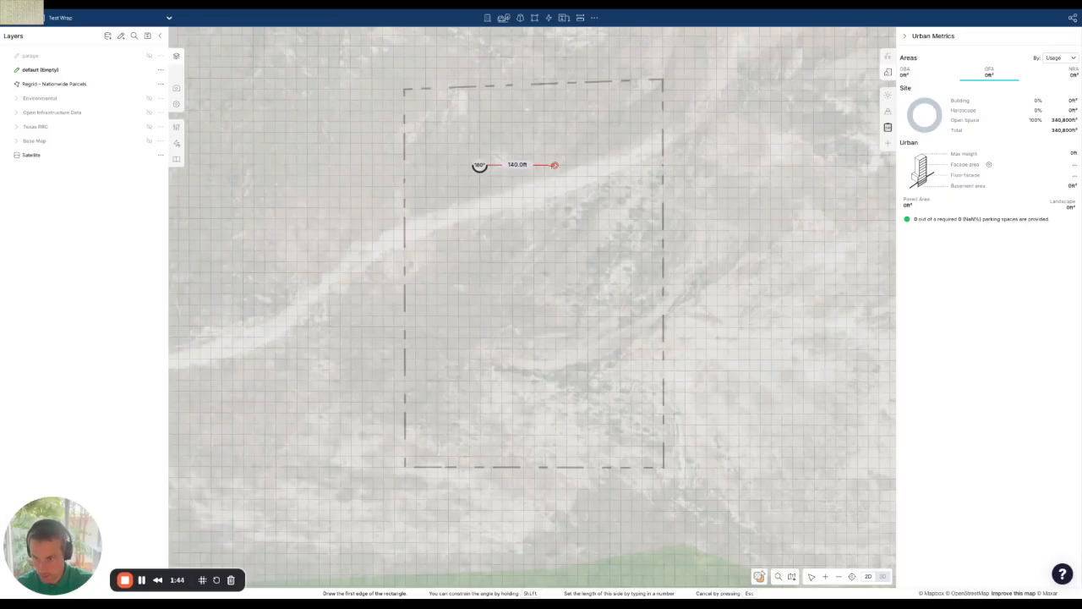
pyautogui.click(566, 165)
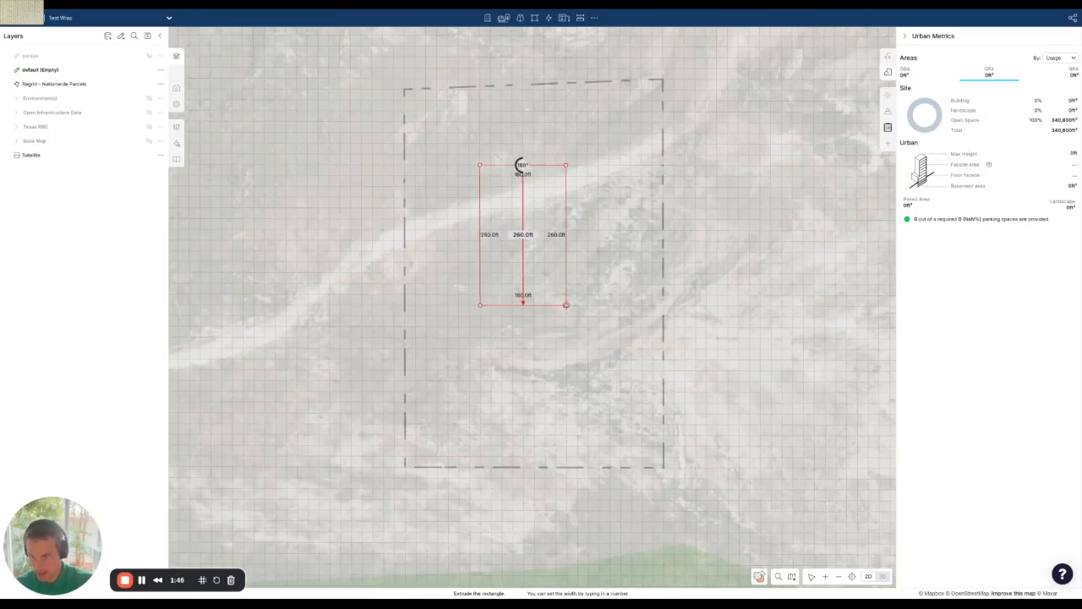
pyautogui.click(569, 315)
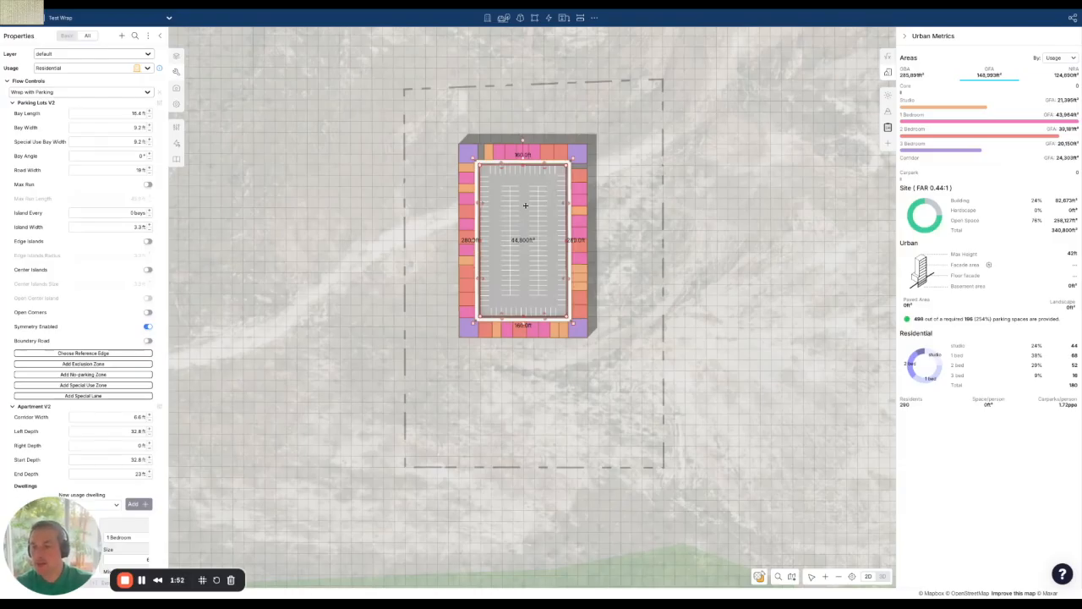
# - Try to pull the wrap's east edge outward, and deselect the building
pyautogui.moveTo(567, 203); pyautogui.dragTo(621, 203)
pyautogui.press('Escape')
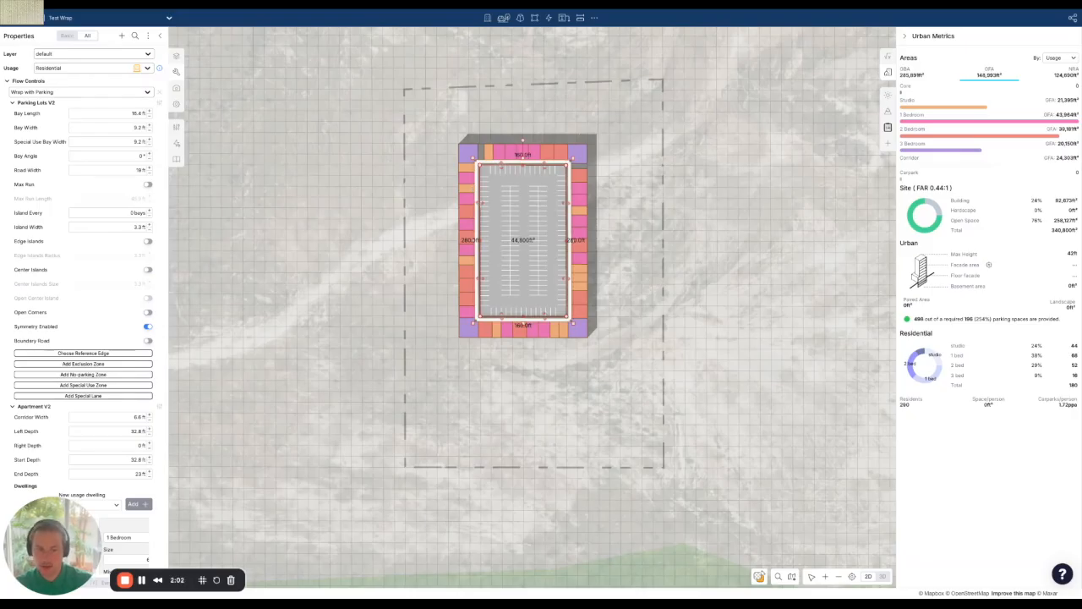
pyautogui.click(763, 295)
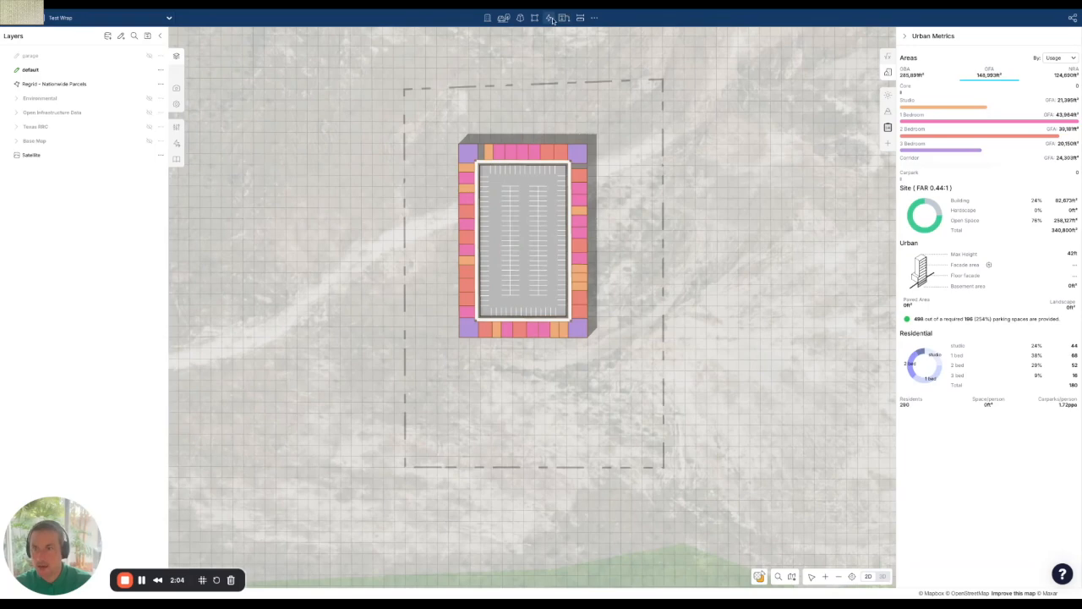
# - Add a residential Apartments wing running east from beside the wrap's northeast corner
pyautogui.click(549, 18)
pyautogui.moveTo(562, 46)
pyautogui.click(636, 46)
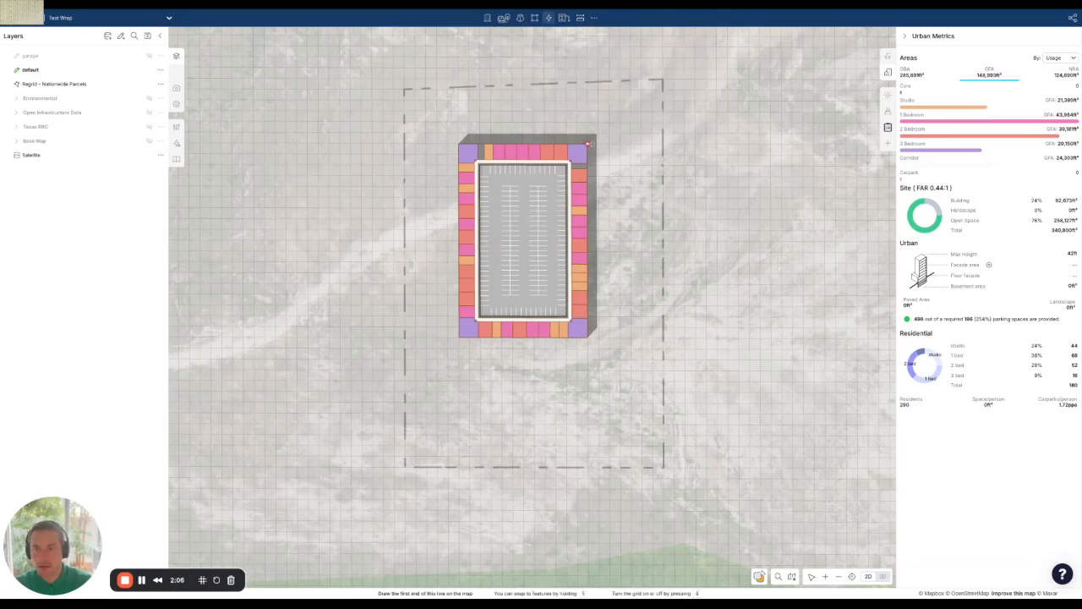
pyautogui.click(598, 154)
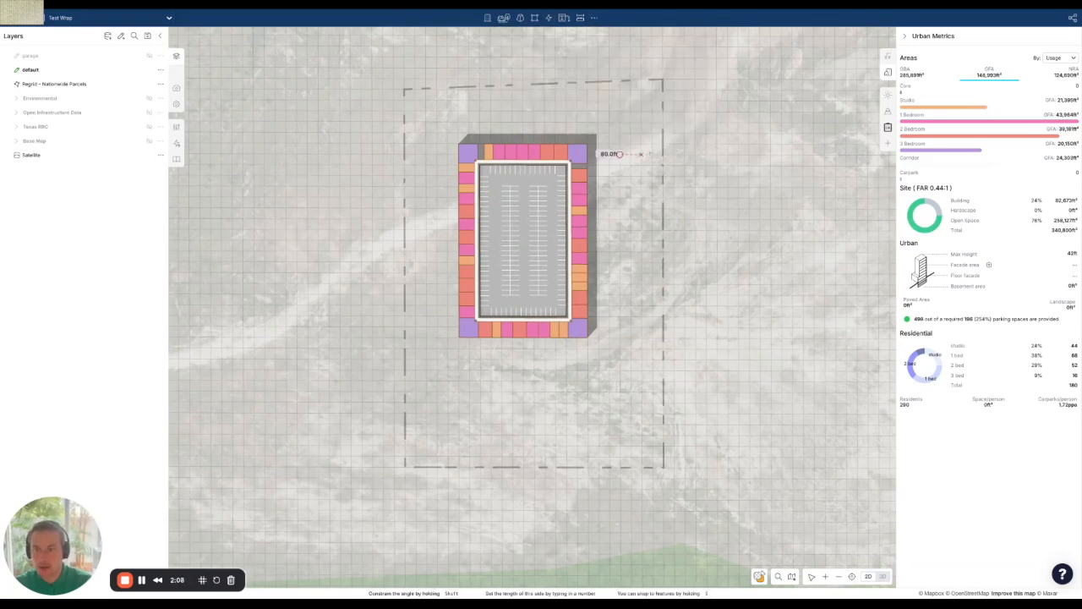
pyautogui.doubleClick(652, 154)
pyautogui.click(619, 151)
pyautogui.moveTo(581, 154); pyautogui.dragTo(599, 155)
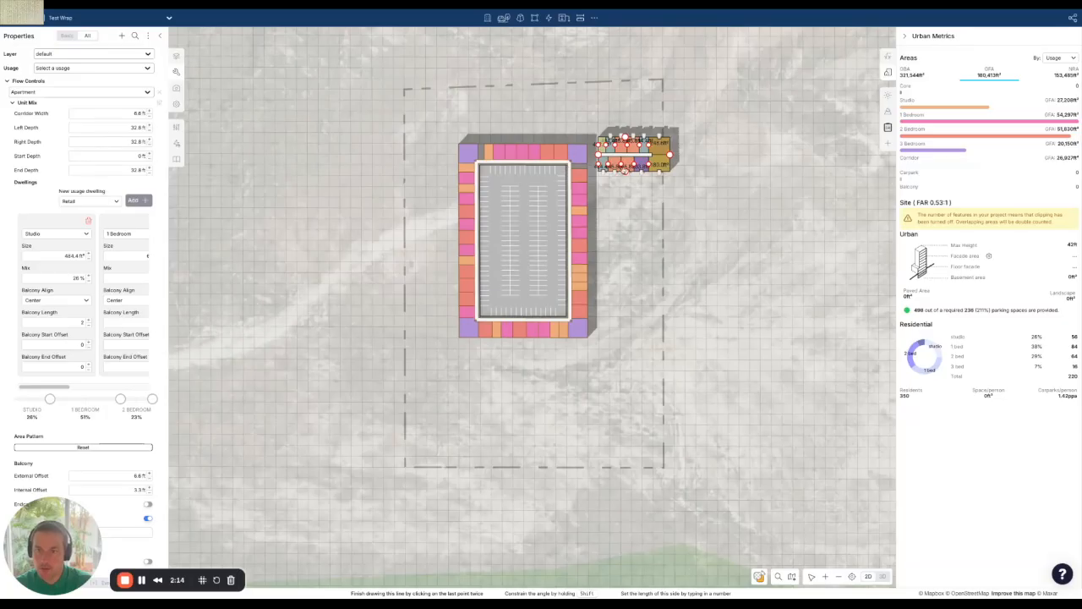
pyautogui.scroll(3, 557, 126)
pyautogui.click(578, 138)
pyautogui.click(642, 300)
# - Draw a second Apartments wing running south from just below the wrap's southwest corner
pyautogui.scroll(-1, 642, 304)
pyautogui.moveTo(643, 351); pyautogui.dragTo(657, 208)
pyautogui.moveTo(611, 399); pyautogui.dragTo(716, 284)
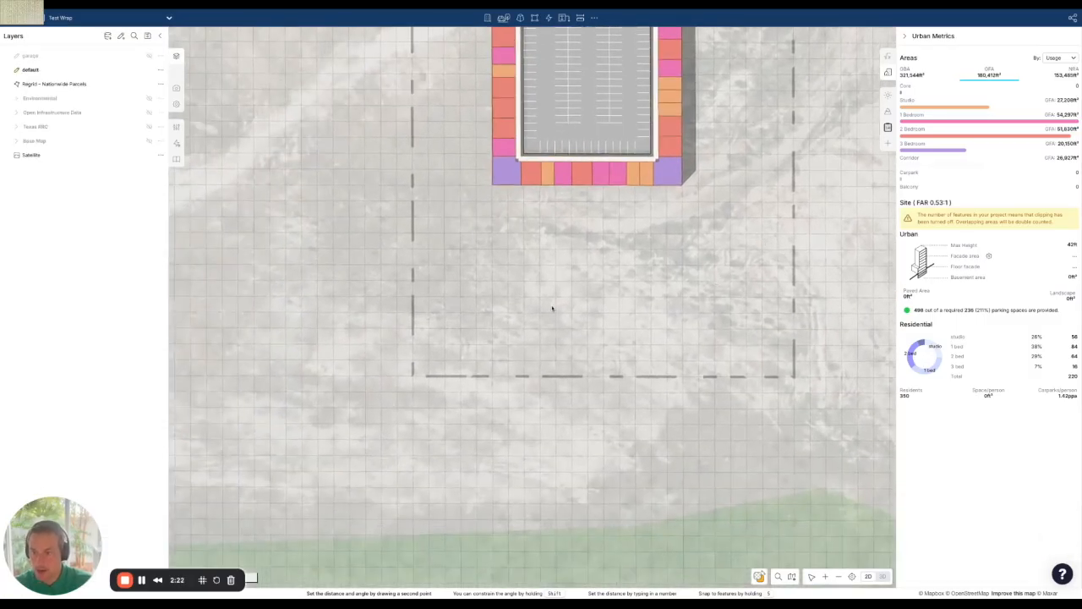
pyautogui.click(549, 17)
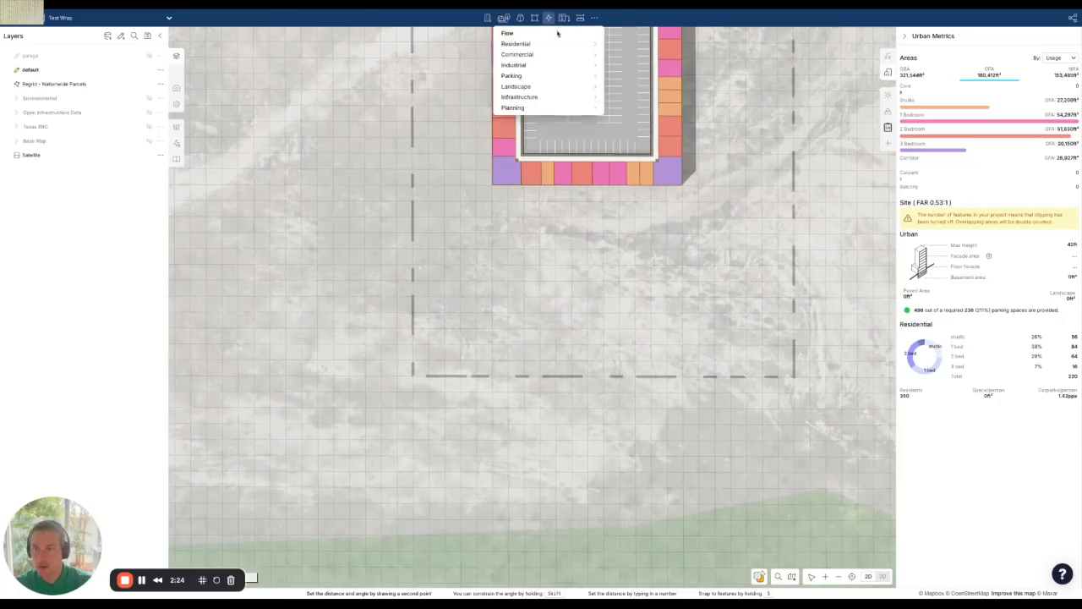
pyautogui.moveTo(553, 44)
pyautogui.click(630, 46)
pyautogui.click(508, 202)
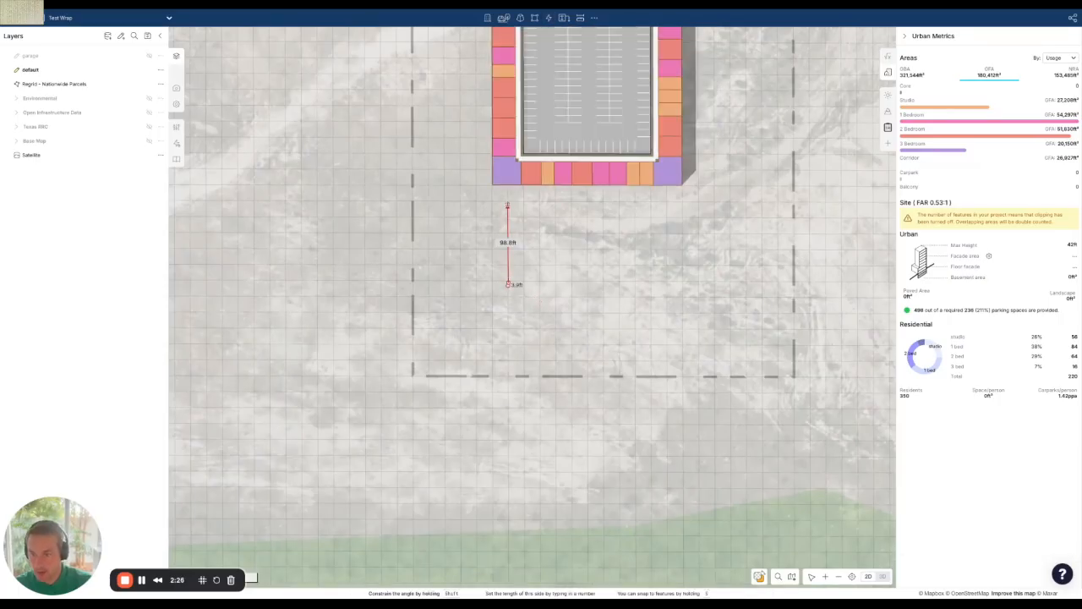
pyautogui.doubleClick(508, 311)
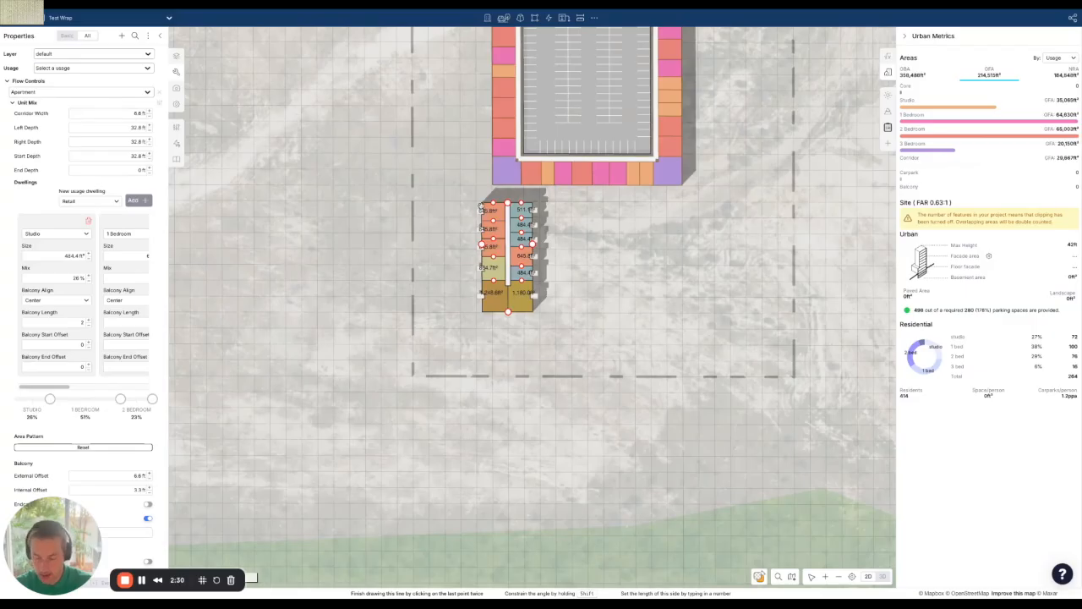
# - Move the south Apartments wing so its northwest corner meets the wrap's southwest corner, and deselect it
pyautogui.click(481, 207)
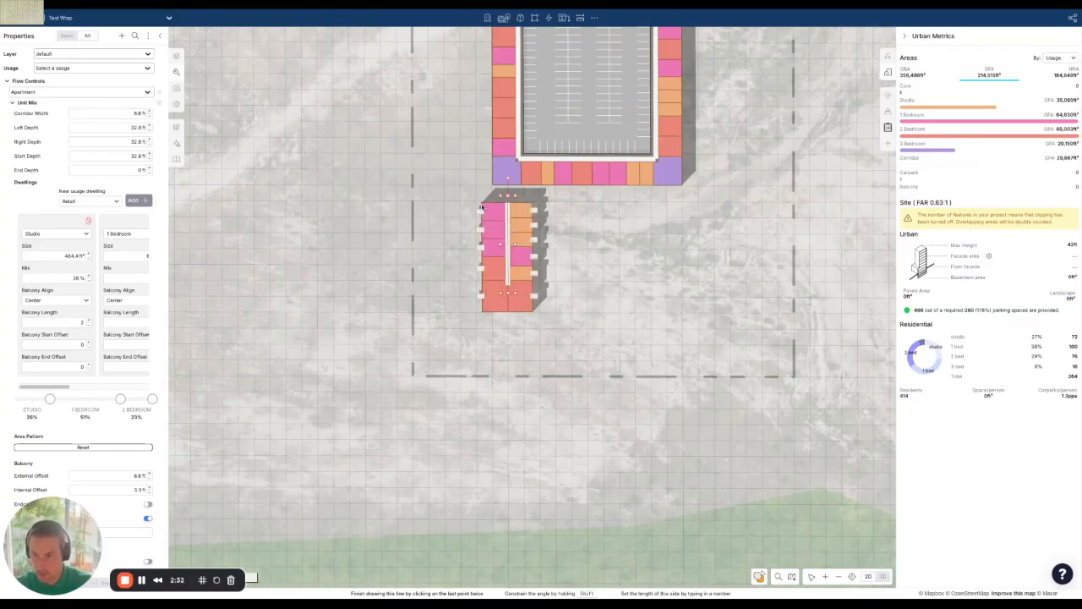
pyautogui.click(483, 203)
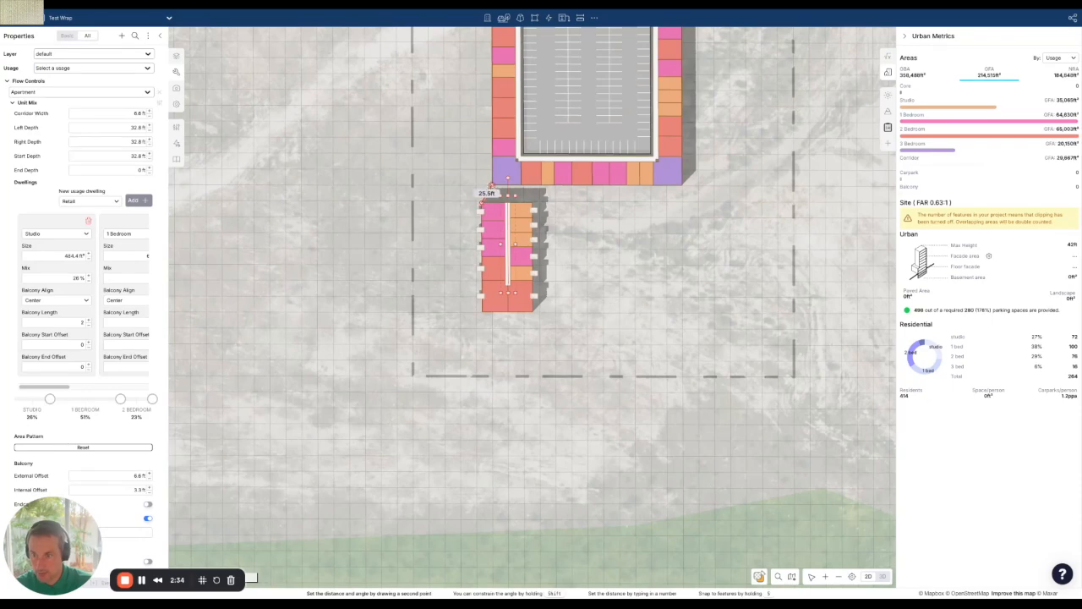
pyautogui.click(493, 185)
pyautogui.click(604, 241)
# - Compare the new design with the original by toggling the garage and default layers, leaving only the default layer visible
pyautogui.moveTo(754, 237); pyautogui.dragTo(649, 368, button='right')
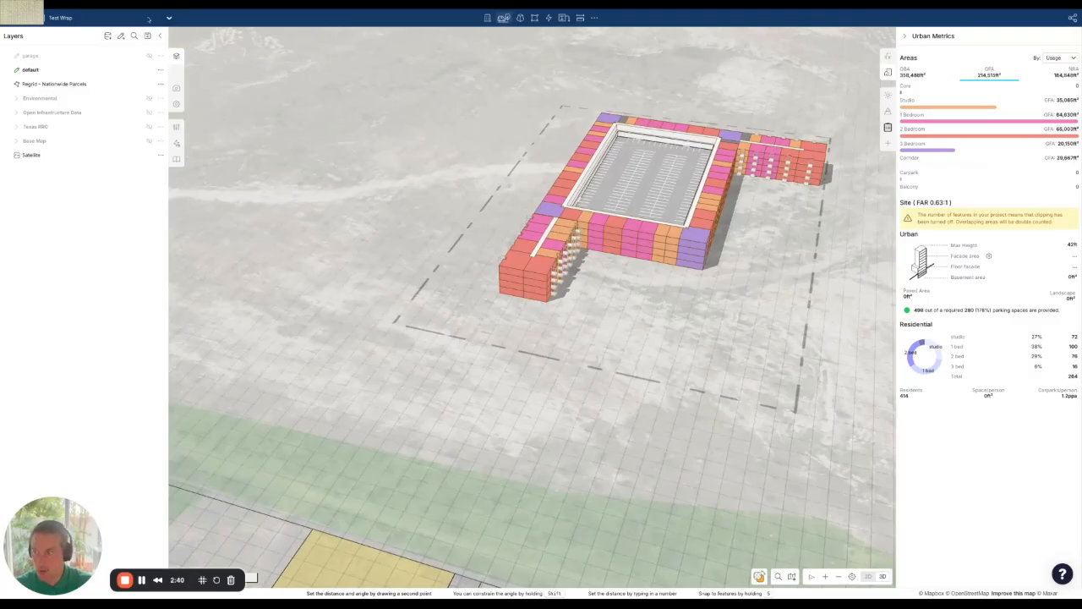
pyautogui.click(148, 56)
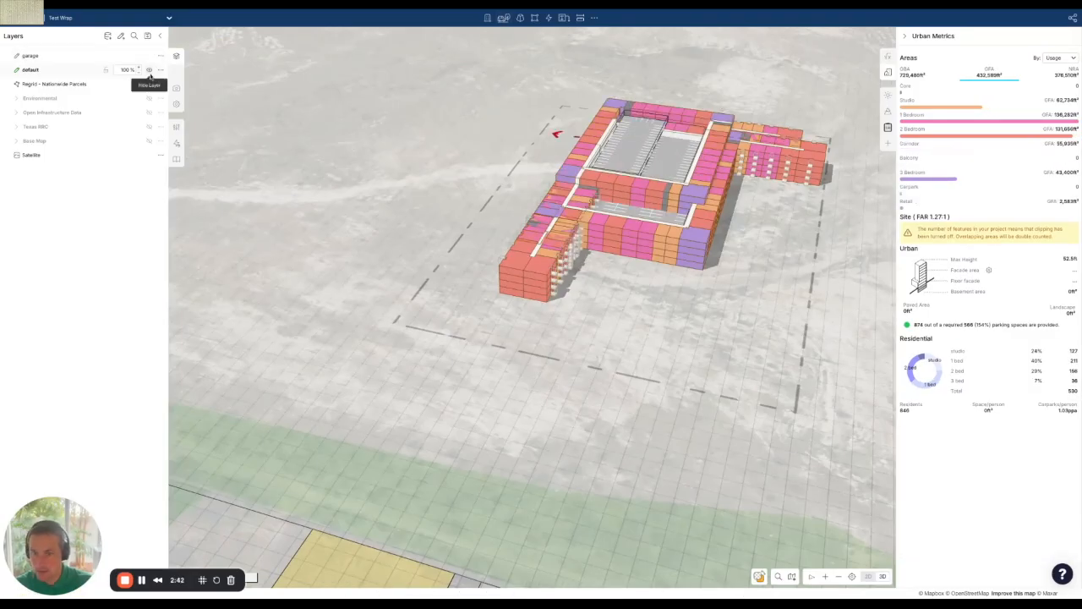
pyautogui.click(149, 70)
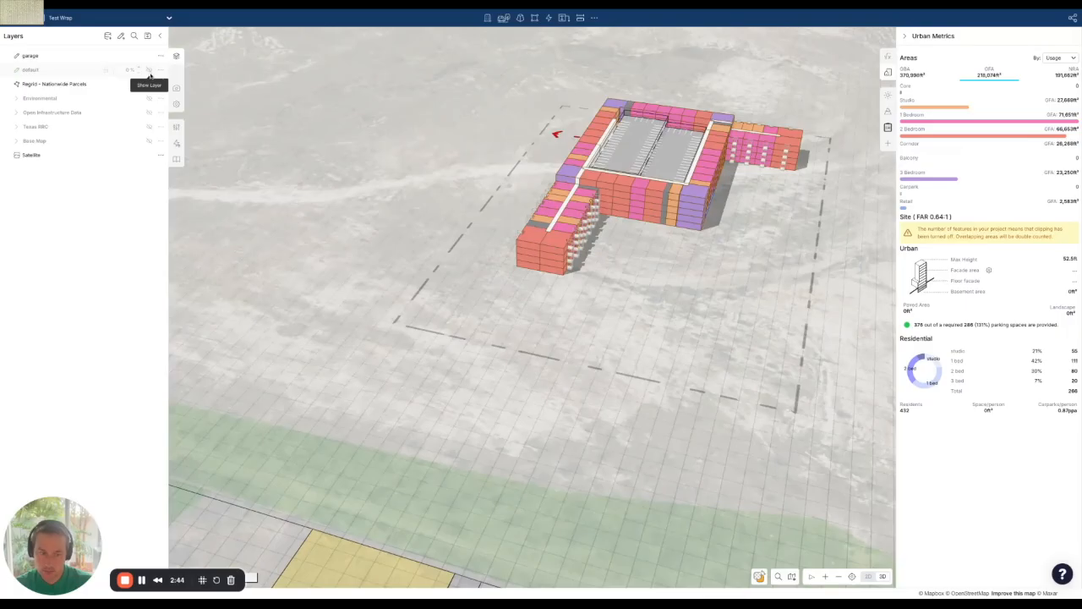
pyautogui.click(149, 70)
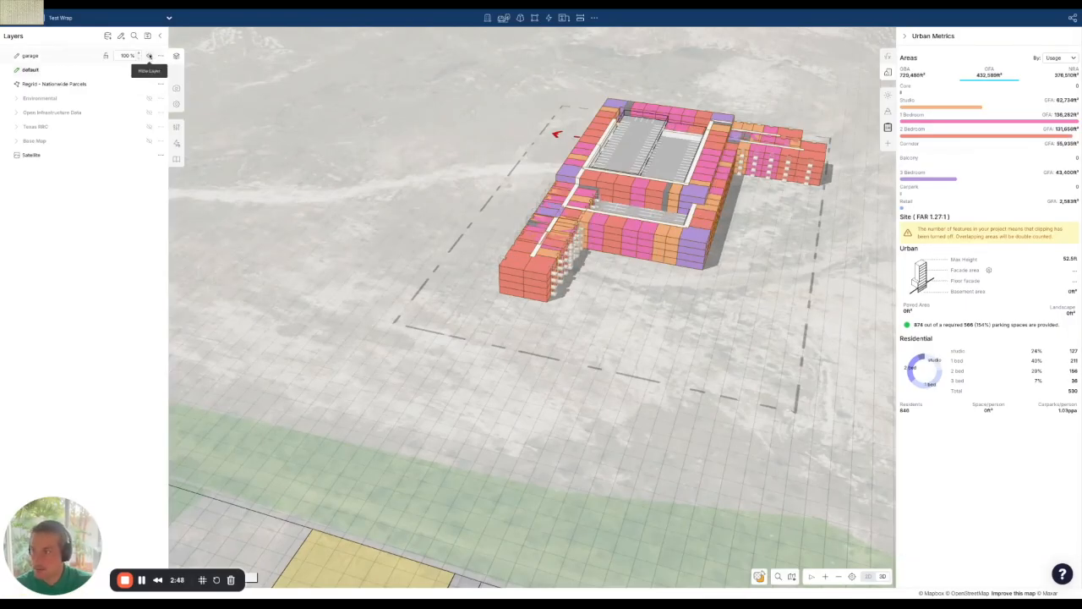
pyautogui.click(148, 56)
# - Add one level to the Wrap with Parking building, and deselect it
pyautogui.moveTo(636, 320); pyautogui.dragTo(649, 315, button='right')
pyautogui.click(657, 241)
pyautogui.press('+')
pyautogui.click(662, 337)
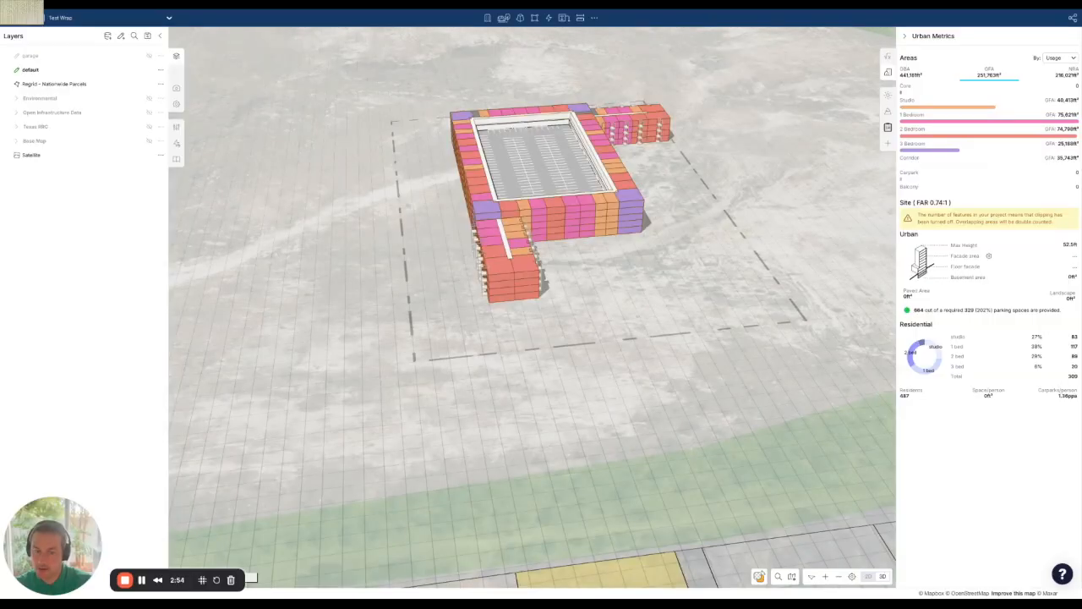
# - Shift the divider below the wrap's northeast corner unit slightly south, beside the east wing's corridor
pyautogui.moveTo(677, 252); pyautogui.dragTo(644, 258, button='right')
pyautogui.moveTo(768, 162); pyautogui.dragTo(718, 231)
pyautogui.moveTo(580, 431); pyautogui.dragTo(655, 372, button='right')
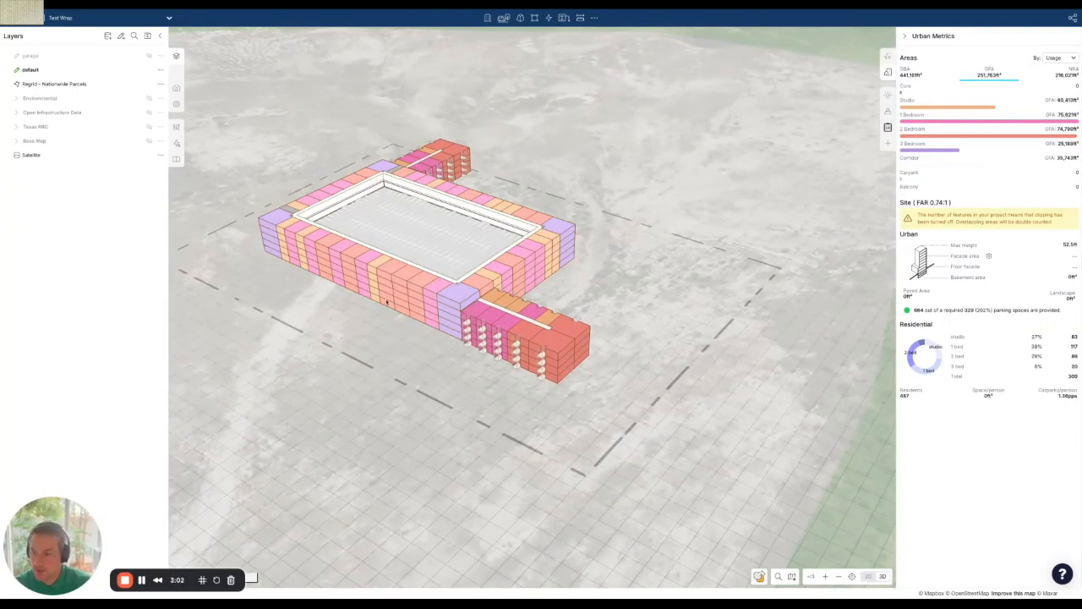
pyautogui.moveTo(600, 313); pyautogui.dragTo(698, 295, button='right')
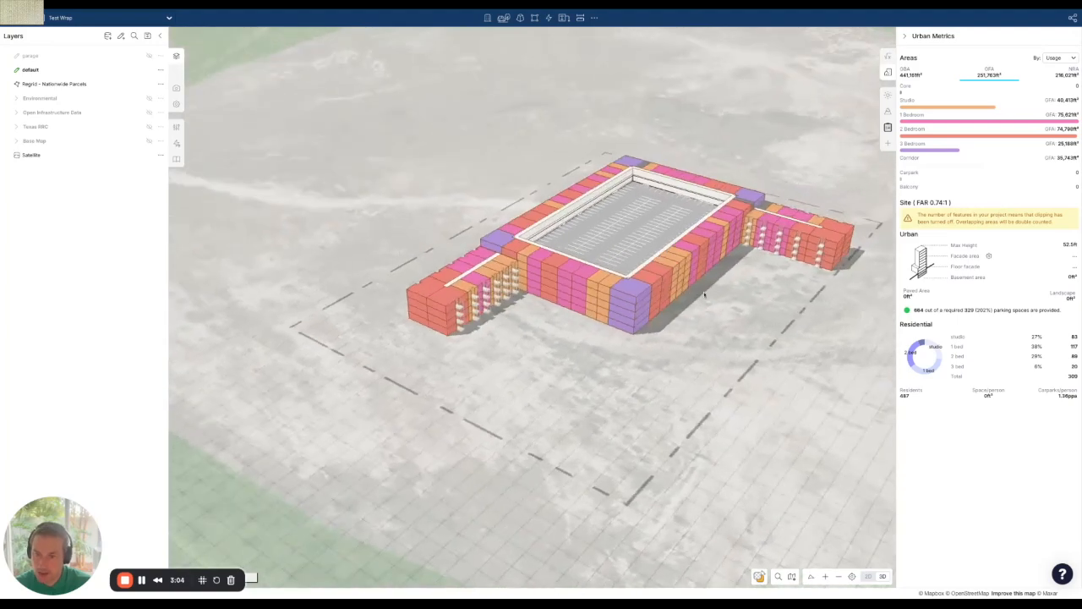
pyautogui.moveTo(752, 287); pyautogui.dragTo(541, 362)
pyautogui.press('2')
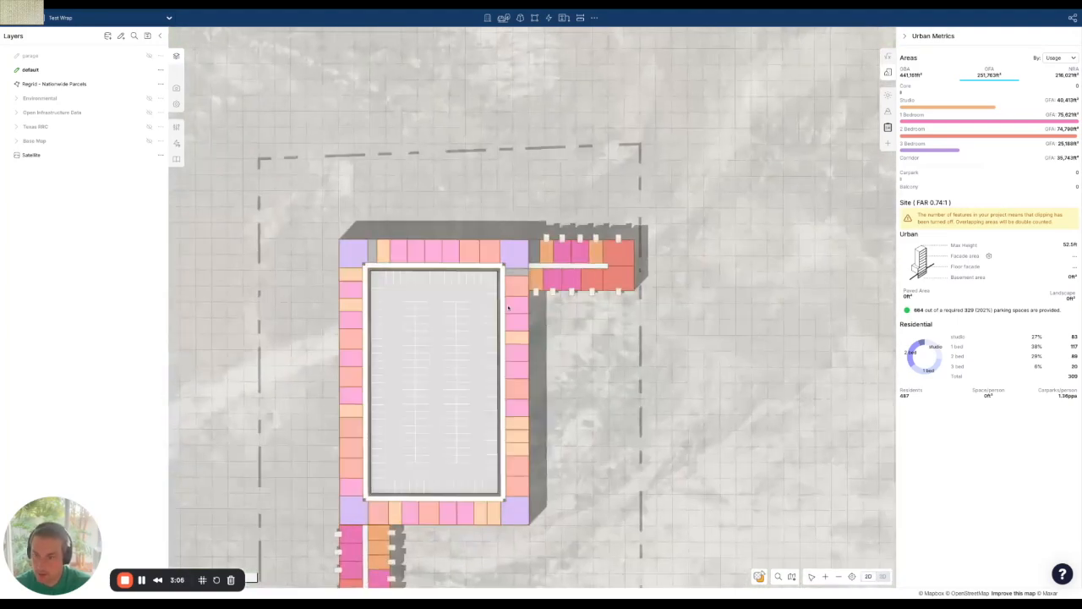
pyautogui.scroll(1, 558, 345)
pyautogui.scroll(5, 565, 329)
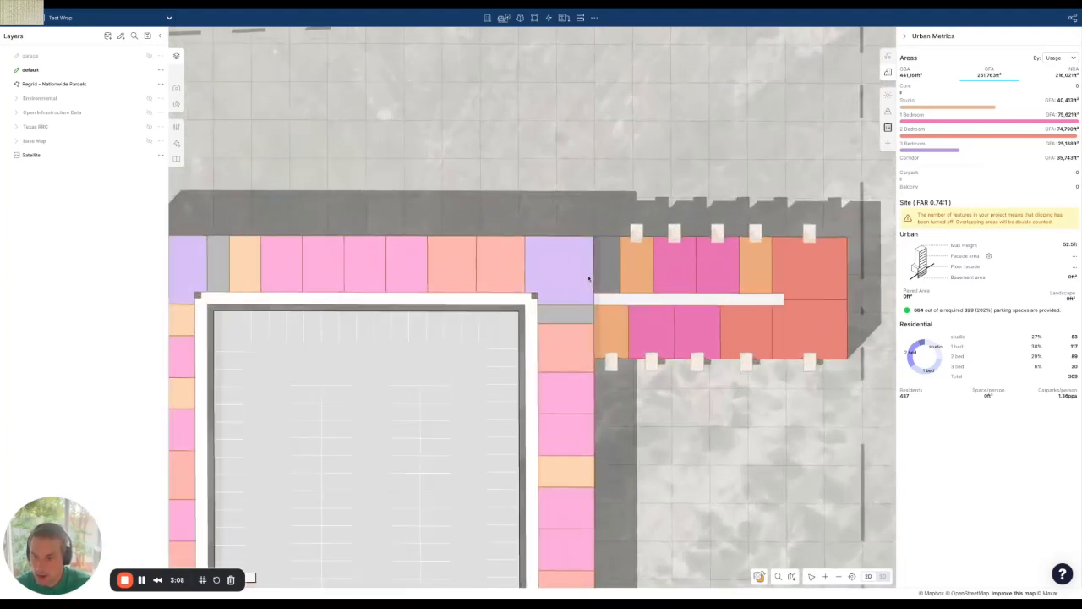
pyautogui.click(568, 320)
pyautogui.click(564, 306)
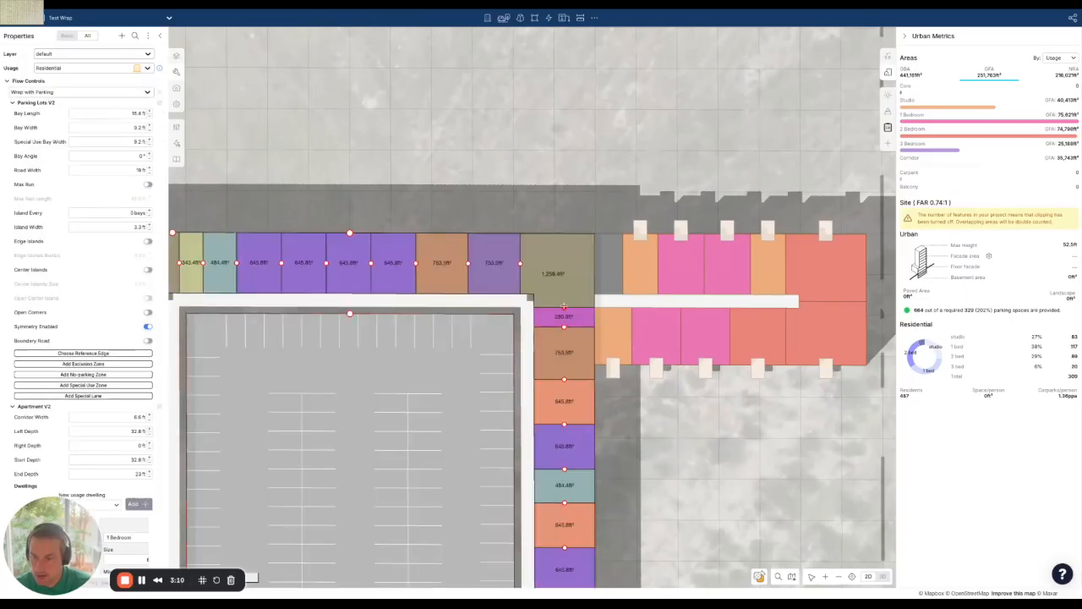
pyautogui.moveTo(564, 306)
pyautogui.mouseDown()
pyautogui.moveTo(564, 296)
pyautogui.moveTo(565, 312)
pyautogui.mouseUp()
pyautogui.click(657, 459)
# - Adjust the unit dividers at the wrap's southwest corner to leave a narrow strip in line with the south wing's corridor
pyautogui.scroll(-4, 658, 460)
pyautogui.moveTo(666, 473); pyautogui.dragTo(682, 177)
pyautogui.scroll(4, 317, 461)
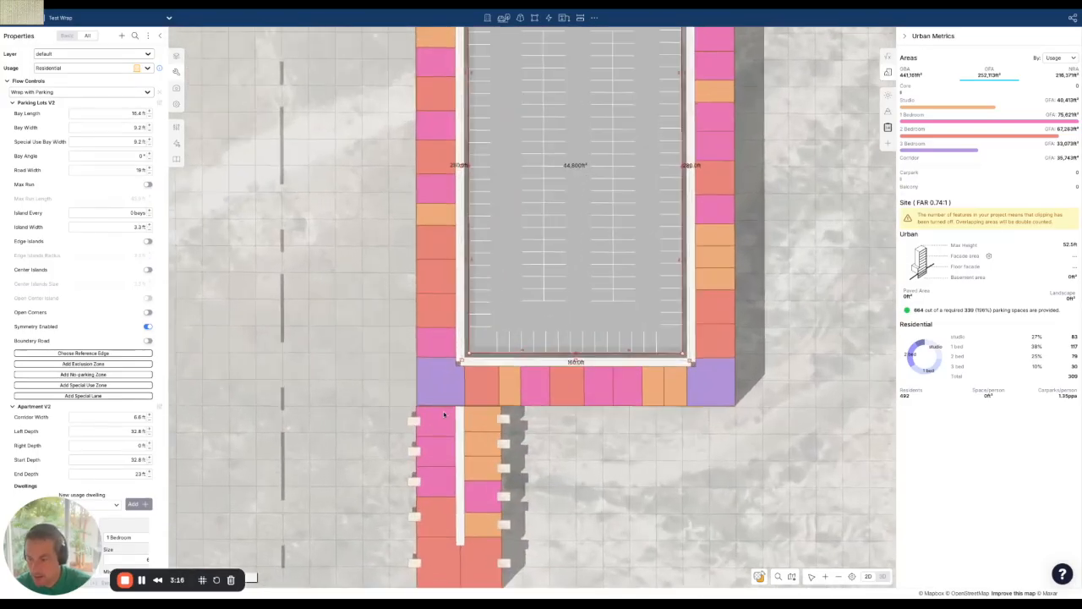
pyautogui.click(481, 394)
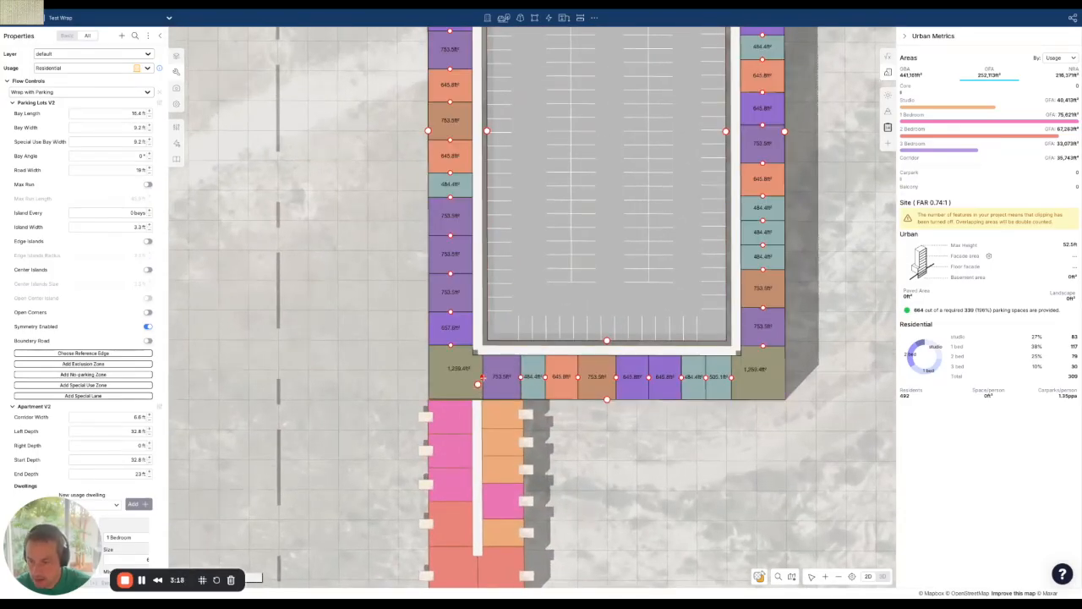
pyautogui.moveTo(475, 378); pyautogui.dragTo(473, 378)
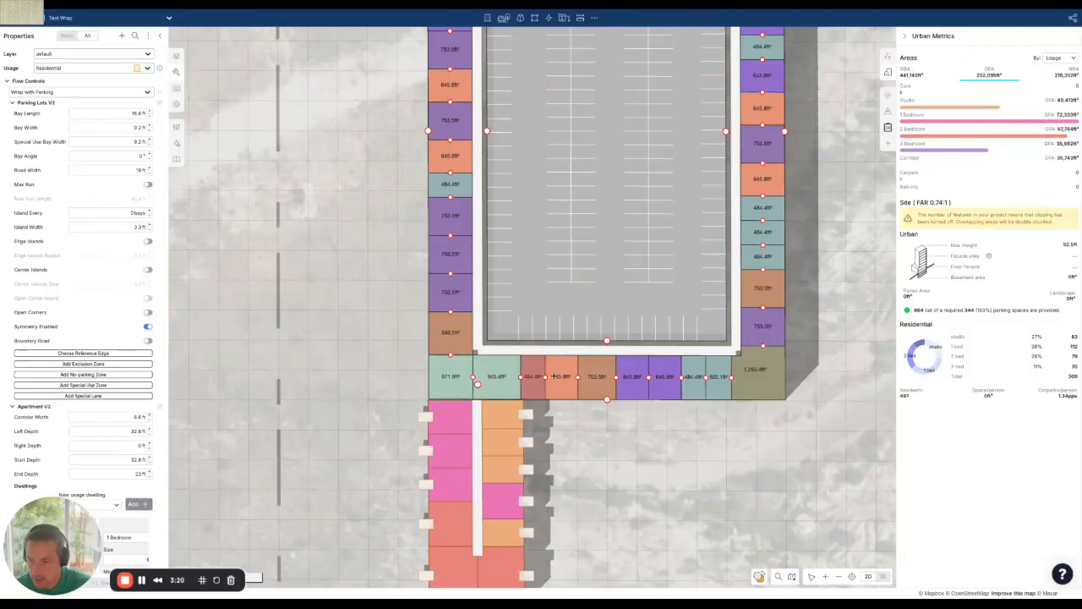
pyautogui.moveTo(521, 377); pyautogui.dragTo(513, 377)
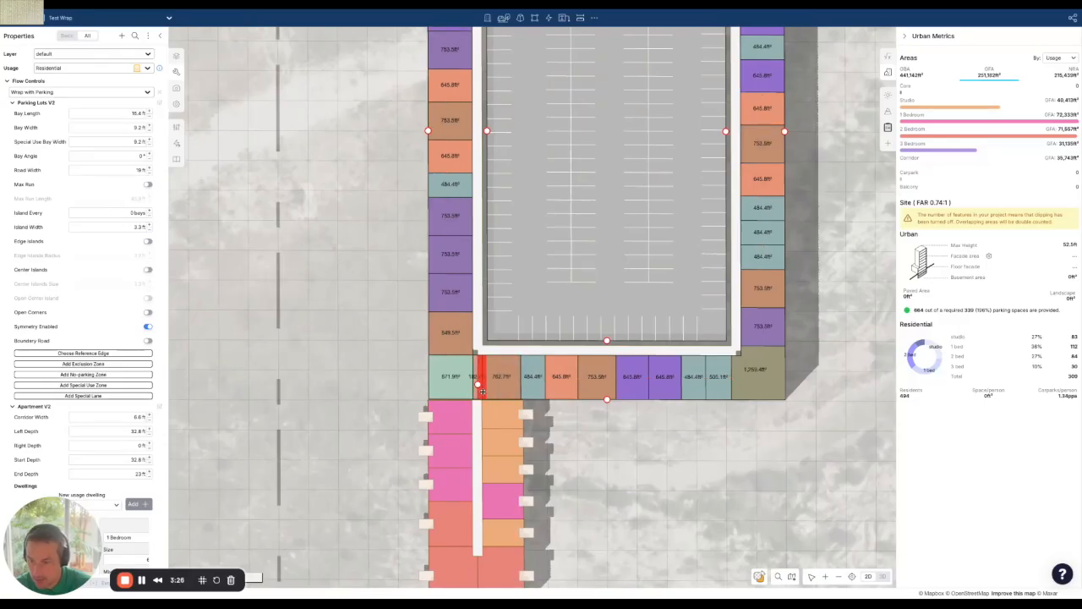
pyautogui.click(672, 487)
# - Review the garage layer's building and unit metrics on their own, and return to showing only the default layer
pyautogui.scroll(-3, 673, 487)
pyautogui.moveTo(690, 513); pyautogui.dragTo(628, 469, button='right')
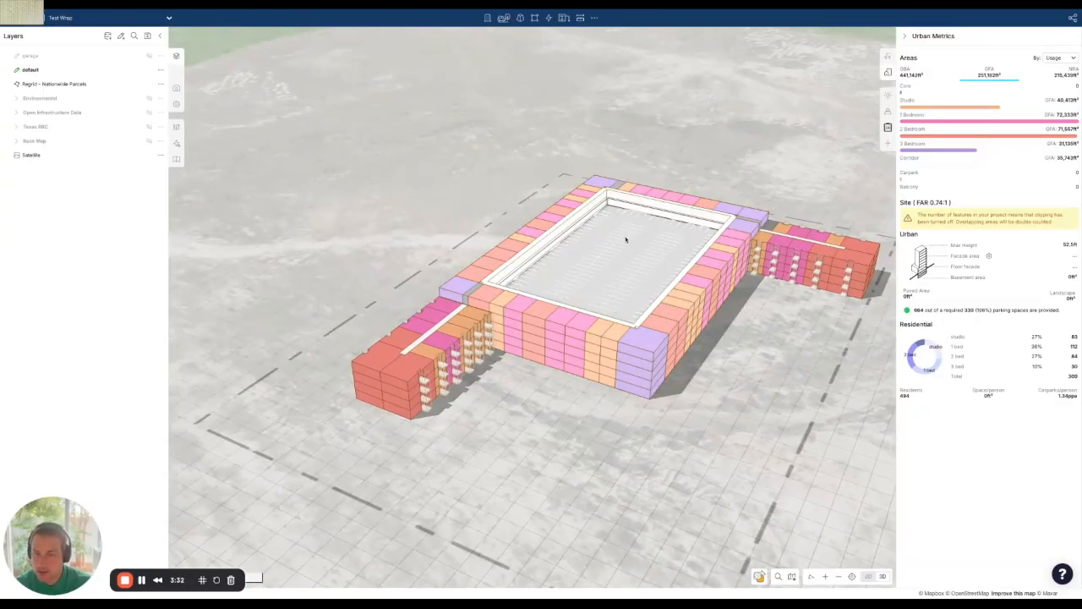
pyautogui.click(148, 71)
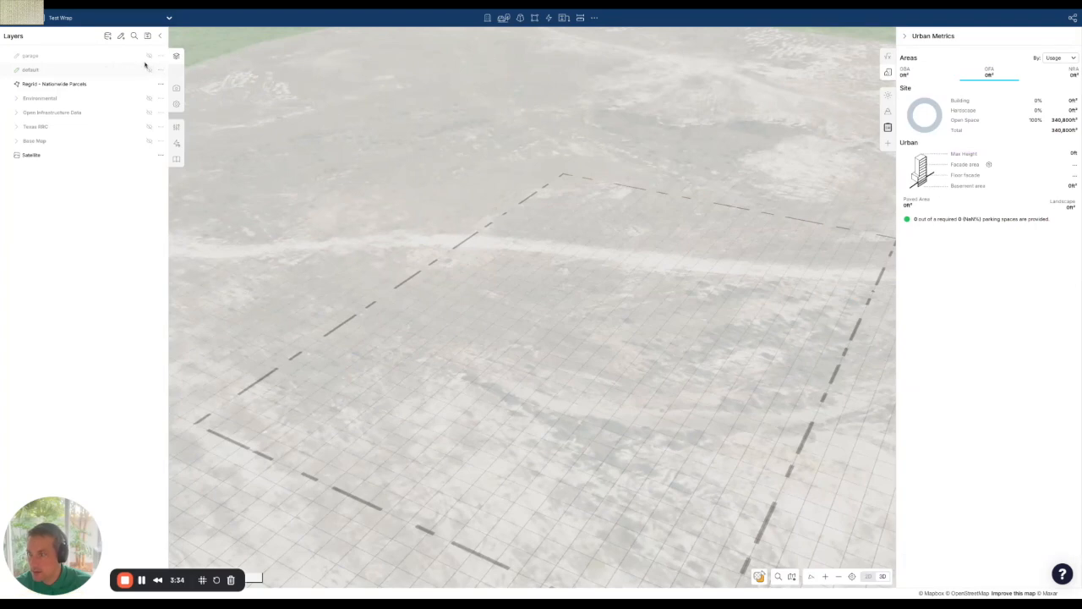
pyautogui.click(149, 56)
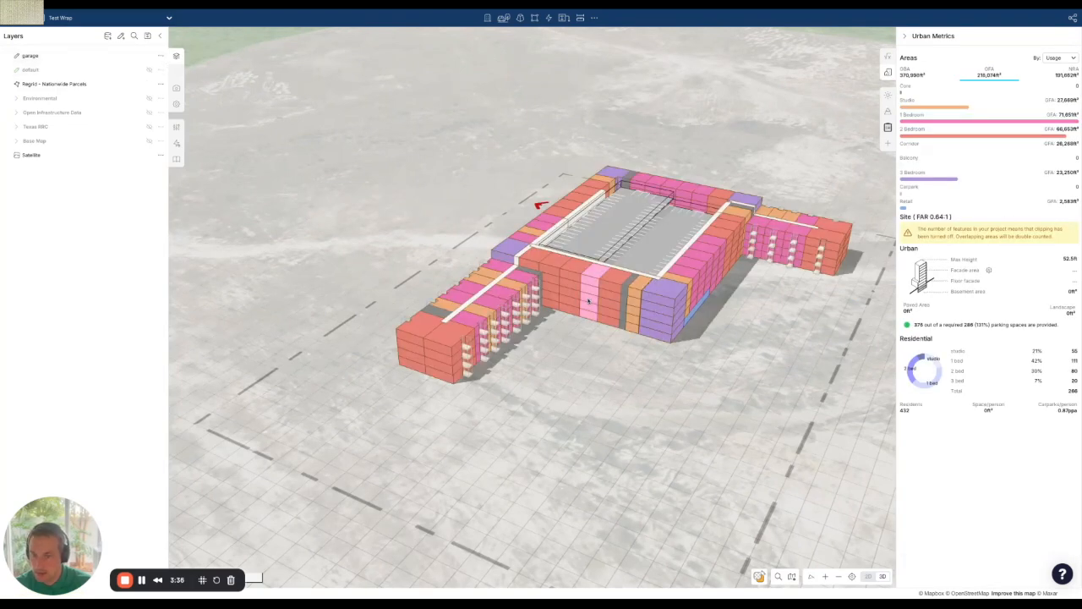
pyautogui.click(451, 336)
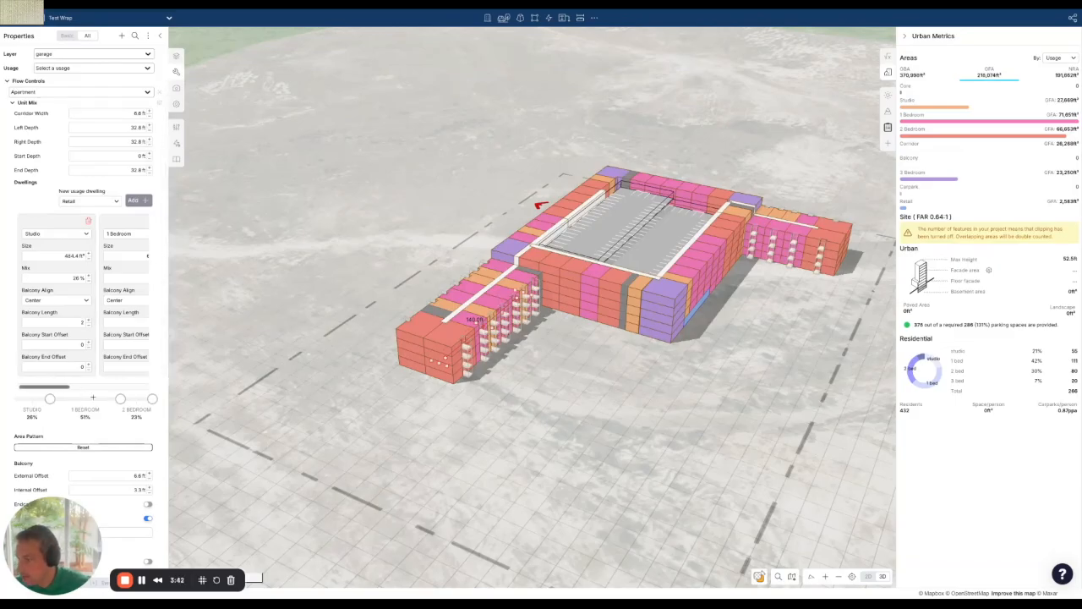
pyautogui.click(856, 369)
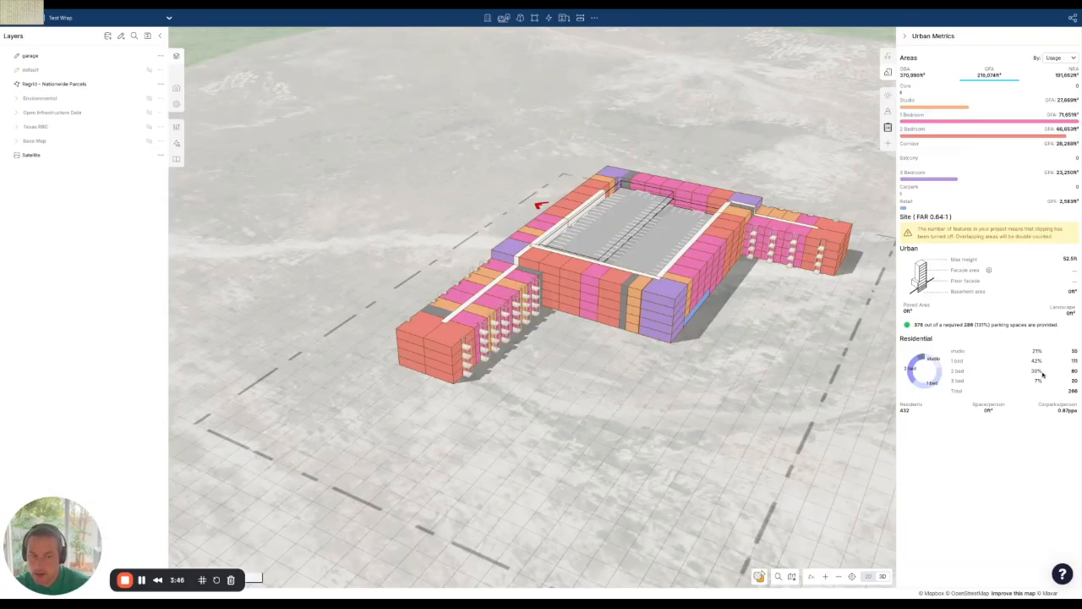
pyautogui.click(149, 55)
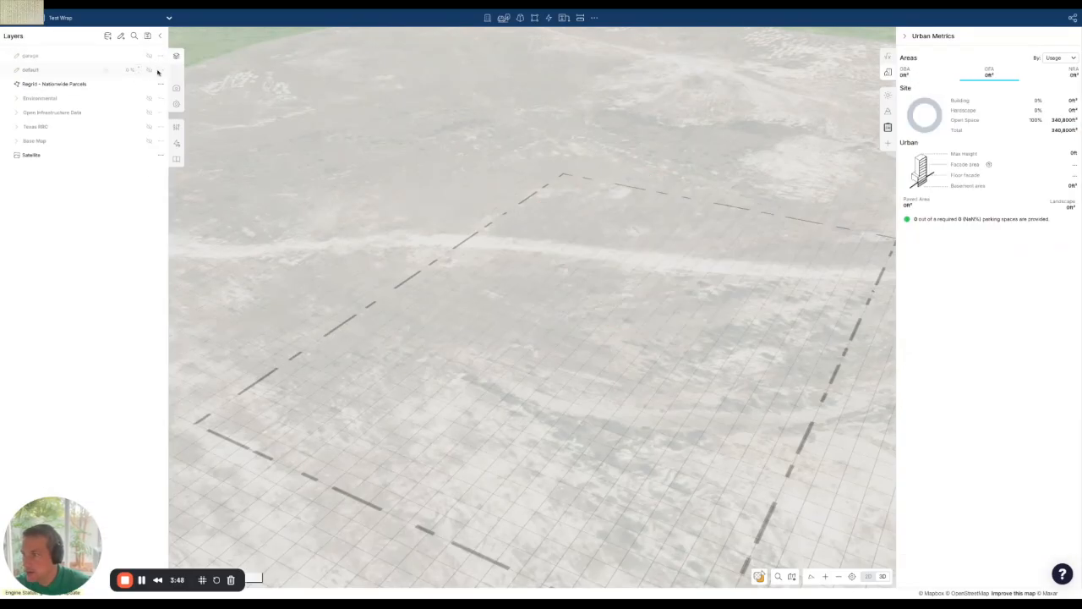
pyautogui.click(149, 70)
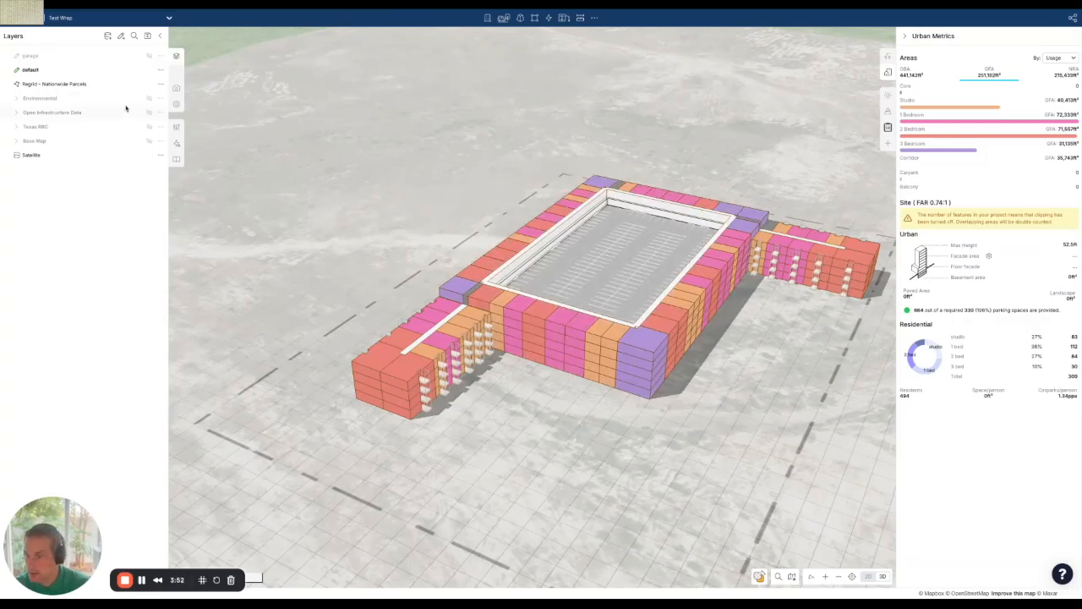
pyautogui.click(176, 127)
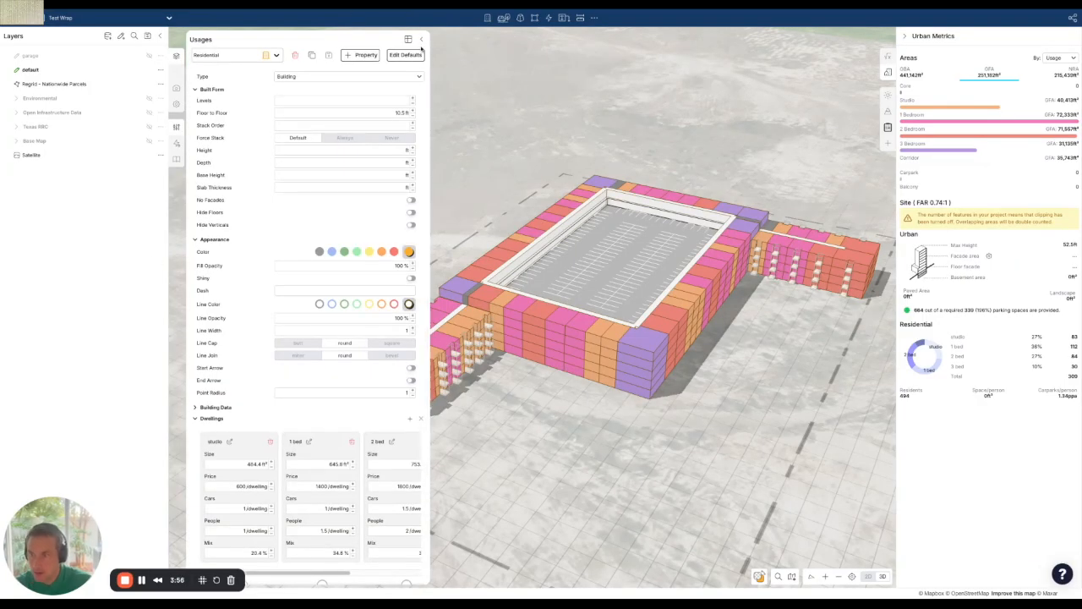
pyautogui.click(421, 39)
pyautogui.click(421, 328)
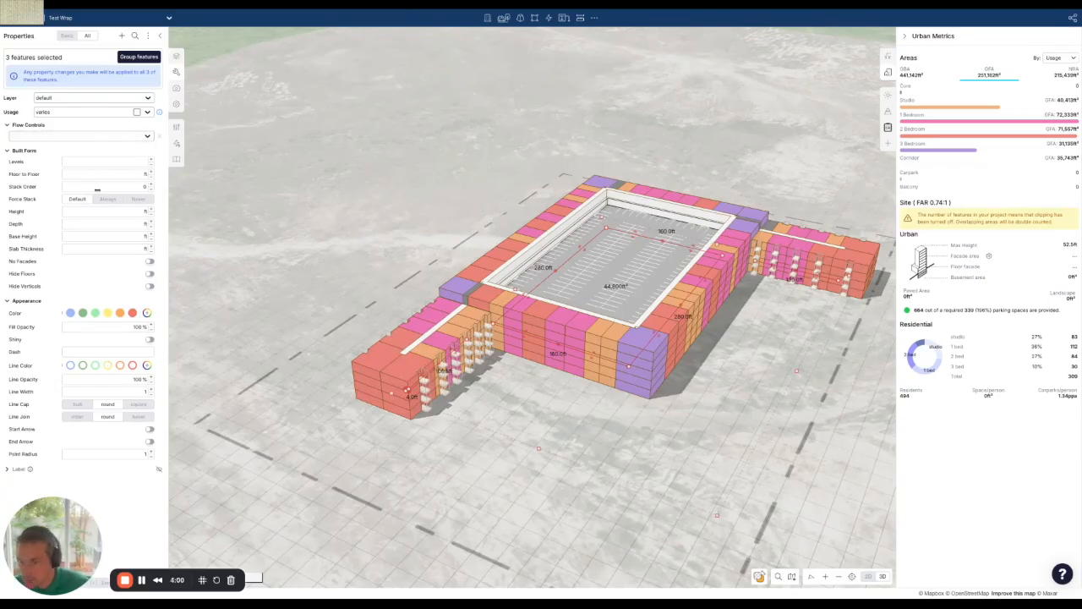
pyautogui.click(495, 424)
# - Change the wrap building's dwelling mix to 7% studio and 49% 1 bedroom, and deselect it
pyautogui.click(543, 346)
pyautogui.scroll(-4, 59, 338)
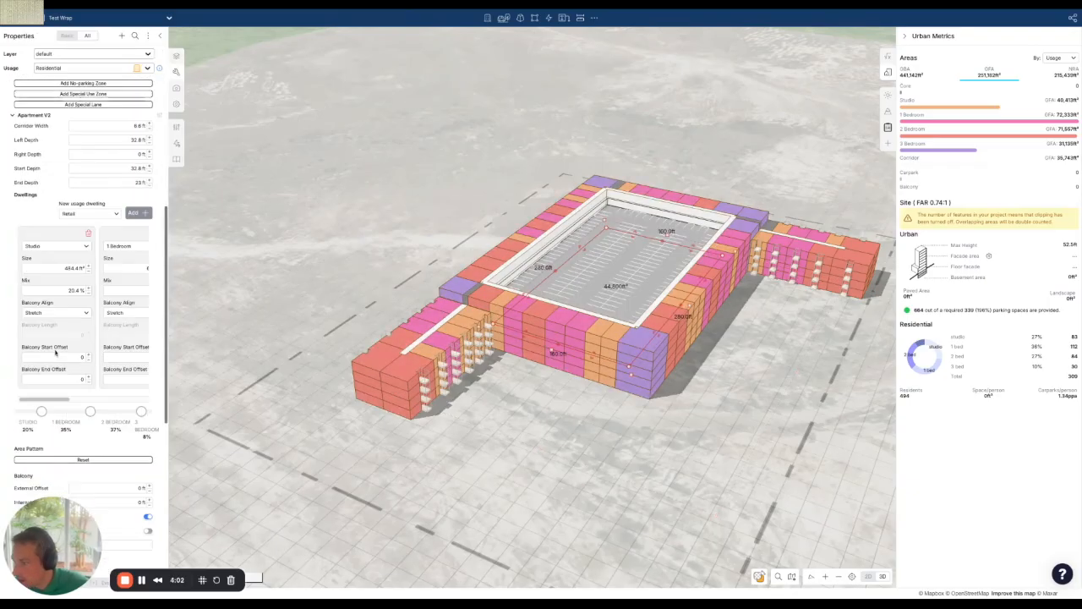
pyautogui.moveTo(41, 411); pyautogui.dragTo(25, 413)
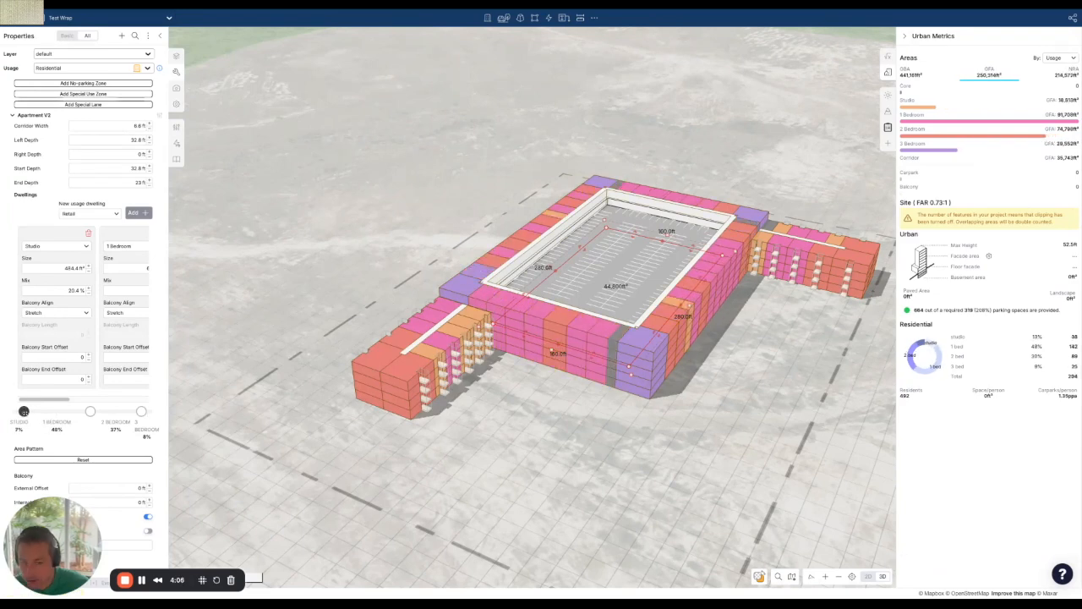
pyautogui.click(194, 182)
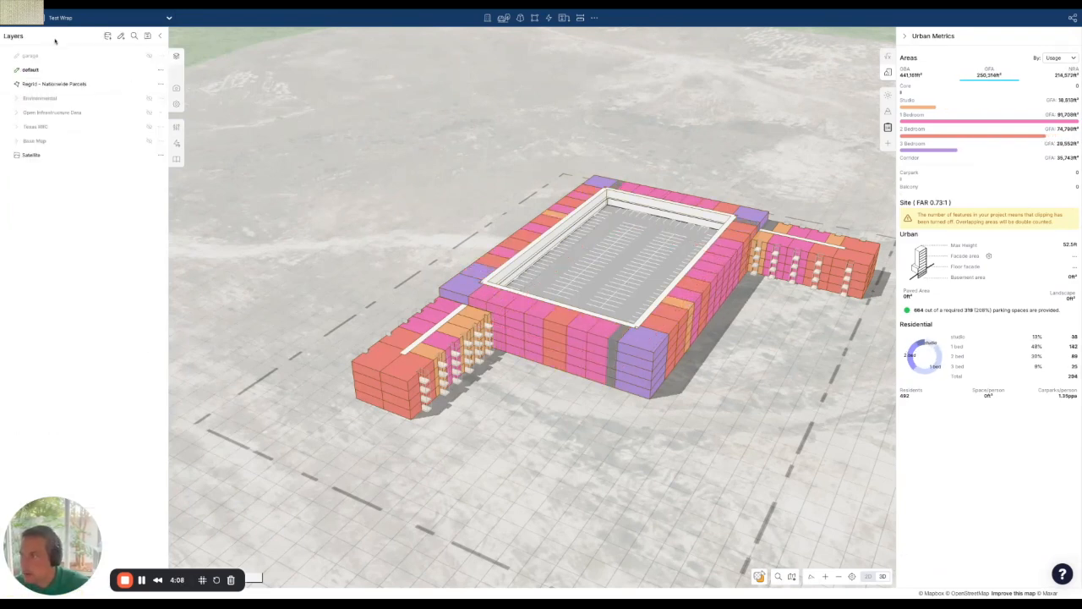
# - Compare the default layer's unit counts with the garage layer's, ending with only the default layer visible
pyautogui.click(149, 56)
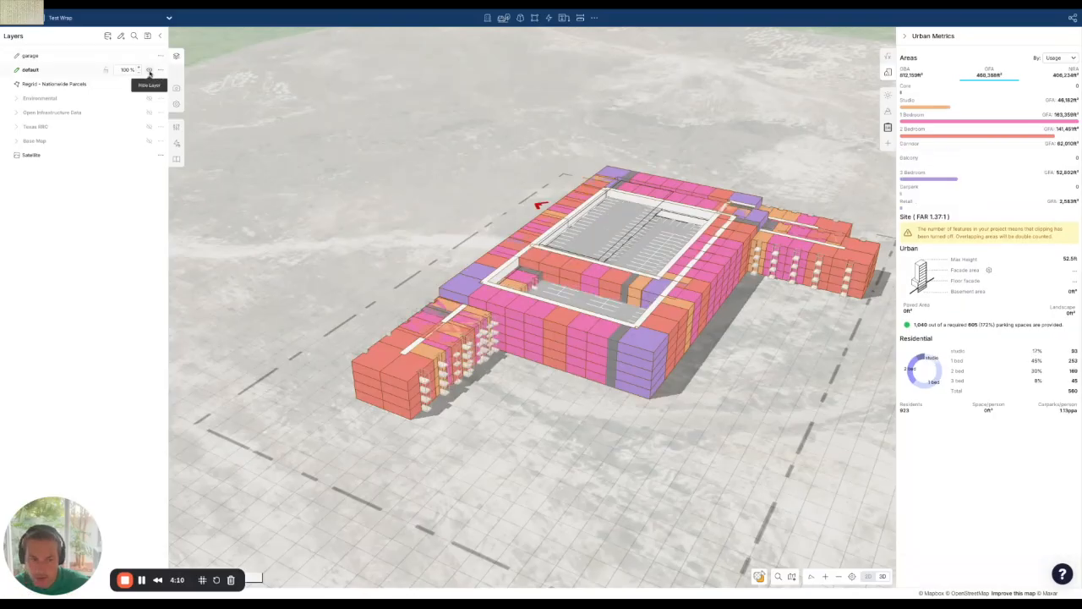
pyautogui.click(149, 70)
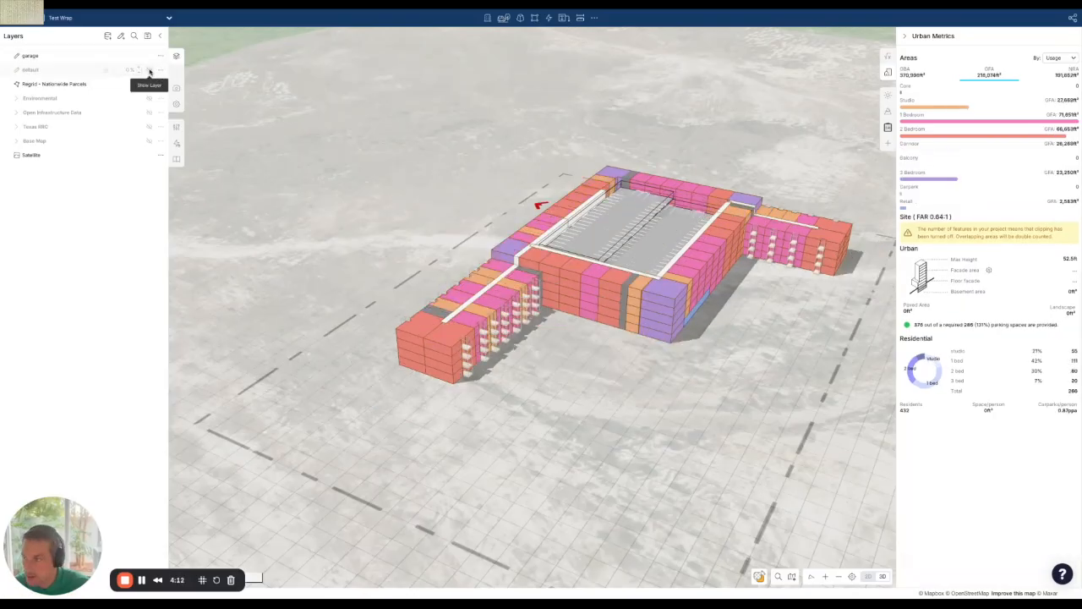
pyautogui.click(149, 71)
pyautogui.click(149, 56)
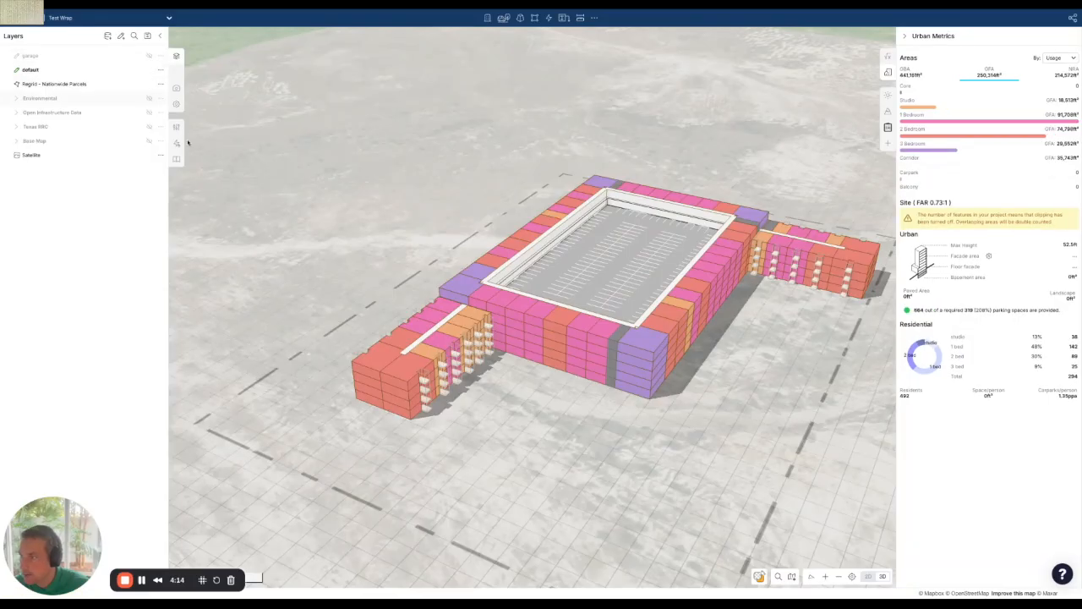
# - Set the wrap building's dwelling mix to 18% studio, 27% 1 bedroom and 50% 2 bedroom, and deselect it
pyautogui.click(555, 314)
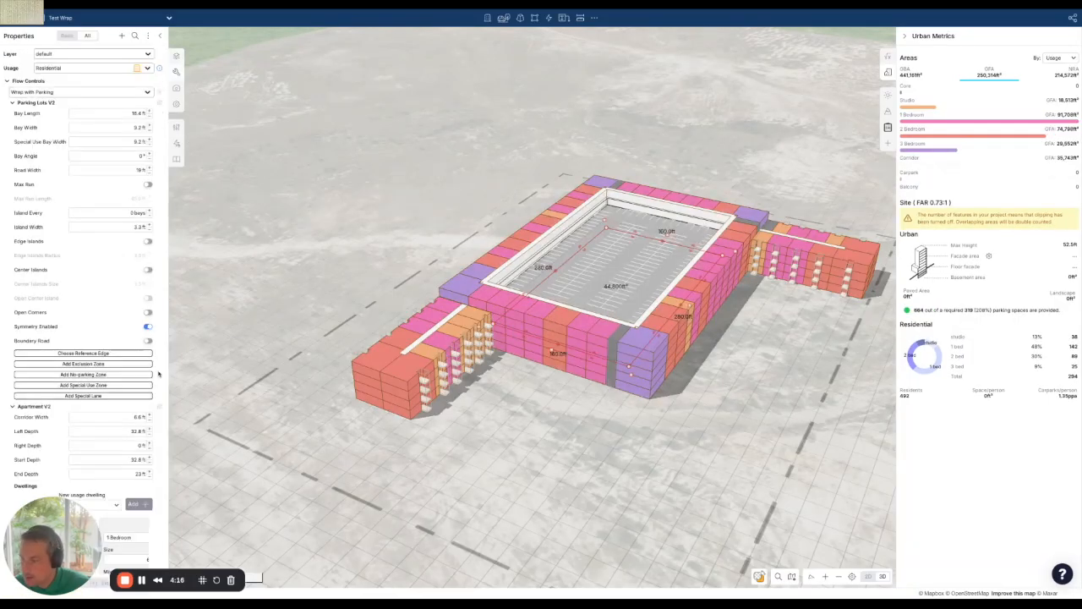
pyautogui.scroll(-5, 85, 296)
pyautogui.moveTo(28, 267); pyautogui.dragTo(76, 267)
pyautogui.moveTo(141, 267); pyautogui.dragTo(145, 267)
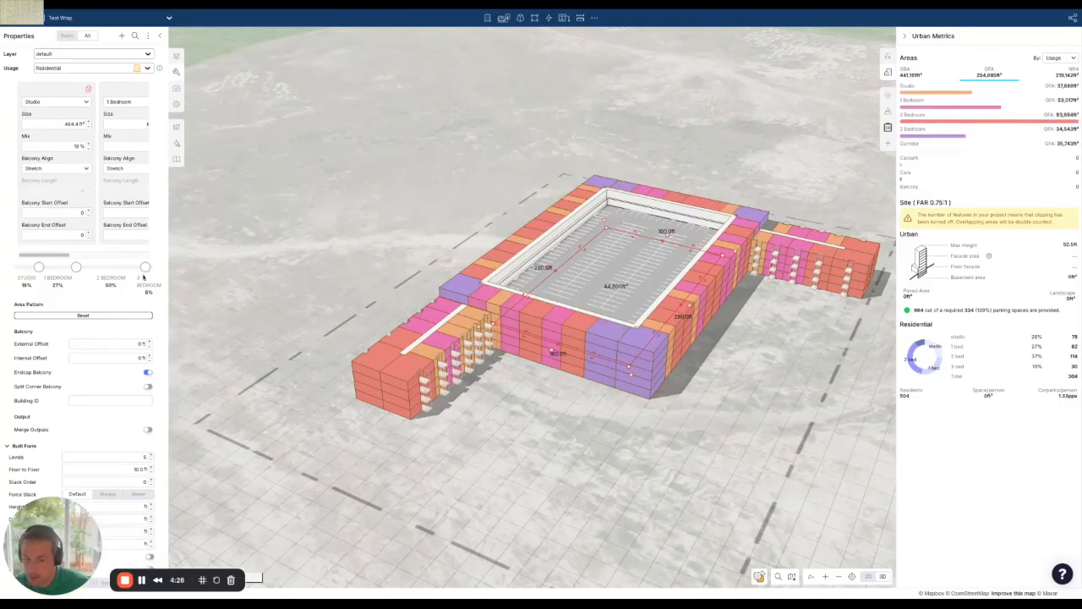
pyautogui.click(542, 437)
# - Set the south Apartments wing's dwelling mix to 20% studio and 57% 1 bedroom
pyautogui.click(398, 389)
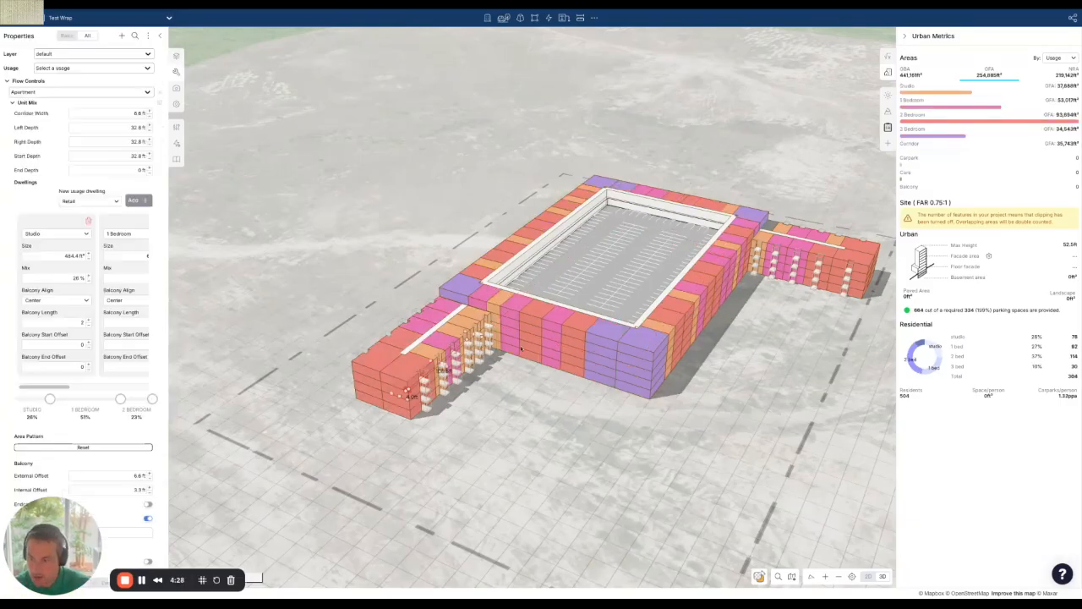
pyautogui.moveTo(50, 398); pyautogui.dragTo(43, 398)
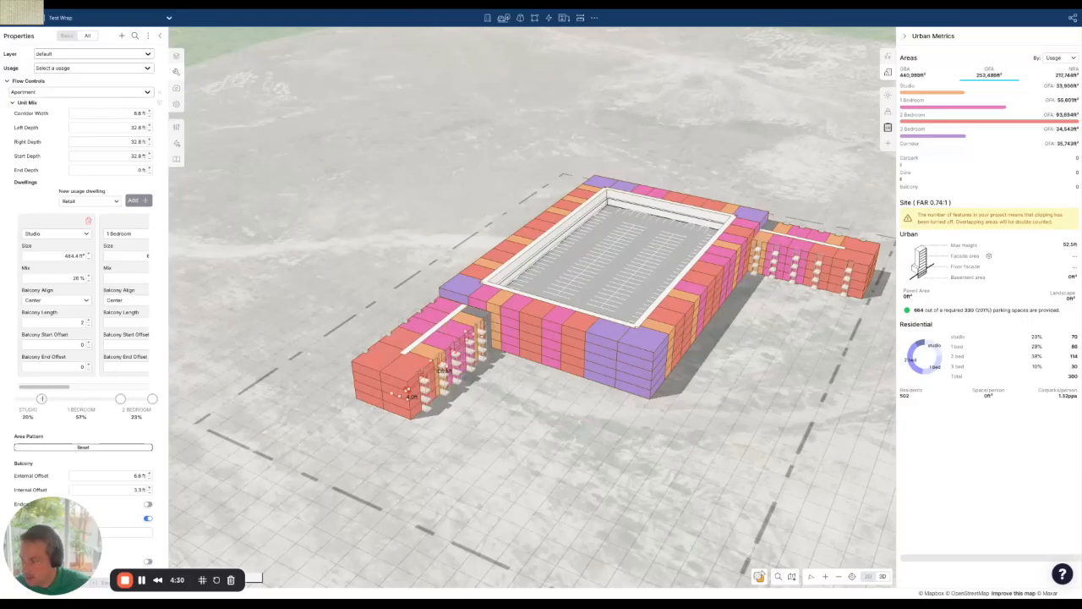
# - Set the south apartment wing's dwelling mix to 21% studio, 41% 1 bedroom, 36% 2 bedroom and 2% 3 bedroom, and deselect it
pyautogui.moveTo(120, 398); pyautogui.dragTo(150, 399)
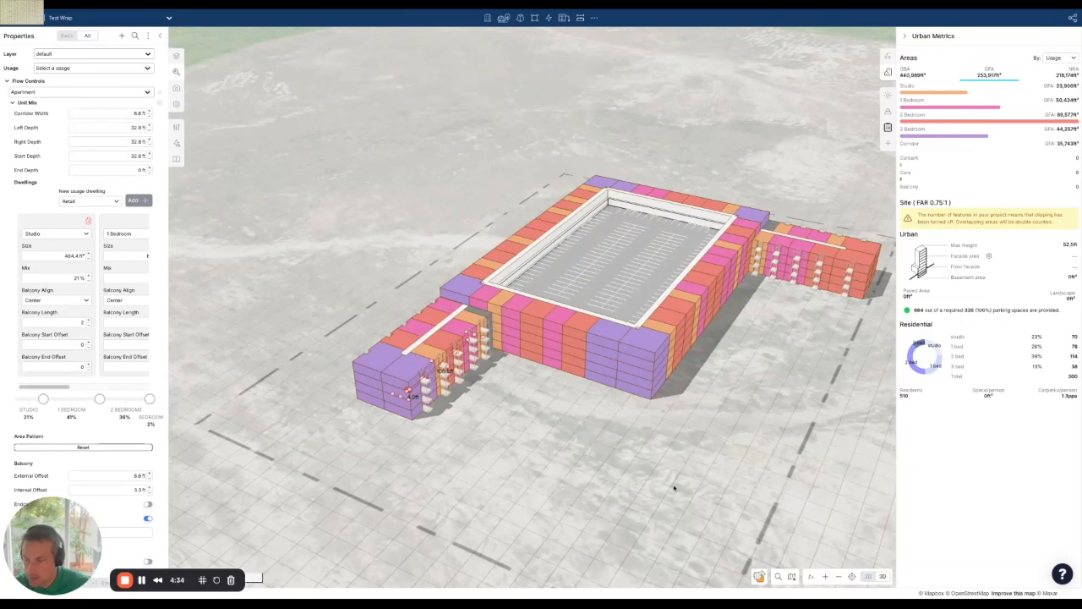
pyautogui.click(677, 485)
# - Set the east apartment wing's dwelling mix to 20% studio, 43% 1 bedroom, 33% 2 bedroom and 5% 3 bedroom, and deselect it
pyautogui.moveTo(793, 454); pyautogui.dragTo(580, 456)
pyautogui.moveTo(580, 456); pyautogui.dragTo(665, 411, button='right')
pyautogui.click(684, 301)
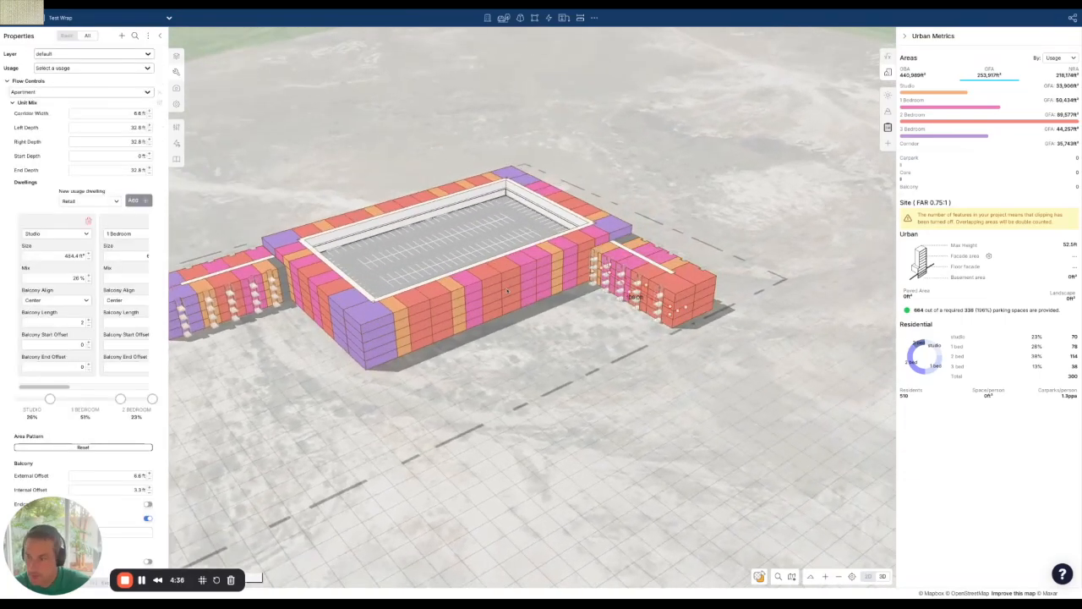
pyautogui.moveTo(48, 398); pyautogui.dragTo(42, 399)
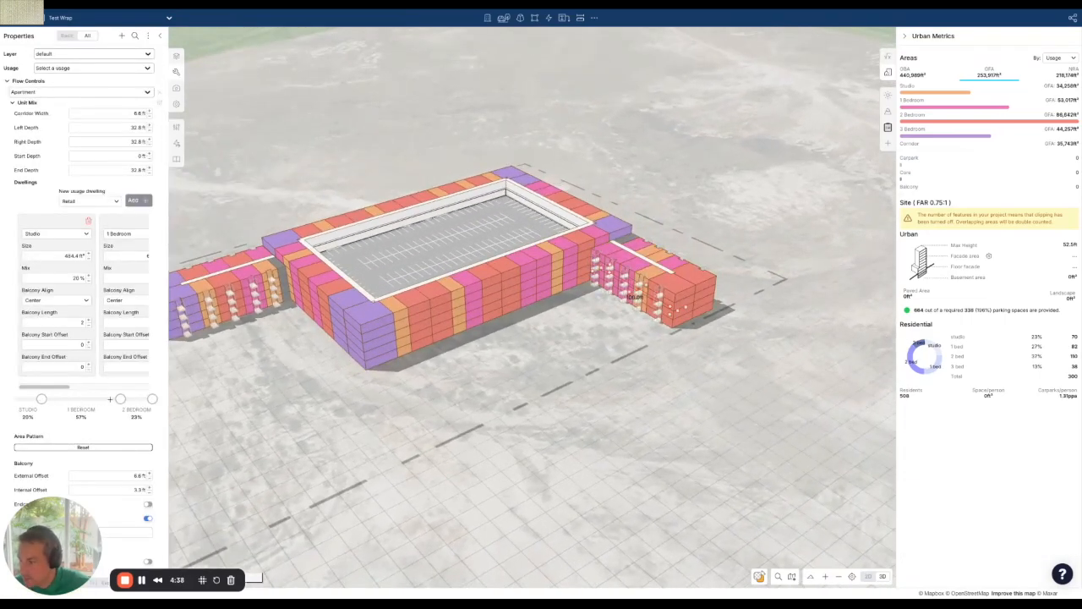
pyautogui.moveTo(120, 398); pyautogui.dragTo(147, 399)
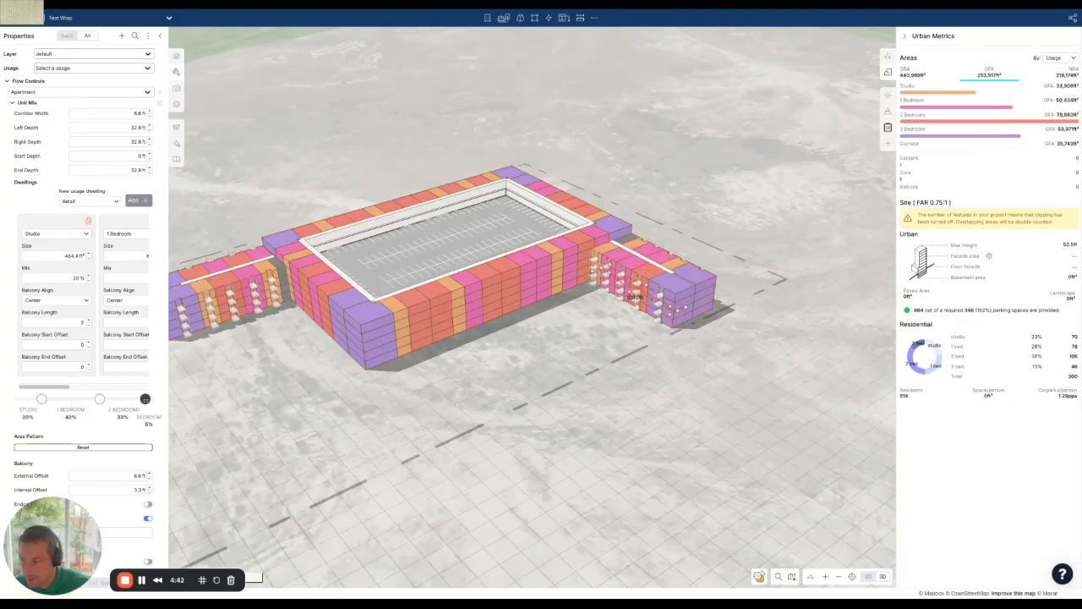
pyautogui.click(340, 434)
pyautogui.moveTo(340, 434); pyautogui.dragTo(394, 467, button='right')
# - Show only the garage layer and select its parking garage to examine the footprint dimensions
pyautogui.moveTo(779, 433); pyautogui.dragTo(752, 422, button='right')
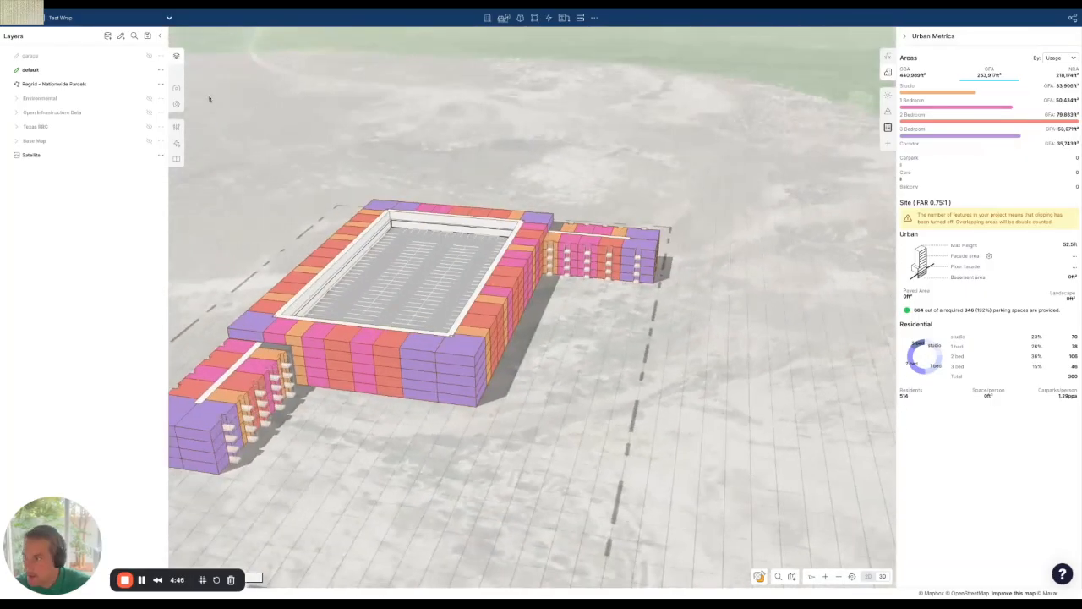
pyautogui.click(149, 71)
pyautogui.click(149, 56)
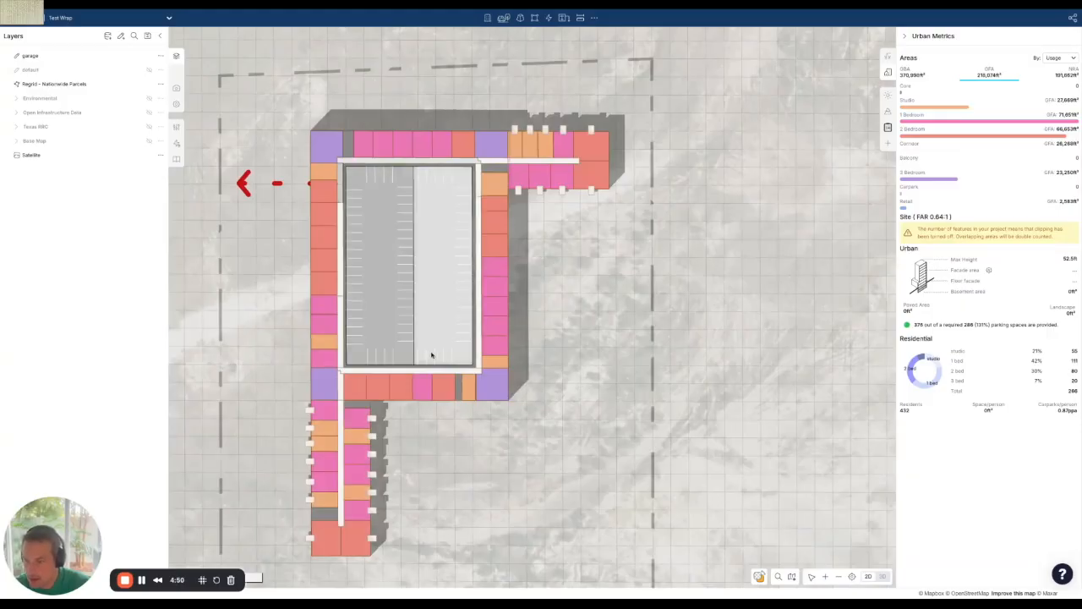
pyautogui.click(435, 355)
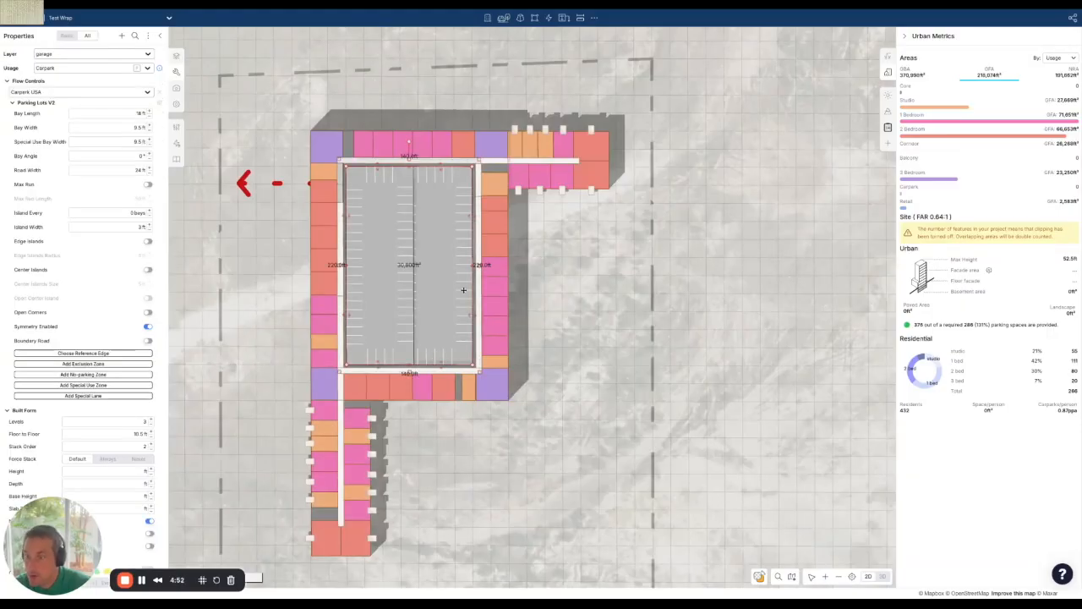
pyautogui.scroll(-1, 503, 465)
pyautogui.moveTo(578, 451); pyautogui.dragTo(621, 373)
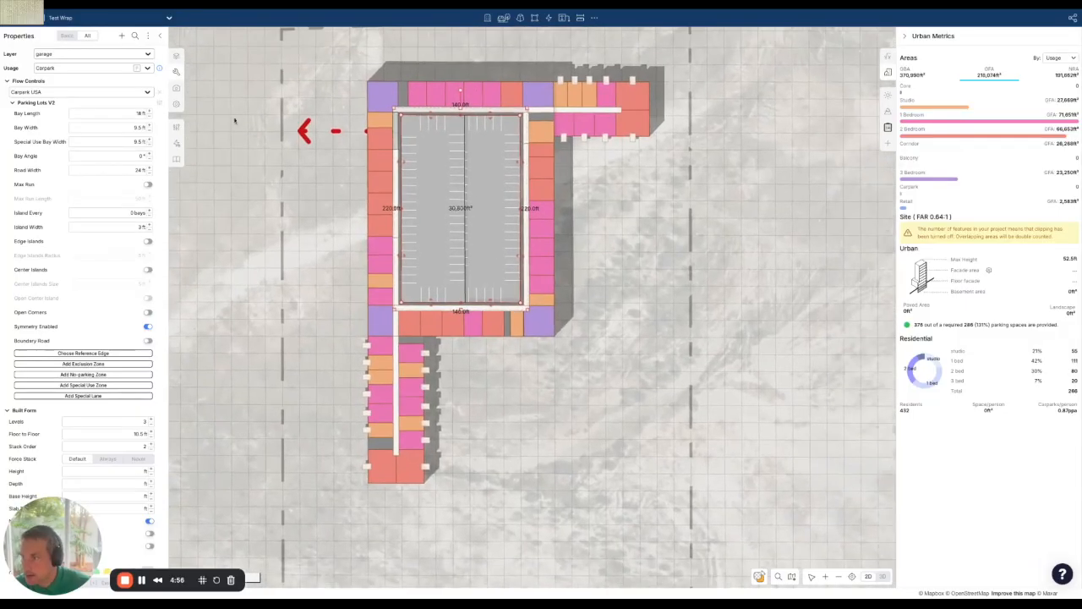
# - Show only the default layer and shrink its wrap building's garage footprint to 140 by 220 ft
pyautogui.click(175, 56)
pyautogui.click(149, 70)
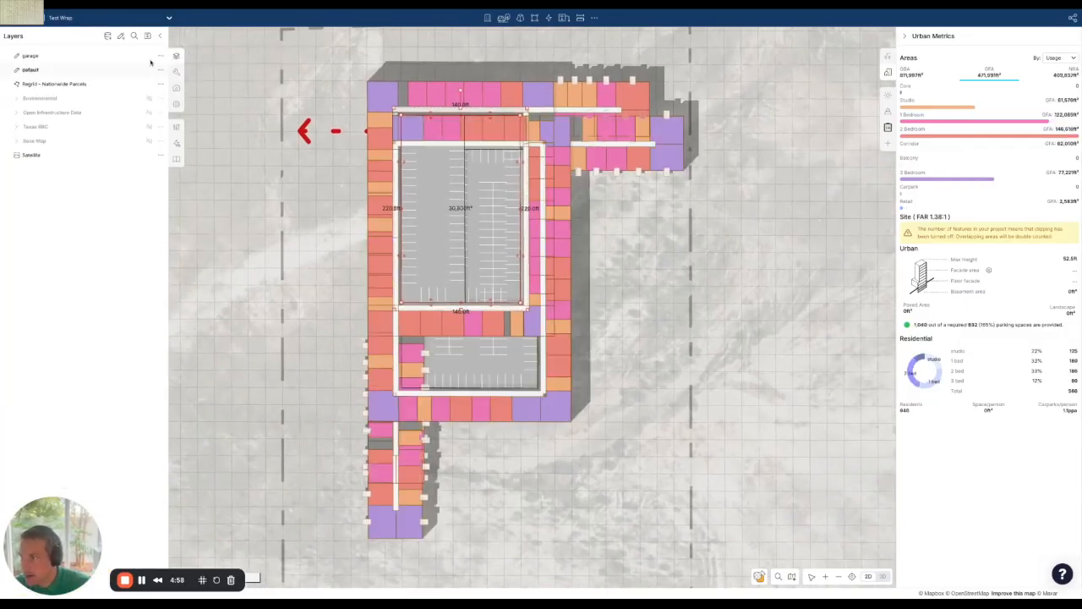
pyautogui.click(149, 56)
pyautogui.click(491, 310)
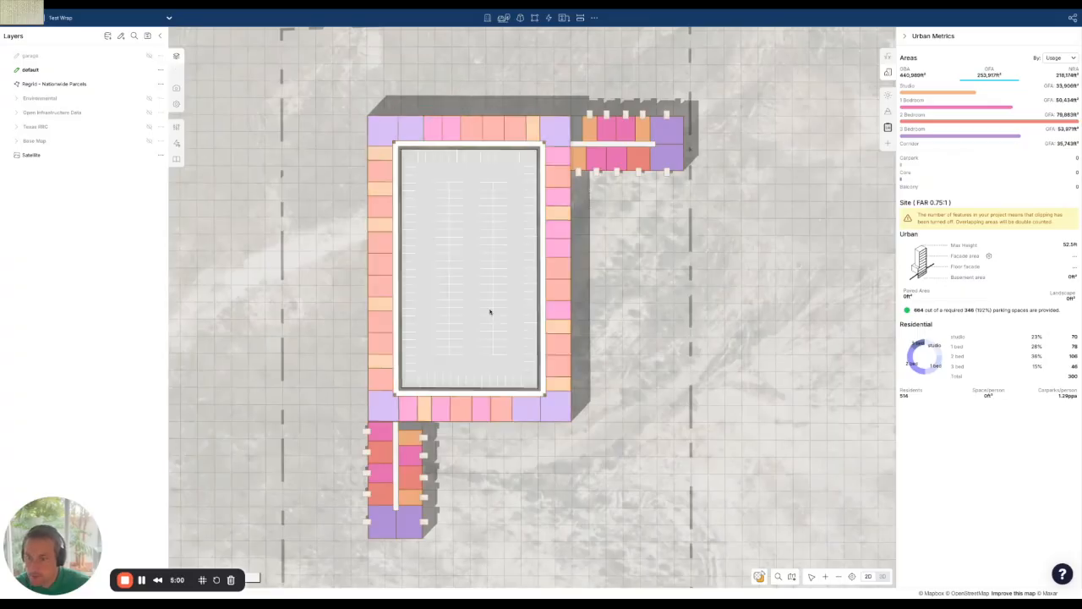
pyautogui.moveTo(499, 386); pyautogui.dragTo(508, 341)
pyautogui.moveTo(536, 294); pyautogui.dragTo(521, 294)
pyautogui.click(607, 328)
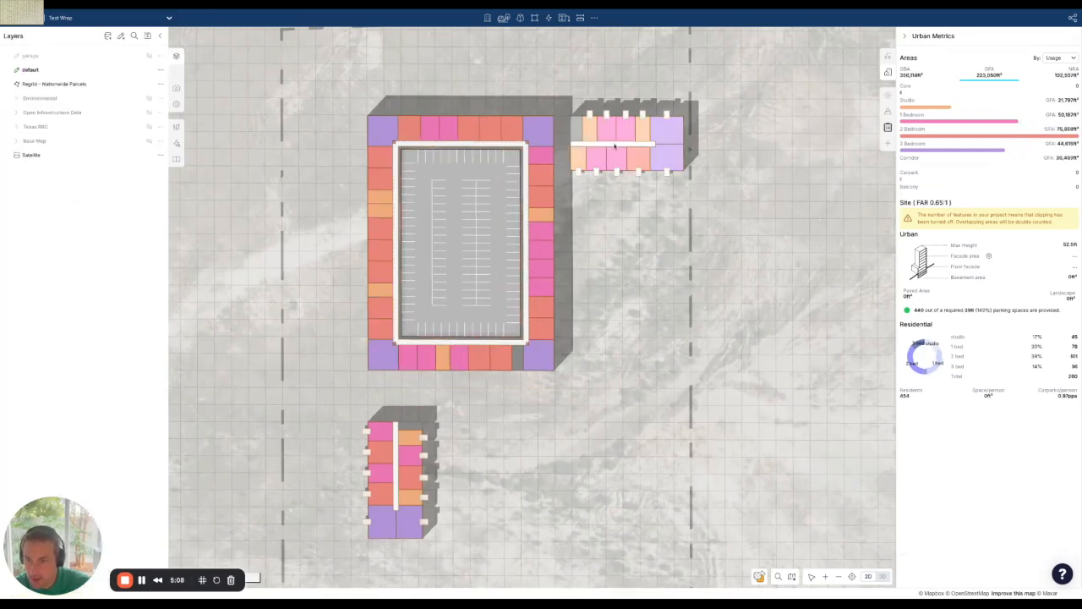
# - Move the east and south apartment wings flush against the resized wrap building, and deselect them
pyautogui.moveTo(616, 148); pyautogui.dragTo(605, 142)
pyautogui.click(584, 279)
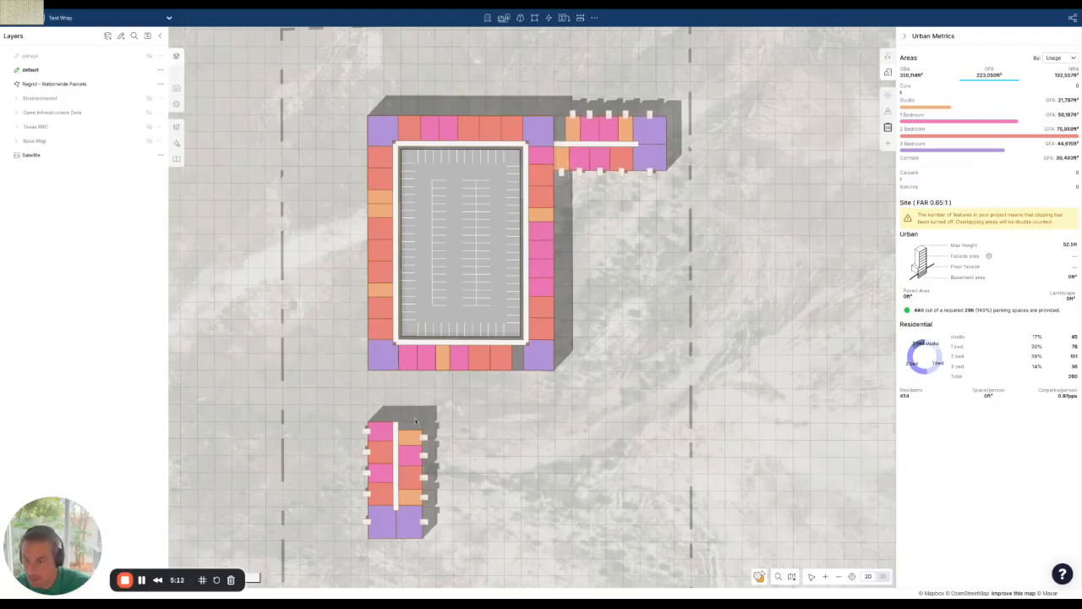
pyautogui.click(397, 448)
pyautogui.moveTo(396, 444); pyautogui.dragTo(398, 413)
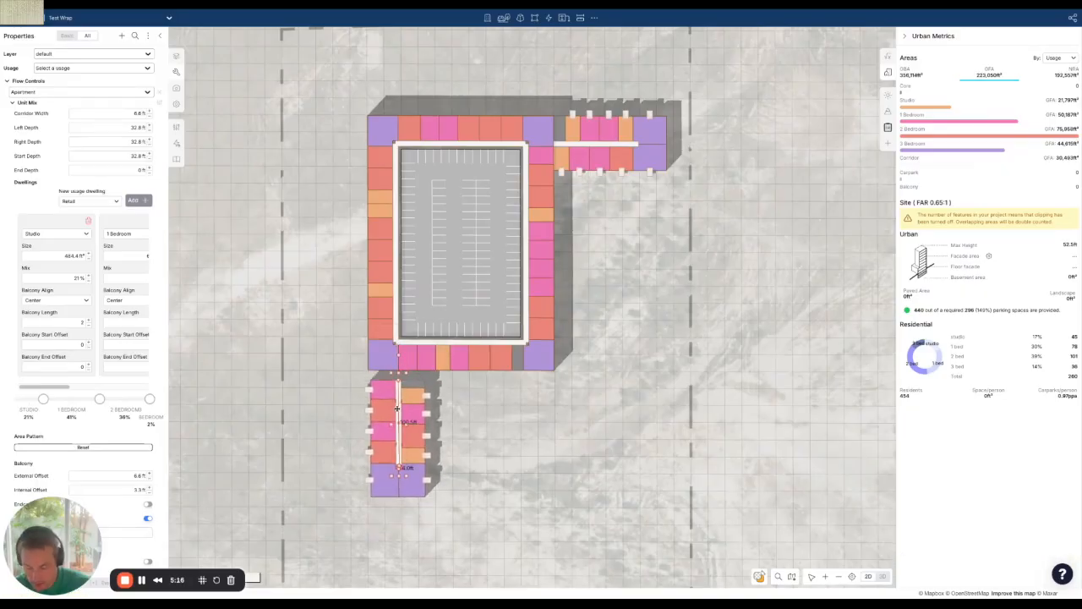
pyautogui.click(370, 380)
pyautogui.click(368, 370)
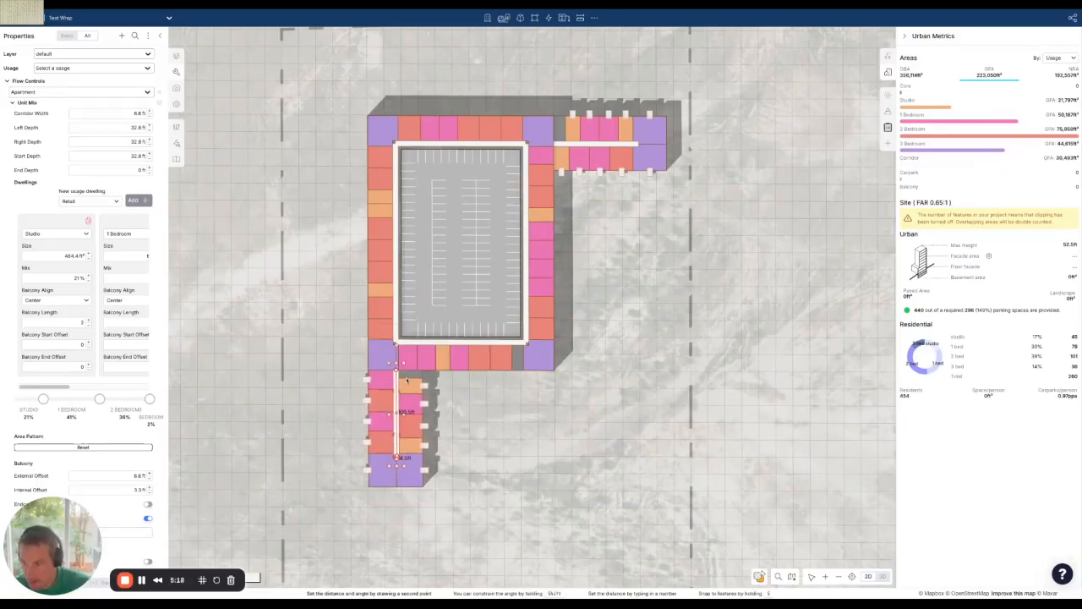
pyautogui.click(523, 433)
# - Compare the garage layer's massing and unit counts with the default layer's, ending with only the default layer visible
pyautogui.moveTo(523, 434); pyautogui.dragTo(611, 402, button='right')
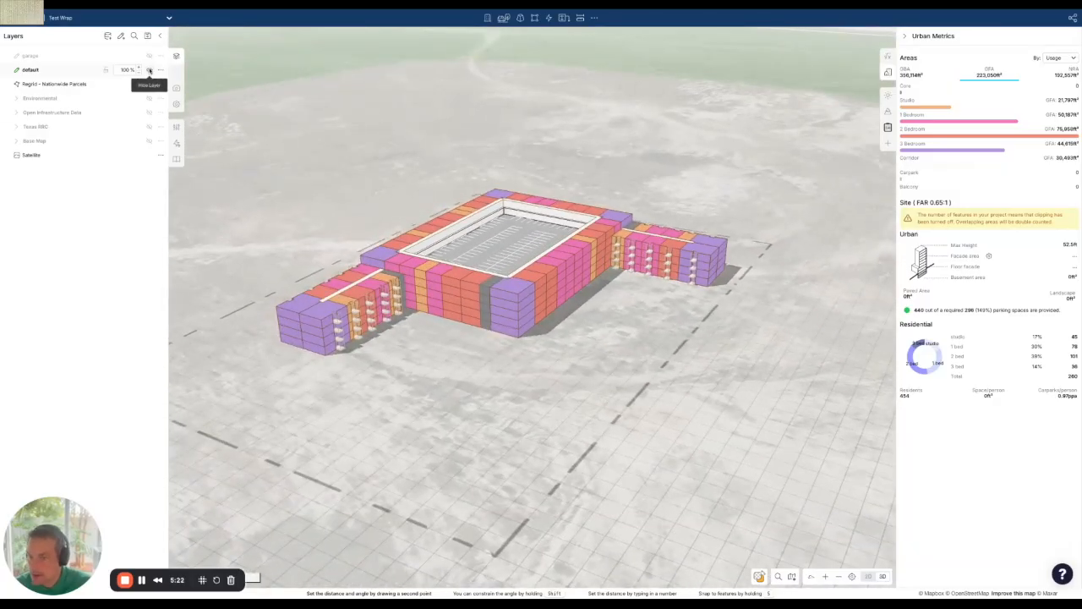
pyautogui.click(149, 69)
pyautogui.click(142, 55)
pyautogui.click(148, 56)
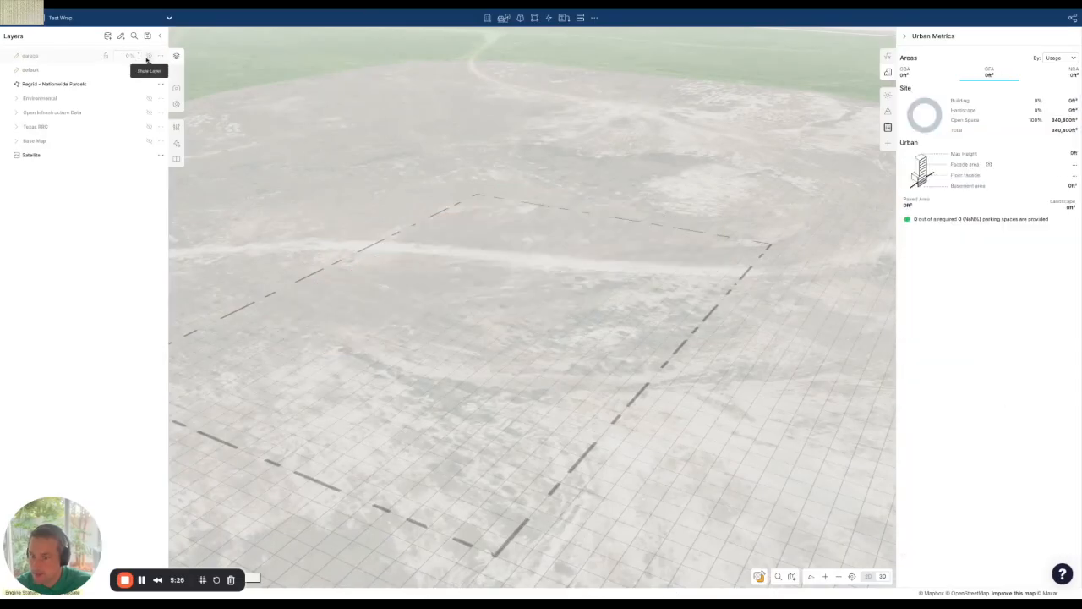
pyautogui.click(148, 56)
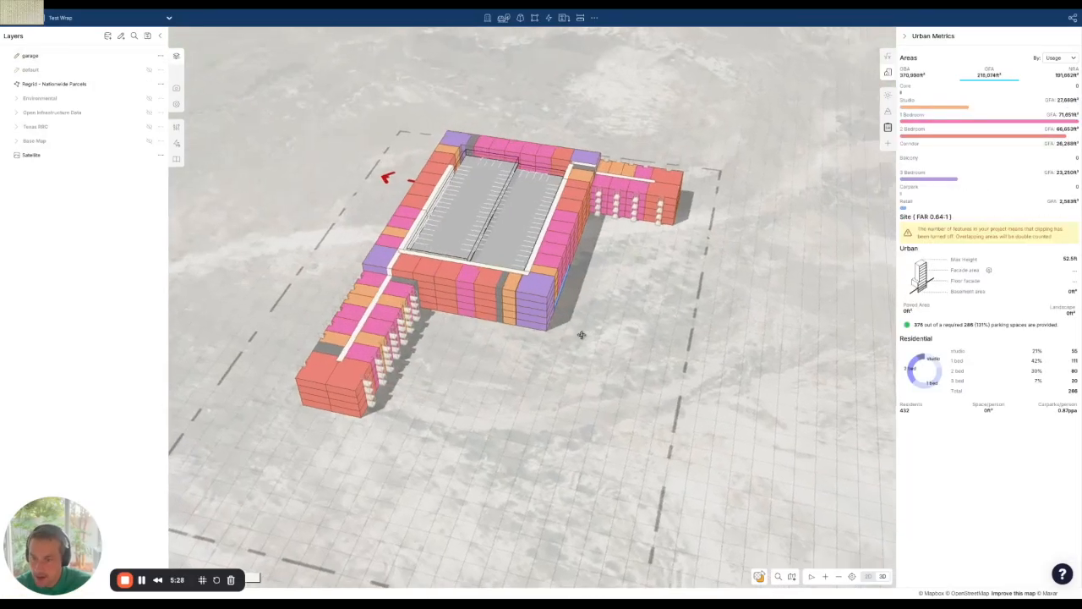
pyautogui.moveTo(662, 336); pyautogui.dragTo(629, 314, button='right')
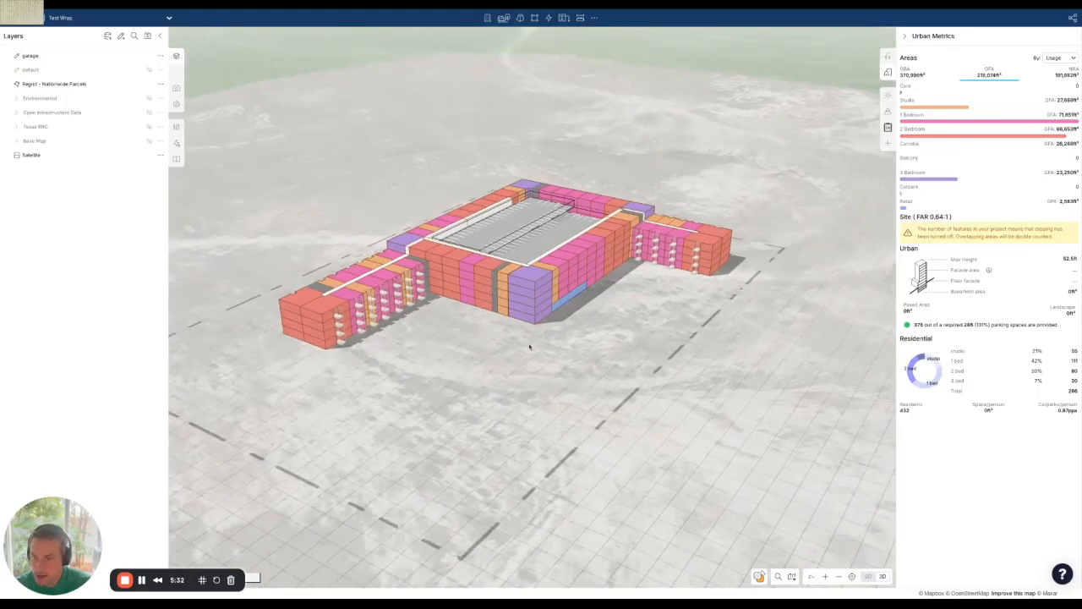
pyautogui.moveTo(529, 347); pyautogui.dragTo(554, 379, button='right')
pyautogui.moveTo(316, 381); pyautogui.dragTo(574, 318, button='right')
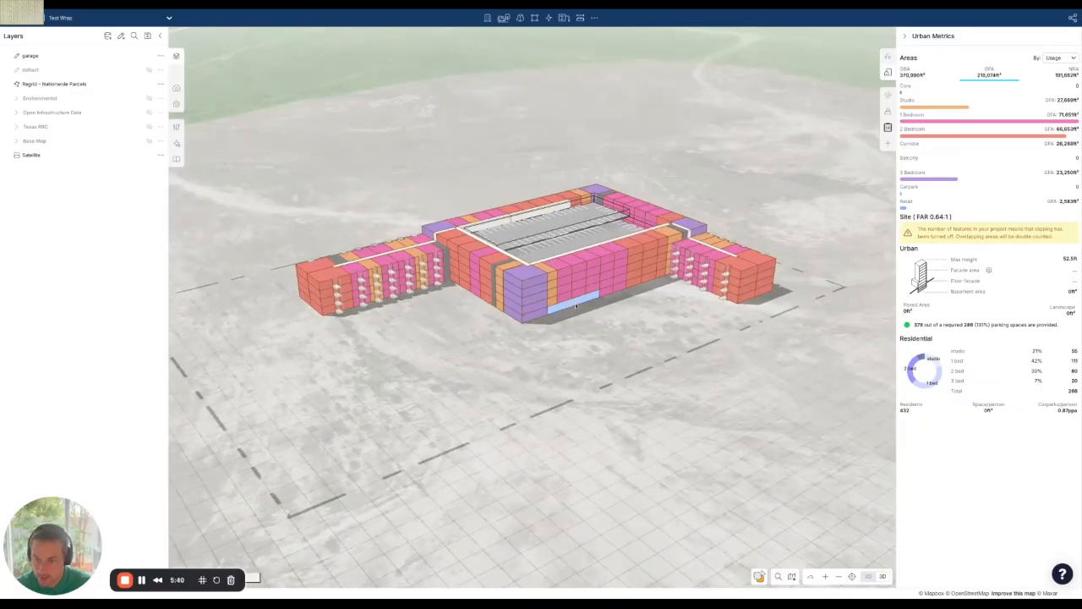
pyautogui.moveTo(568, 308); pyautogui.dragTo(511, 307, button='right')
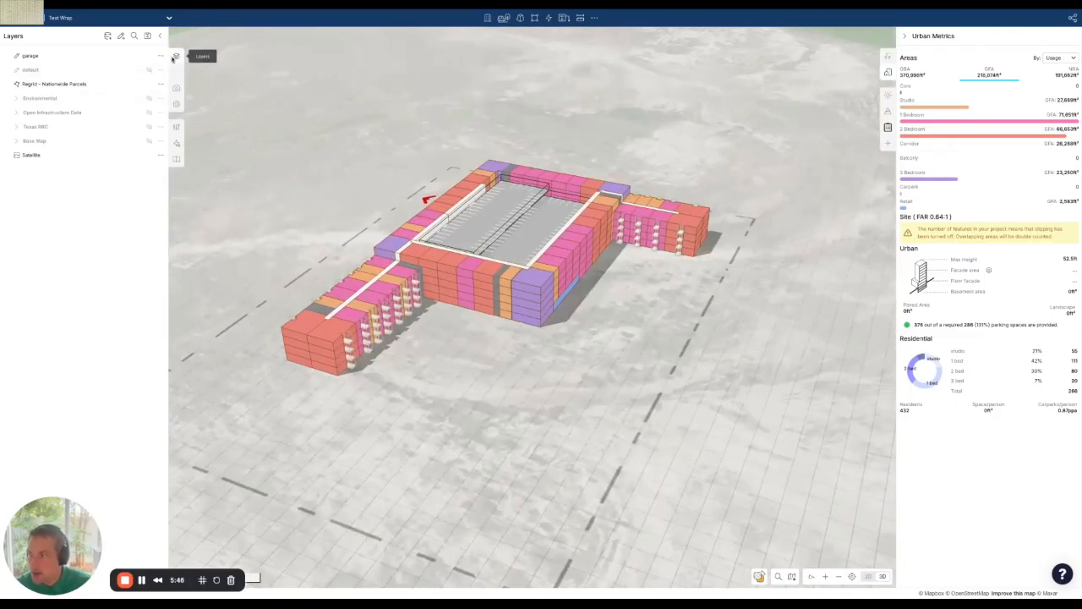
pyautogui.click(149, 69)
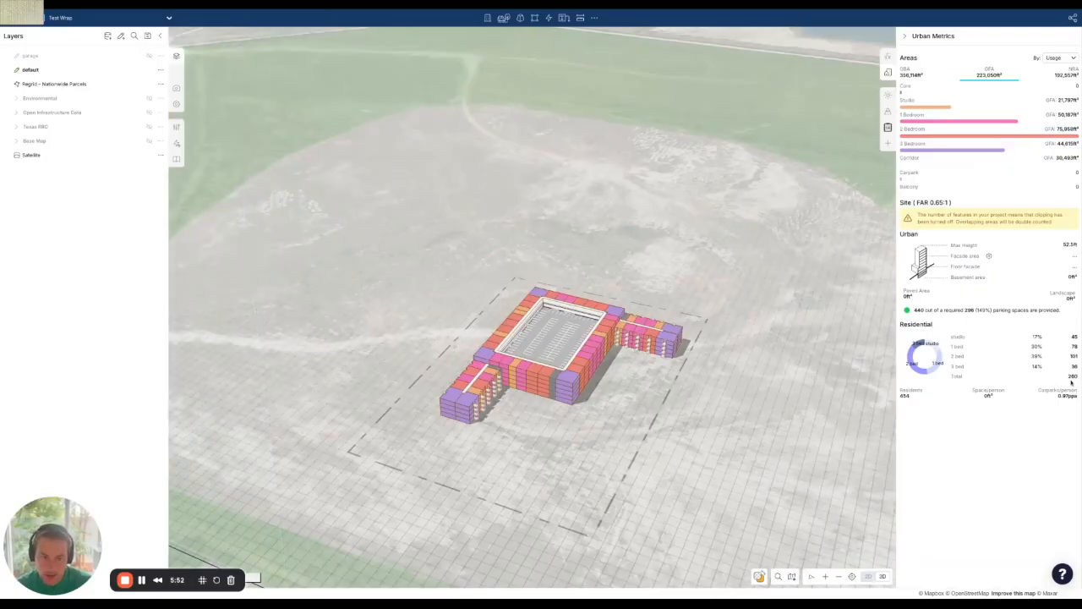
pyautogui.moveTo(618, 440); pyautogui.dragTo(583, 411, button='right')
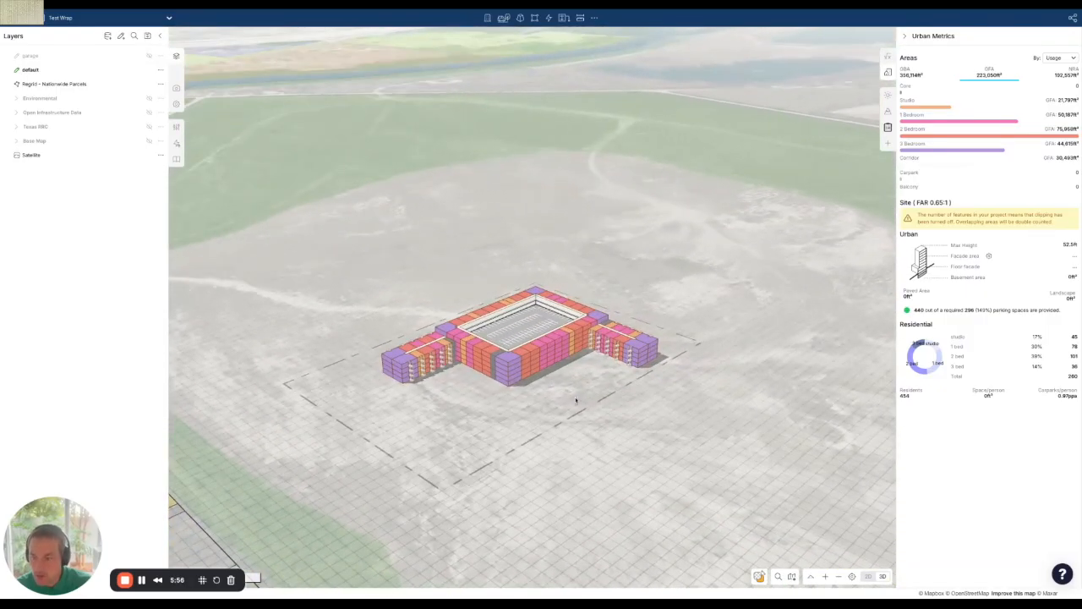
# - Convert the default layer's wrap building and both apartment wings into individual features, and deselect them
pyautogui.click(868, 577)
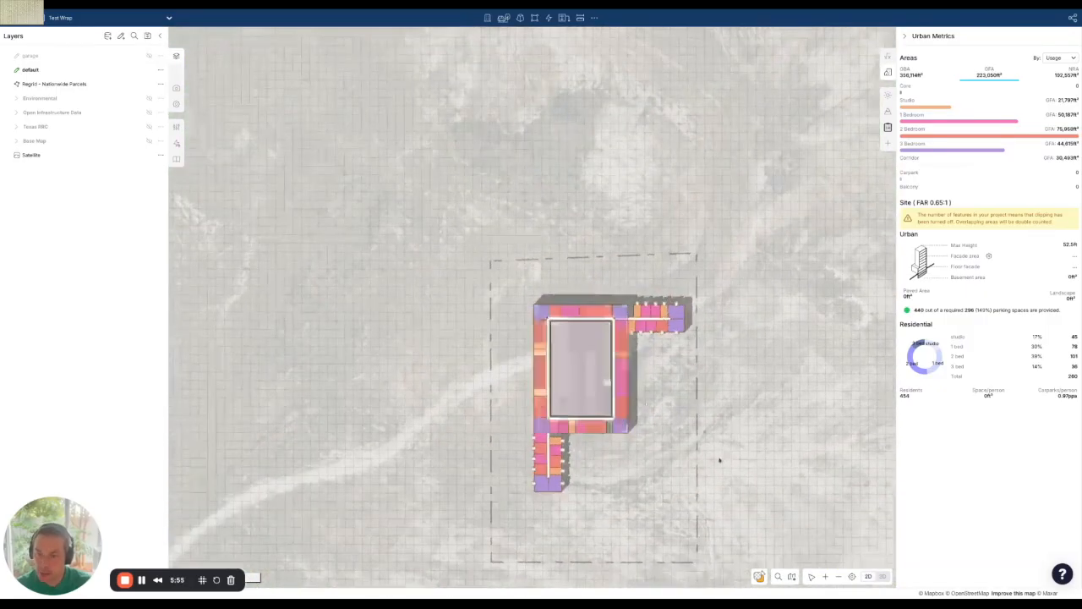
pyautogui.moveTo(721, 461); pyautogui.dragTo(683, 379)
pyautogui.keyDown('shift'); pyautogui.moveTo(438, 217); pyautogui.dragTo(640, 428); pyautogui.keyUp('shift')
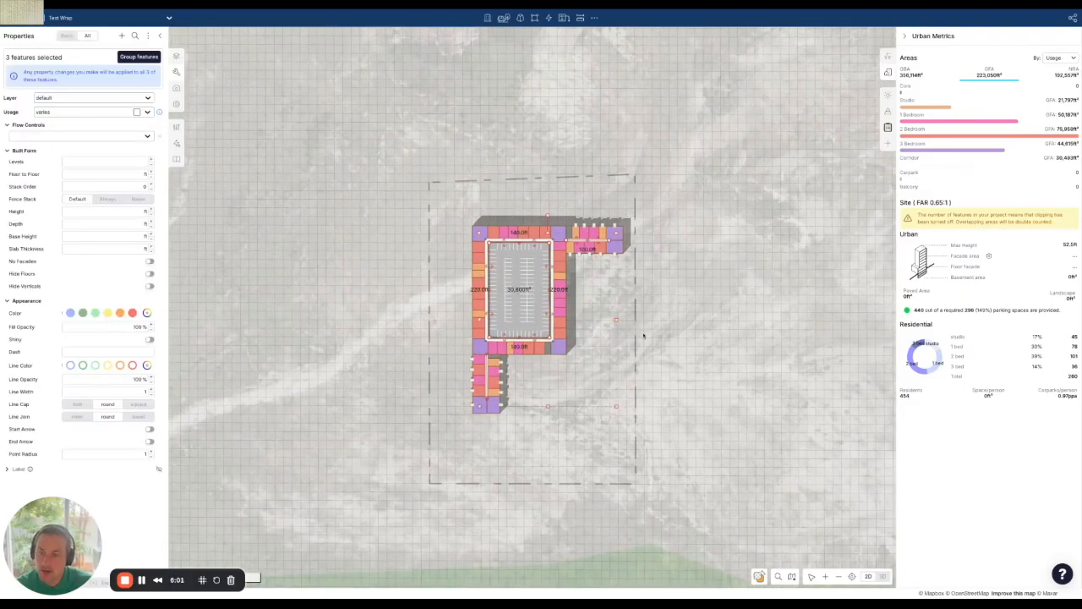
pyautogui.rightClick(519, 286)
pyautogui.click(563, 441)
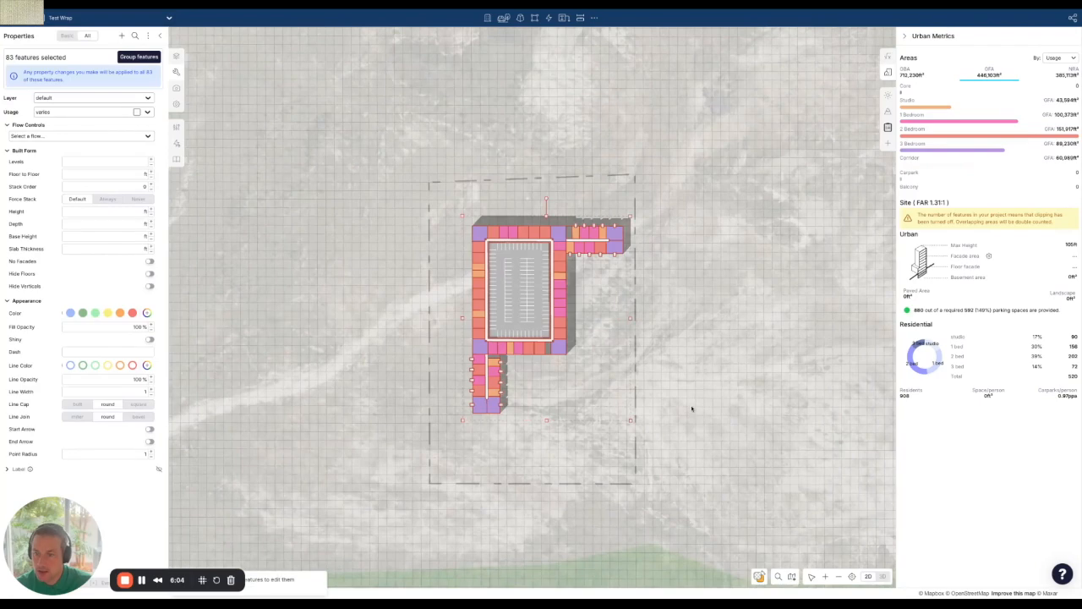
pyautogui.click(692, 408)
# - Select the wrap building's individual features in plan view and try adding two levels to them
pyautogui.moveTo(682, 386); pyautogui.dragTo(675, 351, button='right')
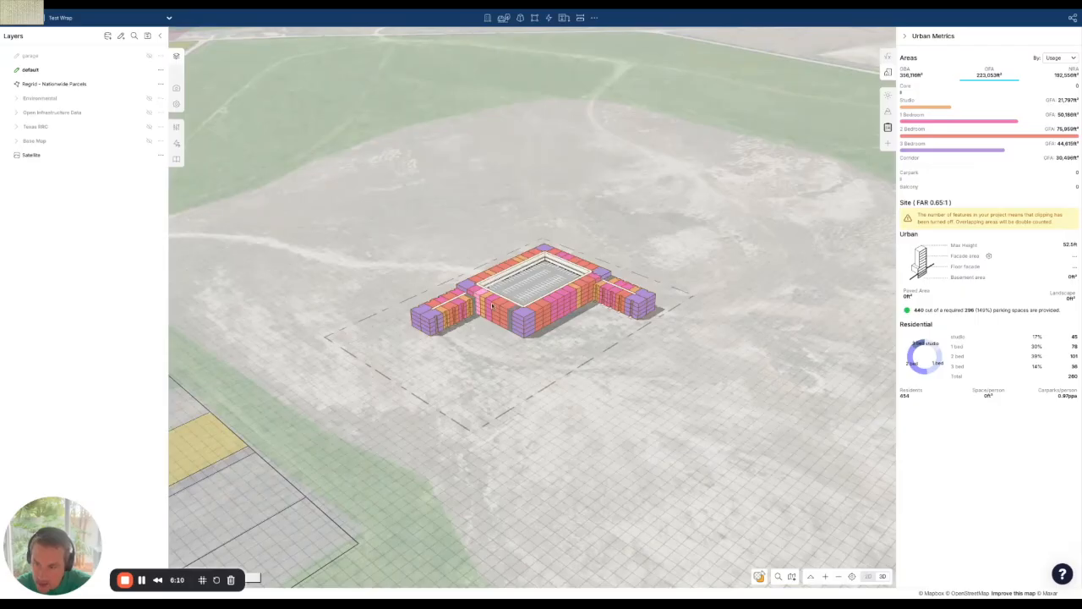
pyautogui.moveTo(554, 252); pyautogui.dragTo(519, 349, button='right')
pyautogui.moveTo(481, 232); pyautogui.dragTo(566, 353)
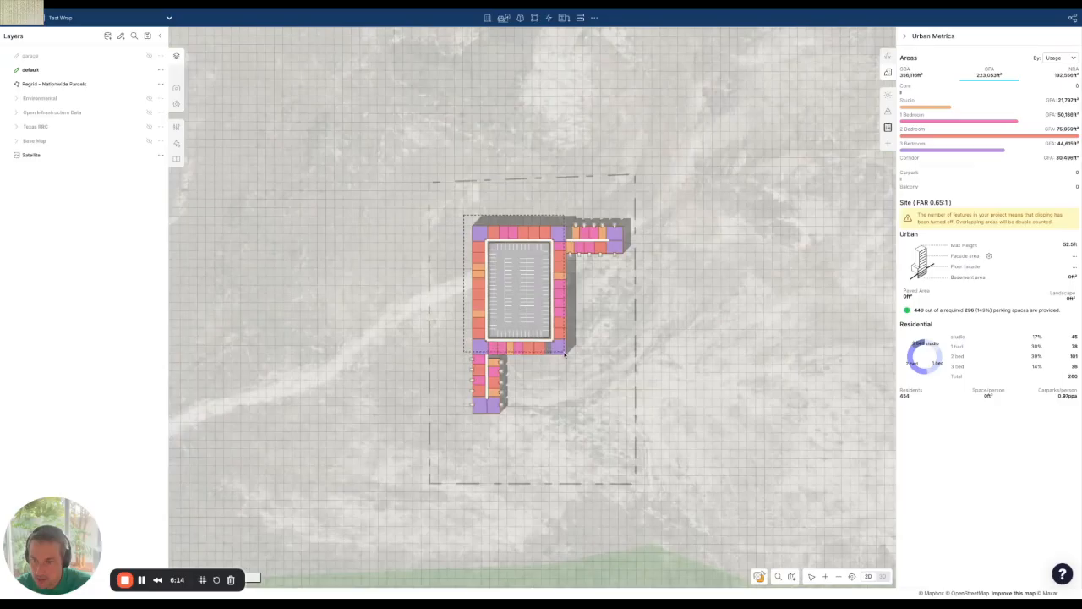
pyautogui.moveTo(565, 353); pyautogui.dragTo(562, 350)
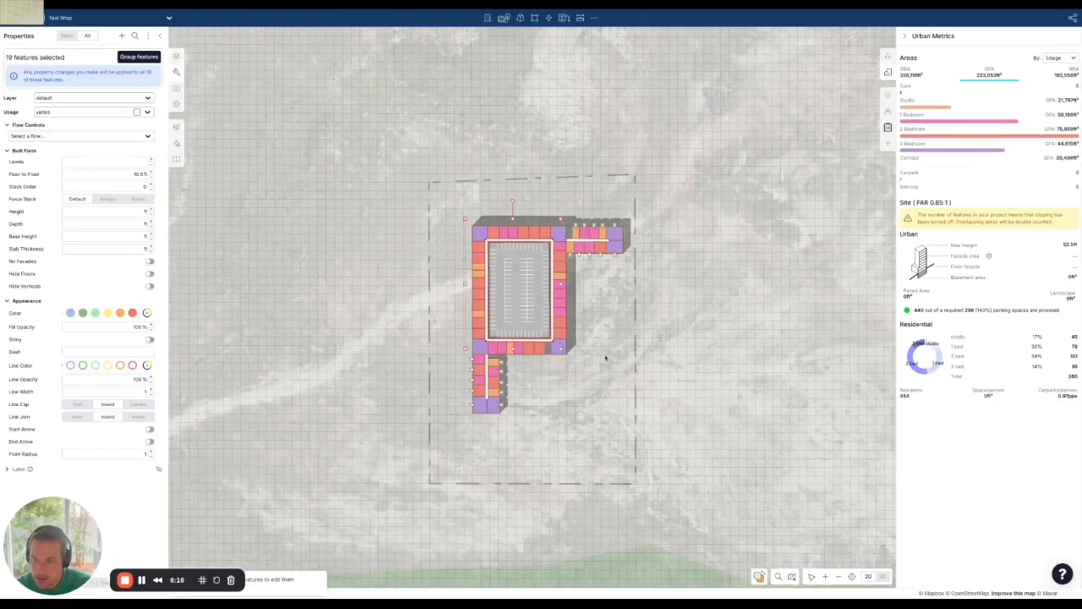
pyautogui.press('+')
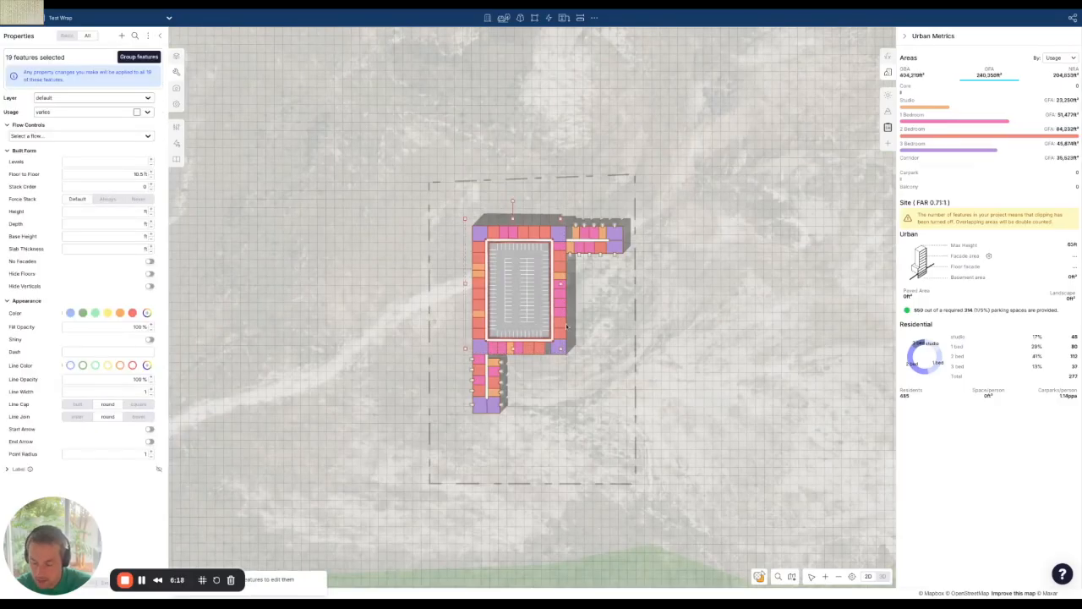
pyautogui.press('space')
pyautogui.press('+')
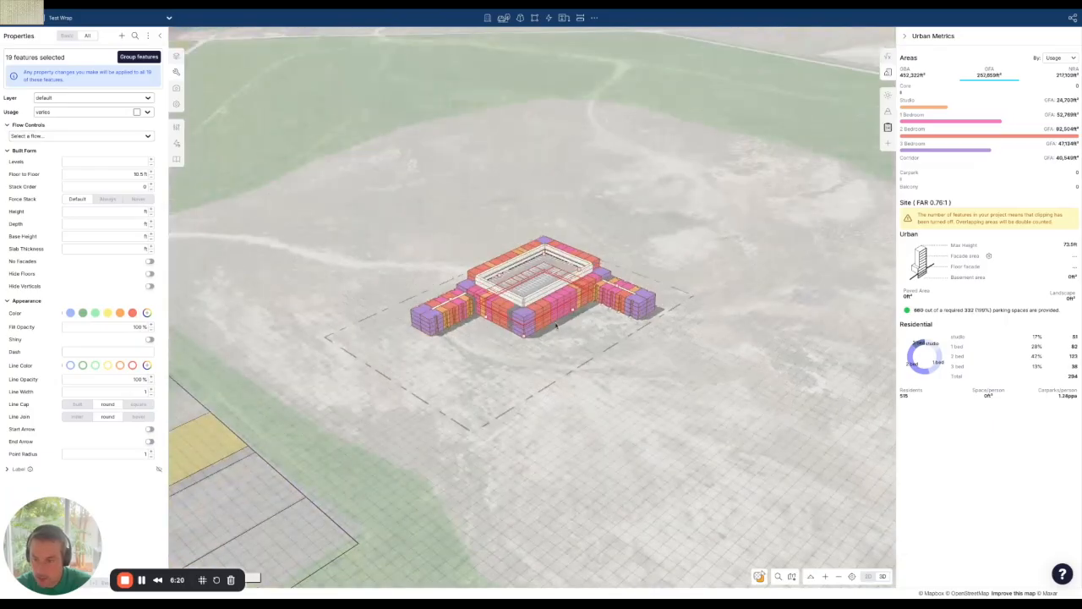
# - Try lowering the selected wrap building features below their original height, restore them and clear the selection
pyautogui.press('-')
pyautogui.press('-')
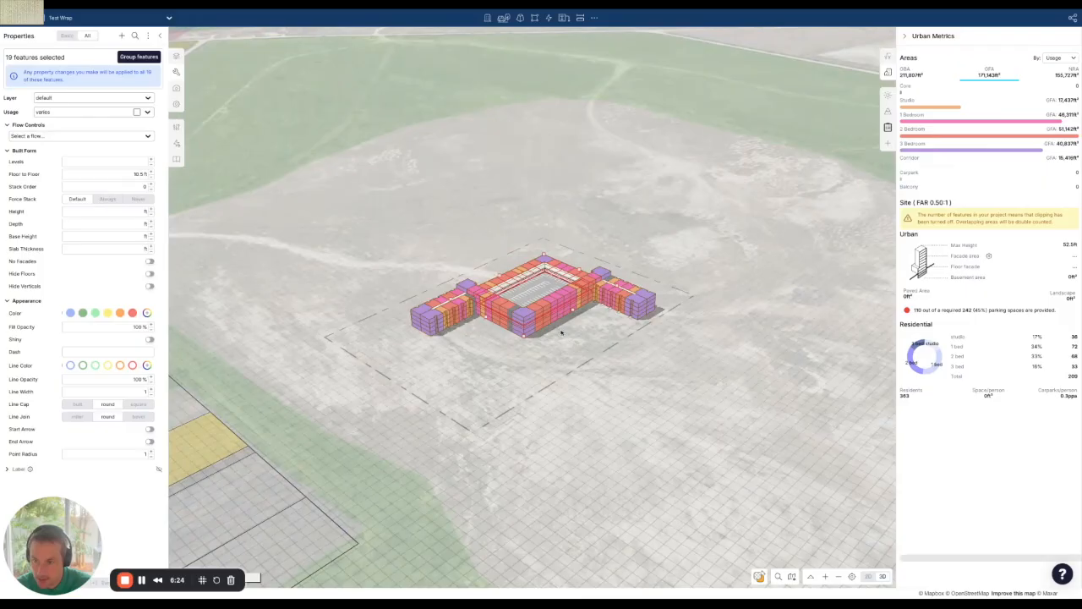
pyautogui.click(563, 336)
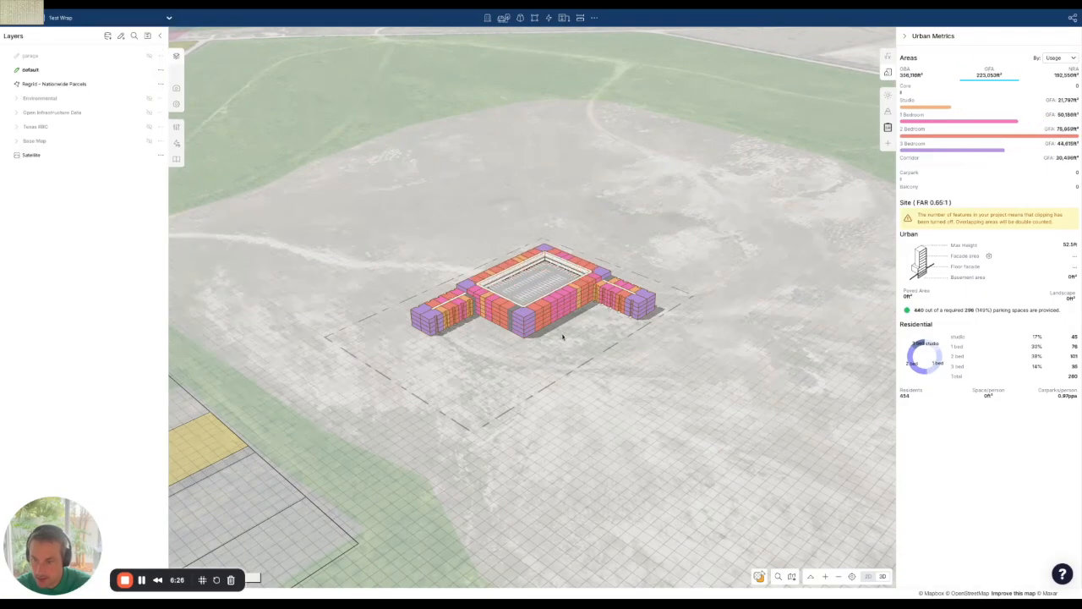
# - Select the features around the central garage again and lower the wrap building to a single level
pyautogui.press('space')
pyautogui.moveTo(565, 370); pyautogui.dragTo(573, 383)
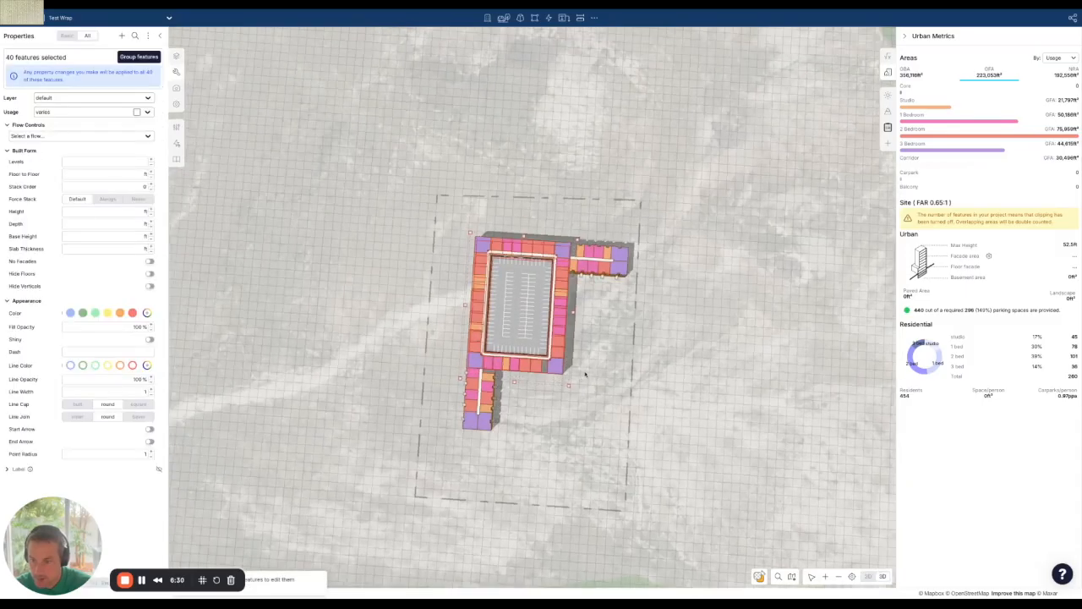
pyautogui.press('space')
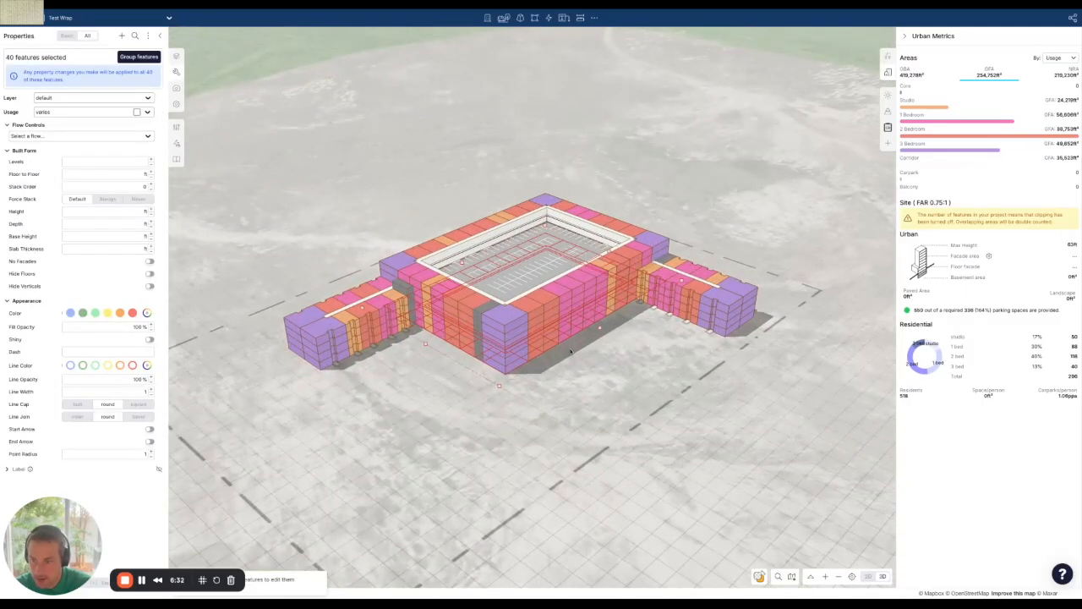
pyautogui.press('Down')
pyautogui.press('Down')
pyautogui.press('Down')
pyautogui.press('Down')
pyautogui.press('Down')
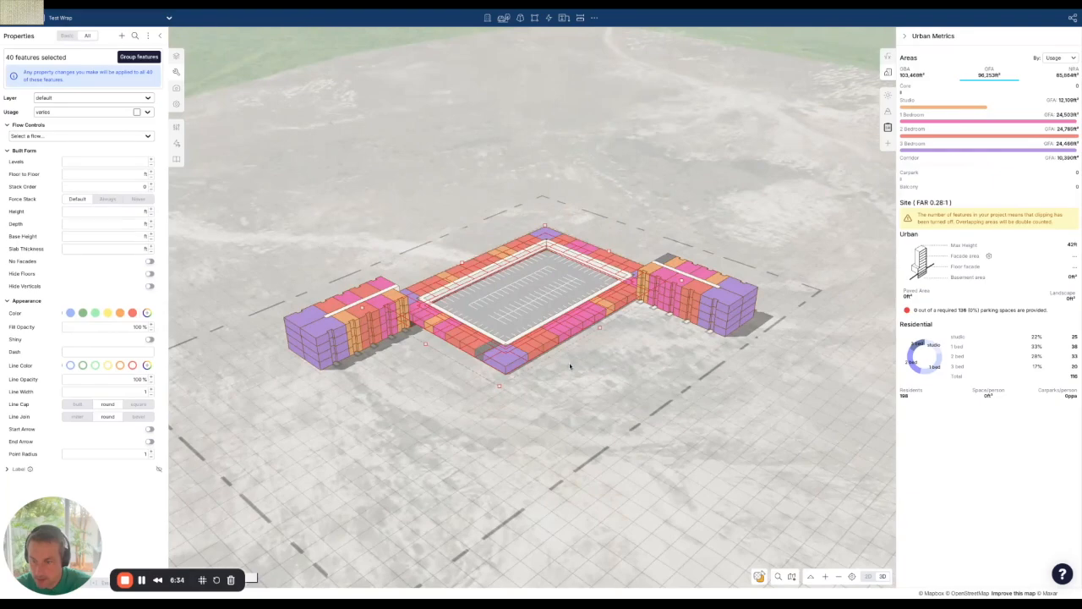
# - Inspect the single-level wrap building in 3D, select its features in plan view and clear the selection
pyautogui.click(571, 371)
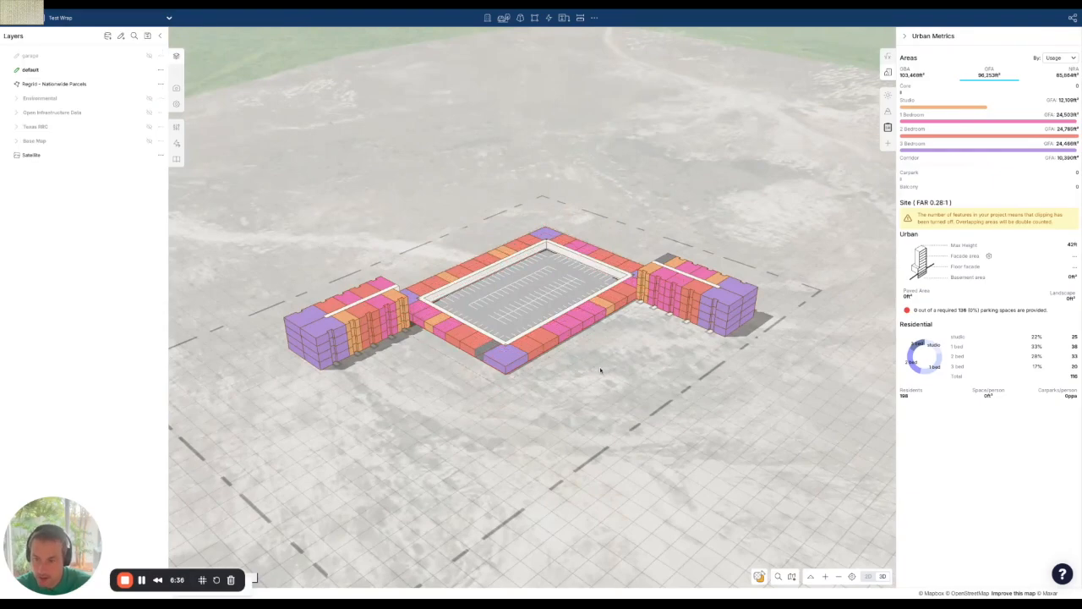
pyautogui.press('space')
pyautogui.click(546, 306)
pyautogui.click(717, 341)
pyautogui.moveTo(717, 341); pyautogui.dragTo(664, 371, button='right')
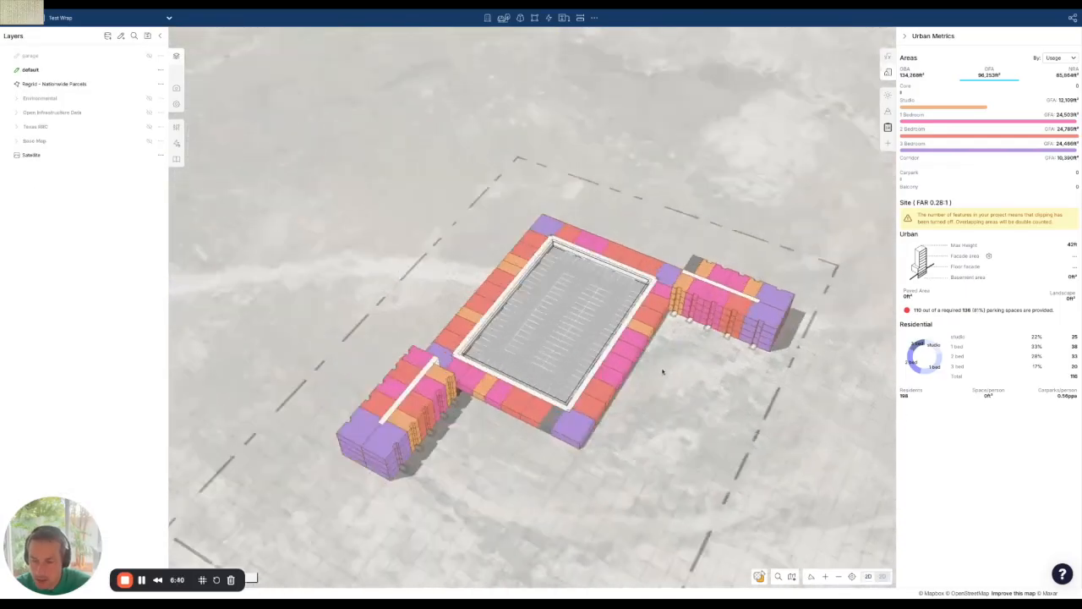
pyautogui.press('space')
pyautogui.moveTo(458, 169); pyautogui.dragTo(649, 442)
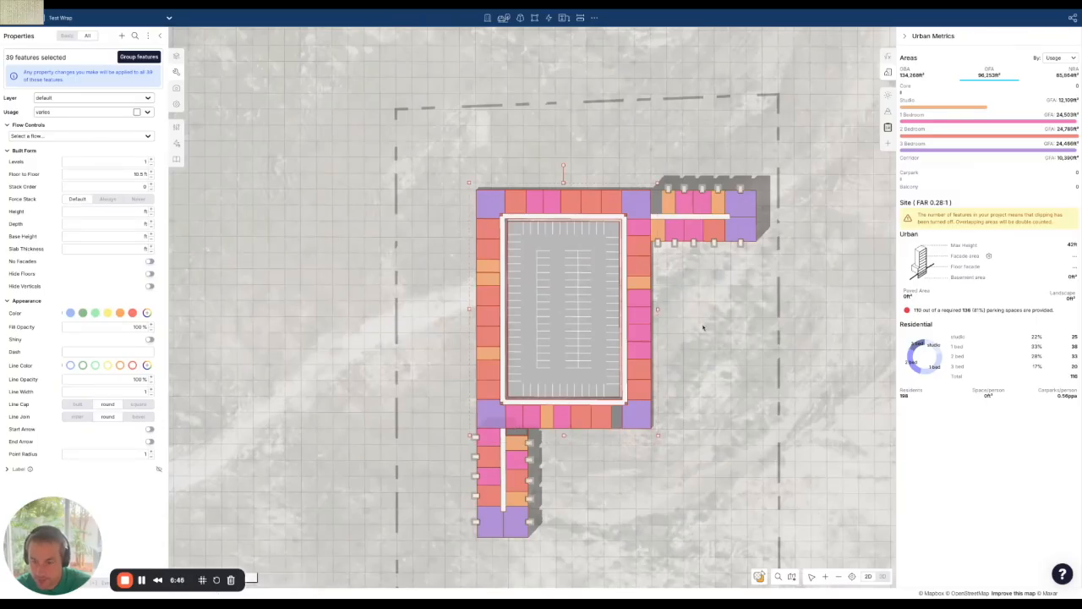
pyautogui.click(722, 351)
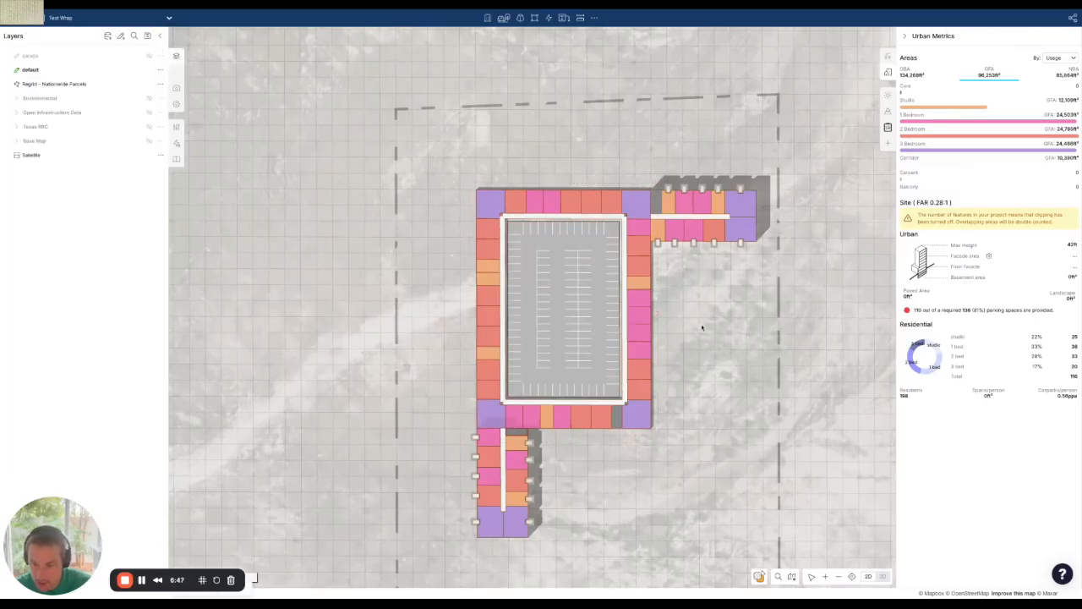
# - Delete the three units north of the wrap's southeast corner and the two units south of its northwest corner
pyautogui.click(640, 349)
pyautogui.press('Delete')
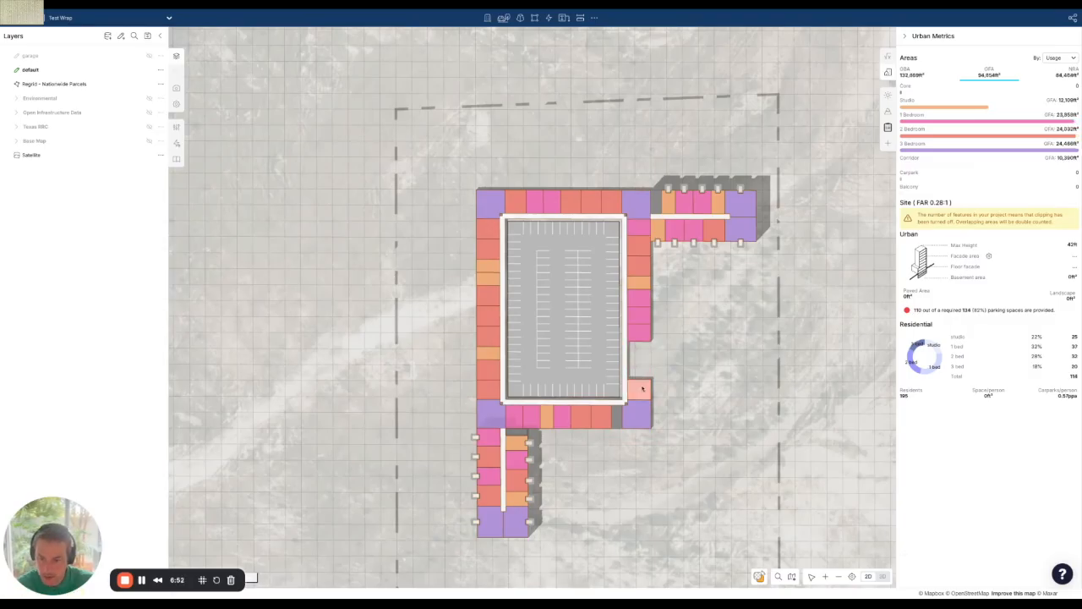
pyautogui.click(489, 246)
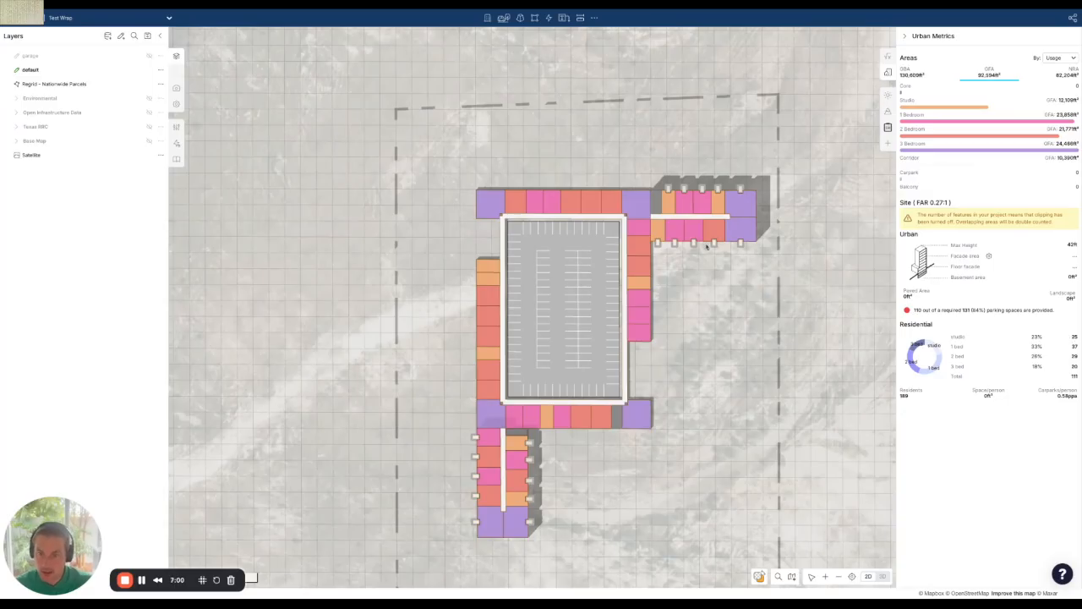
pyautogui.moveTo(673, 441); pyautogui.dragTo(647, 383, button='right')
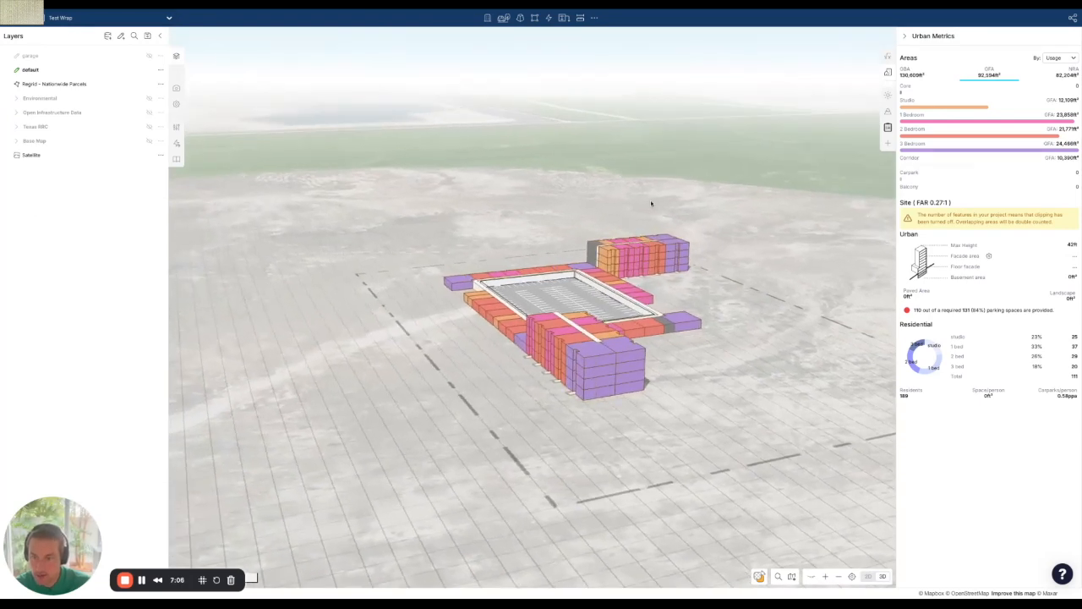
pyautogui.click(868, 576)
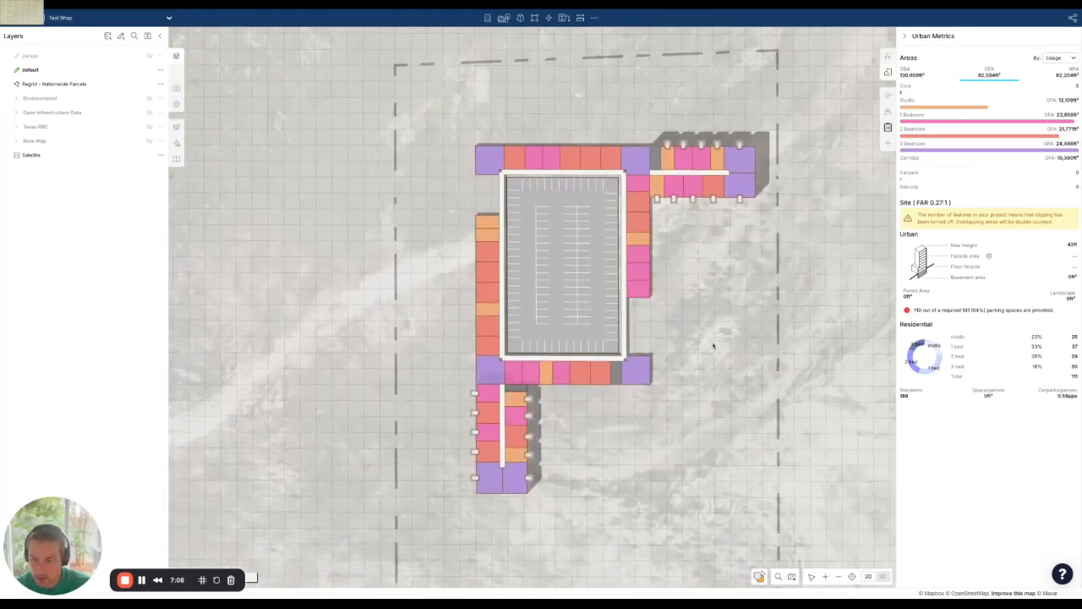
pyautogui.scroll(4, 707, 344)
pyautogui.moveTo(633, 308); pyautogui.dragTo(651, 307)
pyautogui.press('r')
pyautogui.click(638, 278)
pyautogui.click(603, 278)
pyautogui.click(603, 278)
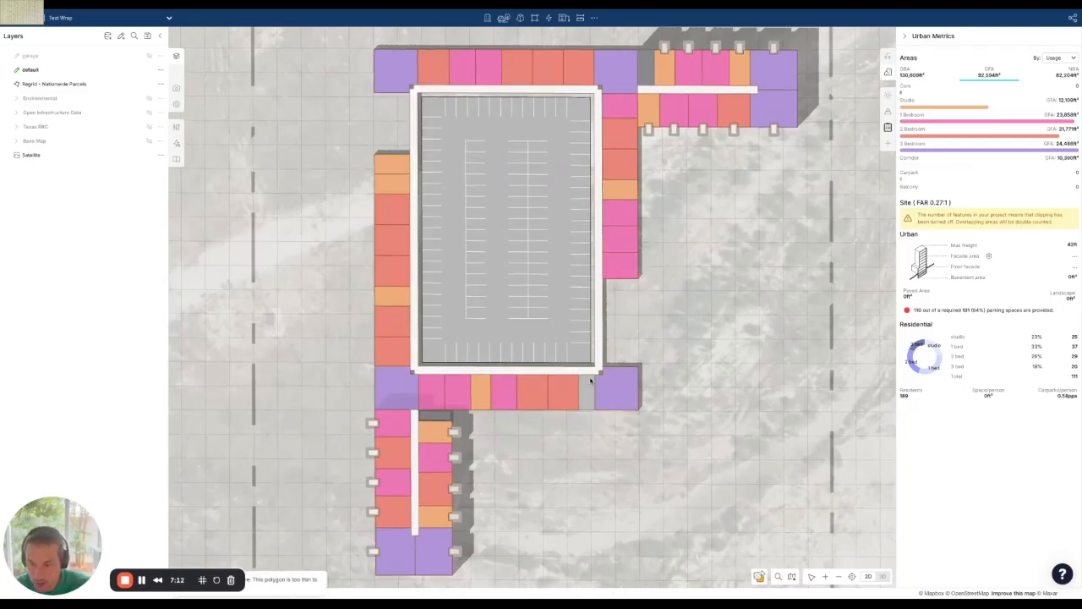
# - Draw a rectangle about 29.5 by 72.9 ft filling the east-side gap and assign it the Retail usage
pyautogui.press('r')
pyautogui.click(602, 366)
pyautogui.click(638, 366)
pyautogui.click(658, 280)
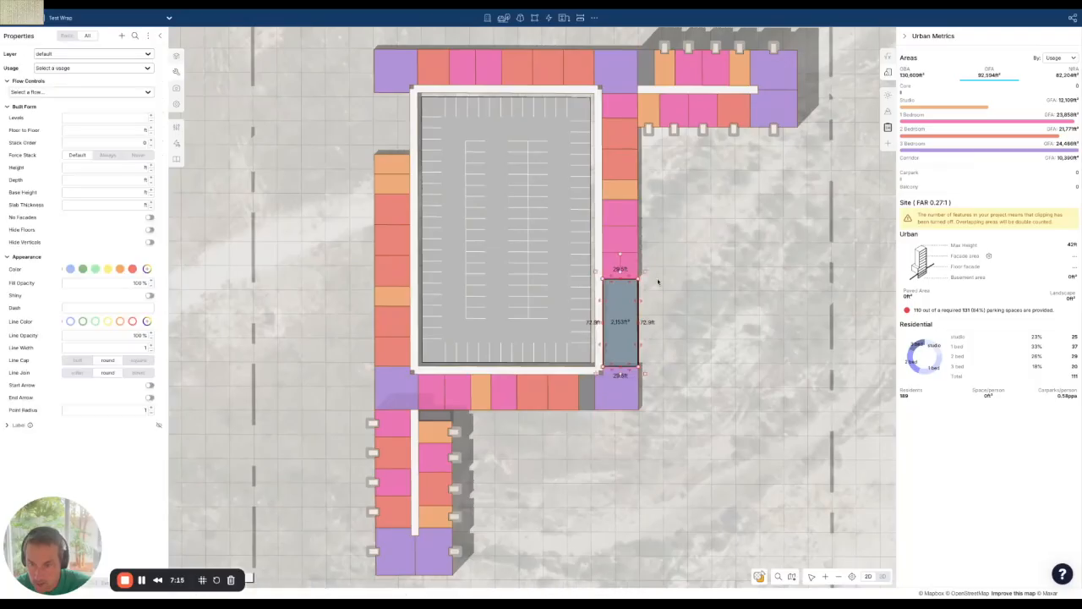
pyautogui.click(84, 68)
pyautogui.write('re')
pyautogui.click(80, 149)
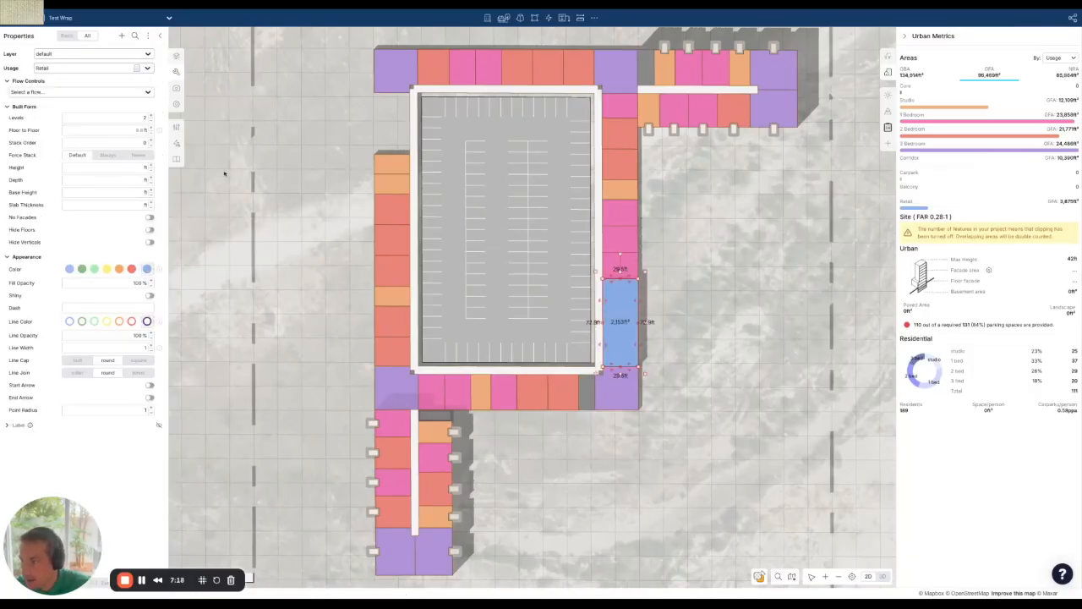
# - Set the retail block to 1 level and inspect it up close beside the neighbouring units
pyautogui.moveTo(728, 336); pyautogui.dragTo(636, 399, button='right')
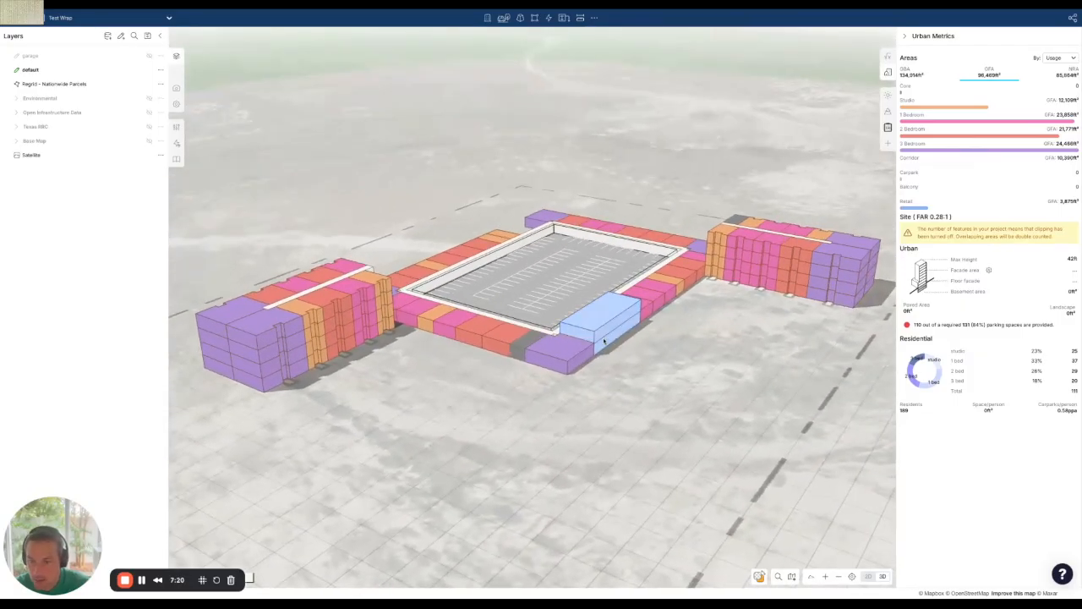
pyautogui.click(601, 343)
pyautogui.click(152, 121)
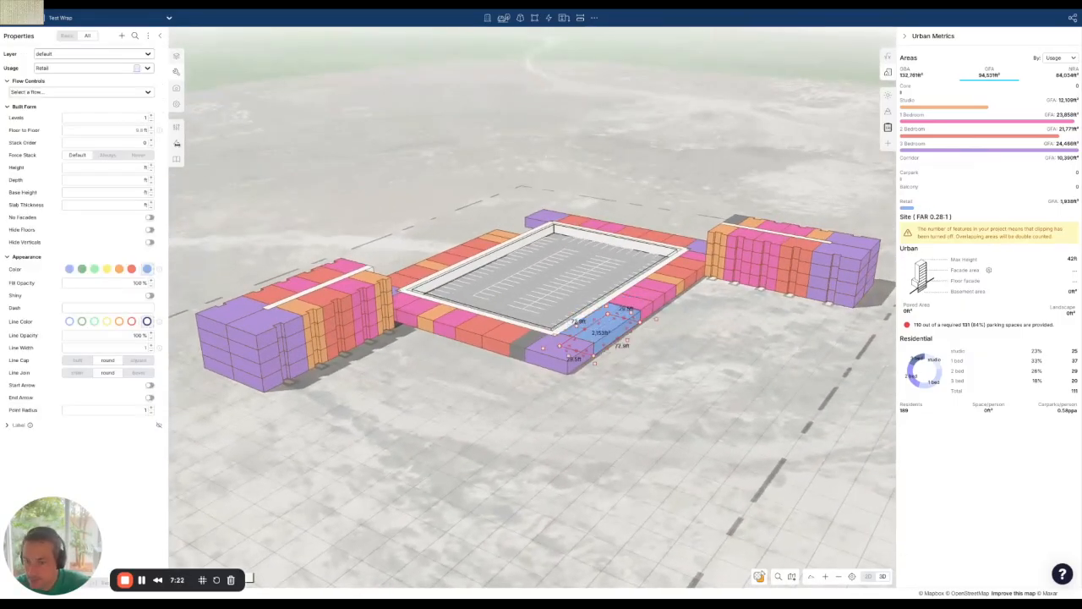
pyautogui.click(621, 449)
pyautogui.moveTo(621, 449); pyautogui.dragTo(621, 429, button='right')
pyautogui.scroll(5, 604, 297)
pyautogui.scroll(3, 605, 297)
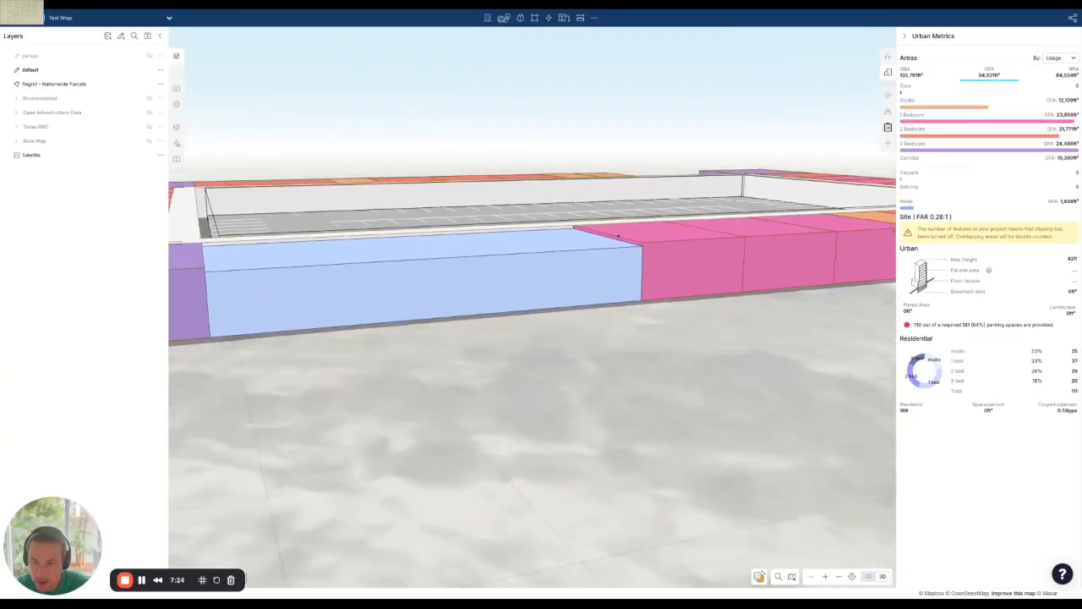
# - Draw a rectangle about 29.5 by 51 ft filling the gap below the wrap's northwest corner
pyautogui.scroll(-3, 597, 312)
pyautogui.scroll(-5, 597, 312)
pyautogui.moveTo(435, 409); pyautogui.dragTo(503, 482, button='right')
pyautogui.moveTo(232, 403)
pyautogui.mouseDown()
pyautogui.moveTo(373, 410)
pyautogui.moveTo(400, 435)
pyautogui.mouseUp()
pyautogui.press('2')
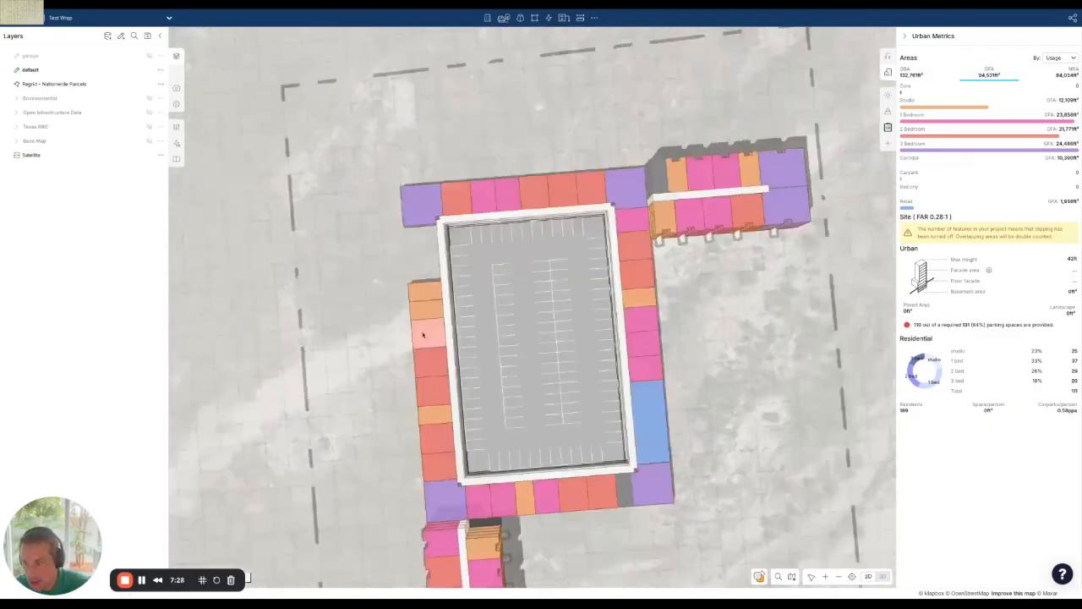
pyautogui.press('r')
pyautogui.click(412, 217)
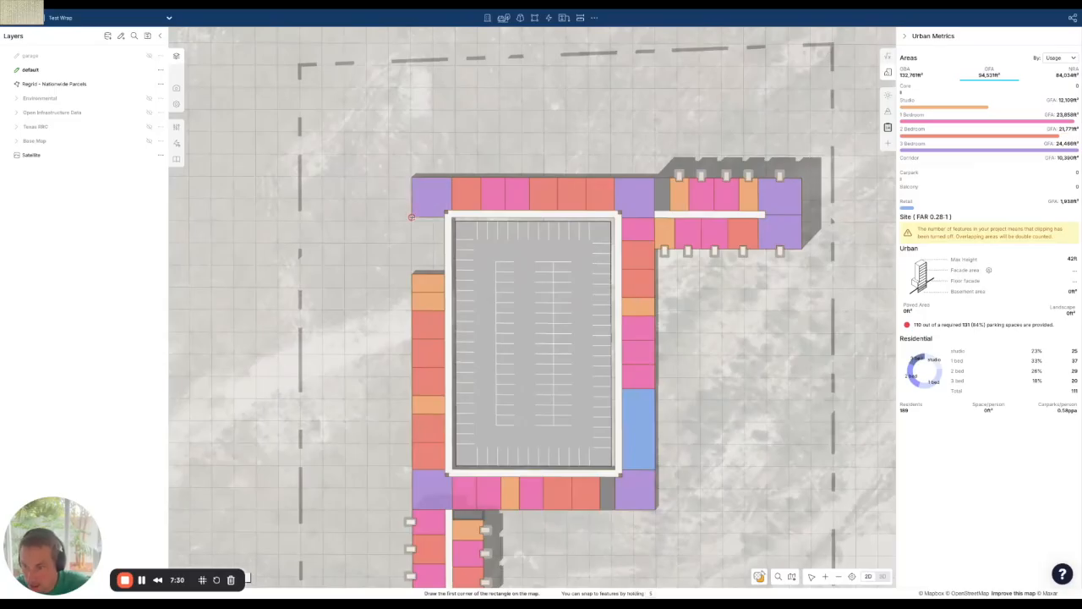
pyautogui.click(445, 274)
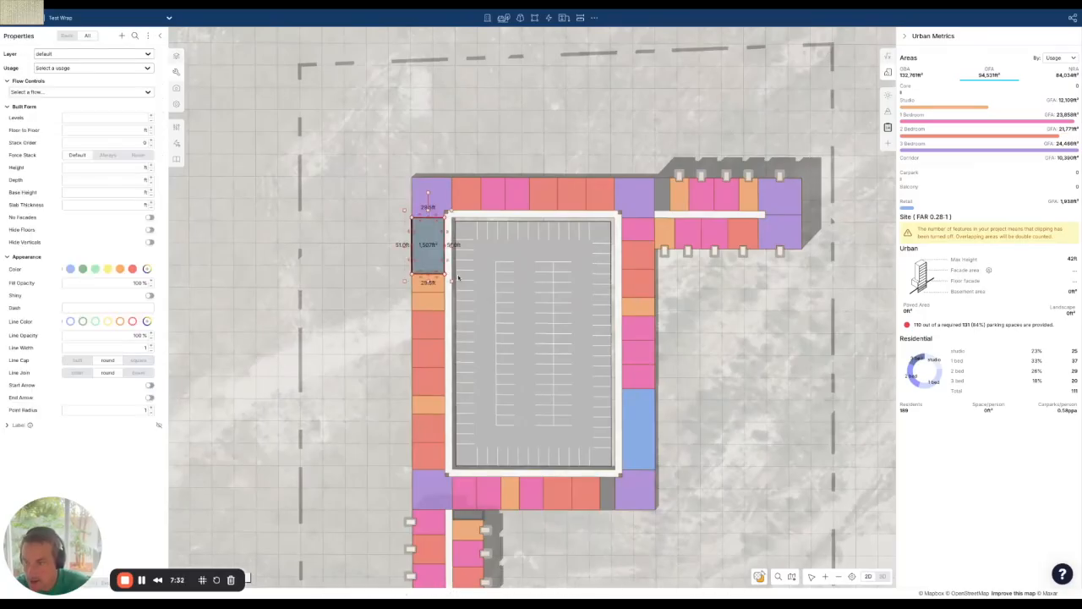
# - Give the new northwest rectangle the Generic 3D usage and a fill opacity of 0%, and check it in 3D
pyautogui.click(81, 68)
pyautogui.click(83, 133)
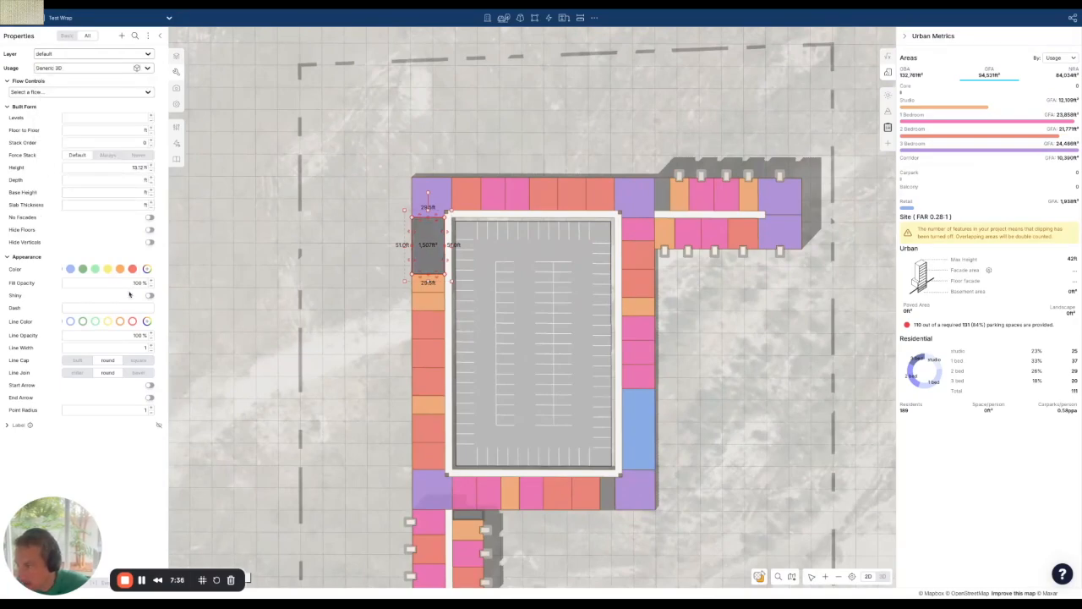
pyautogui.moveTo(136, 285); pyautogui.dragTo(9, 283)
pyautogui.click(356, 319)
pyautogui.moveTo(355, 319); pyautogui.dragTo(372, 229, button='right')
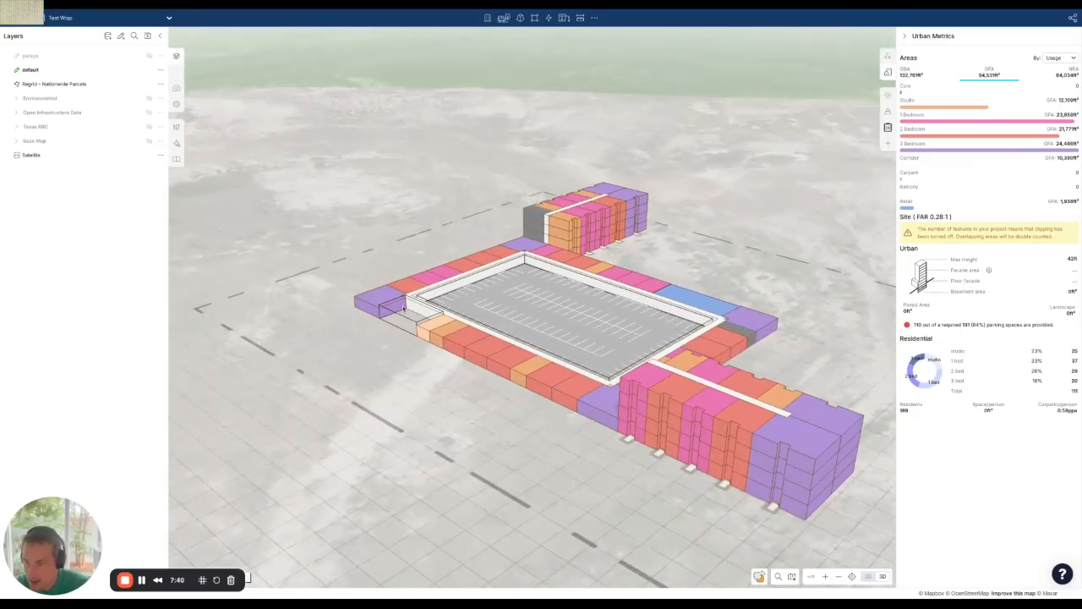
pyautogui.moveTo(384, 345); pyautogui.dragTo(406, 357, button='right')
# - Select all features around the central garage and set their floor-to-floor height to 12 ft
pyautogui.scroll(-2, 411, 438)
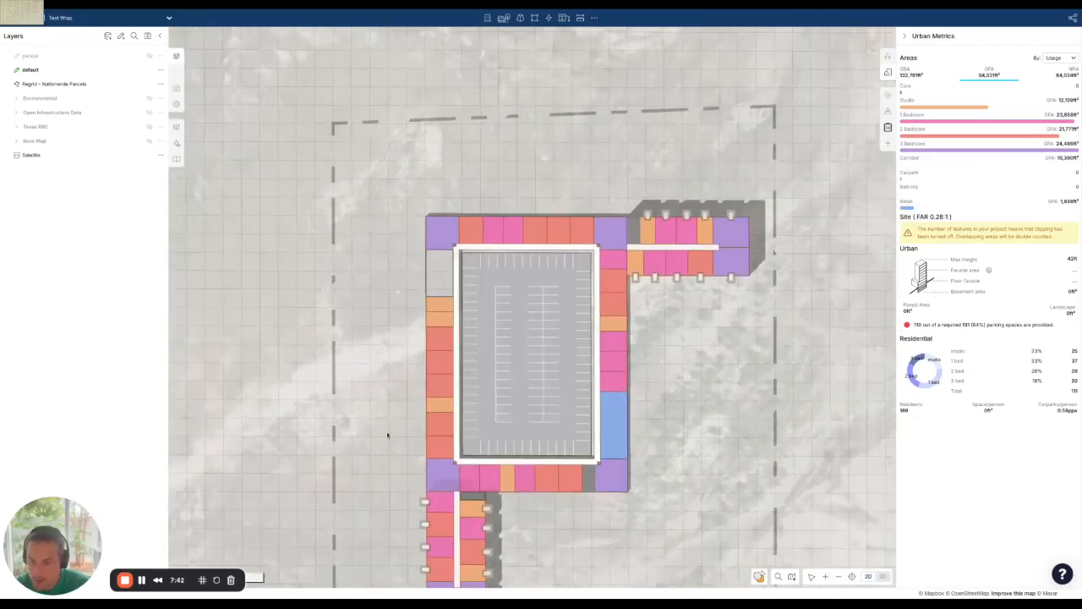
pyautogui.moveTo(380, 405); pyautogui.dragTo(341, 314)
pyautogui.moveTo(517, 396); pyautogui.dragTo(530, 306, button='right')
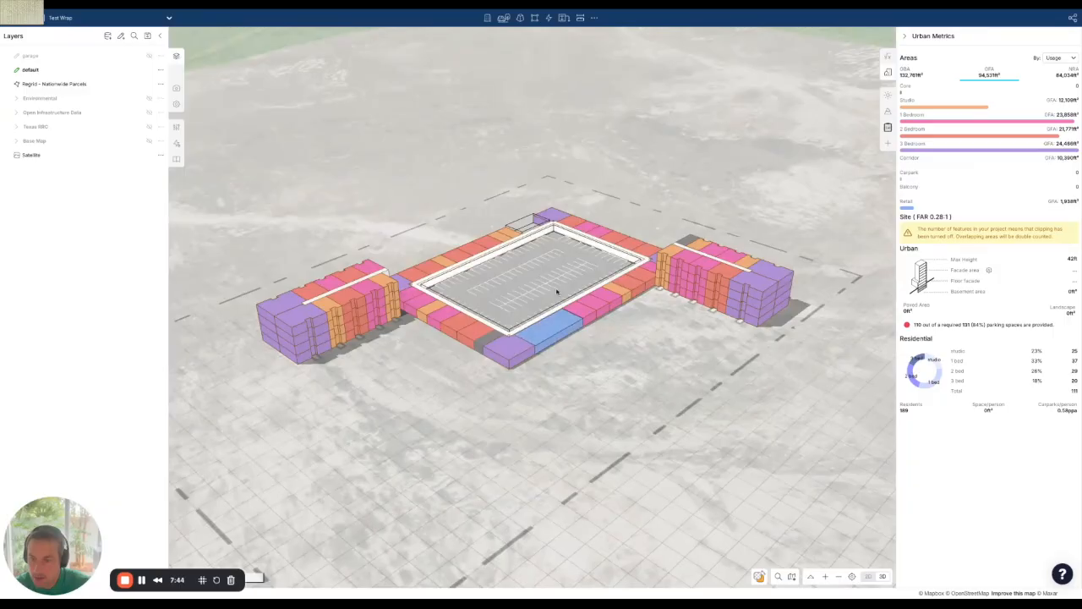
pyautogui.press('2')
pyautogui.moveTo(380, 104); pyautogui.dragTo(601, 407)
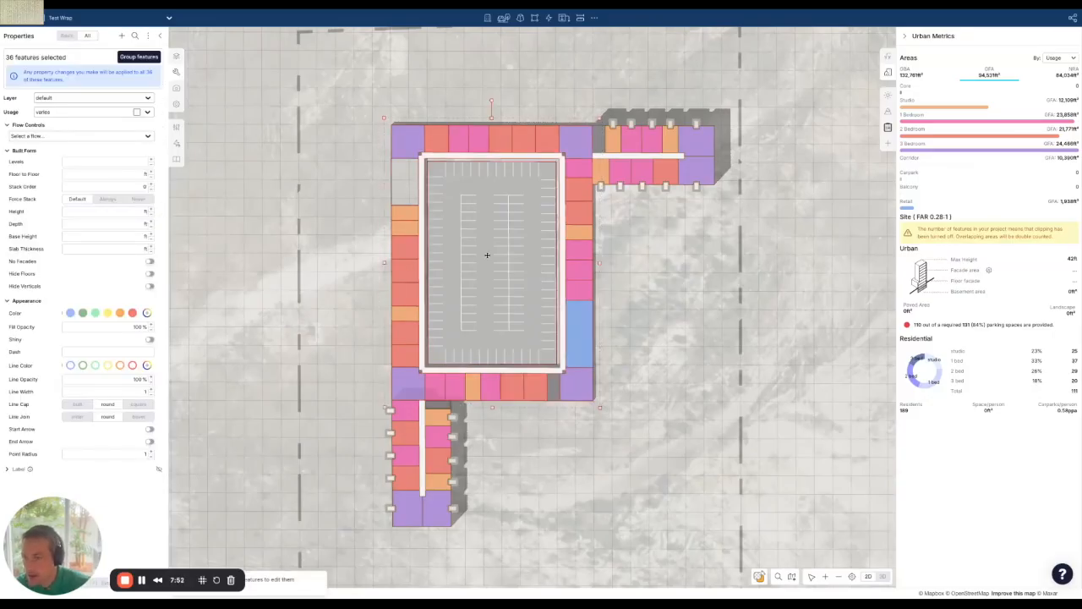
pyautogui.moveTo(536, 330); pyautogui.dragTo(501, 269, button='right')
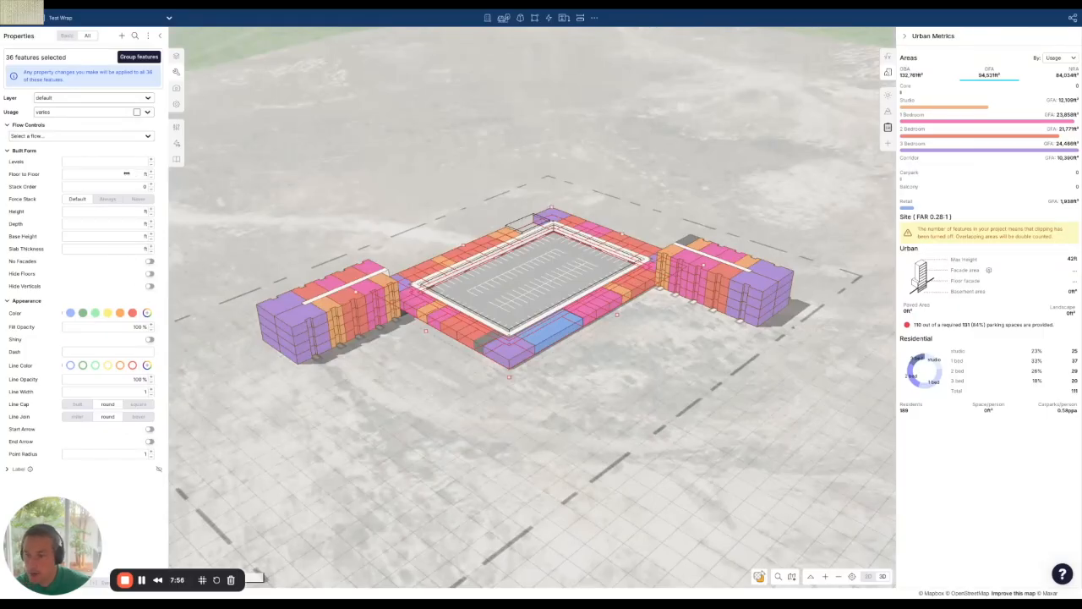
pyautogui.press('Return')
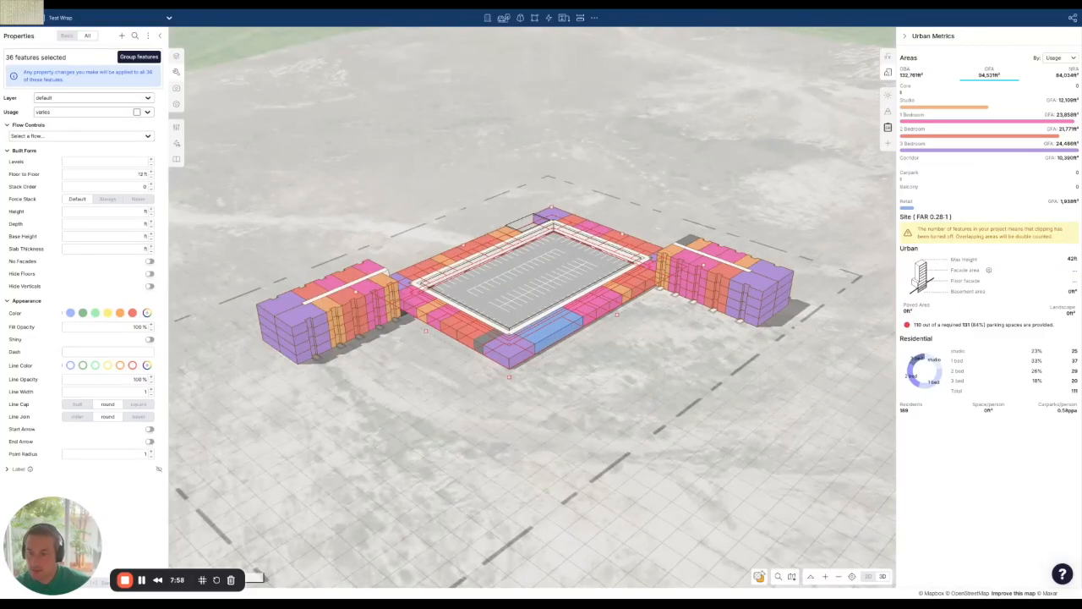
pyautogui.click(369, 203)
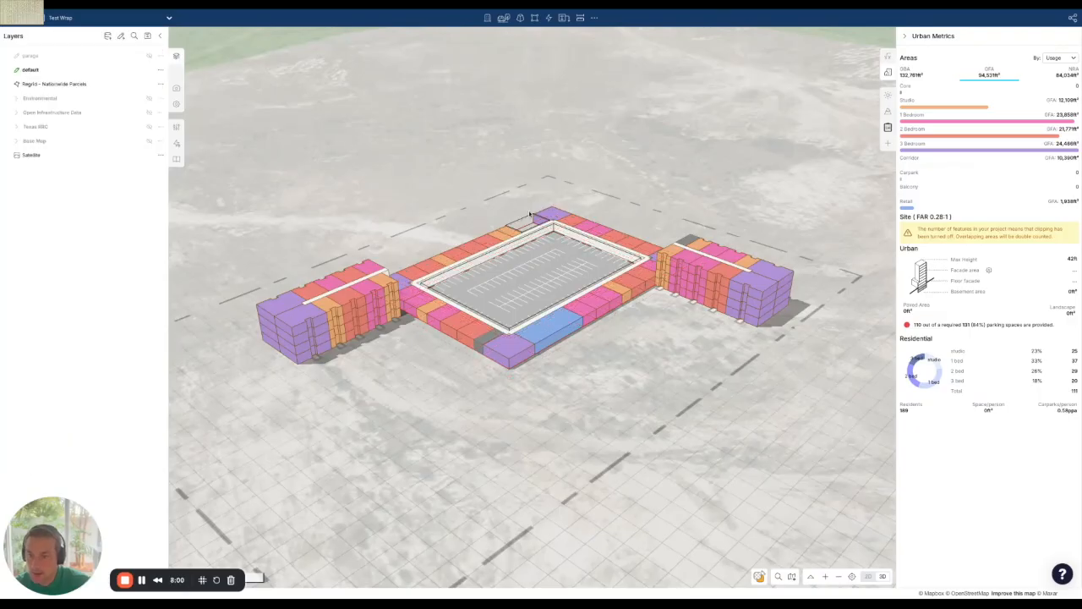
# - Open the transparent volume's height property and inspect the opening from around the building
pyautogui.click(534, 219)
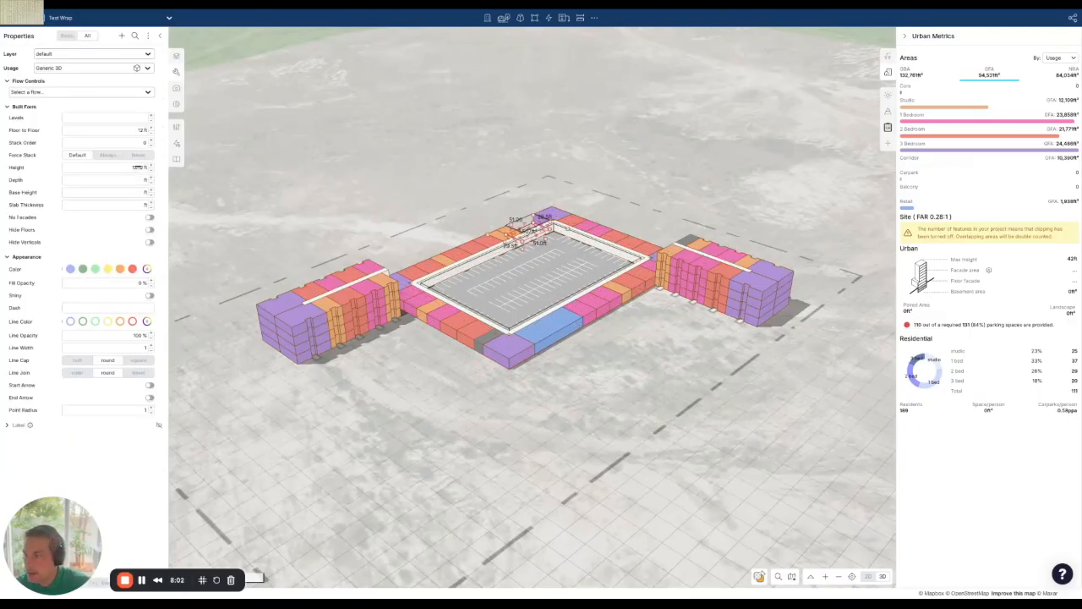
pyautogui.click(407, 387)
pyautogui.moveTo(408, 389); pyautogui.dragTo(460, 380, button='right')
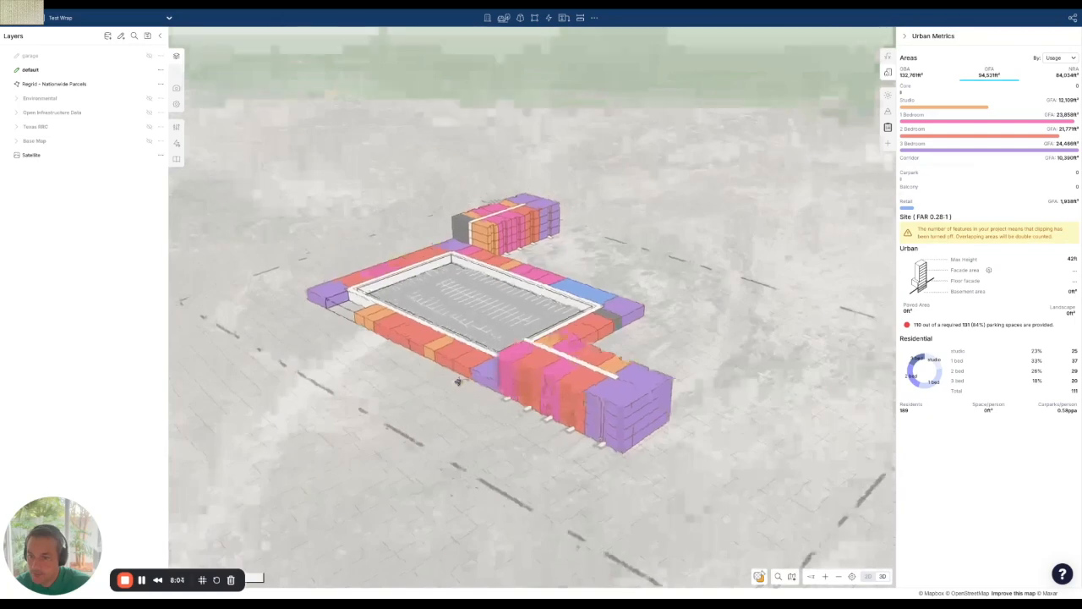
pyautogui.moveTo(404, 401); pyautogui.dragTo(412, 403, button='right')
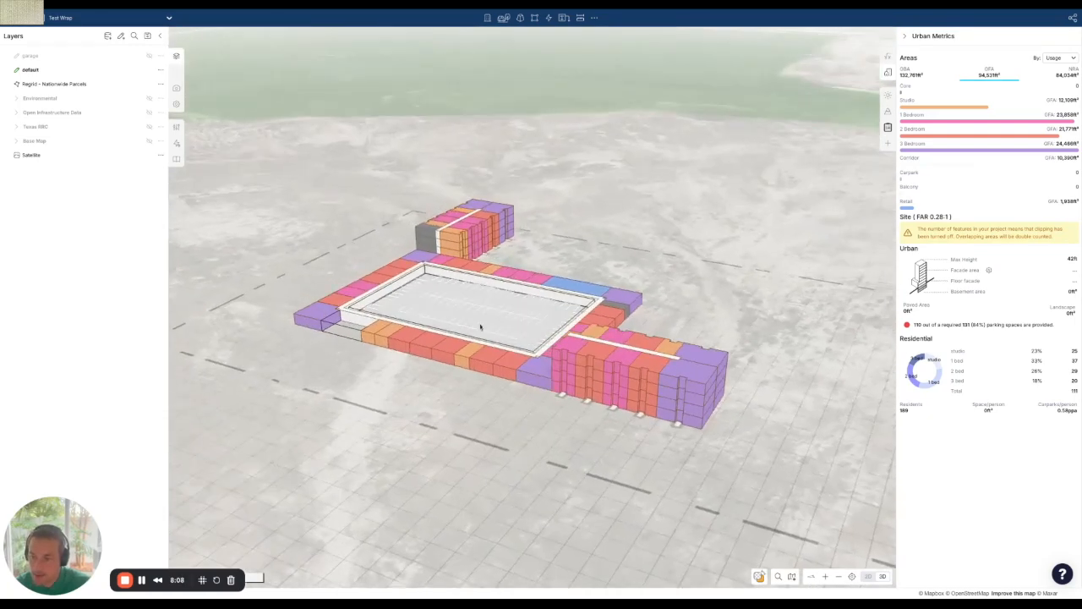
pyautogui.moveTo(532, 445); pyautogui.dragTo(532, 445, button='right')
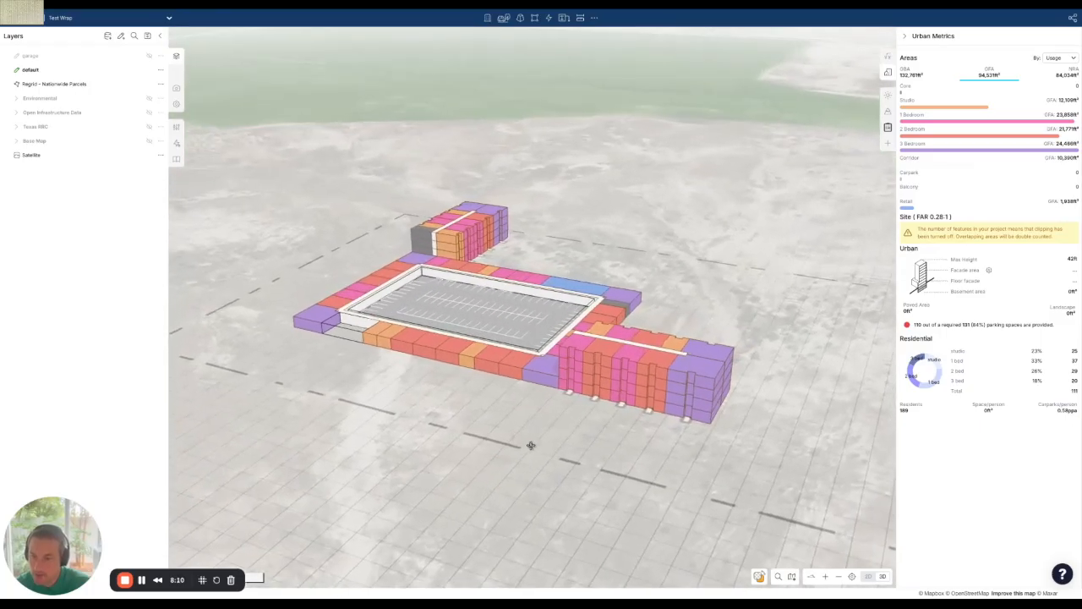
# - Split the corridor around the garage at both ends of the transparent northwest opening
pyautogui.press('2')
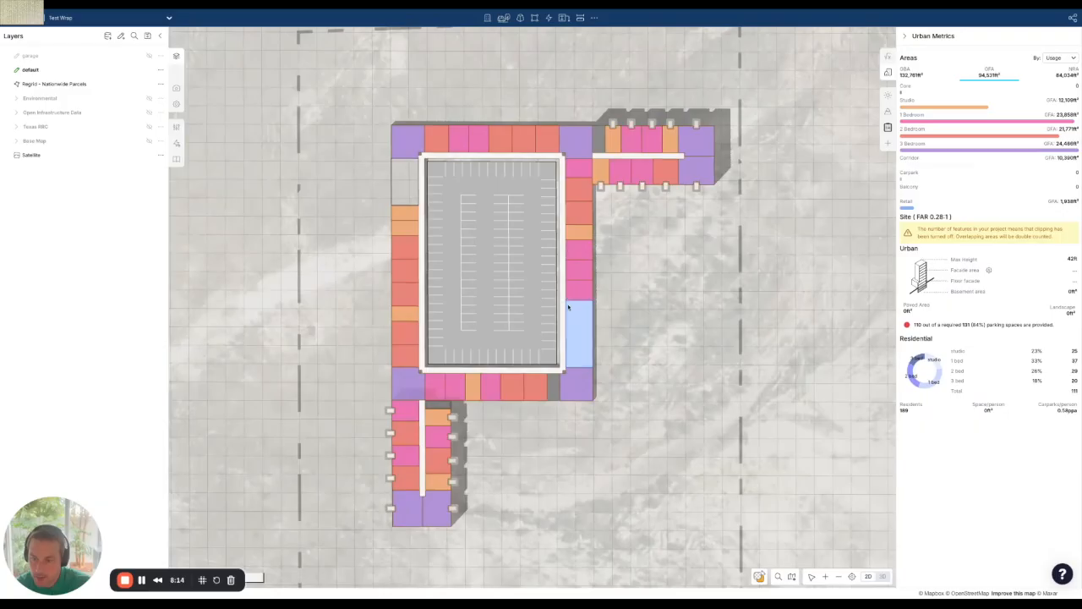
pyautogui.scroll(5, 426, 161)
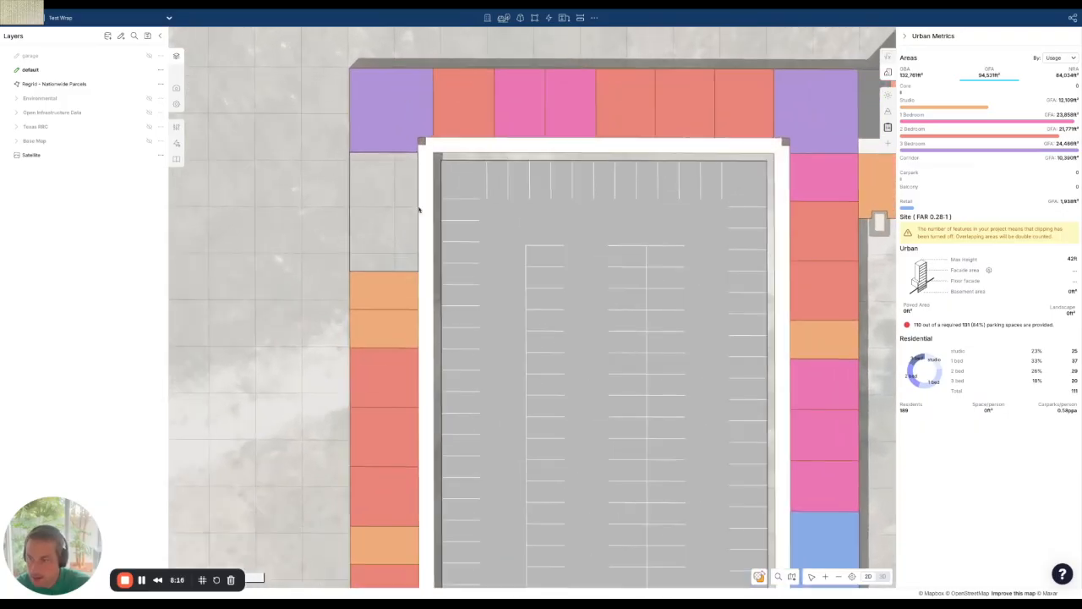
pyautogui.click(428, 182)
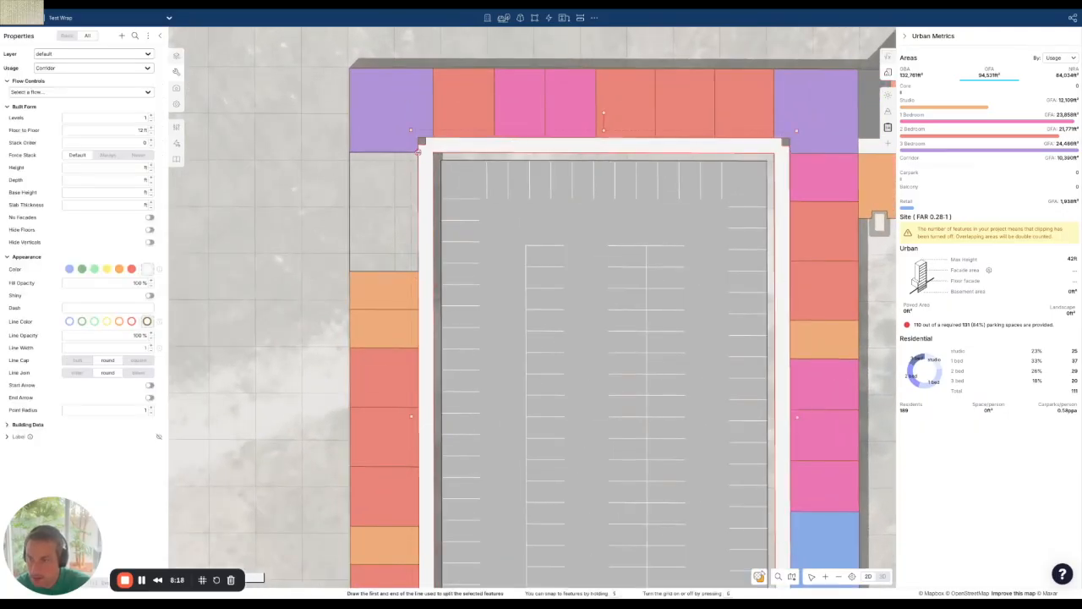
pyautogui.keyDown('shift'); pyautogui.click(431, 153); pyautogui.keyUp('shift')
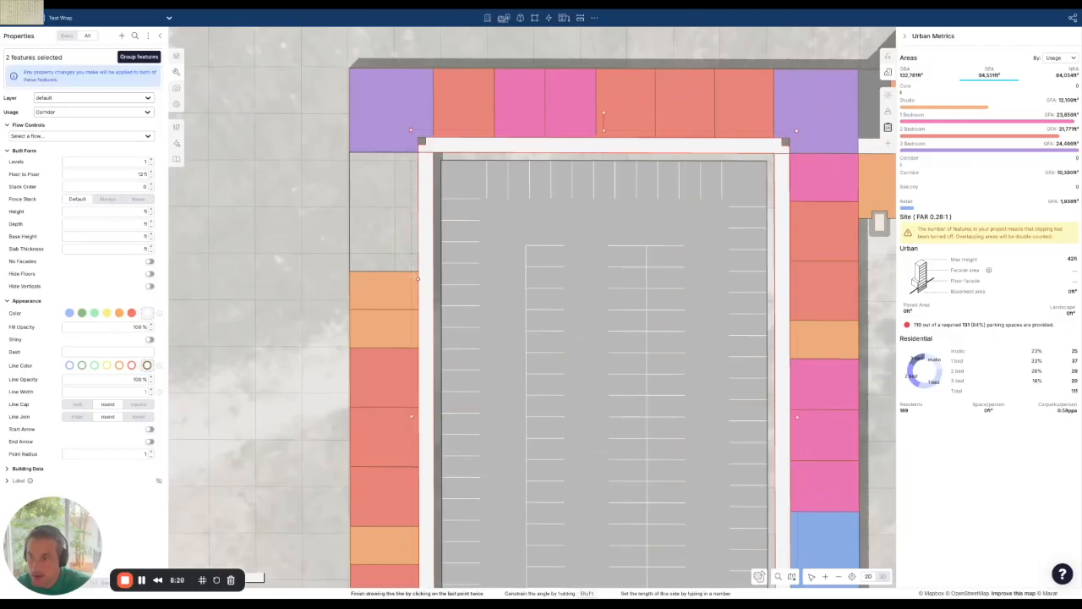
pyautogui.click(417, 271)
pyautogui.doubleClick(437, 270)
# - Delete the corridor segment between the transparent opening and the garage
pyautogui.click(425, 230)
pyautogui.press('Delete')
pyautogui.scroll(-1, 290, 226)
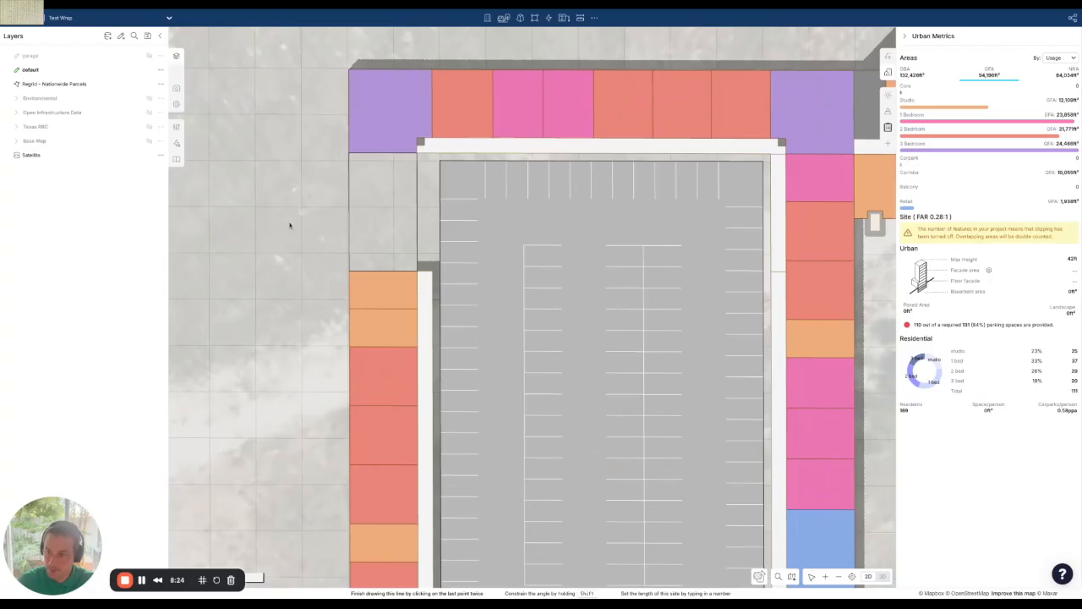
pyautogui.scroll(-3, 290, 225)
pyautogui.scroll(5, 516, 372)
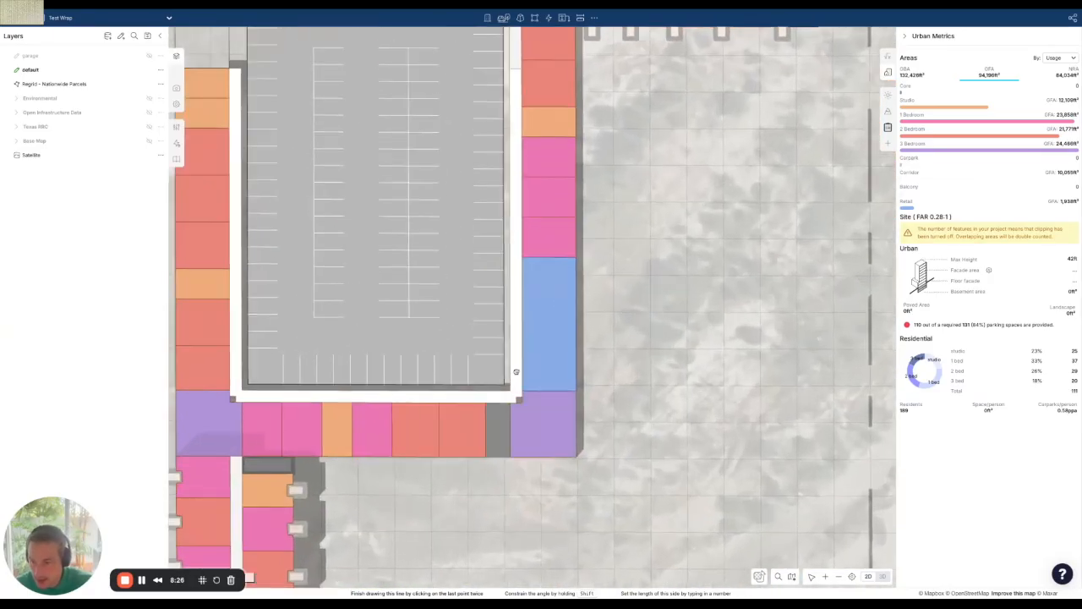
# - Try to split the corridor around the garage at its southeast corner
pyautogui.click(516, 372)
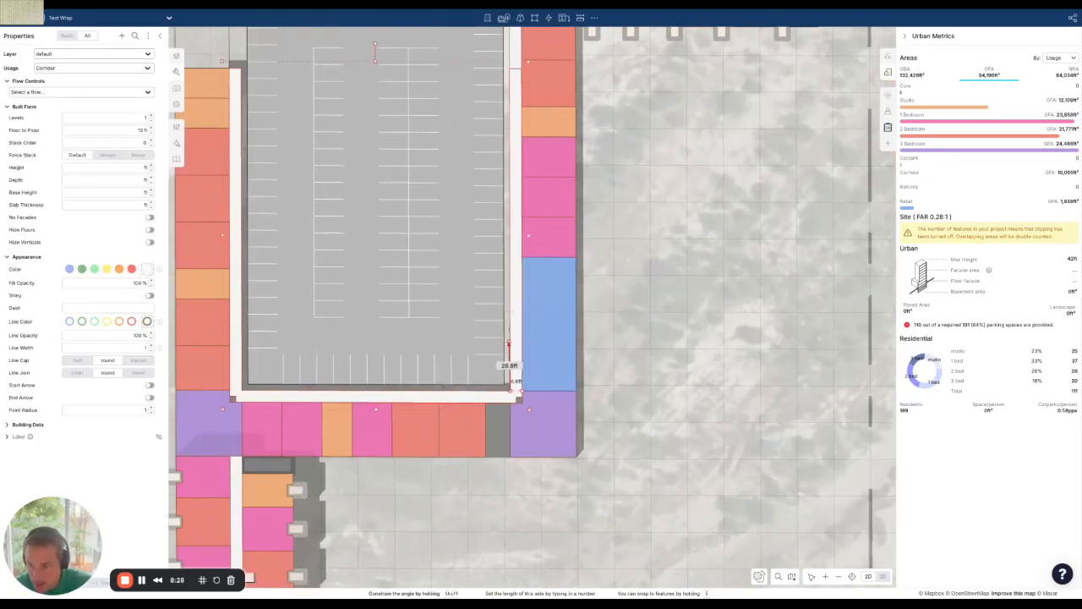
pyautogui.press('Escape')
pyautogui.click(511, 391)
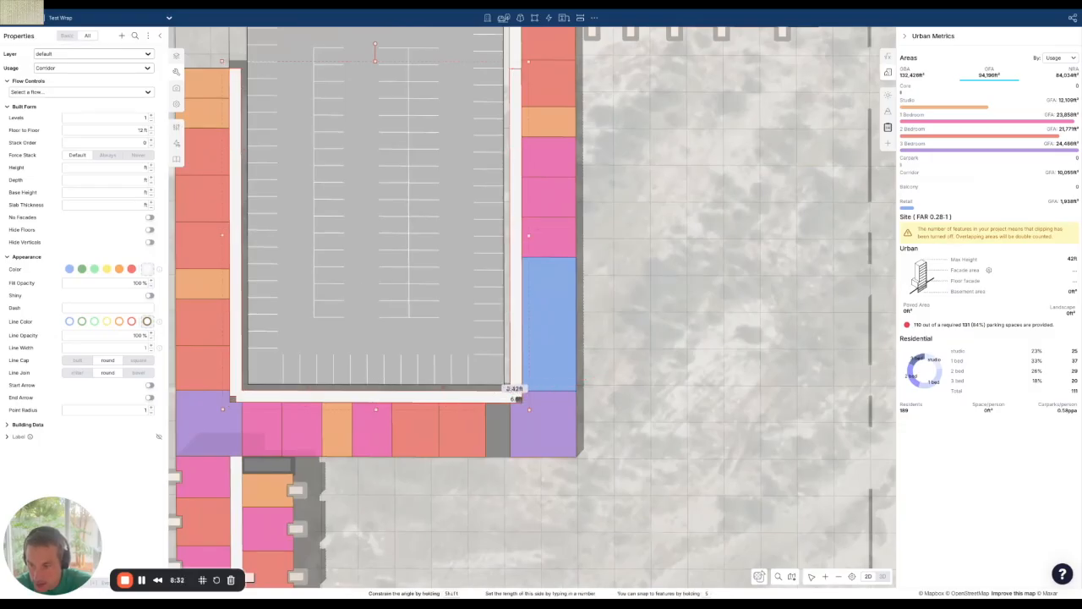
pyautogui.click(518, 395)
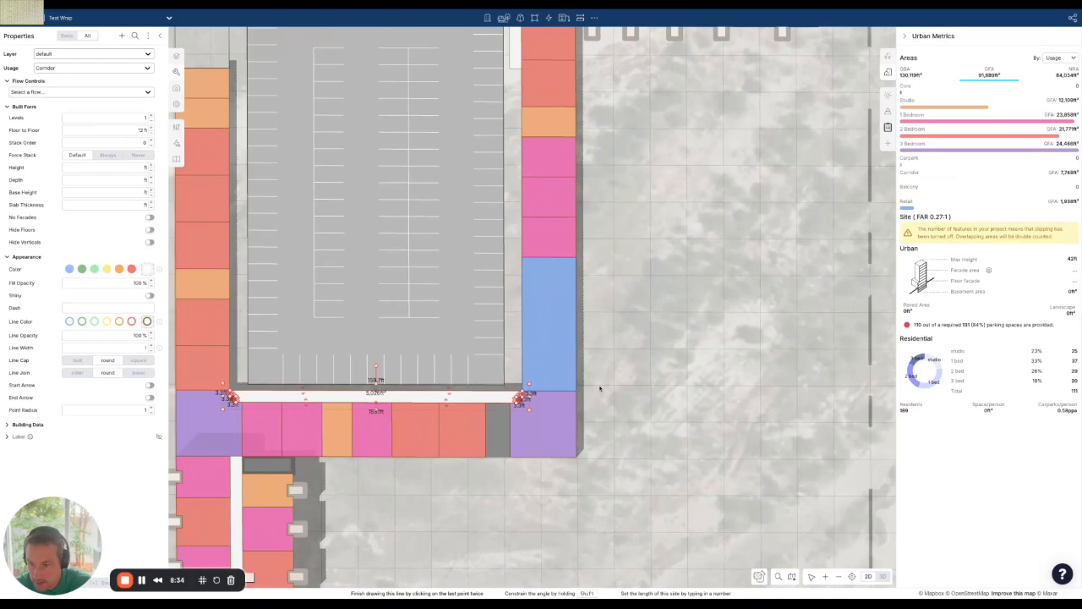
pyautogui.scroll(5, 533, 389)
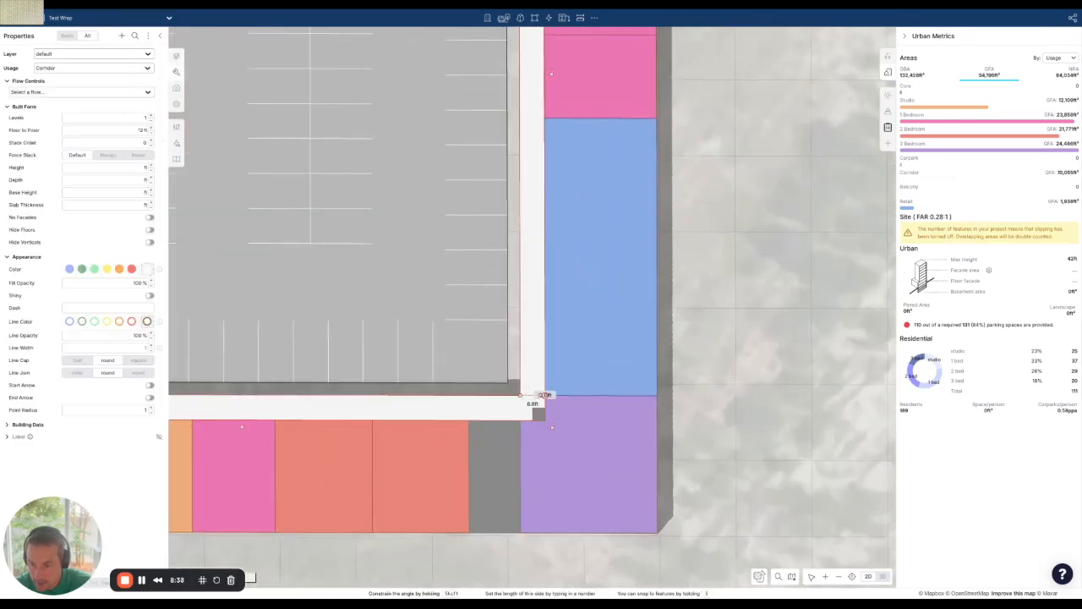
pyautogui.click(543, 395)
pyautogui.scroll(-5, 686, 355)
pyautogui.hotkey('ctrl', 'z')
pyautogui.scroll(-3, 699, 339)
pyautogui.press('Escape')
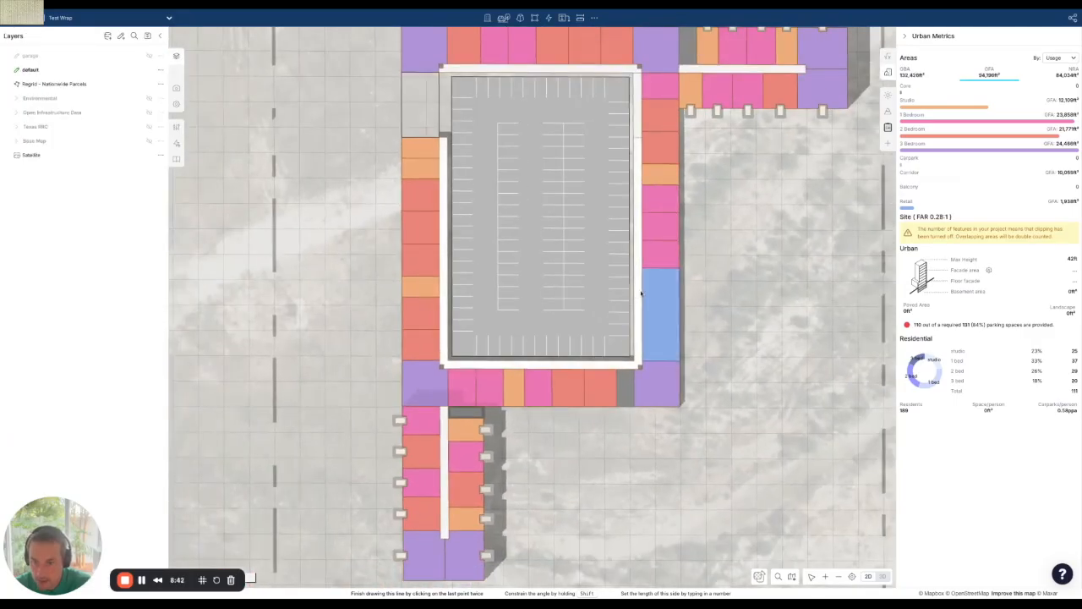
# - Split the corridor east of the garage in line with the north edge of the blue retail space
pyautogui.click(640, 296)
pyautogui.scroll(2, 647, 270)
pyautogui.click(655, 268)
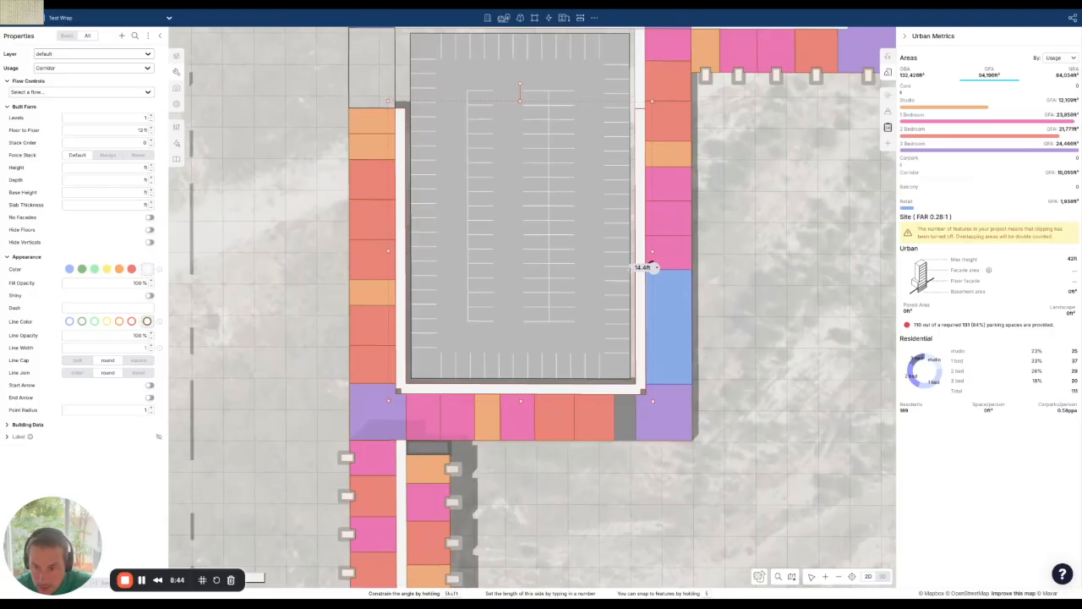
pyautogui.doubleClick(630, 269)
pyautogui.click(744, 350)
# - Split the corridor at the garage's southeast corner, from the inner corner along the south edge of the retail space
pyautogui.scroll(5, 669, 391)
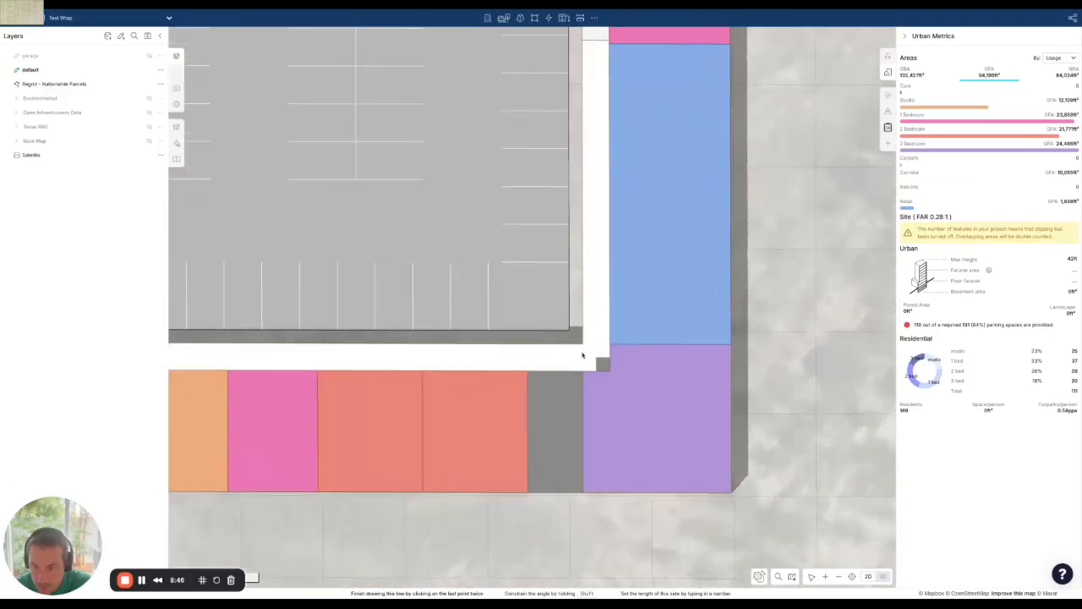
pyautogui.click(583, 351)
pyautogui.press('x')
pyautogui.click(581, 343)
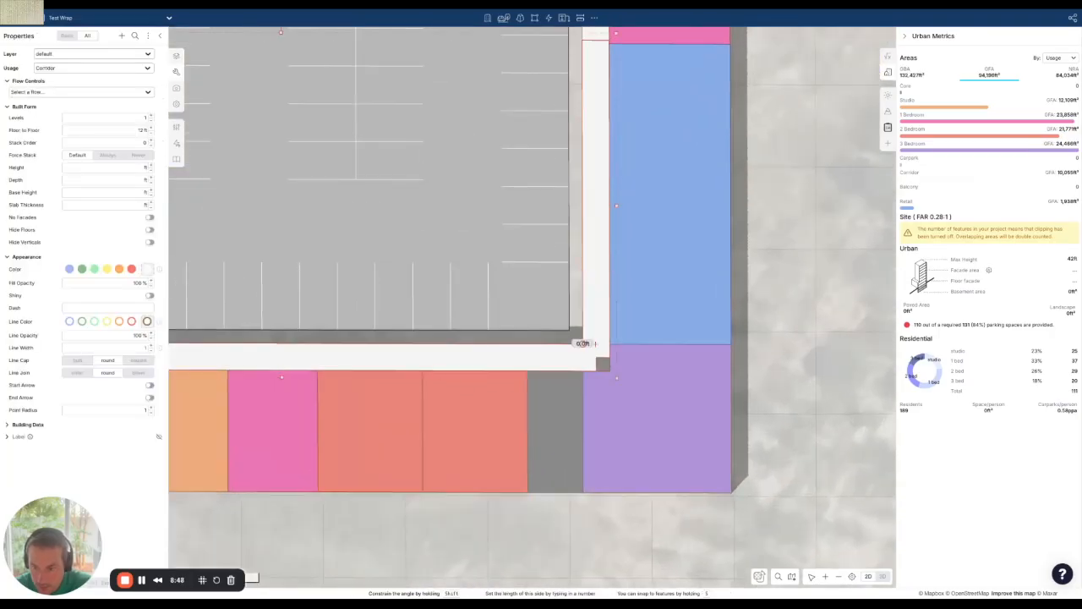
pyautogui.doubleClick(602, 362)
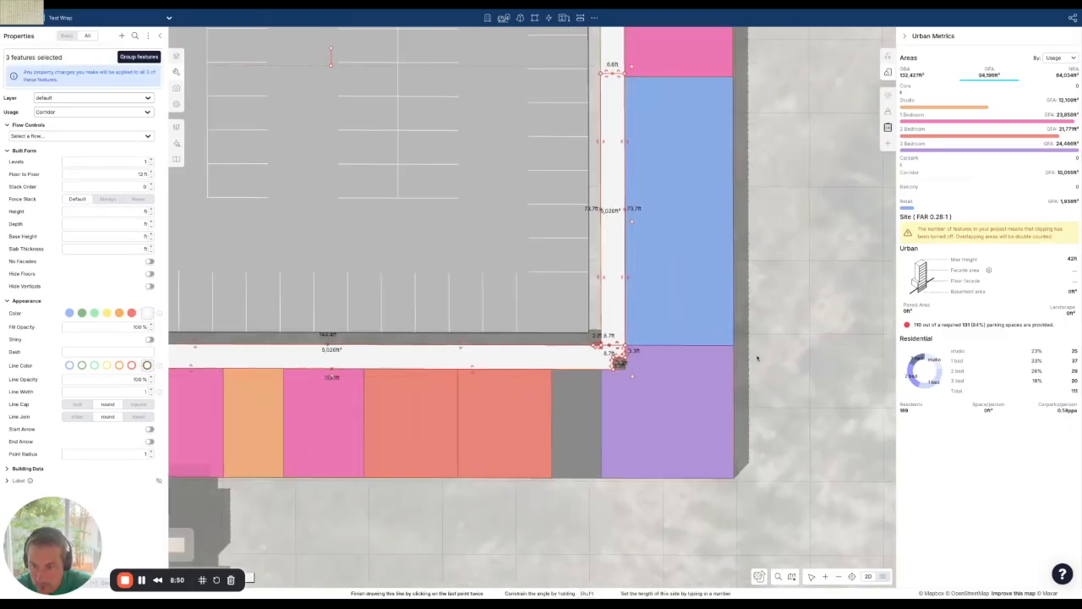
pyautogui.click(755, 357)
# - Straighten the inner south corner of the corridor segment beside the retail space and union that segment with the retail space
pyautogui.scroll(-2, 761, 356)
pyautogui.click(649, 279)
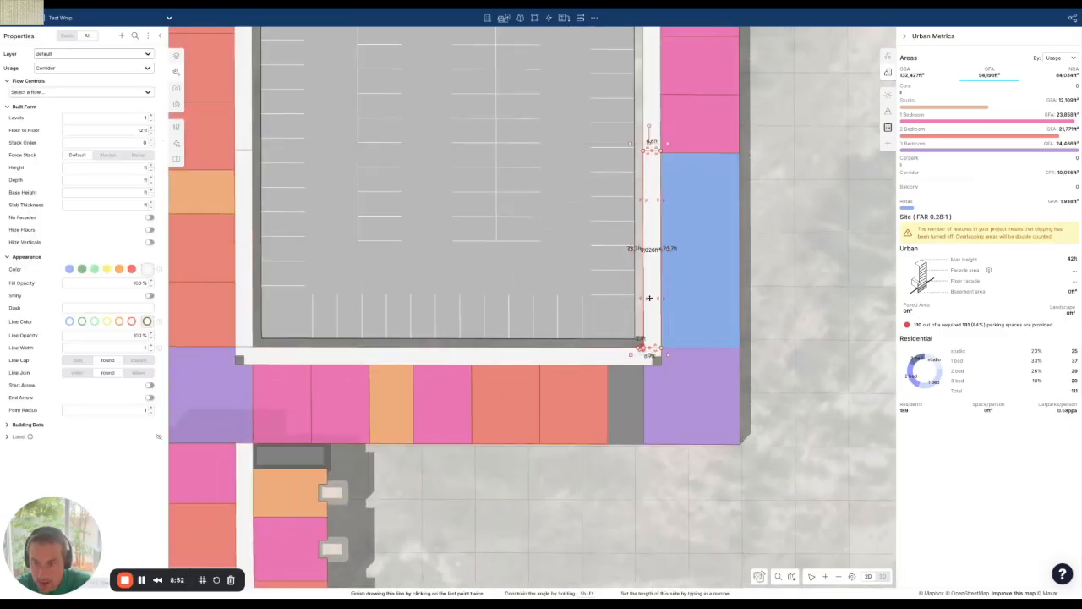
pyautogui.moveTo(641, 347); pyautogui.dragTo(642, 349)
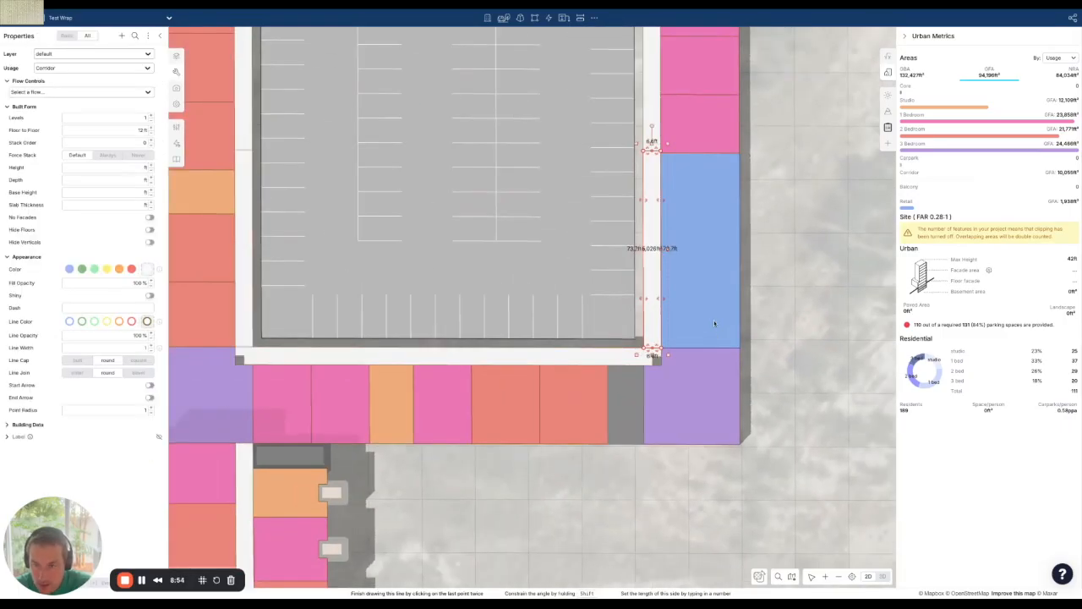
pyautogui.keyDown('shift'); pyautogui.click(707, 240); pyautogui.keyUp('shift')
pyautogui.rightClick(707, 240)
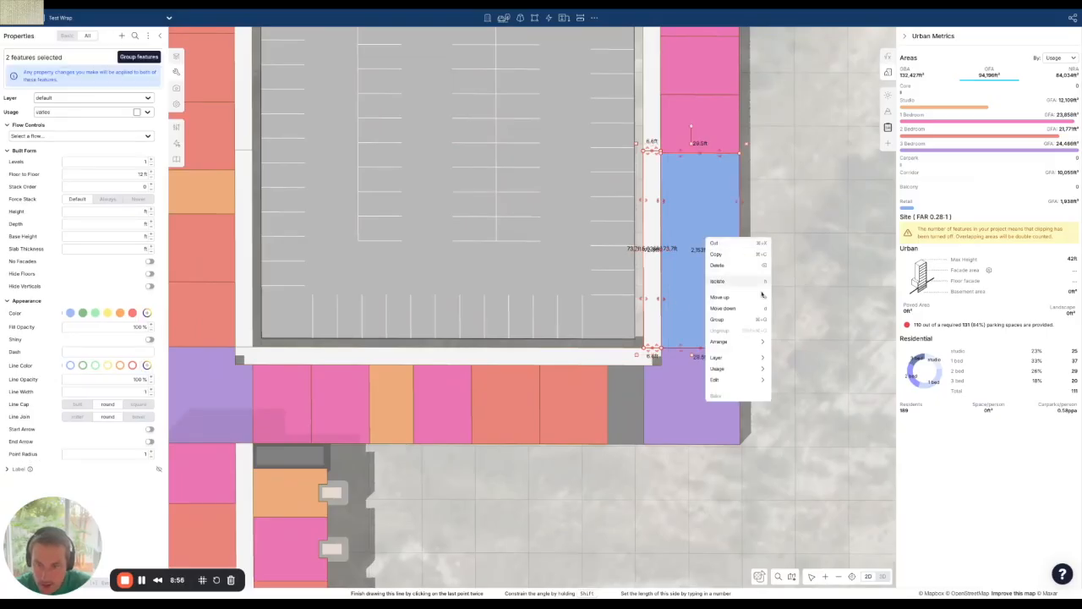
pyautogui.moveTo(755, 380)
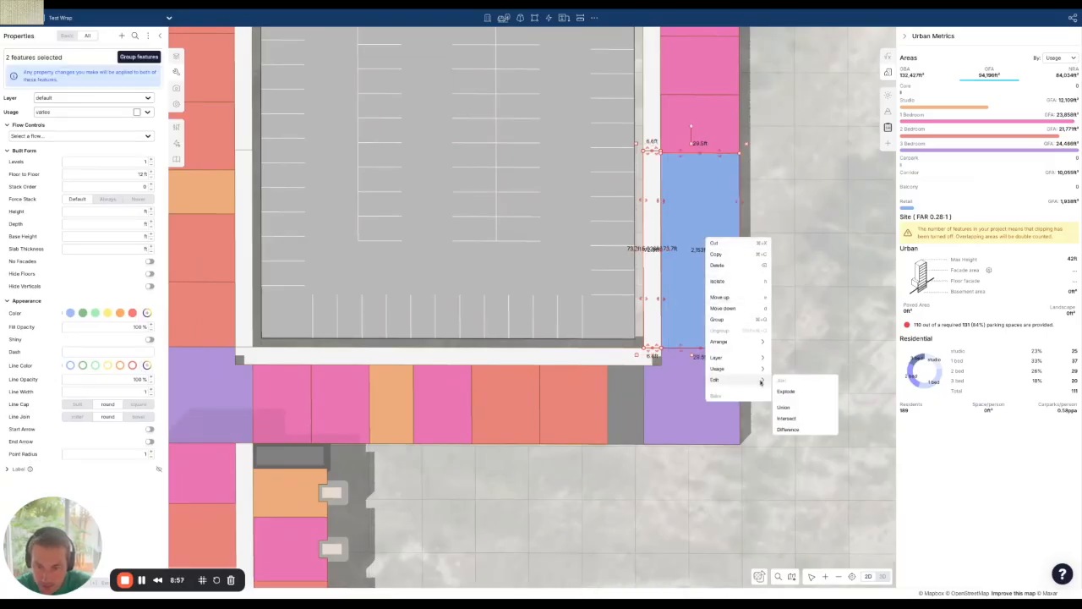
pyautogui.click(793, 412)
pyautogui.click(793, 391)
pyautogui.press('3')
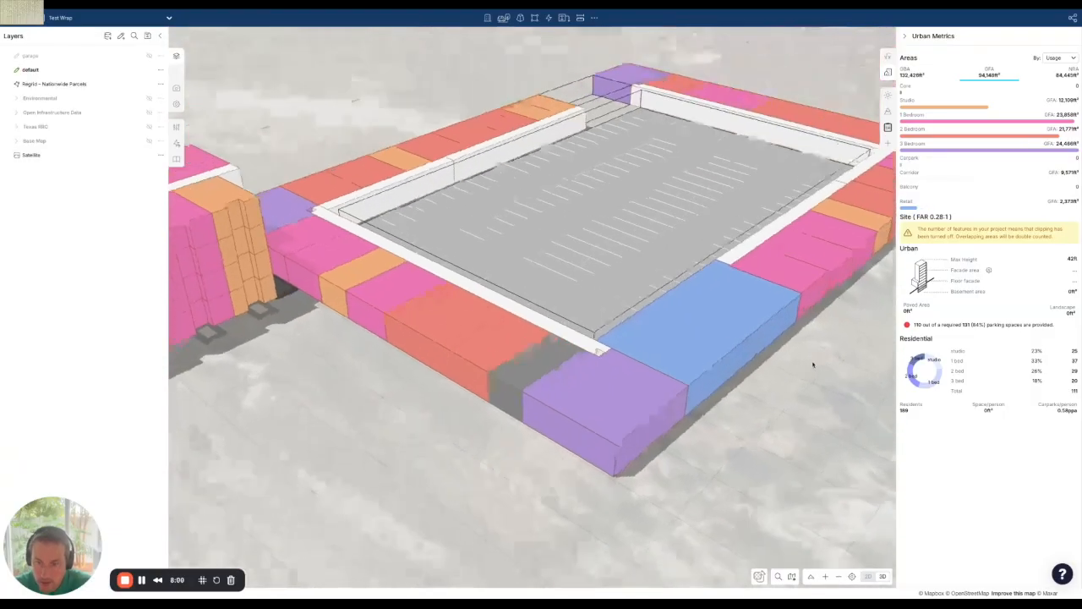
# - Extend the transparent northwest opening eastward across the former corridor strip towards the garage
pyautogui.press('2')
pyautogui.scroll(-5, 701, 331)
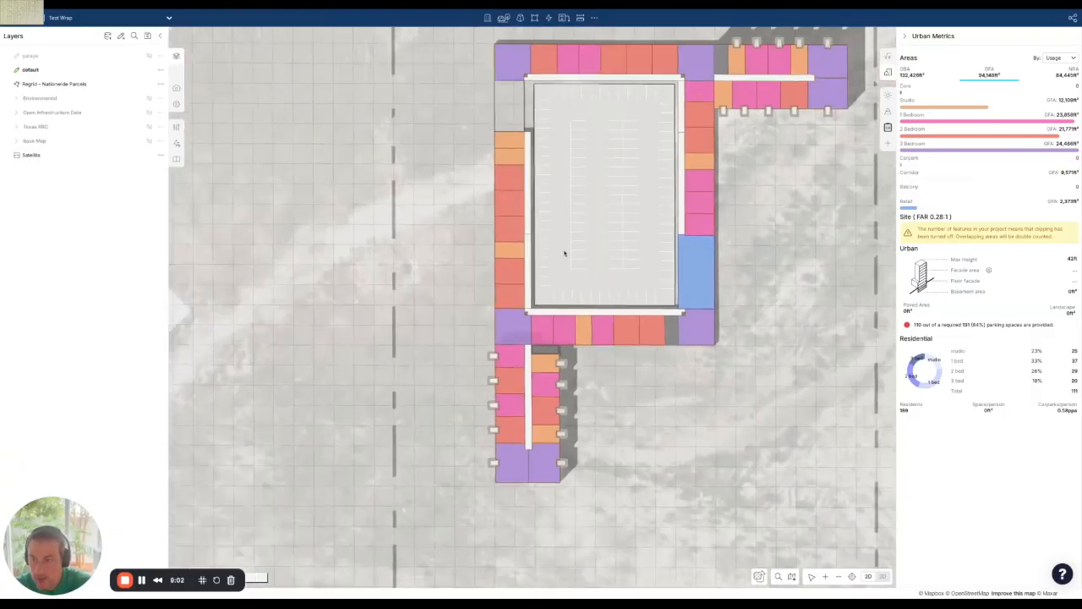
pyautogui.scroll(3, 529, 177)
pyautogui.click(534, 201)
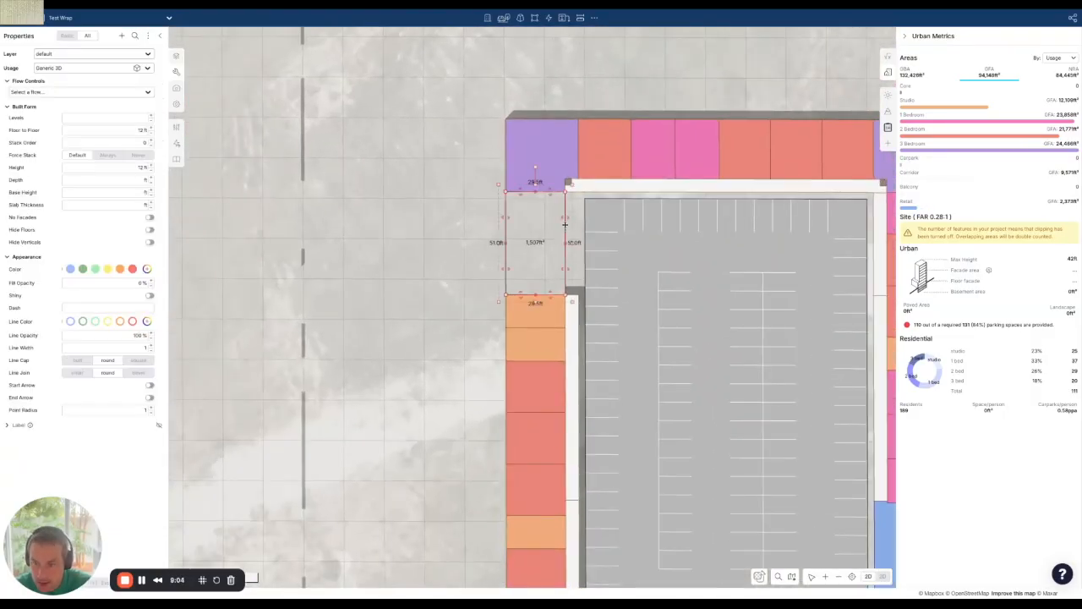
pyautogui.click(460, 266)
pyautogui.press('3')
pyautogui.press('2')
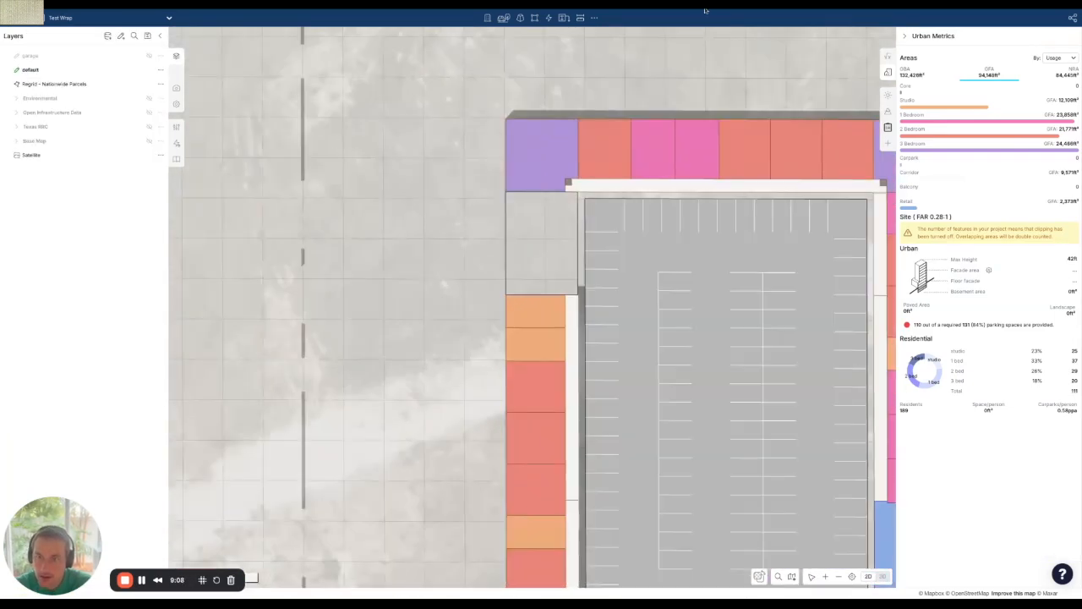
# - Draw a double-headed red leader arrow about 40 ft long through the northwest garage opening and check it in 3D
pyautogui.click(564, 17)
pyautogui.click(596, 115)
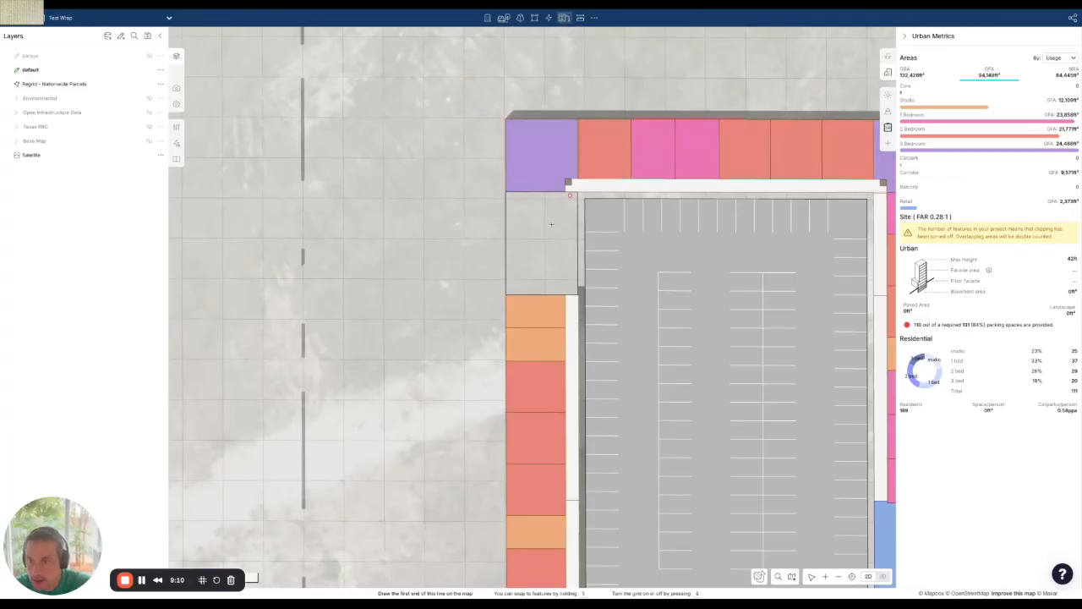
pyautogui.click(463, 246)
pyautogui.click(541, 247)
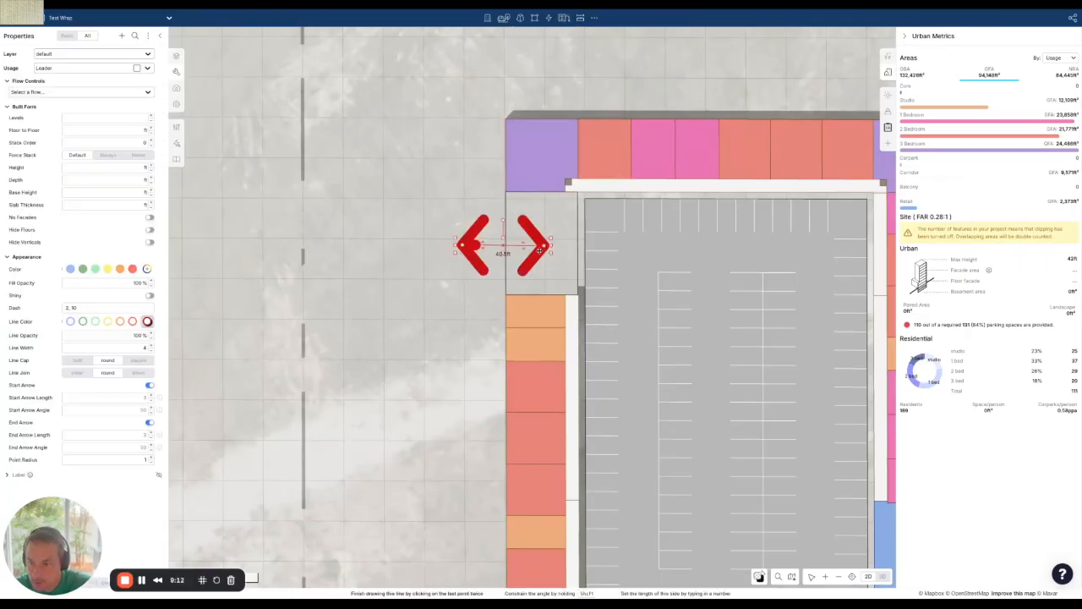
pyautogui.click(400, 326)
pyautogui.moveTo(432, 377); pyautogui.dragTo(262, 310)
pyautogui.moveTo(261, 309); pyautogui.dragTo(441, 395, button='right')
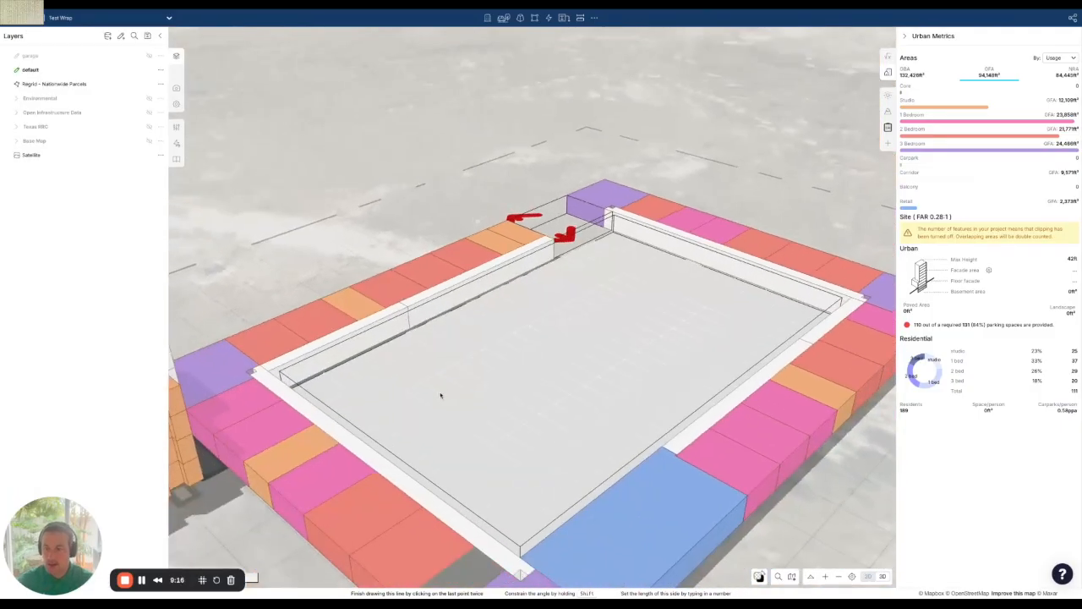
pyautogui.press('2')
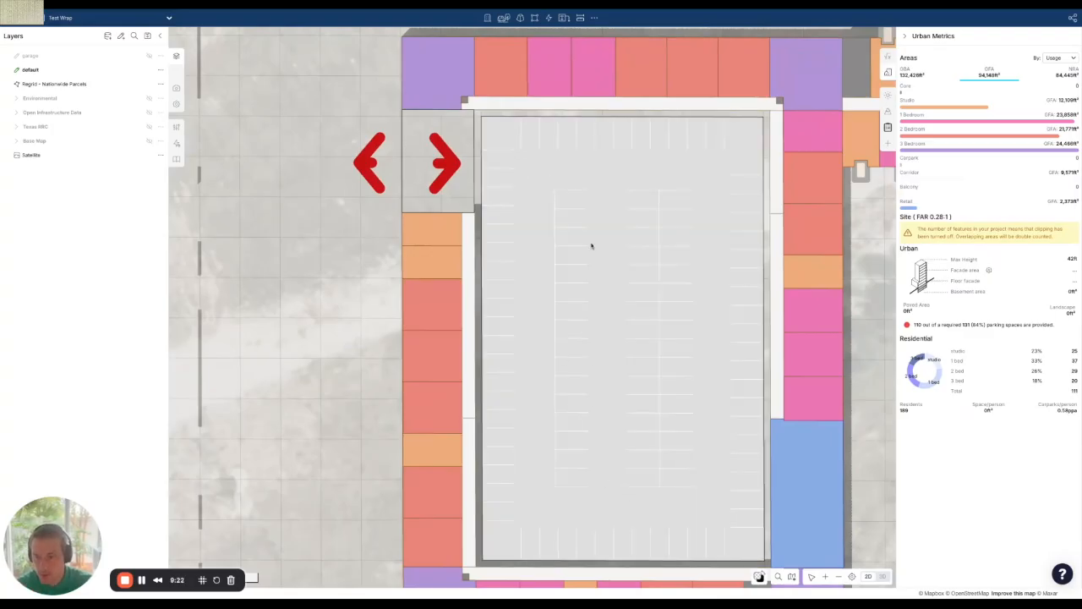
# - Apply the Carpark USA flow to the central garage deck
pyautogui.click(524, 170)
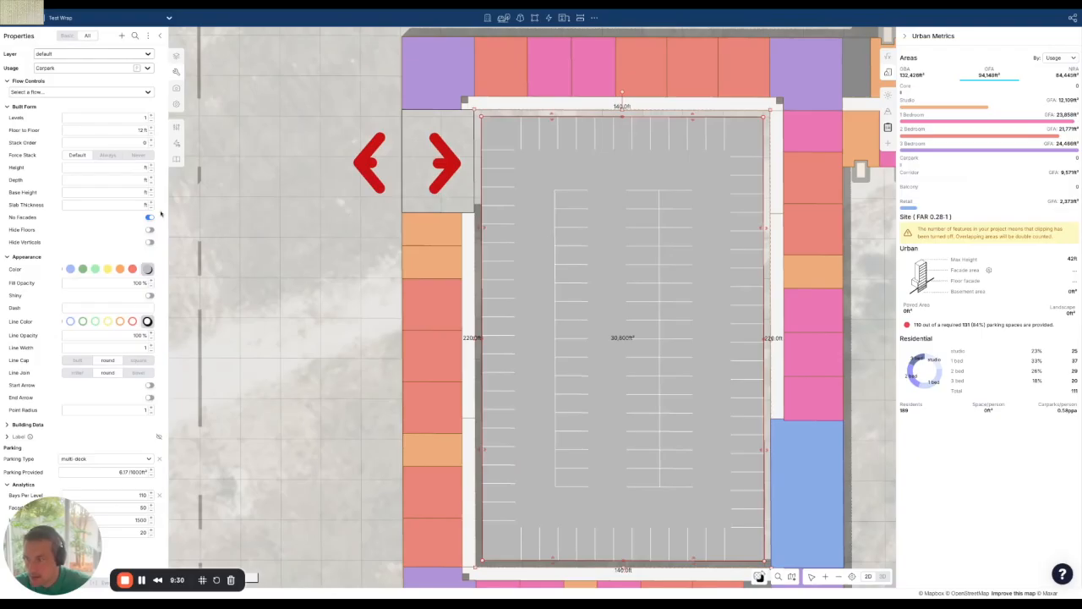
pyautogui.click(80, 91)
pyautogui.click(83, 134)
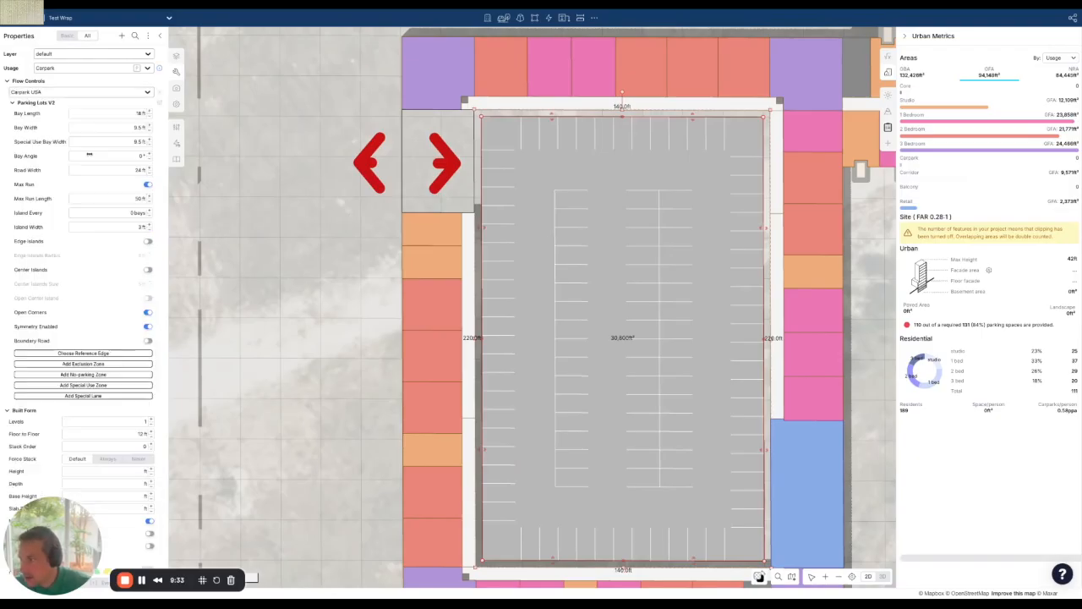
# - Draw a zone about 30 by 47 ft that keeps the garage's northwest corner beside the opening free of parking bays
pyautogui.scroll(-3, 108, 406)
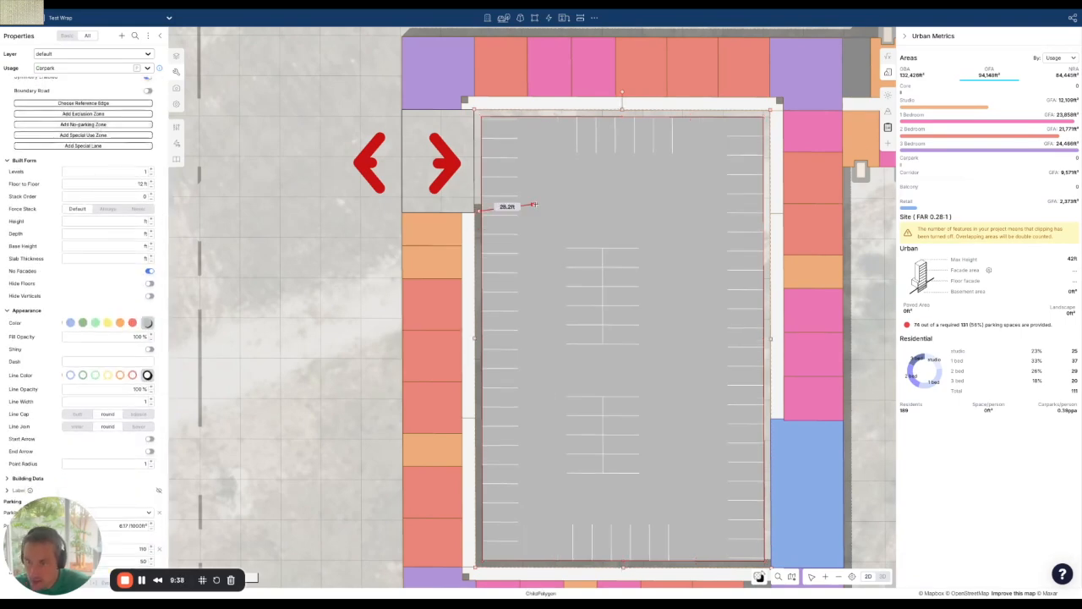
pyautogui.click(538, 211)
pyautogui.click(534, 130)
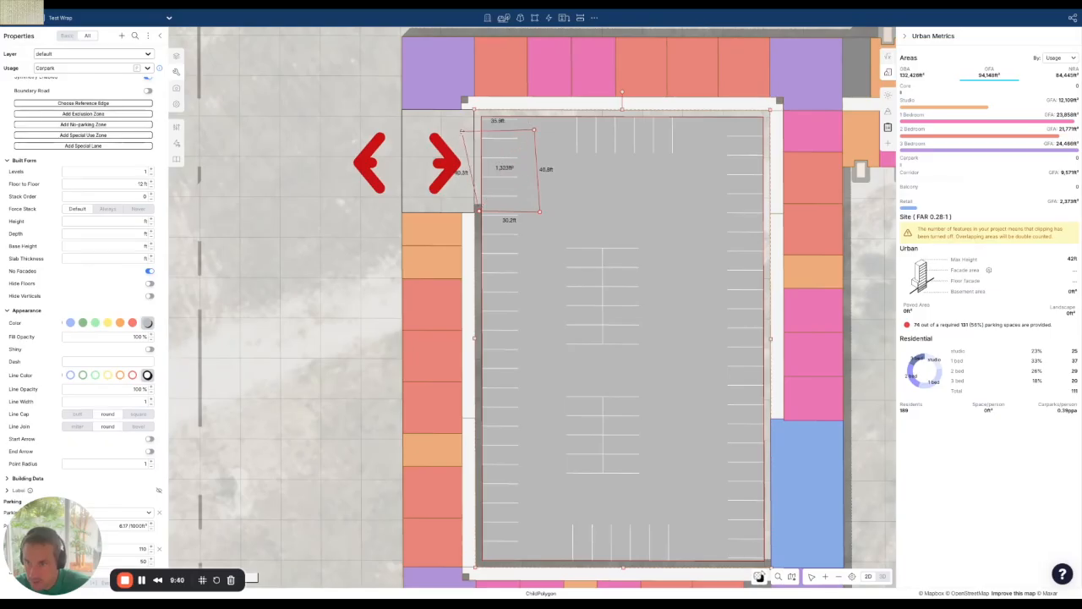
pyautogui.doubleClick(465, 132)
pyautogui.moveTo(487, 133); pyautogui.dragTo(490, 118)
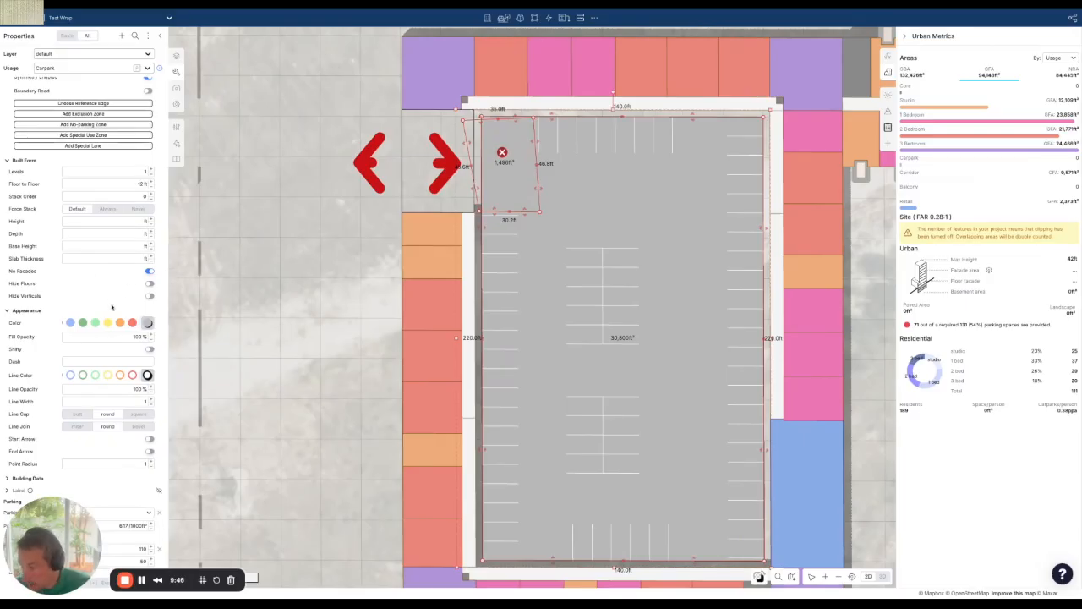
# - Turn off Max Run and Open Corners in the garage's parking layout
pyautogui.scroll(-1, 127, 310)
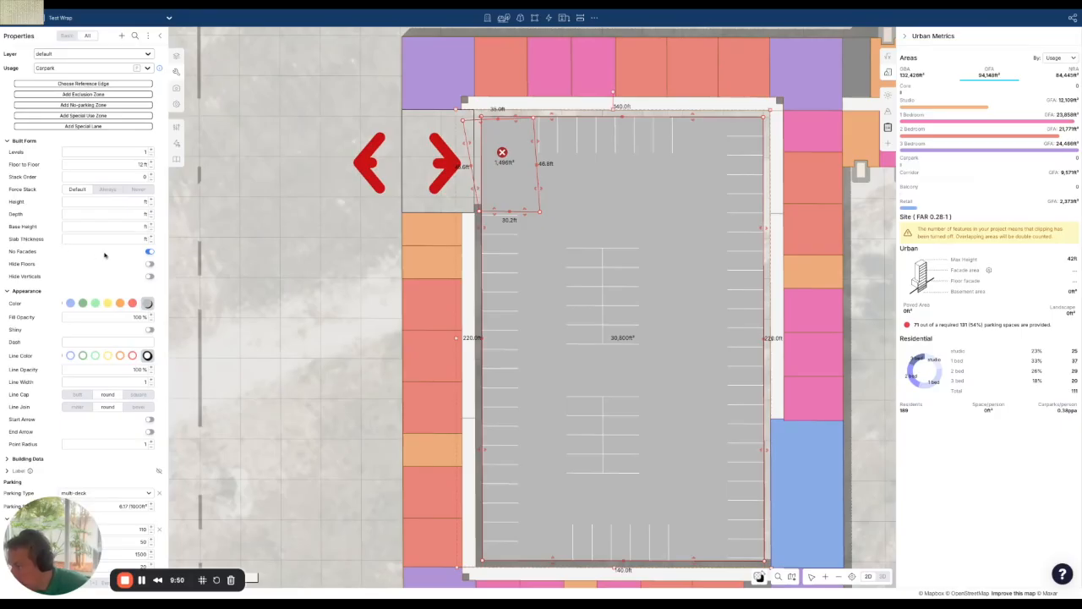
pyautogui.scroll(5, 107, 257)
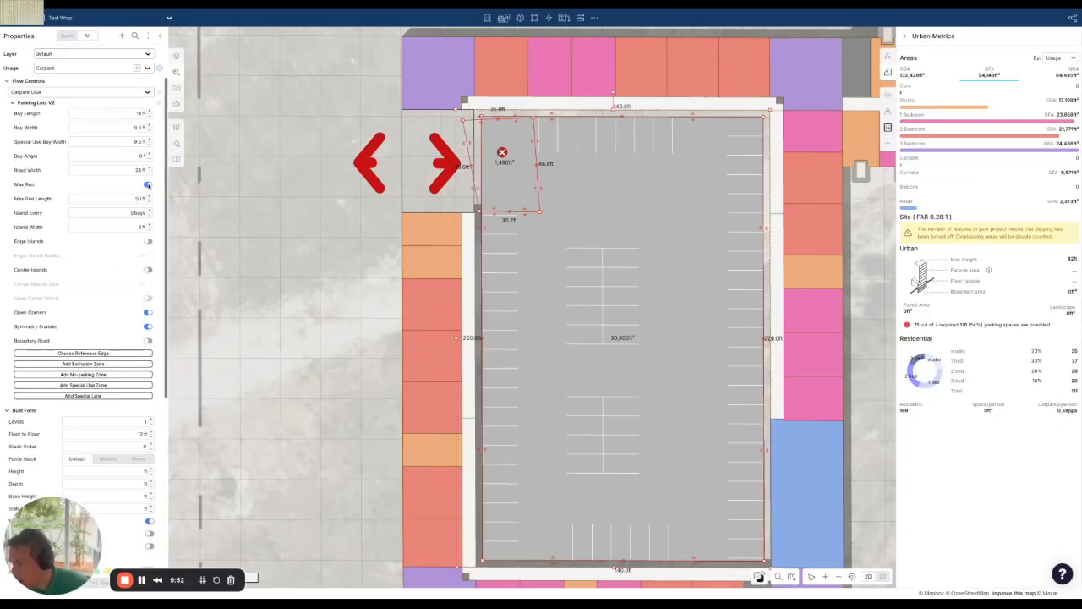
pyautogui.click(148, 184)
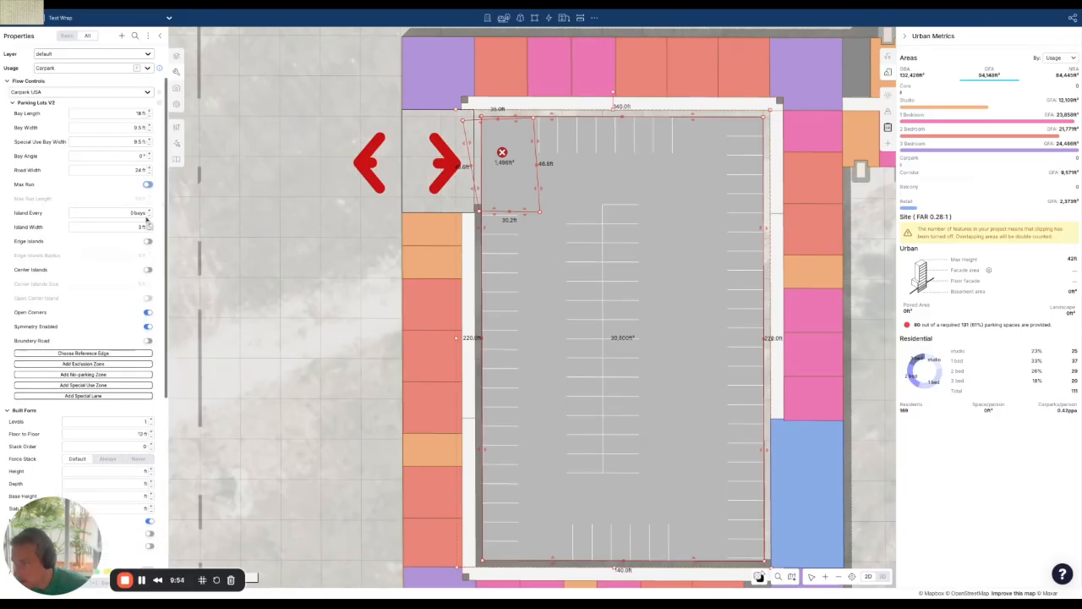
pyautogui.click(150, 312)
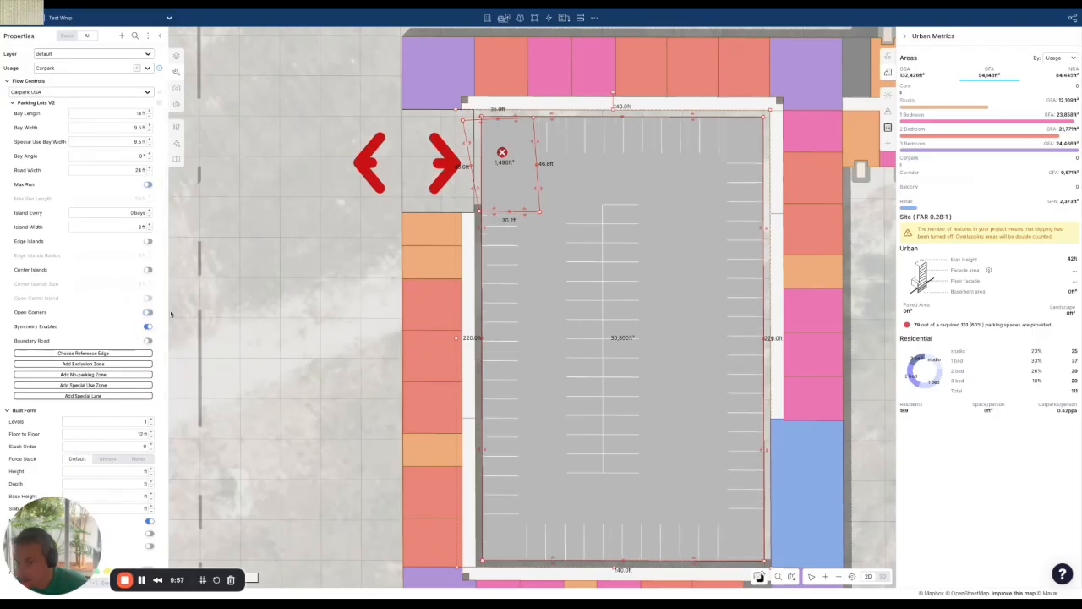
pyautogui.click(248, 270)
# - Lengthen the red entrance arrow outward from the building to about 57 ft
pyautogui.scroll(-3, 634, 232)
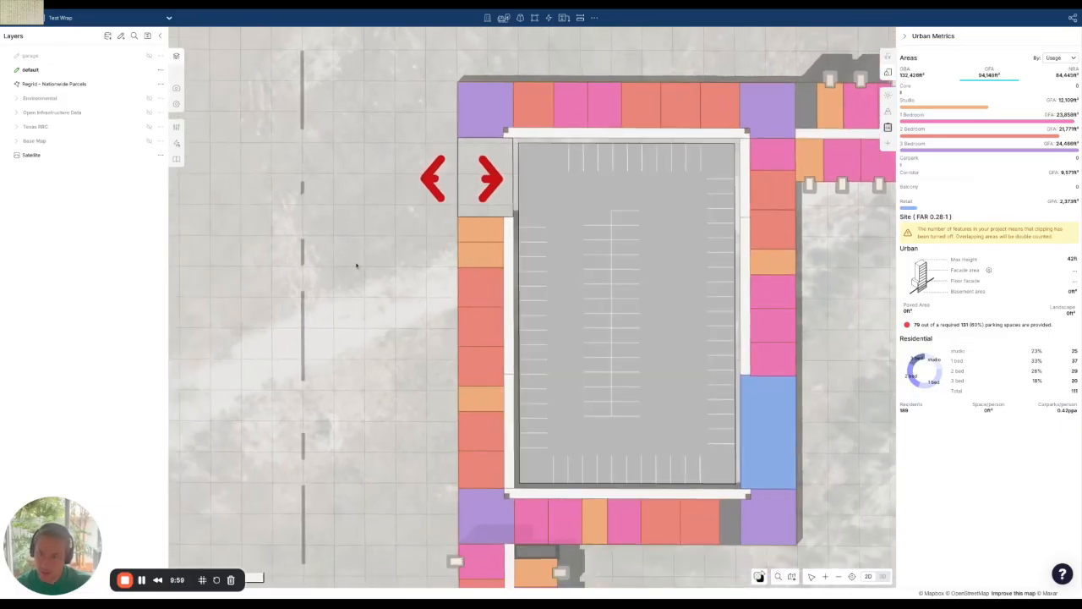
pyautogui.click(492, 180)
pyautogui.moveTo(420, 178); pyautogui.dragTo(403, 179)
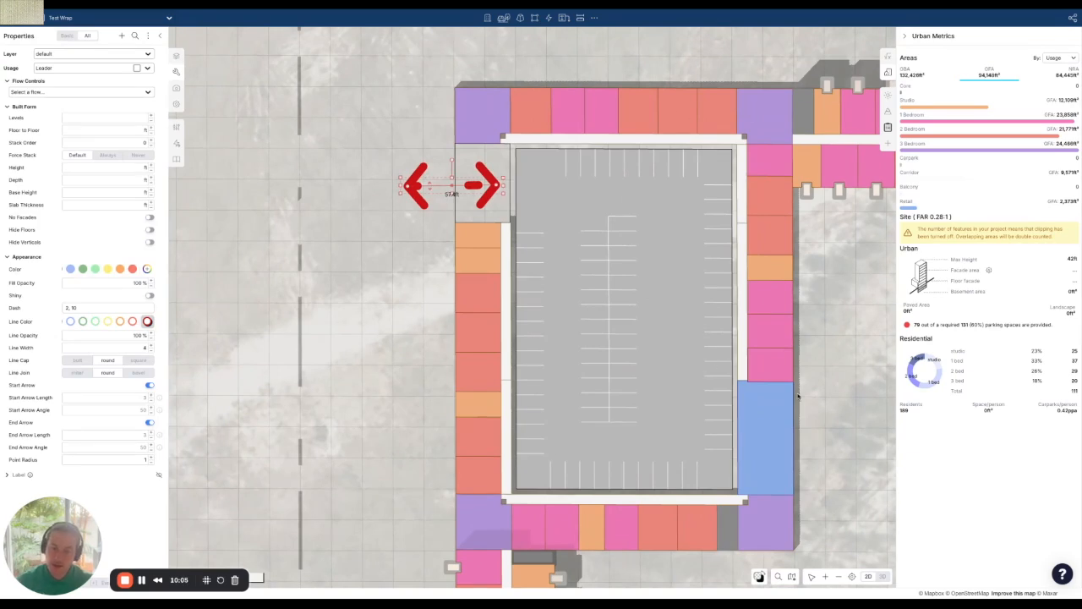
# - Paste the copied building level around and including the garage on top of the ground floor
pyautogui.scroll(-3, 799, 395)
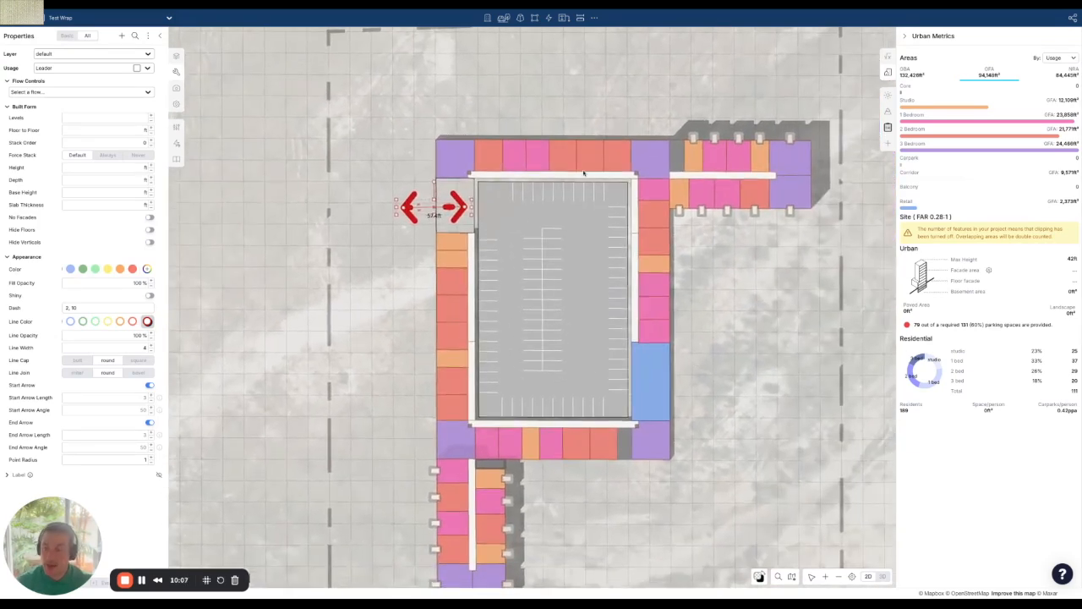
pyautogui.click(811, 364)
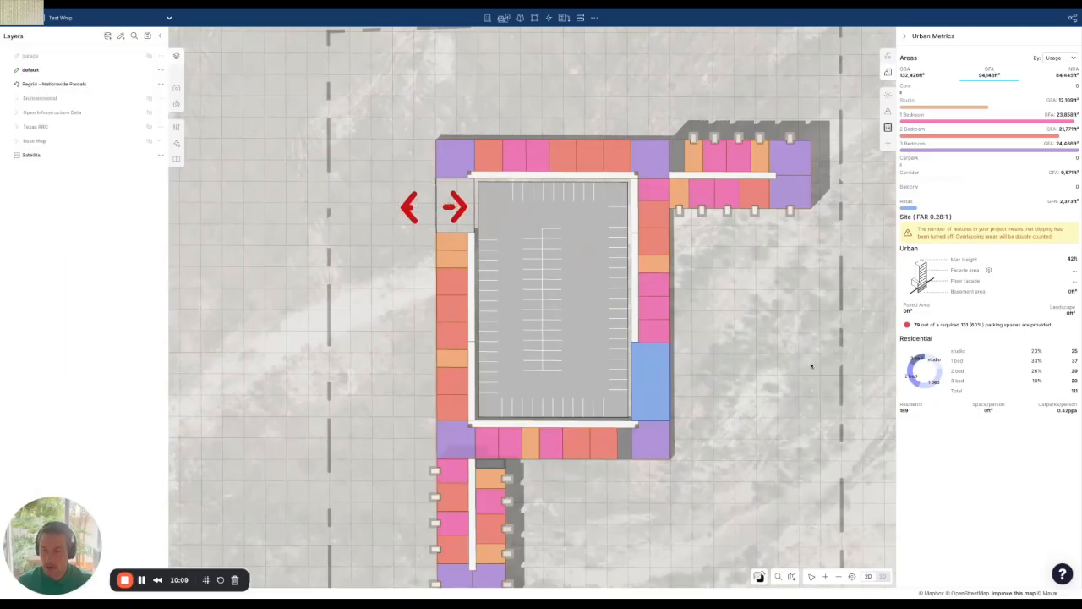
pyautogui.hotkey('ctrl', 'v')
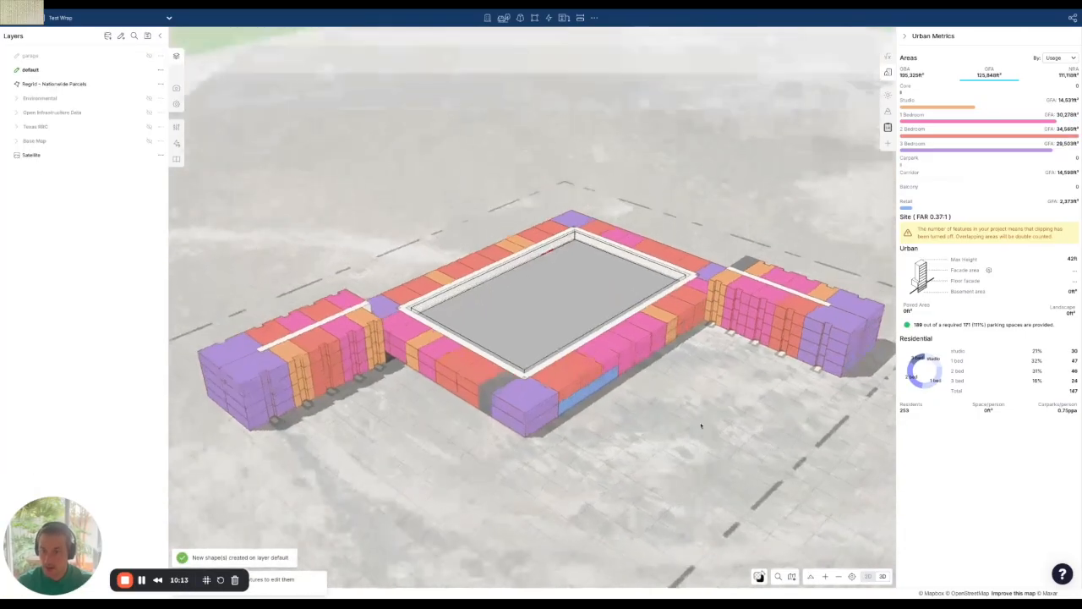
# - Apply the Carpark USA flow to the pasted level's garage deck and turn off Open Corners and Max Run
pyautogui.click(519, 321)
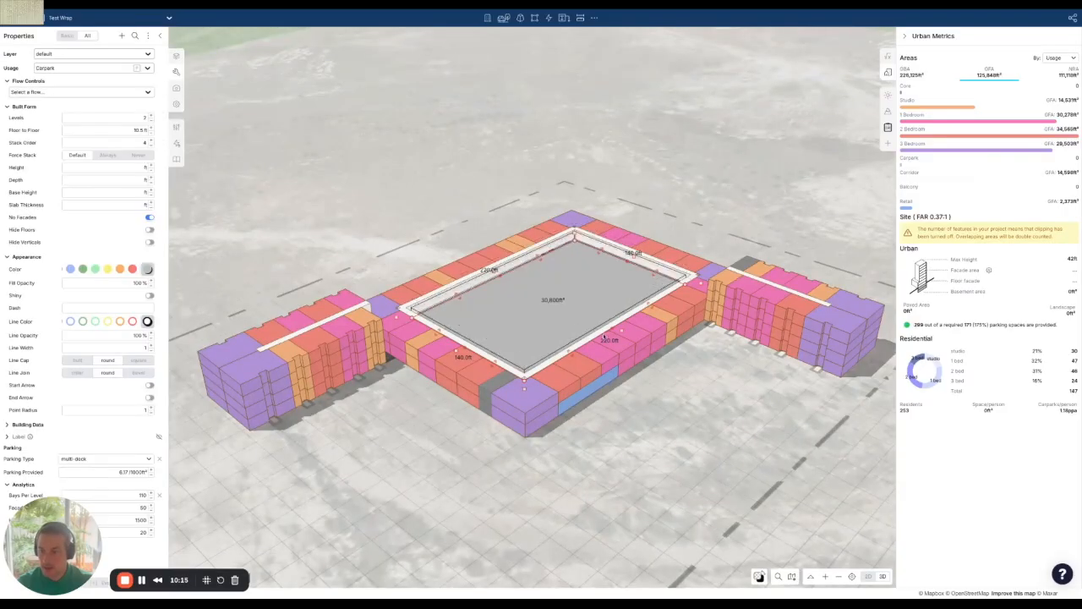
pyautogui.click(96, 90)
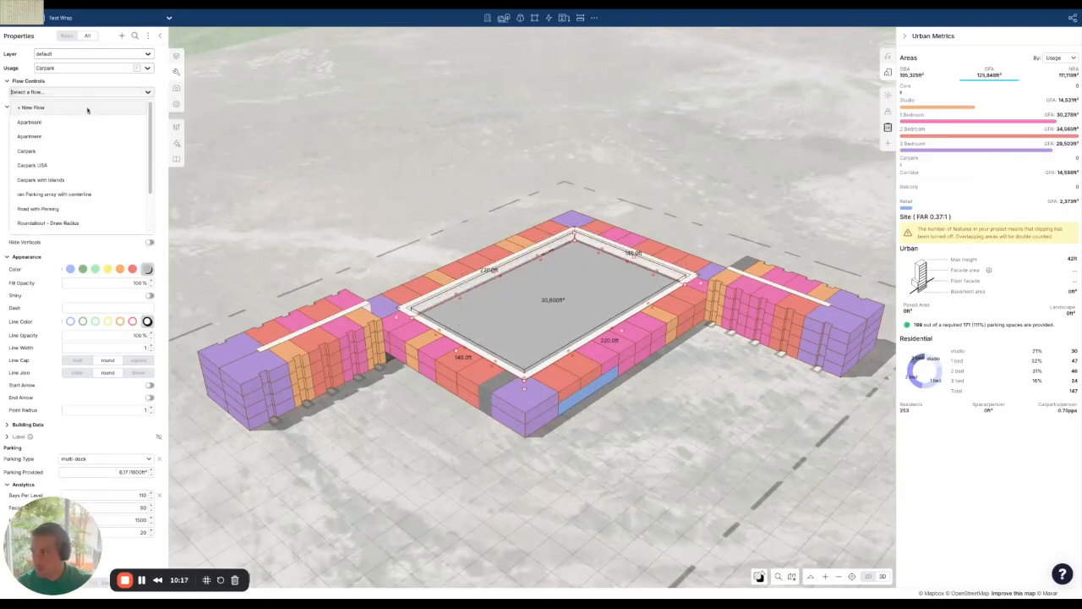
pyautogui.click(84, 169)
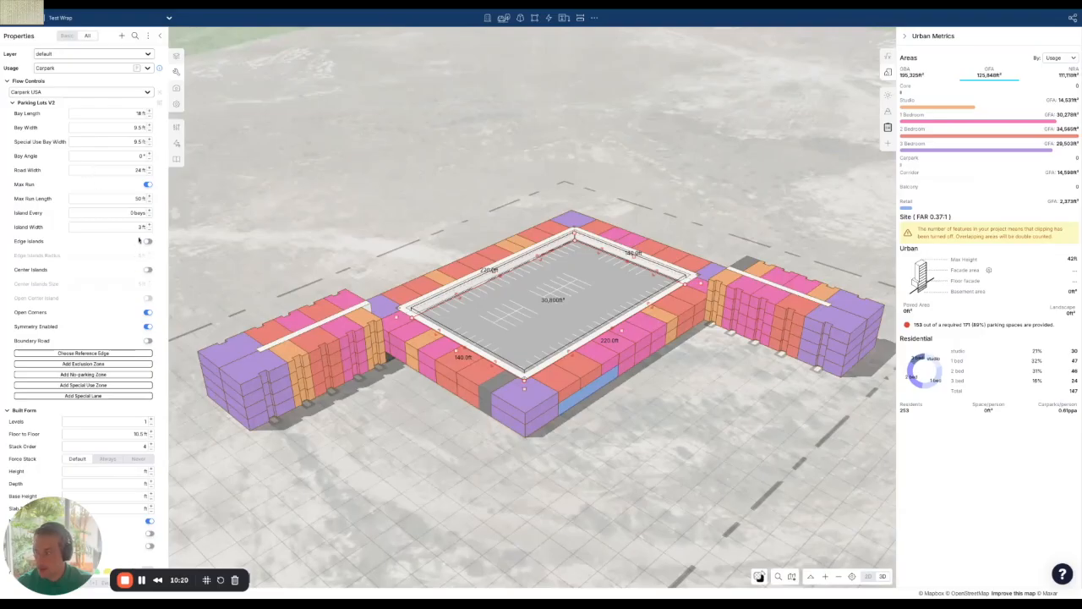
pyautogui.click(148, 312)
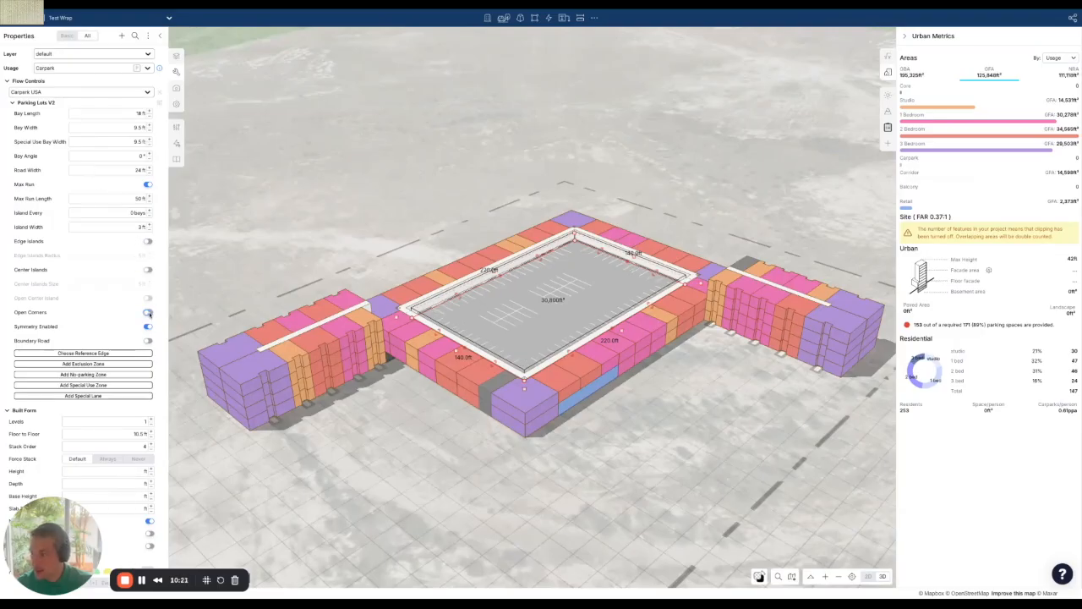
pyautogui.click(149, 185)
# - Examine the properties of the ground-floor retail space and the one-bedroom unit north of it
pyautogui.moveTo(663, 447); pyautogui.dragTo(687, 452, button='right')
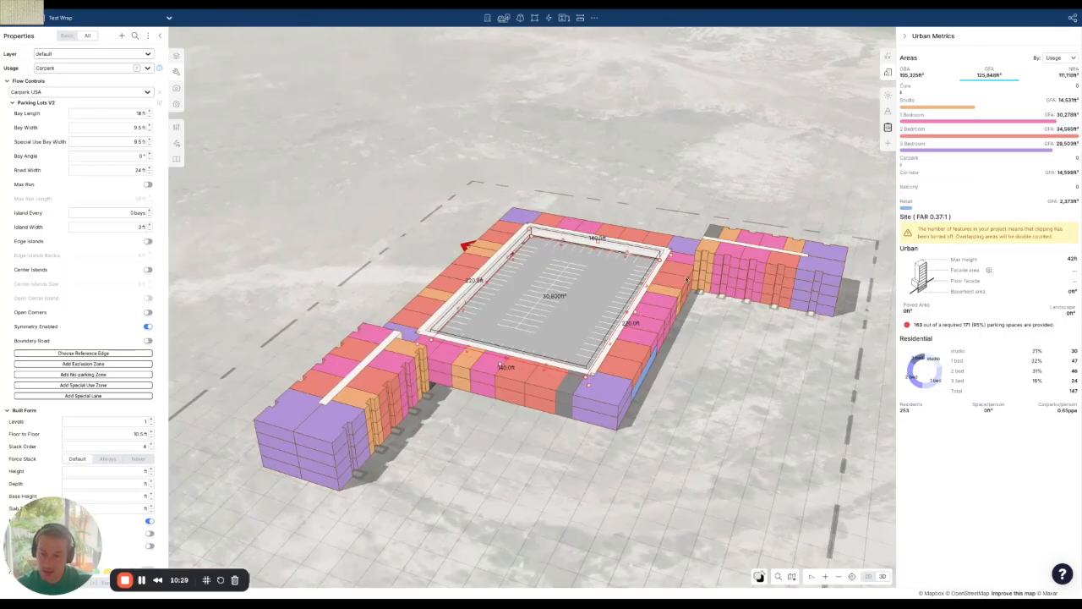
pyautogui.click(643, 378)
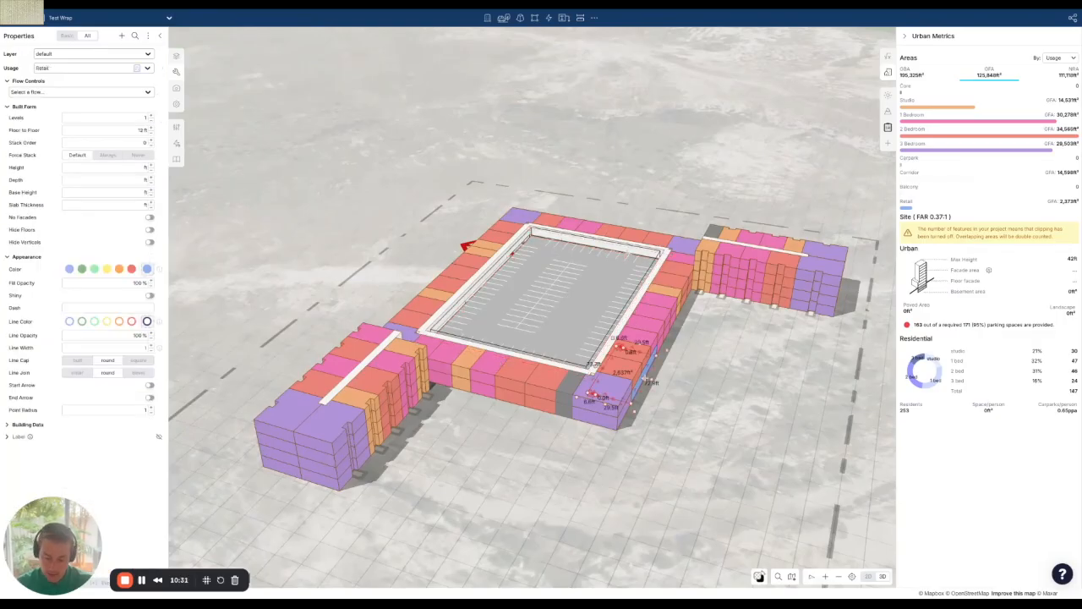
pyautogui.click(717, 411)
pyautogui.moveTo(718, 411); pyautogui.dragTo(769, 415, button='right')
pyautogui.press('2')
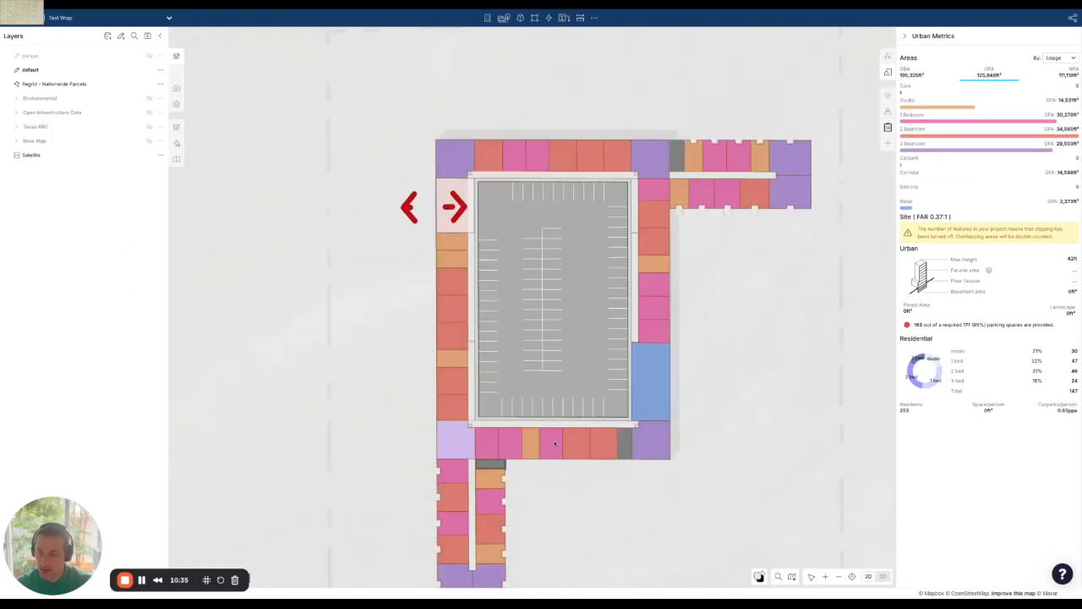
pyautogui.click(656, 307)
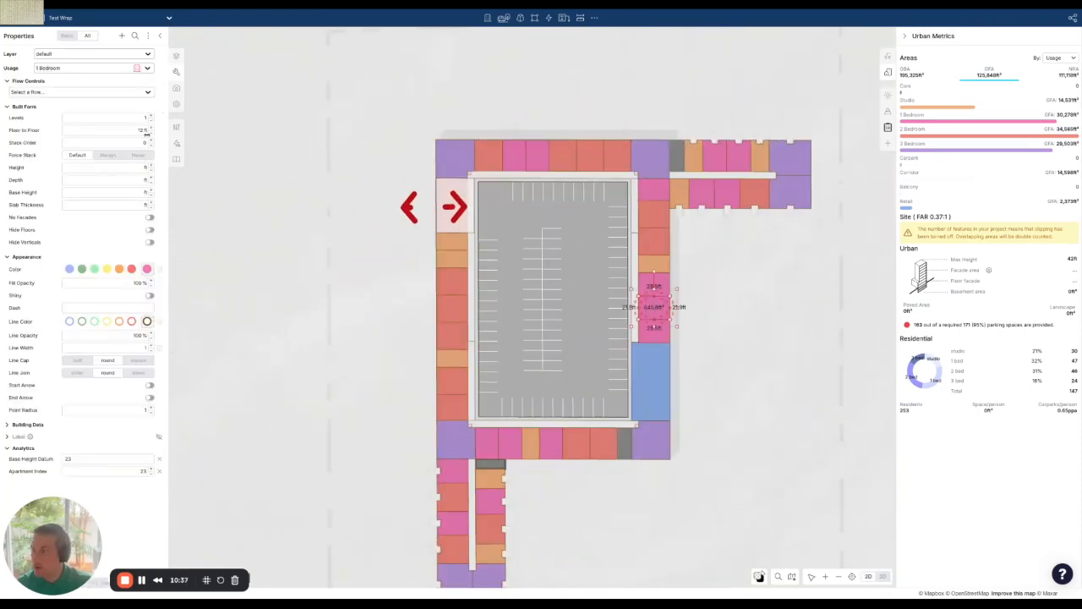
pyautogui.click(800, 410)
pyautogui.press('3')
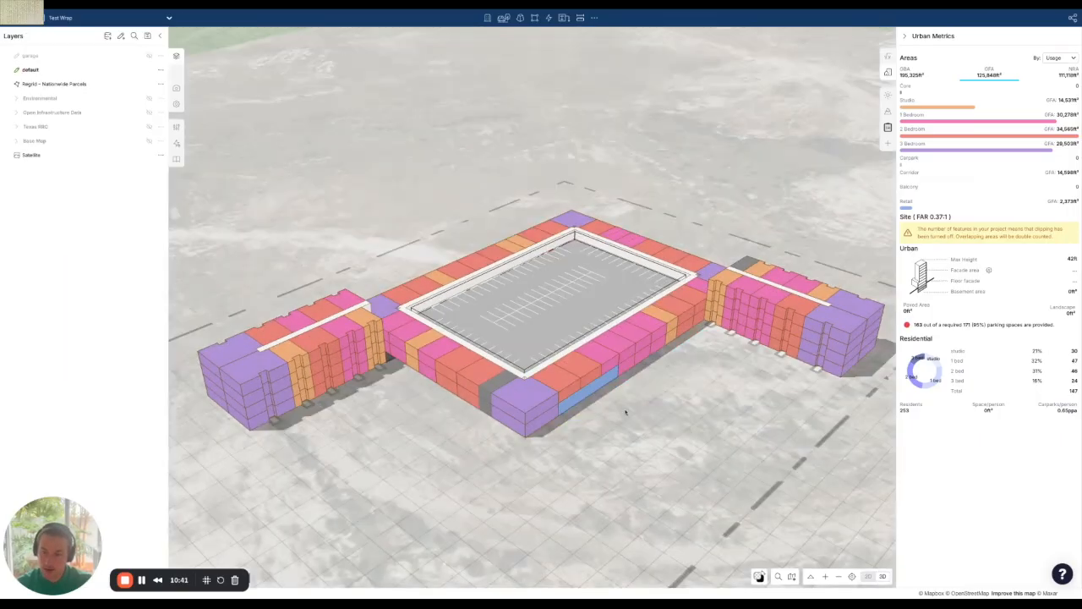
# - Isolate the pasted ring level around the garage so the rest of the building is faded out
pyautogui.click(586, 363)
pyautogui.press('i')
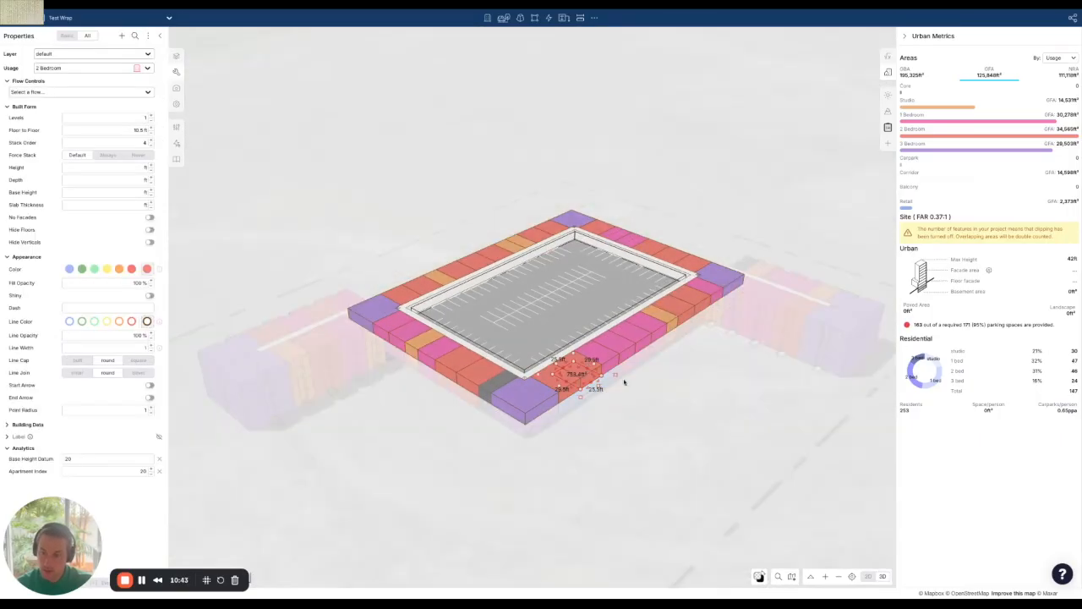
pyautogui.click(686, 422)
pyautogui.moveTo(610, 453); pyautogui.dragTo(701, 457, button='right')
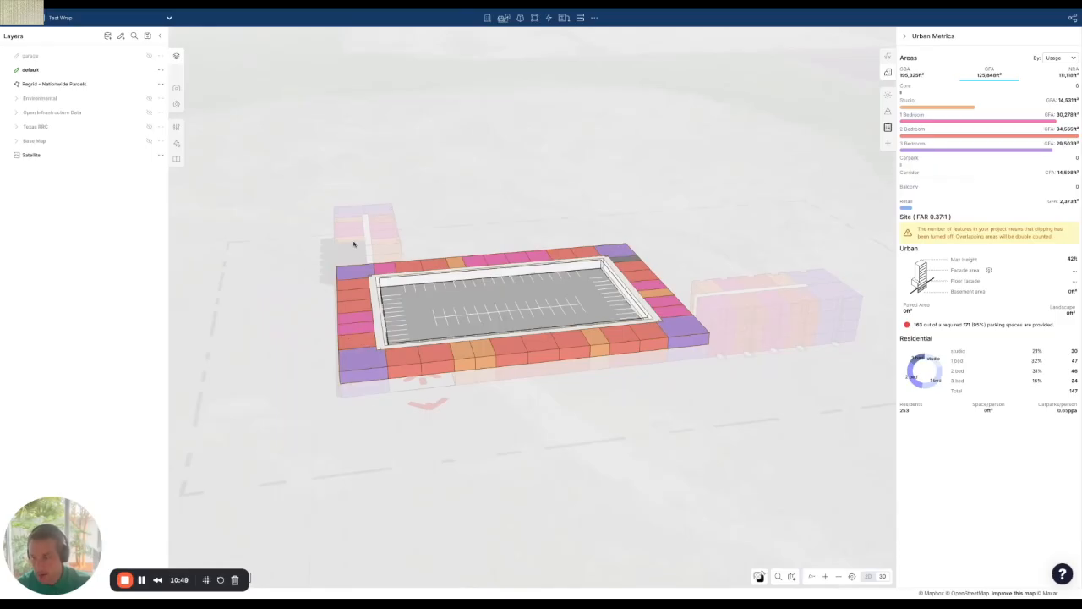
# - Select all features of the isolated level, including the garage deck, and set their levels to 4
pyautogui.click(868, 576)
pyautogui.moveTo(374, 79); pyautogui.dragTo(715, 480)
pyautogui.press('3')
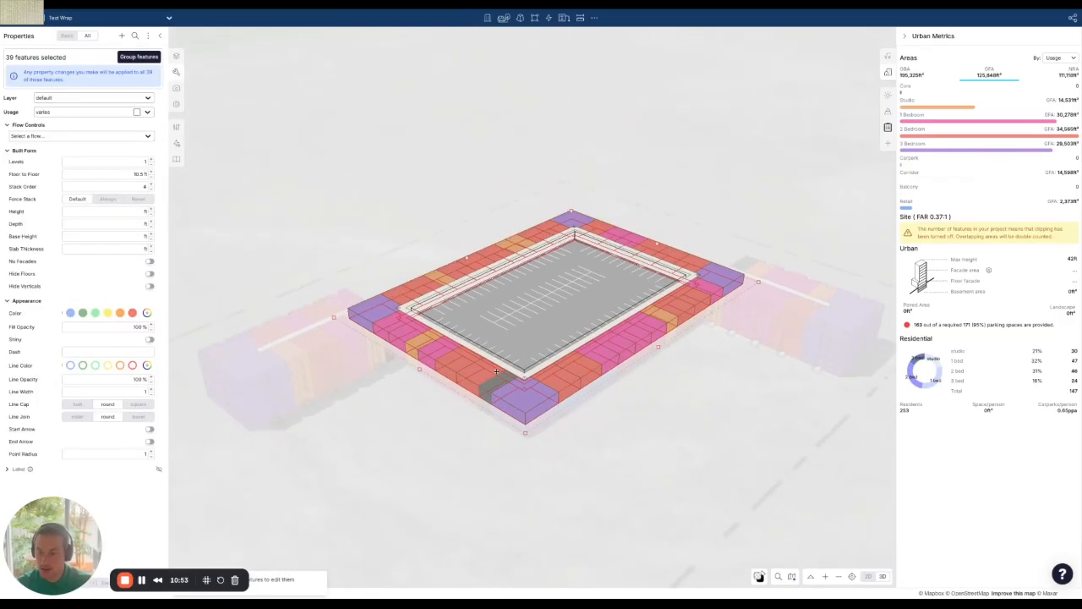
pyautogui.press('Up')
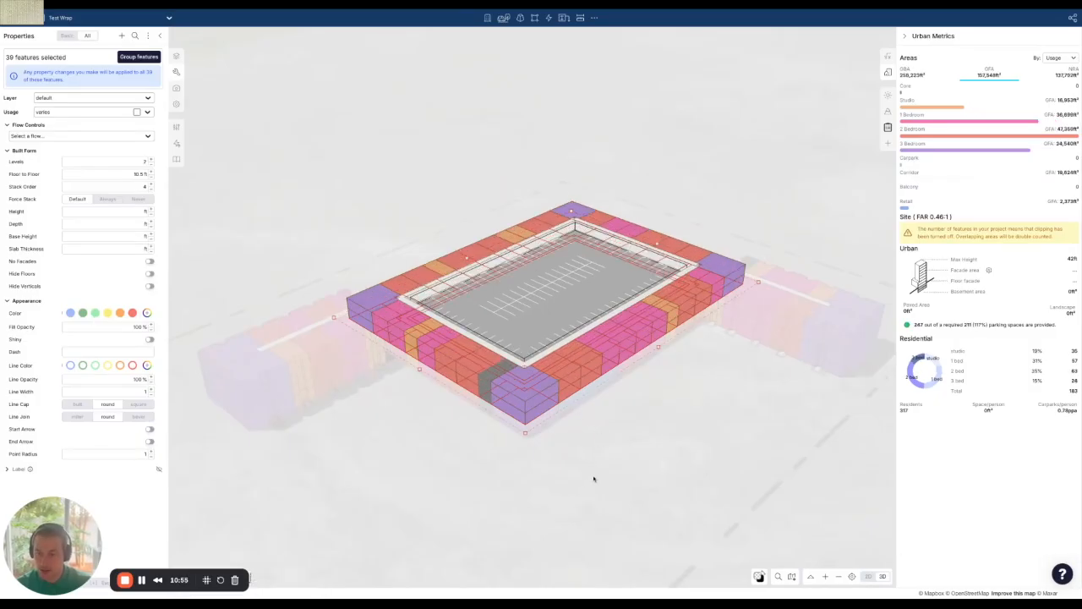
pyautogui.press('Up')
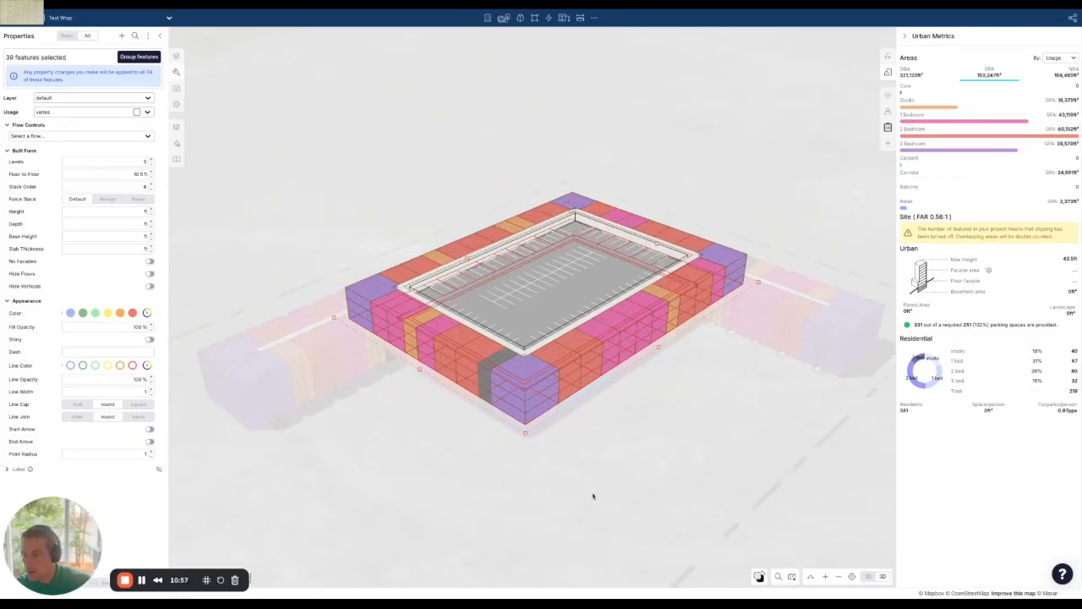
pyautogui.moveTo(507, 520); pyautogui.dragTo(532, 504, button='right')
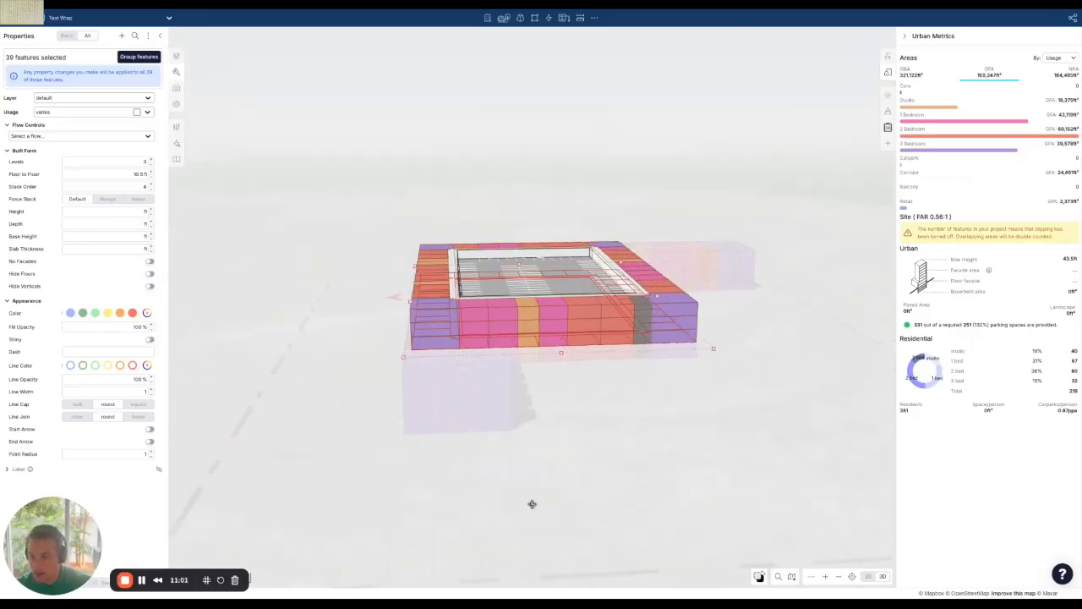
pyautogui.press('Up')
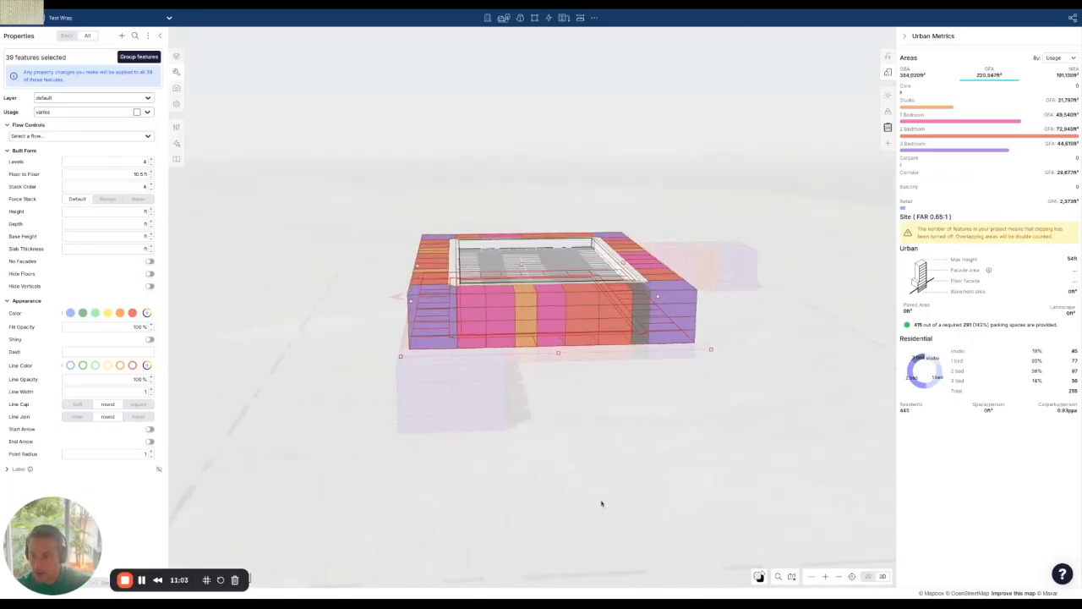
pyautogui.click(625, 488)
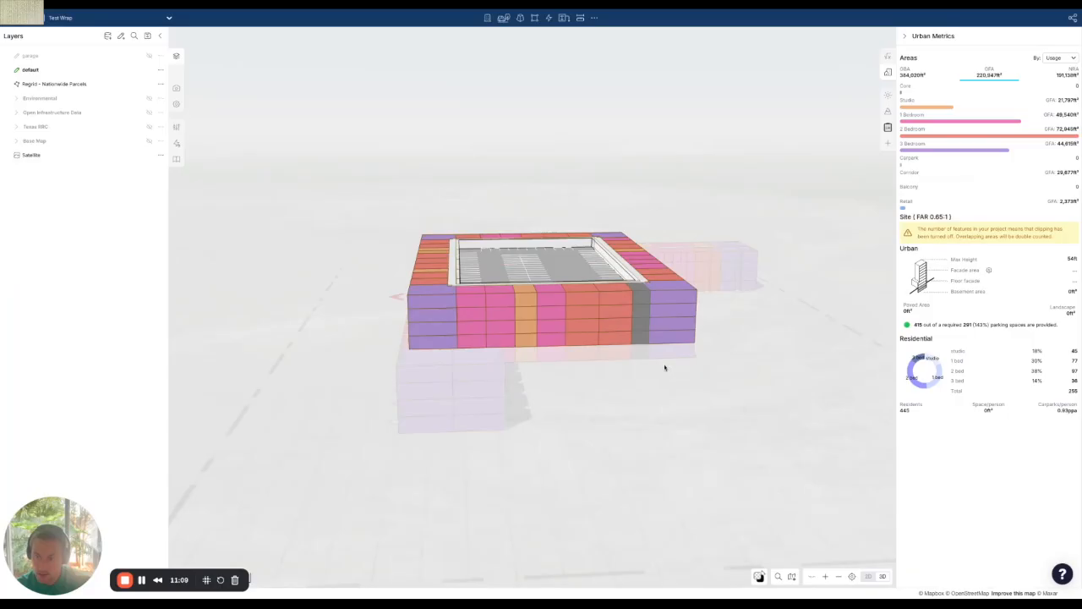
# - Paste another copy of the ring level on top of the stack and apply the Carpark USA flow to its garage deck
pyautogui.hotkey('ctrl', 'v')
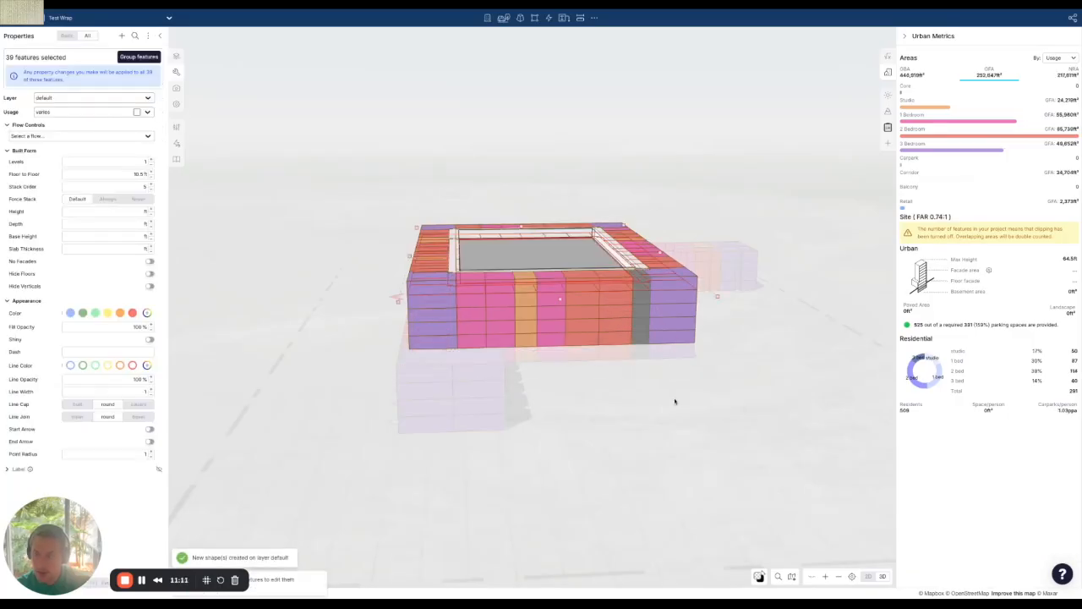
pyautogui.click(601, 392)
pyautogui.click(540, 233)
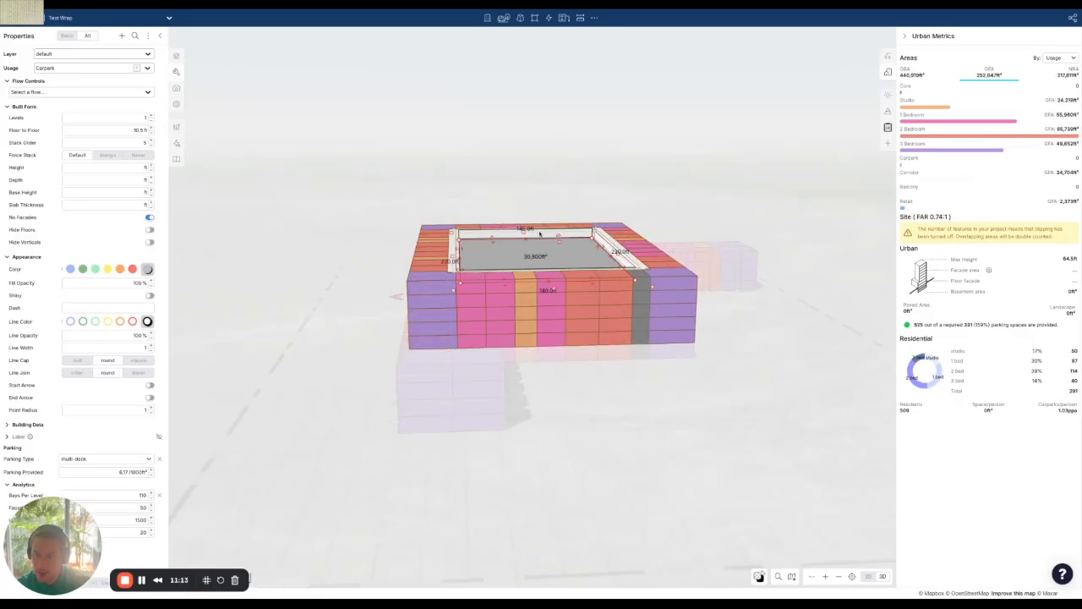
pyautogui.click(97, 92)
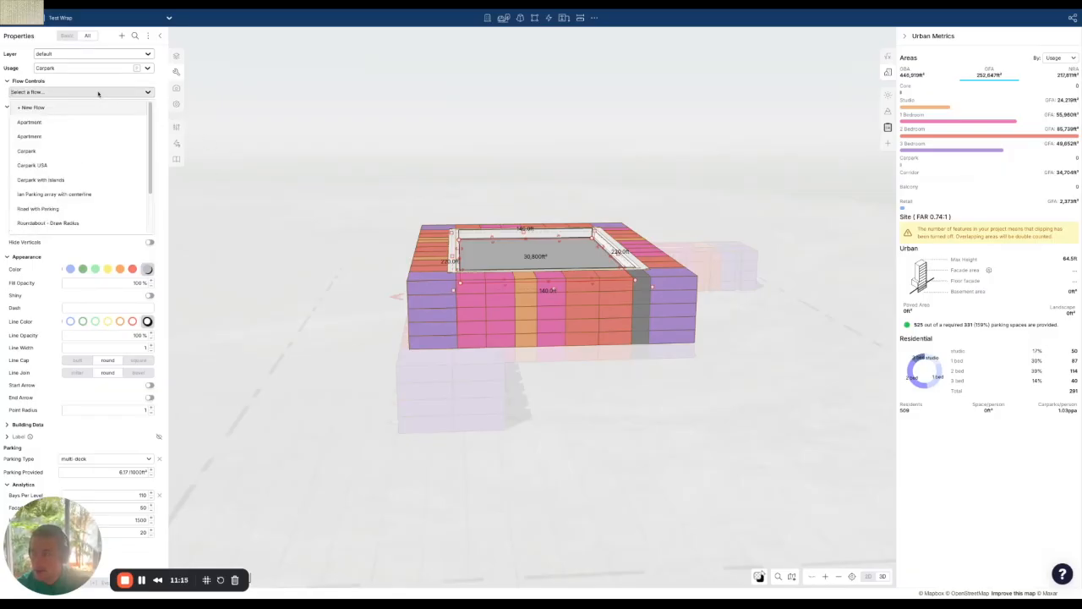
pyautogui.write('car')
pyautogui.click(93, 123)
pyautogui.click(615, 327)
# - Pull the top garage deck's east edge inward to roughly half the garage, leaving the deck about 72 ft wide
pyautogui.click(581, 249)
pyautogui.press('t')
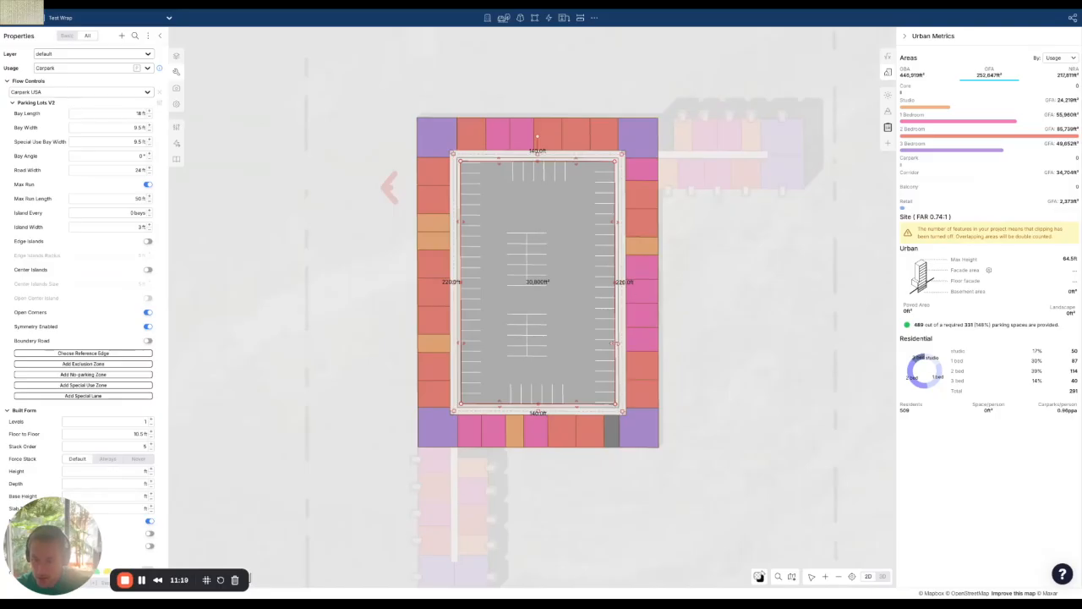
pyautogui.moveTo(617, 343); pyautogui.dragTo(542, 344)
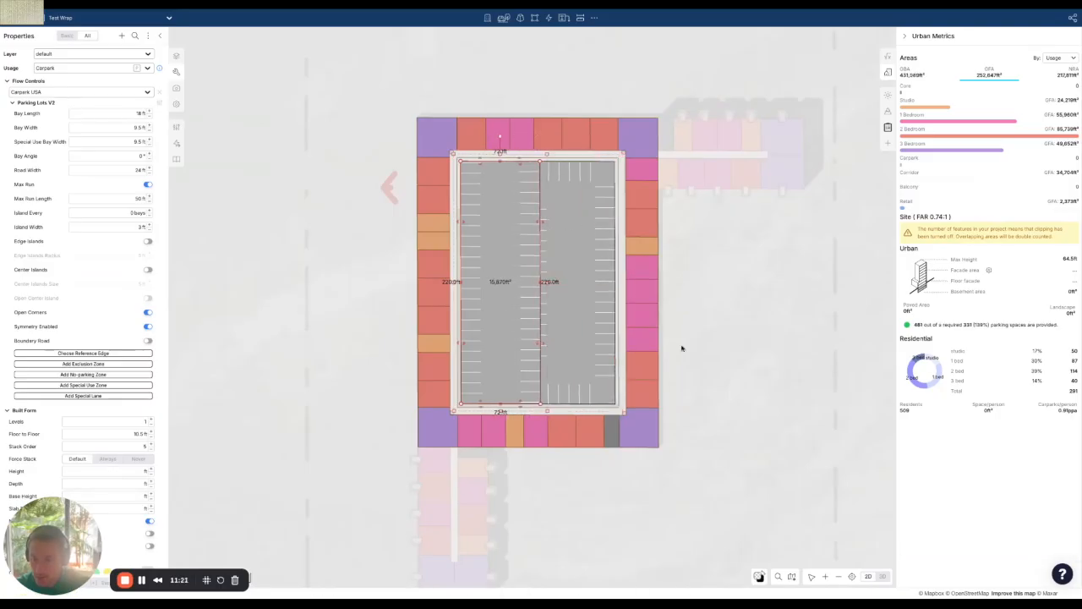
pyautogui.click(632, 348)
pyautogui.press('t')
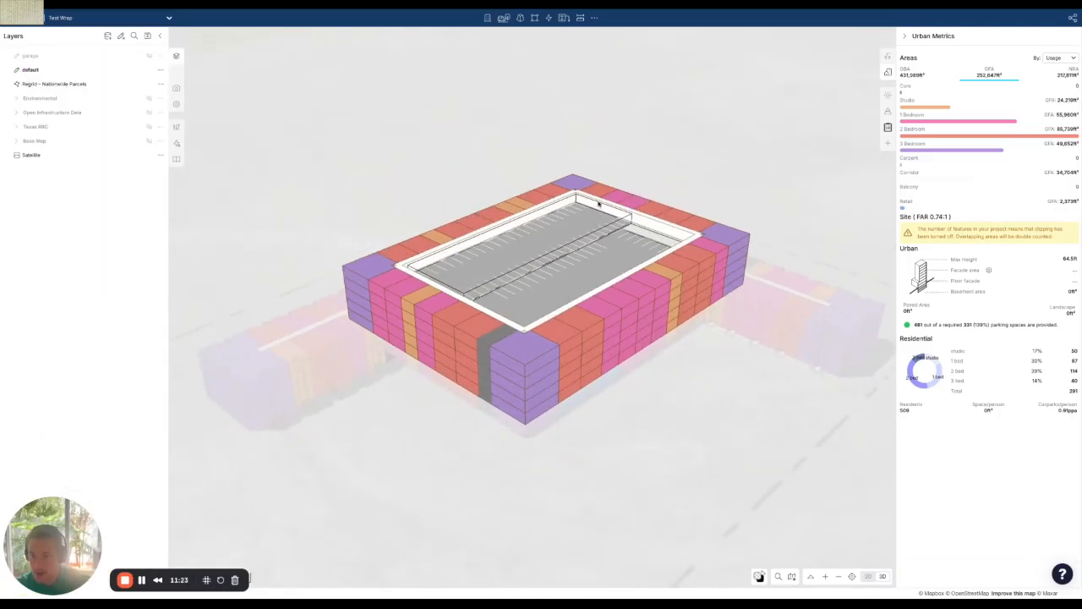
# - Widen the half-width top garage deck slightly at its inner edge and bring the whole building back into display
pyautogui.click(511, 265)
pyautogui.moveTo(547, 259); pyautogui.dragTo(553, 261)
pyautogui.click(500, 446)
pyautogui.moveTo(499, 446); pyautogui.dragTo(508, 402, button='right')
pyautogui.click(634, 446)
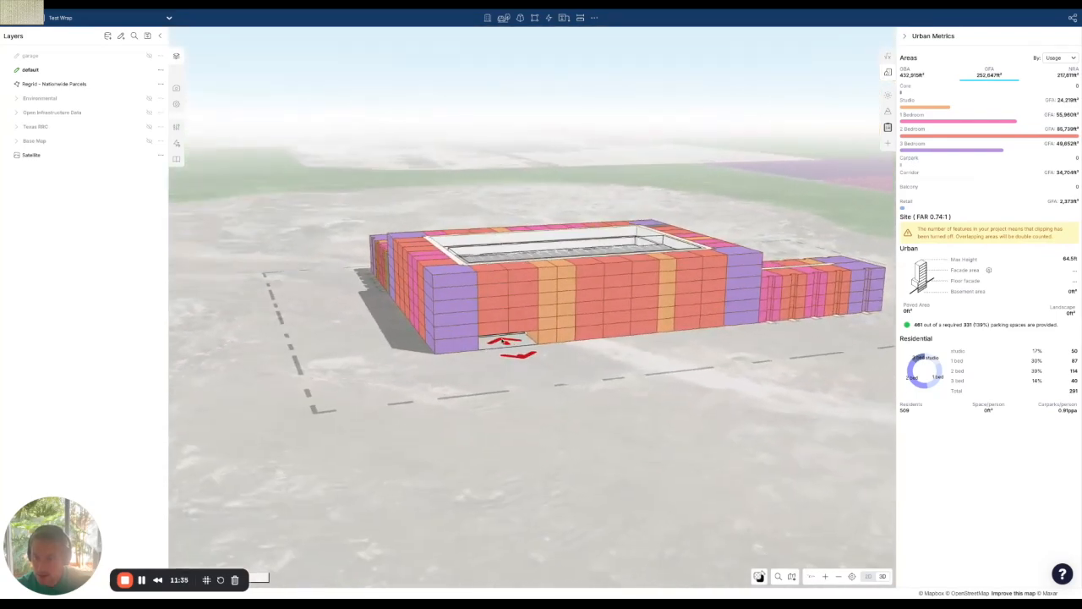
# - Pull in the south edge of the stacked three-bedroom units at the northeast corner by about 6.6 ft, in line with the corridor
pyautogui.moveTo(606, 420); pyautogui.dragTo(538, 494, button='right')
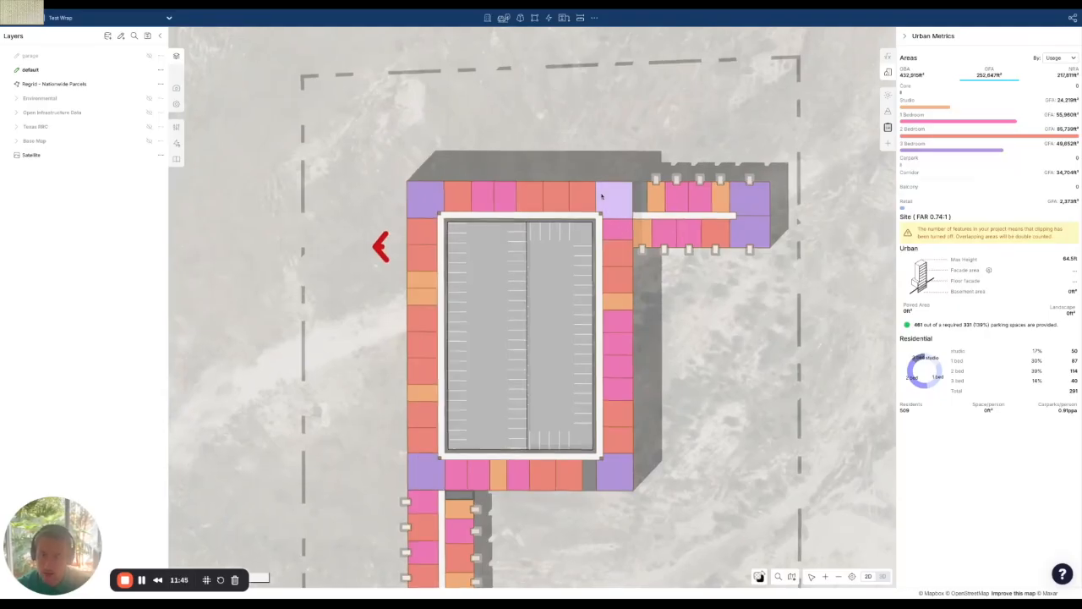
pyautogui.scroll(3, 611, 193)
pyautogui.click(630, 233)
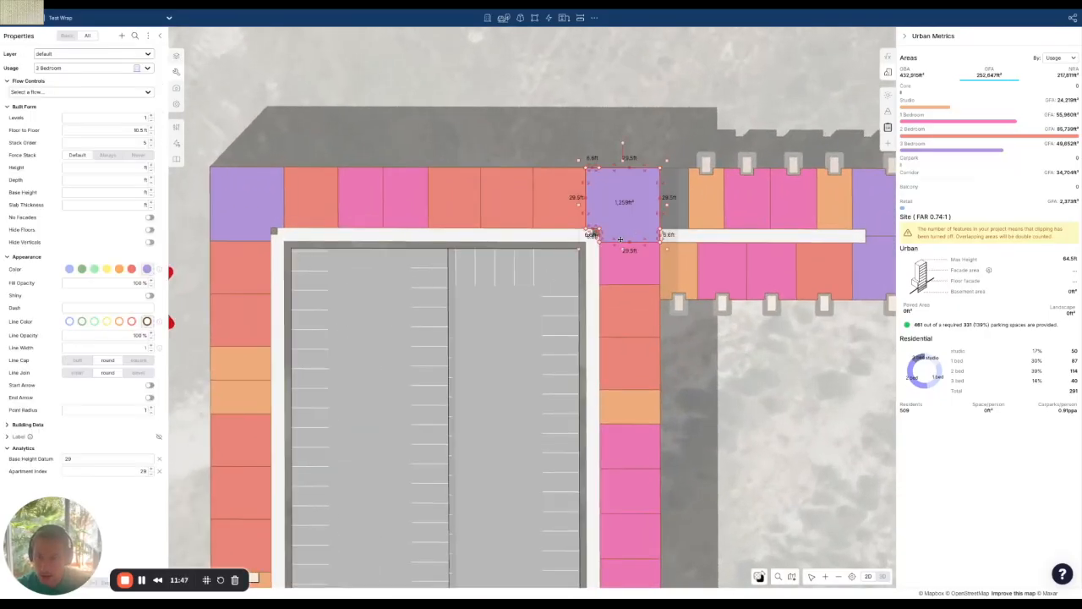
pyautogui.moveTo(615, 240); pyautogui.dragTo(616, 229)
pyautogui.click(645, 236)
pyautogui.scroll(4, 646, 235)
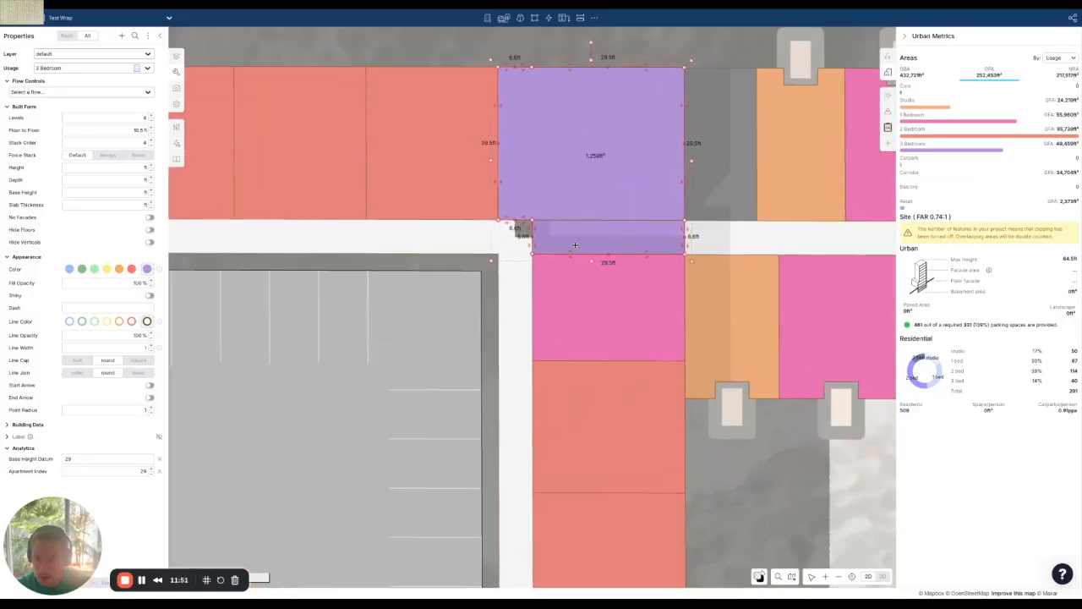
pyautogui.moveTo(570, 253); pyautogui.dragTo(571, 220)
pyautogui.click(647, 237)
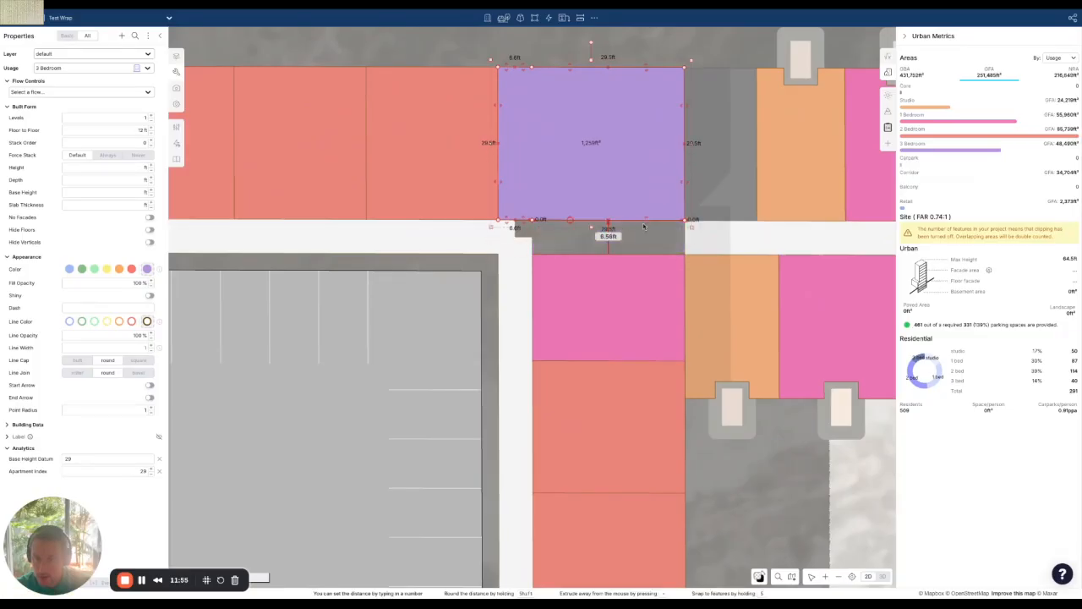
# - Draw a rectangle in the gap between the trimmed corner unit and the one-bedroom unit south of it
pyautogui.press('r')
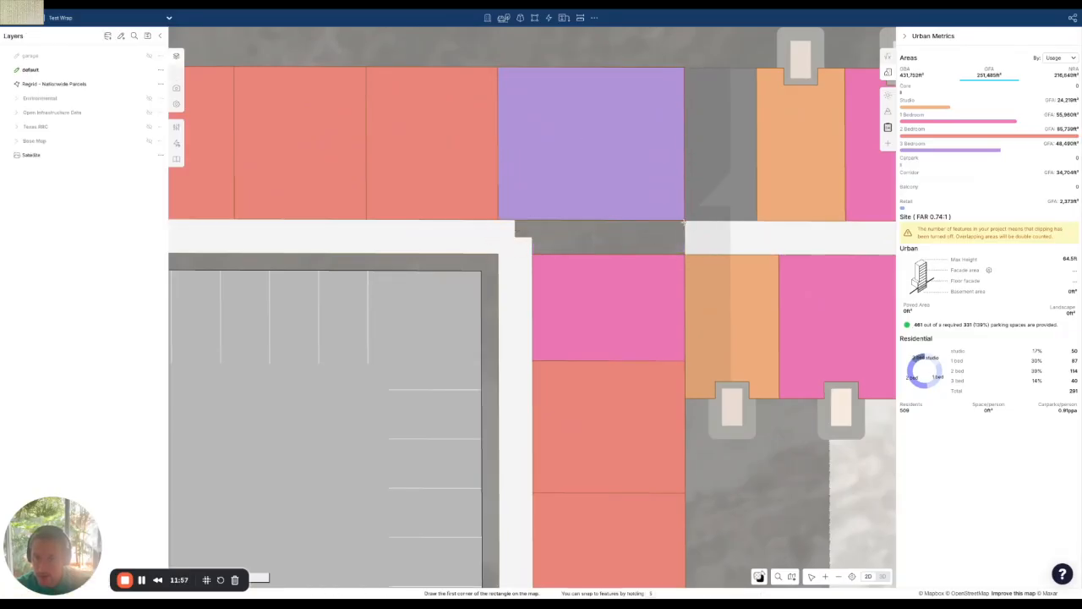
# - Draw a rectangular corridor piece in the gap between the 3-bedroom and 1-bedroom units at the upper-right wing, copying the adjacent corridor's properties
pyautogui.click(685, 221)
pyautogui.click(685, 255)
pyautogui.click(533, 253)
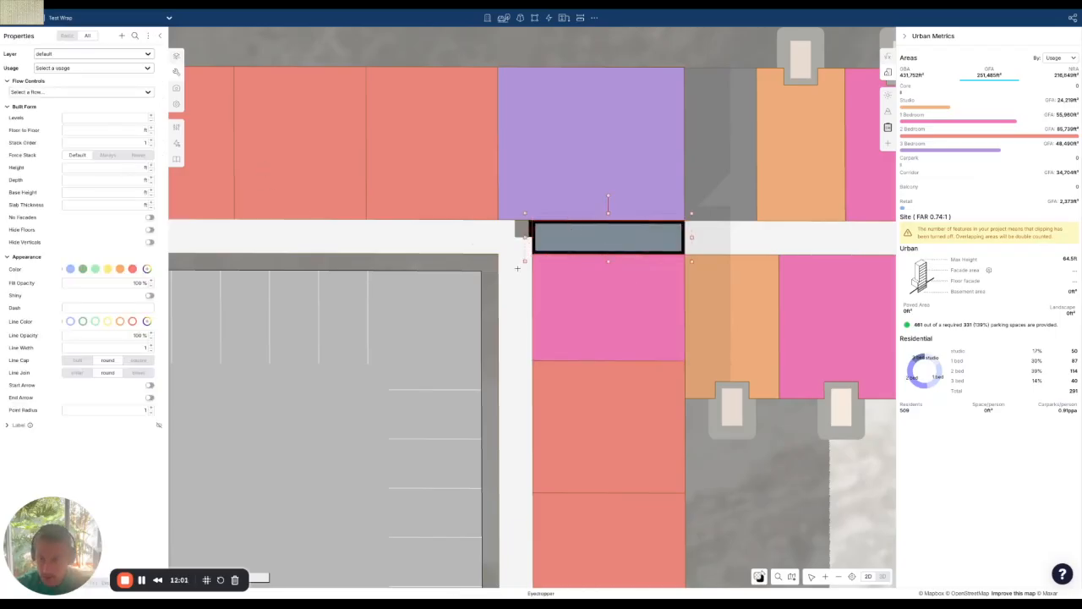
pyautogui.scroll(-5, 563, 317)
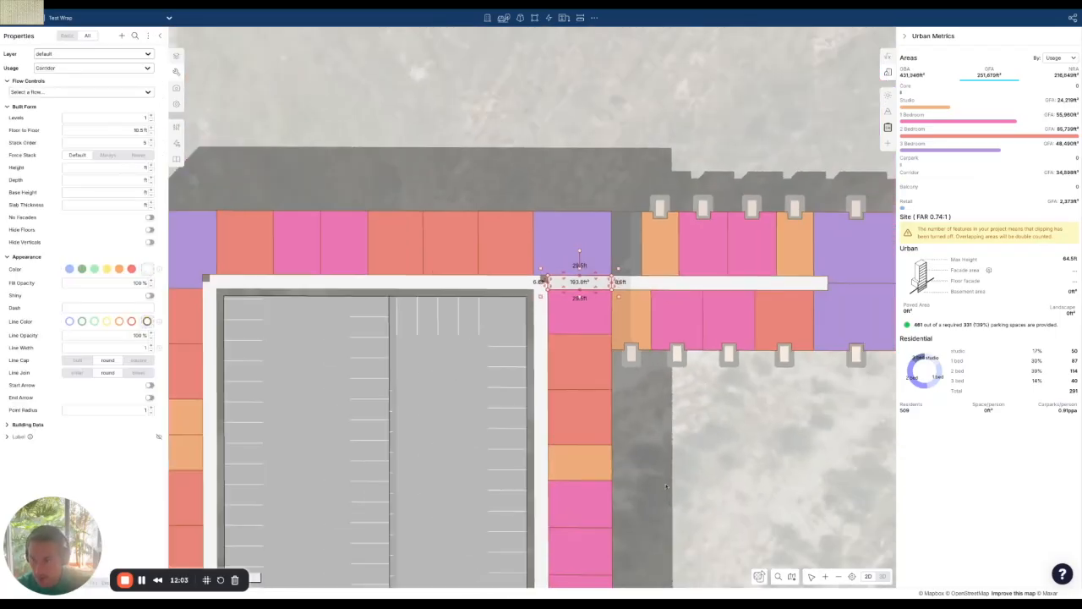
# - Set the new corridor piece to 5 levels and show the building in 3D
pyautogui.press('Up')
pyautogui.press('Up')
pyautogui.press('Up')
pyautogui.press('Up')
pyautogui.press('space')
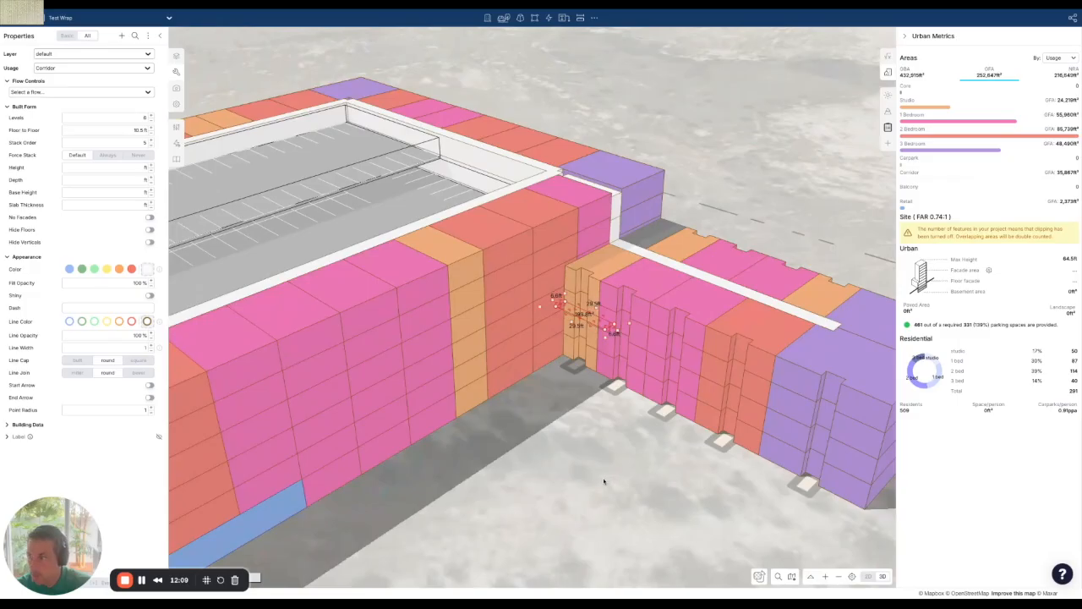
pyautogui.press('-')
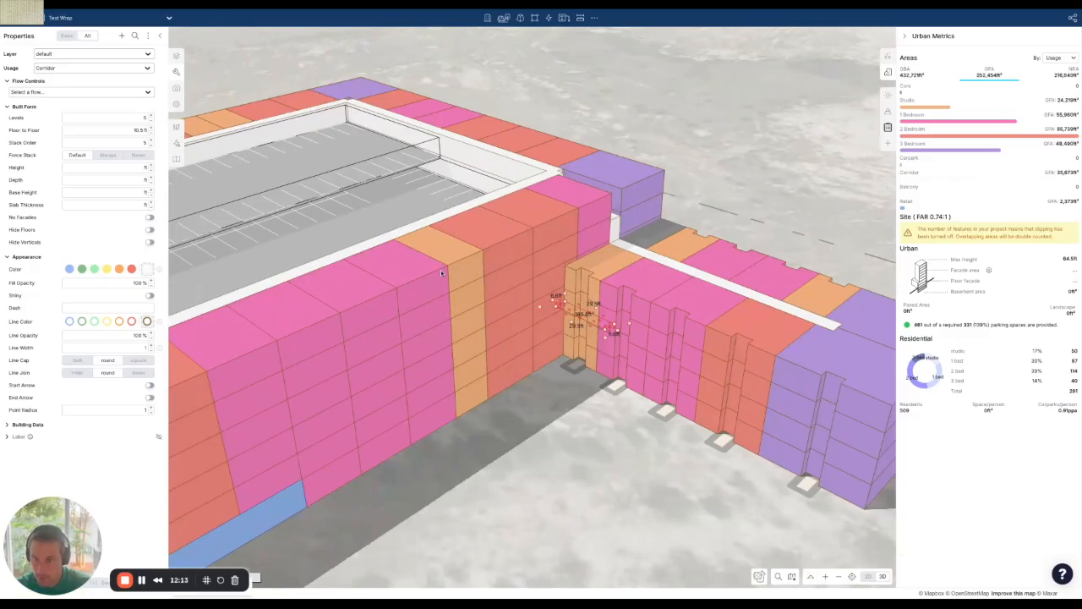
# - Paste a copy of the corridor piece in place as the ground floor, with 1 level, 12 ft floor to floor and stack order 2
pyautogui.hotkey('ctrl', 'v')
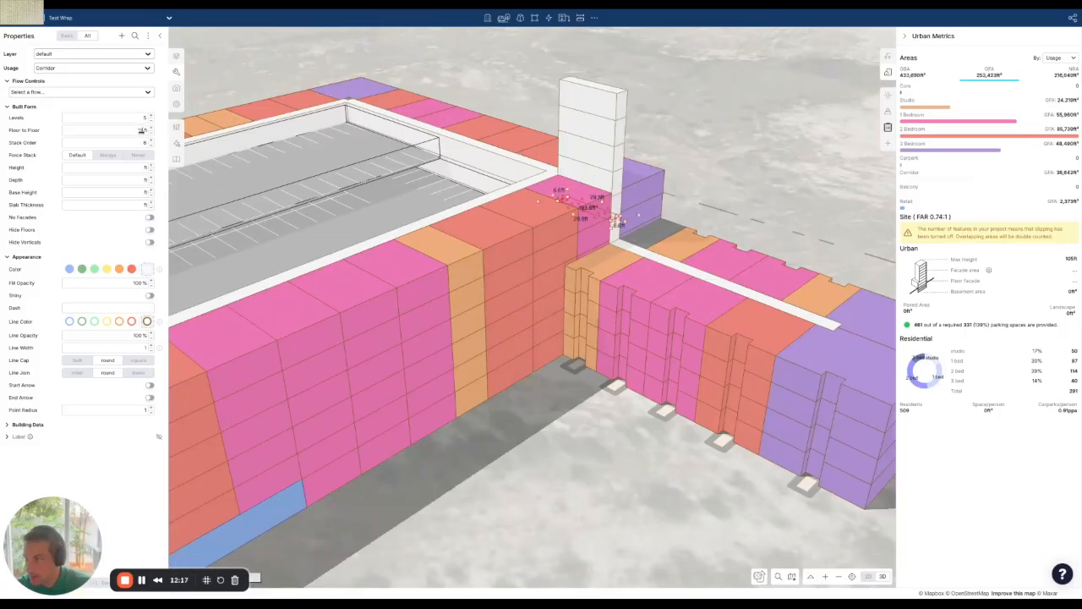
pyautogui.click(146, 116)
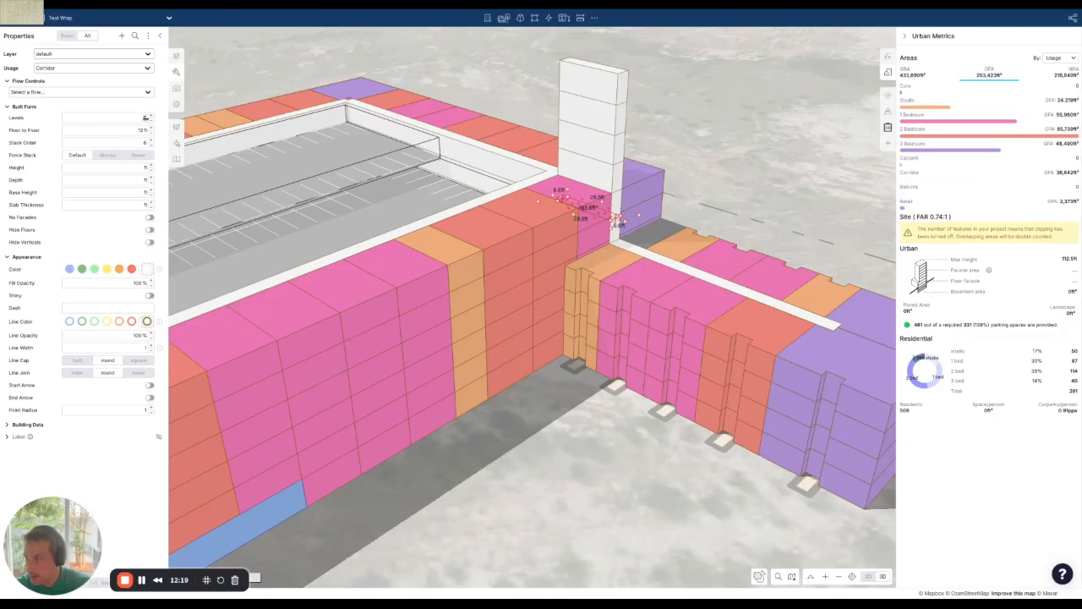
pyautogui.click(126, 452)
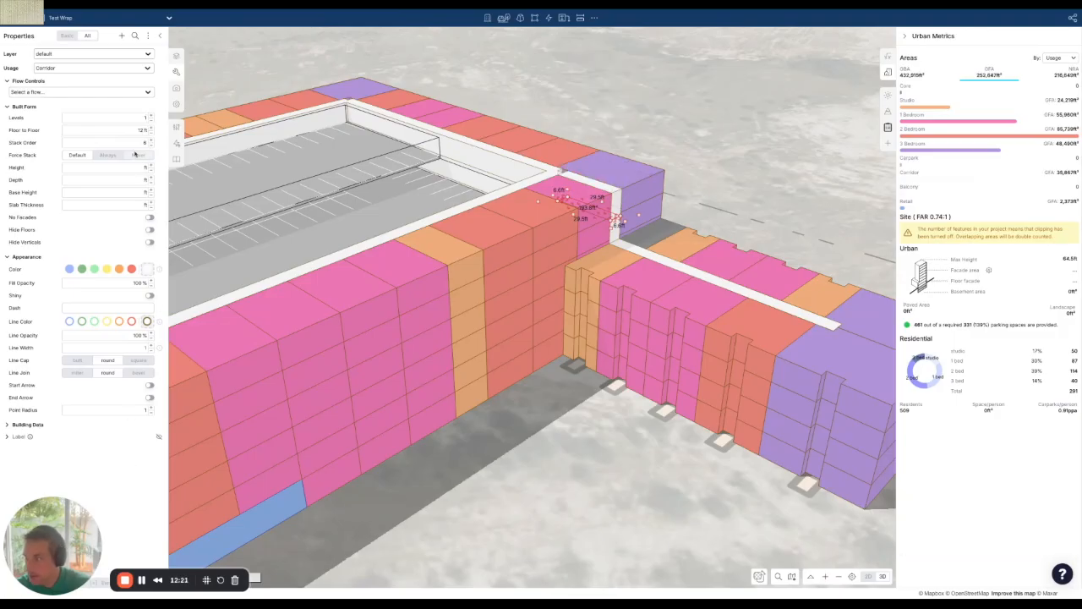
pyautogui.click(151, 145)
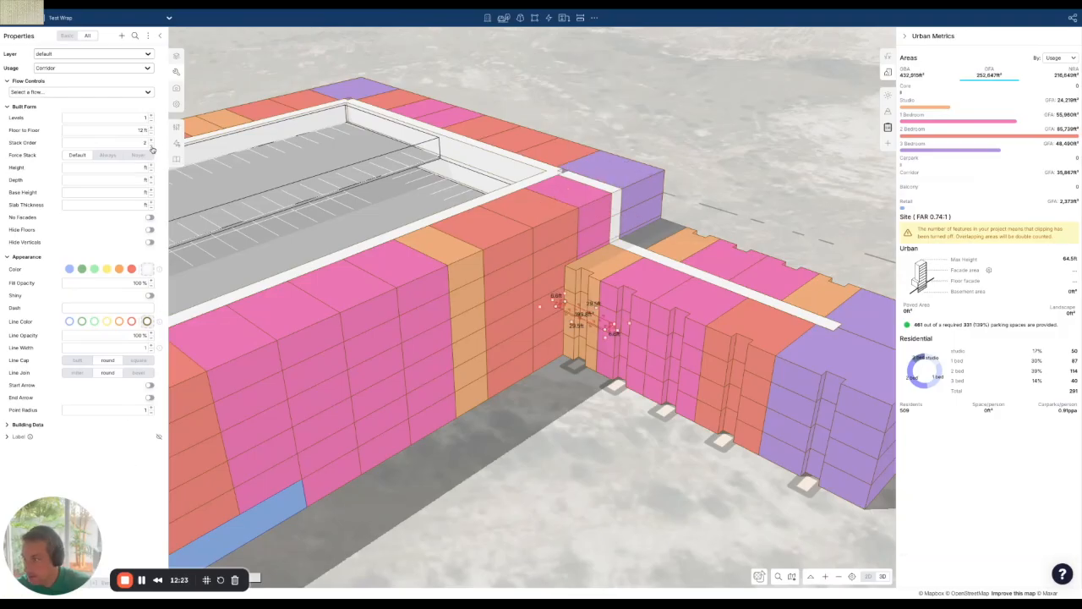
pyautogui.click(551, 529)
pyautogui.scroll(-1, 551, 529)
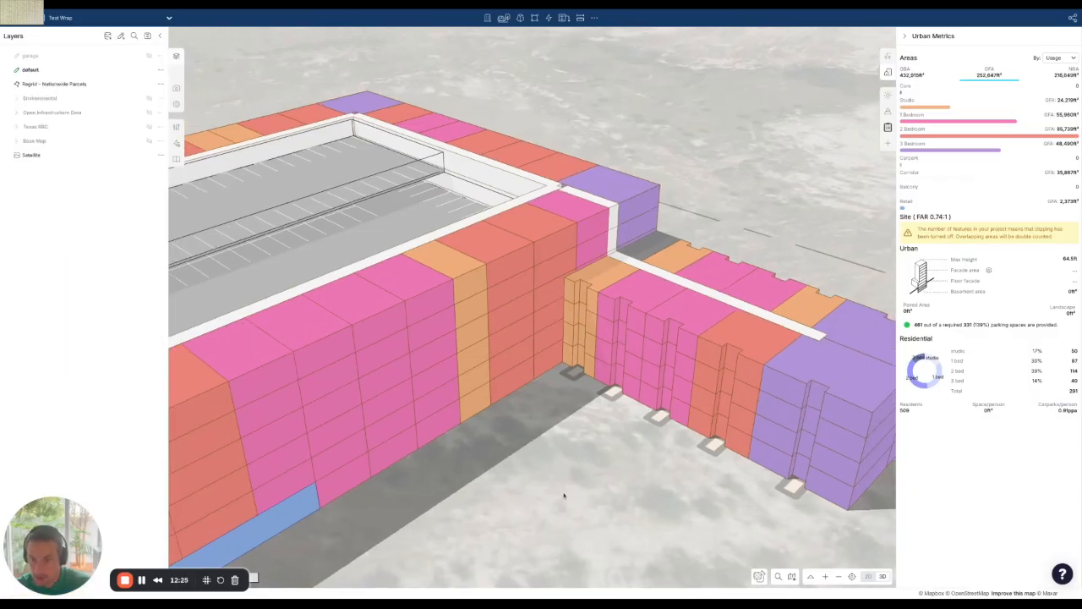
# - In plan view, pull the inner edge of the upper-level 3-bedroom unit at the lower-left corner of the wrap back to the corridor line
pyautogui.press('2')
pyautogui.scroll(-5, 539, 479)
pyautogui.moveTo(540, 479); pyautogui.dragTo(583, 237)
pyautogui.scroll(5, 494, 440)
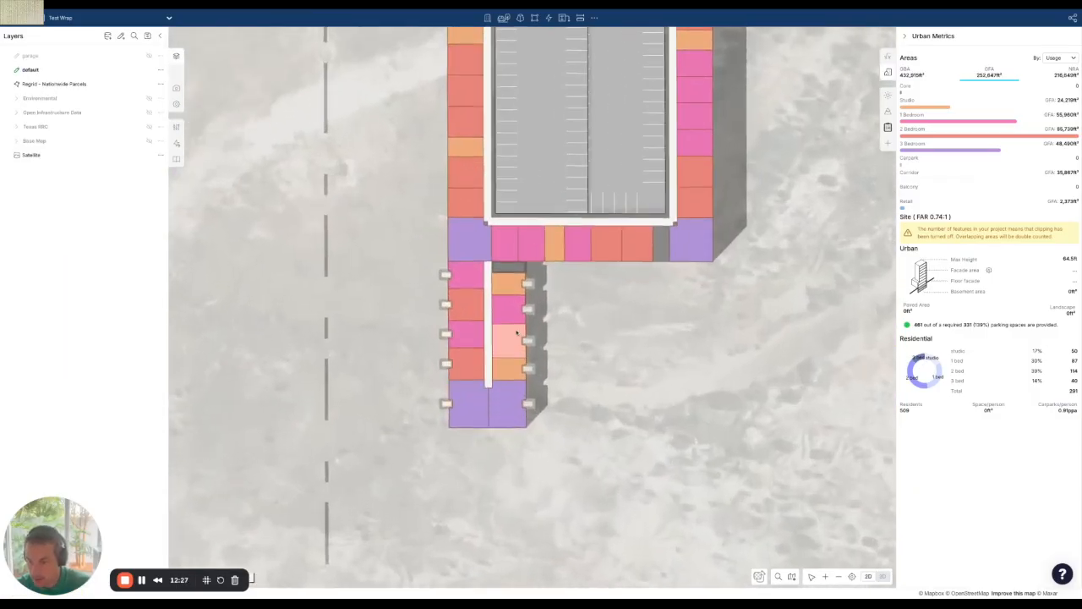
pyautogui.click(459, 234)
pyautogui.moveTo(486, 224); pyautogui.dragTo(473, 225)
# - Pull the inner edge of the ground-floor 3-bedroom unit at the same corner back to the corridor line
pyautogui.click(482, 221)
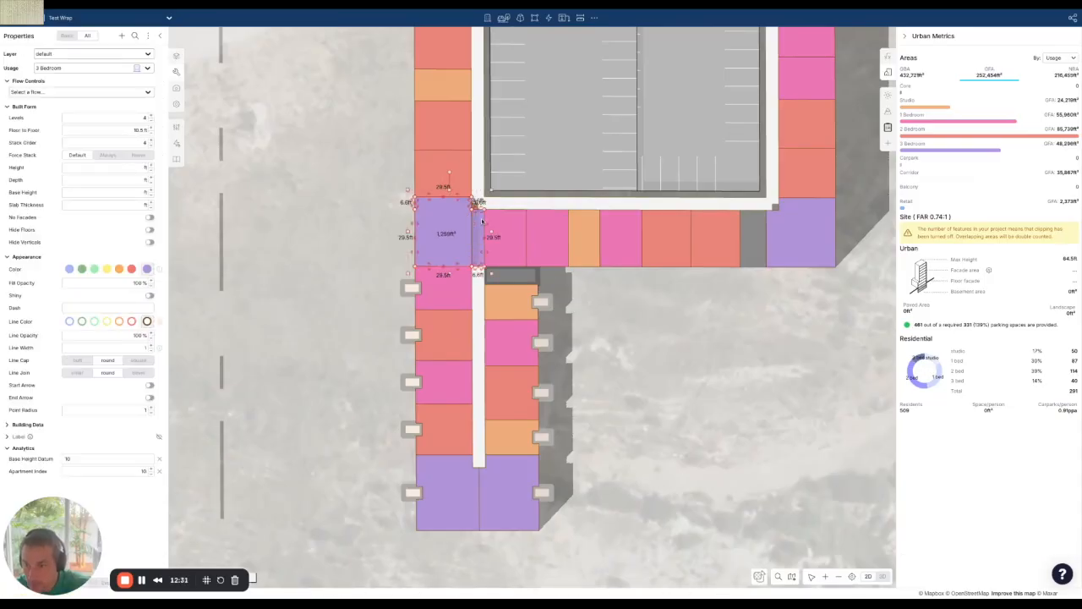
pyautogui.scroll(2, 484, 223)
pyautogui.moveTo(486, 228); pyautogui.dragTo(464, 227)
pyautogui.click(476, 215)
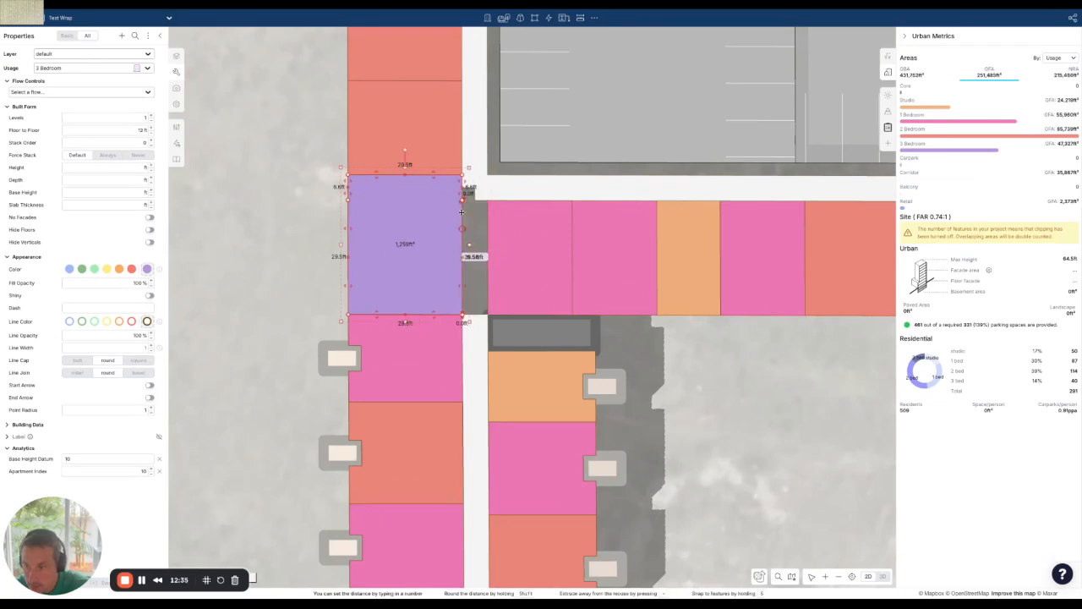
pyautogui.click(484, 219)
# - Draw a rectangle in the gap between the lower-left corner unit and the 1-bedroom unit, and give it the adjacent corridor's properties
pyautogui.press('r')
pyautogui.click(487, 200)
pyautogui.click(464, 314)
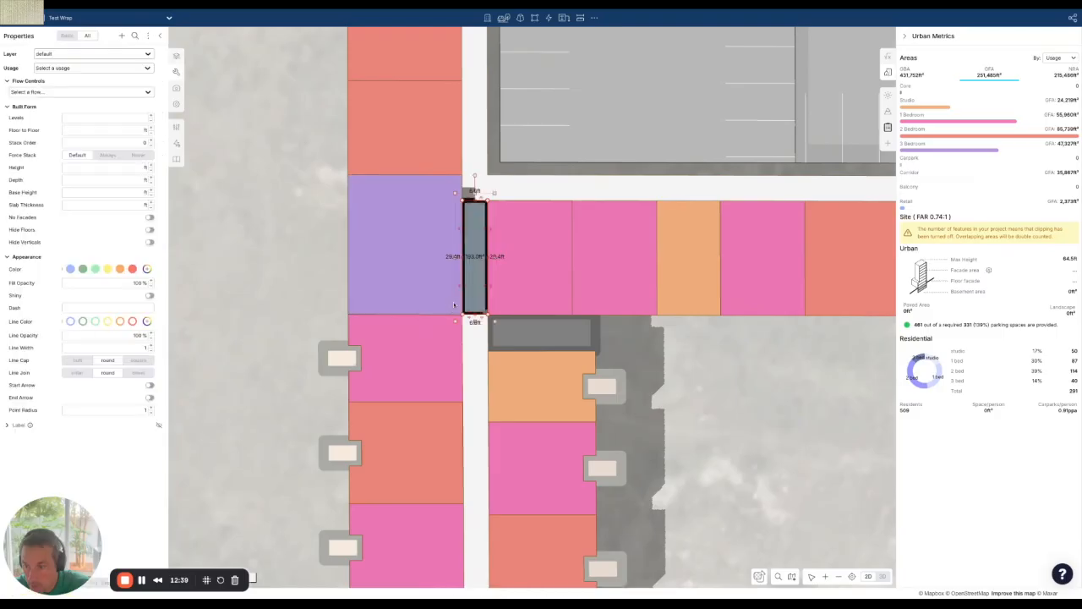
pyautogui.press('i')
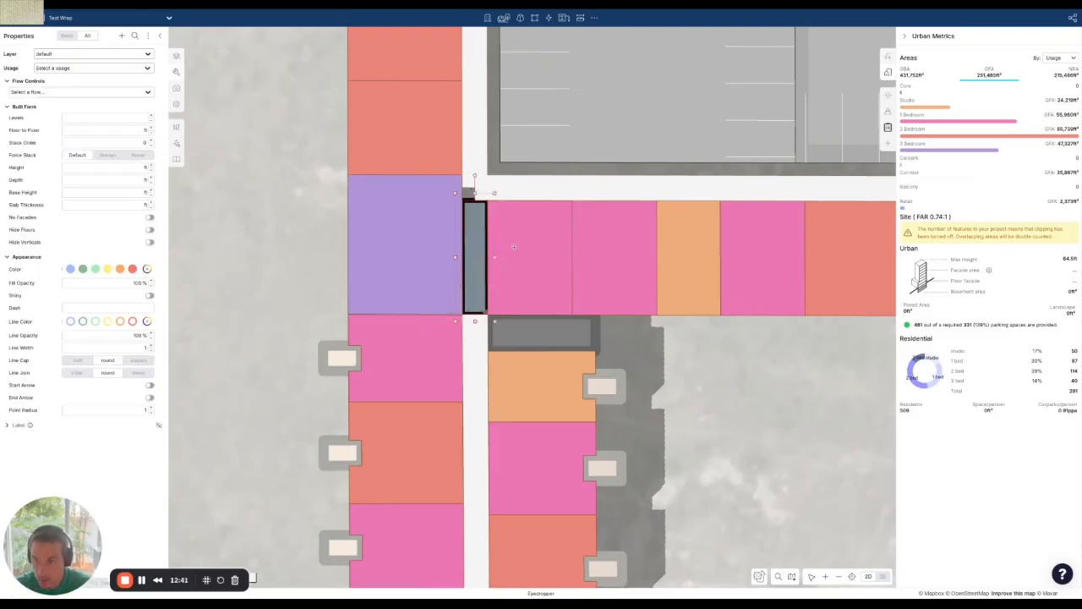
pyautogui.click(495, 217)
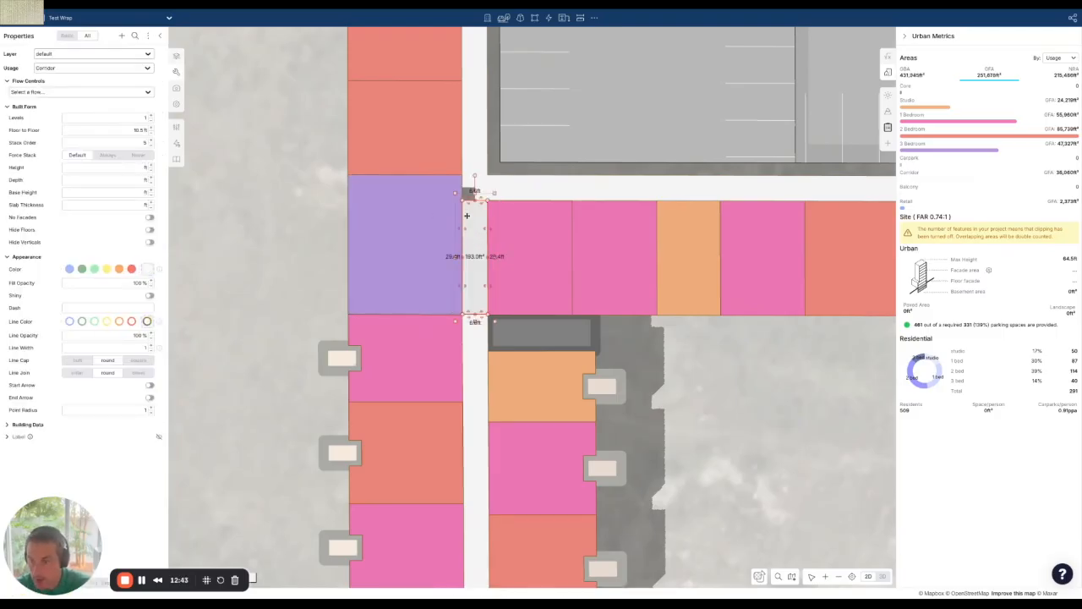
# - Extend the corridor piece into the corner notch at 12 ft floor to floor, then paste a 5-level copy with 10.5 ft floors and stack order 6
pyautogui.scroll(5, 472, 199)
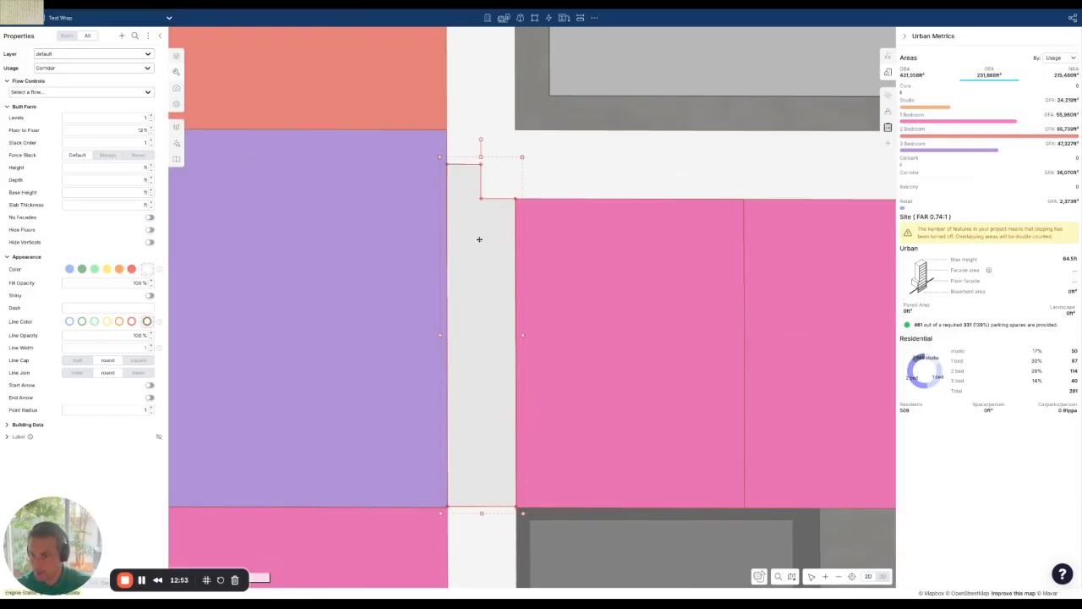
pyautogui.hotkey('ctrl', 'v')
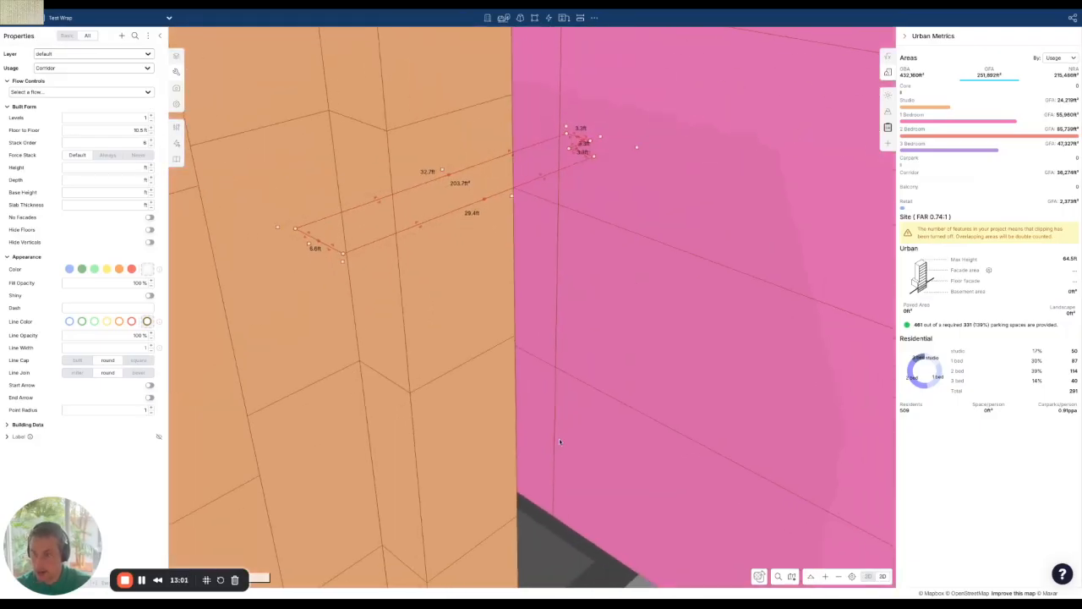
pyautogui.scroll(-5, 559, 438)
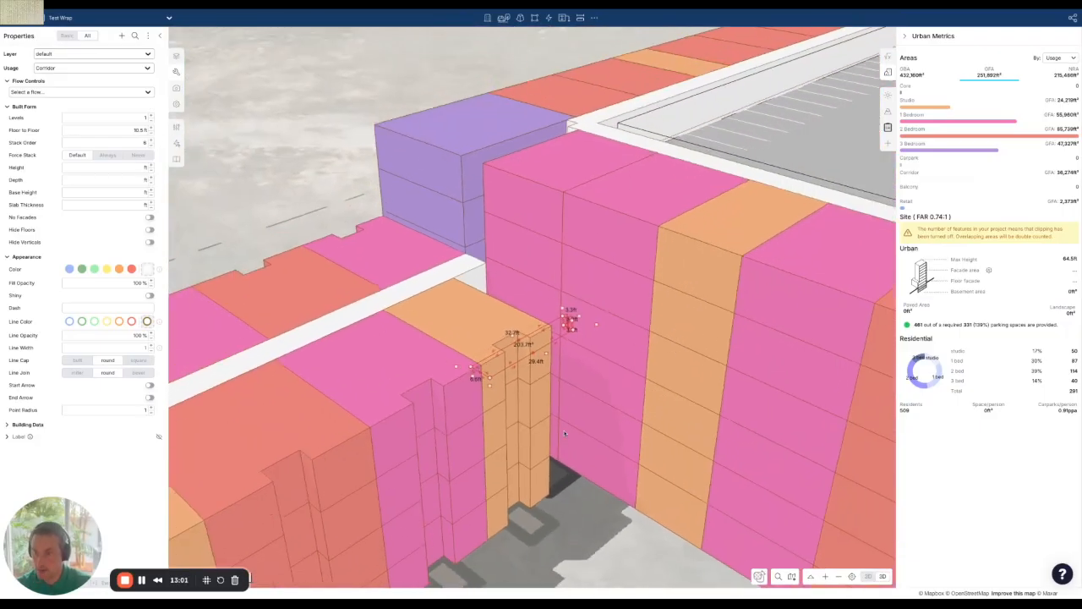
pyautogui.click(623, 530)
# - Examine the corridor connections at both wings, the overall massing on the site, and the unit mix and parking metrics
pyautogui.scroll(-5, 623, 530)
pyautogui.moveTo(710, 516); pyautogui.dragTo(624, 350)
pyautogui.moveTo(624, 350); pyautogui.dragTo(673, 336, button='right')
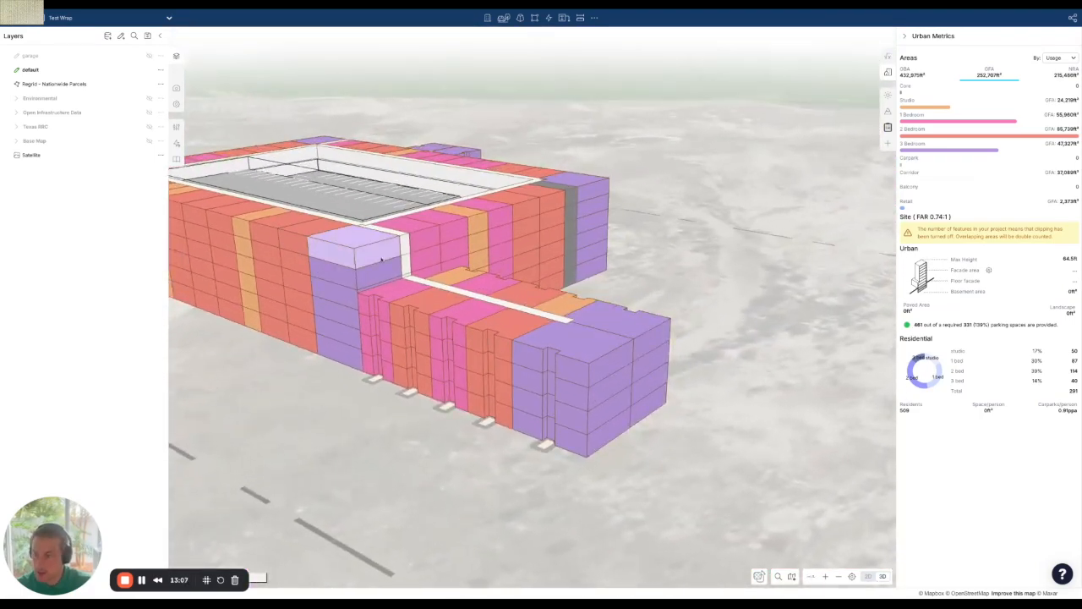
pyautogui.click(434, 289)
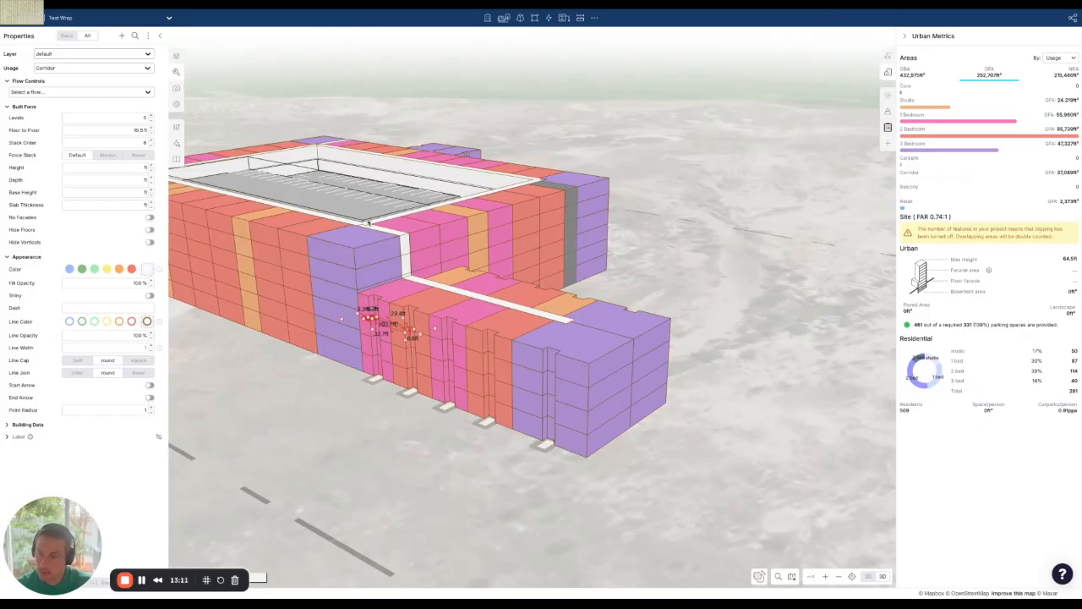
pyautogui.moveTo(663, 269); pyautogui.dragTo(525, 299, button='right')
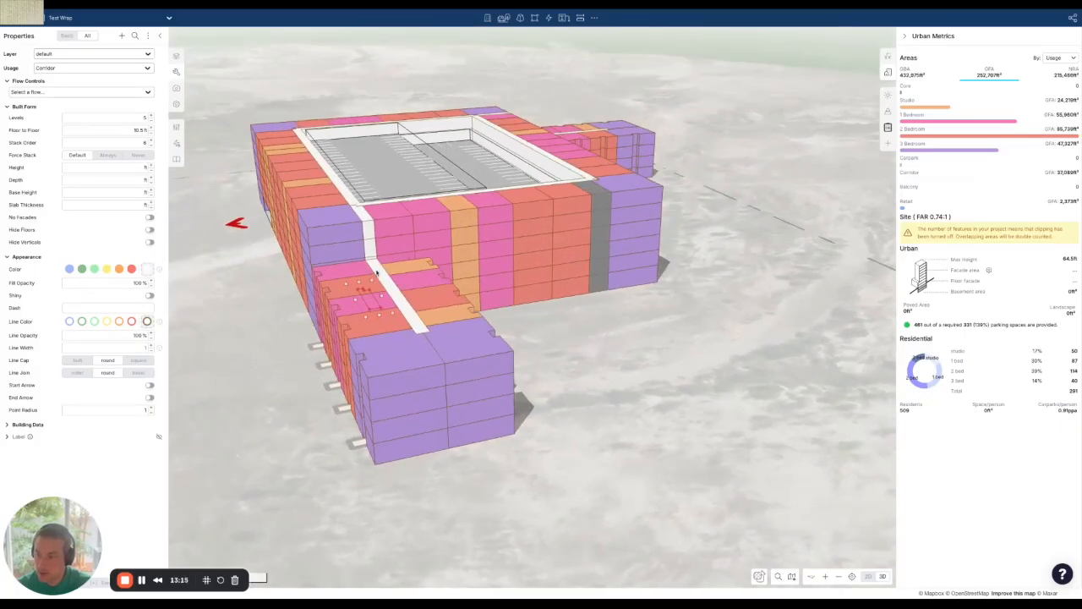
pyautogui.moveTo(655, 361); pyautogui.dragTo(636, 358, button='right')
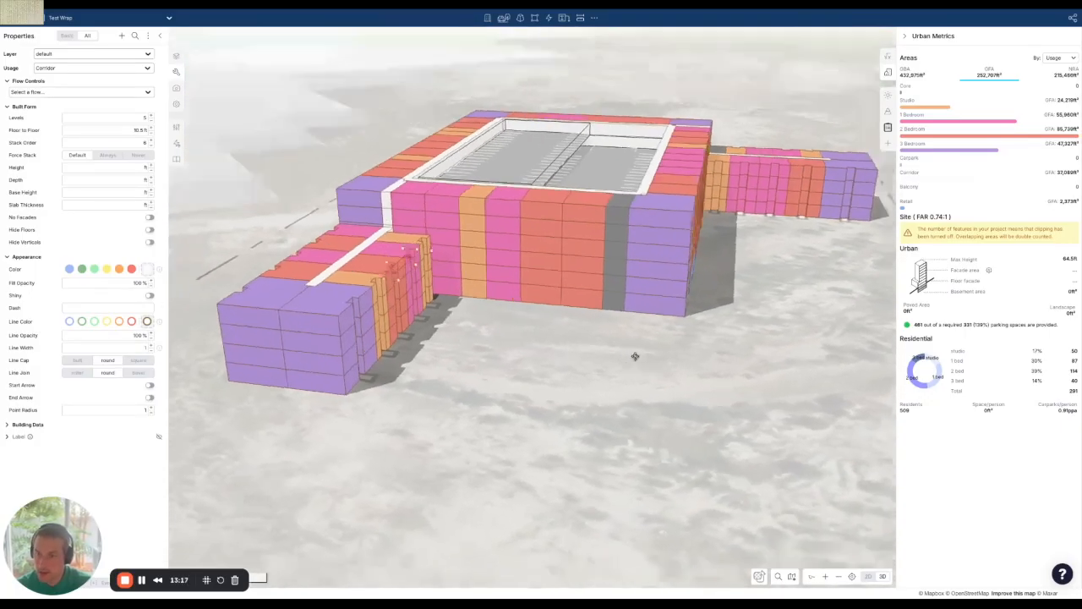
pyautogui.scroll(-5, 764, 347)
pyautogui.moveTo(750, 345); pyautogui.dragTo(631, 331)
pyautogui.moveTo(724, 366); pyautogui.dragTo(675, 358, button='right')
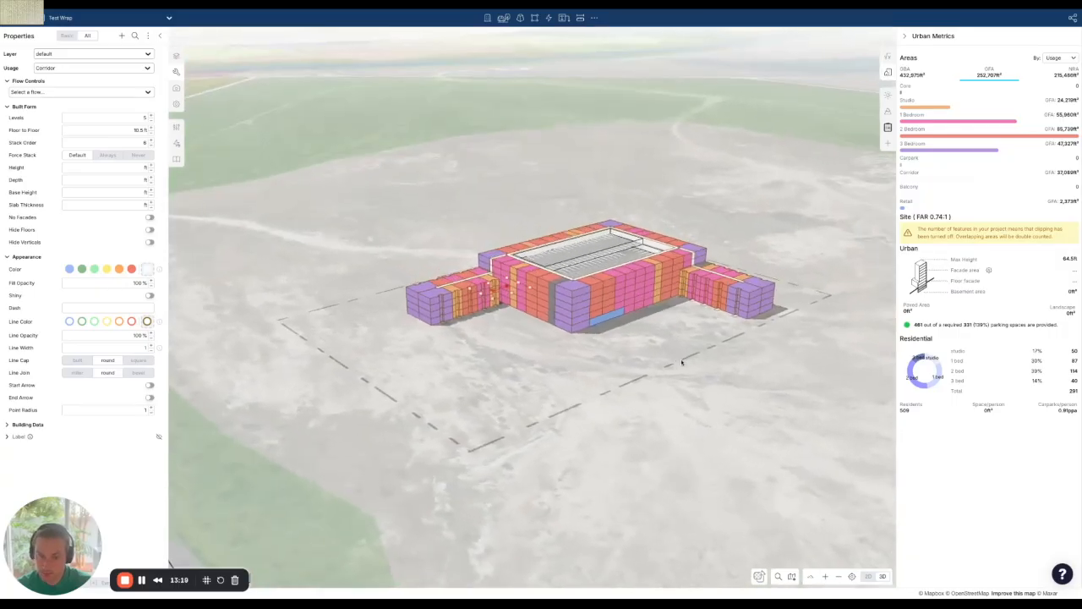
pyautogui.click(681, 362)
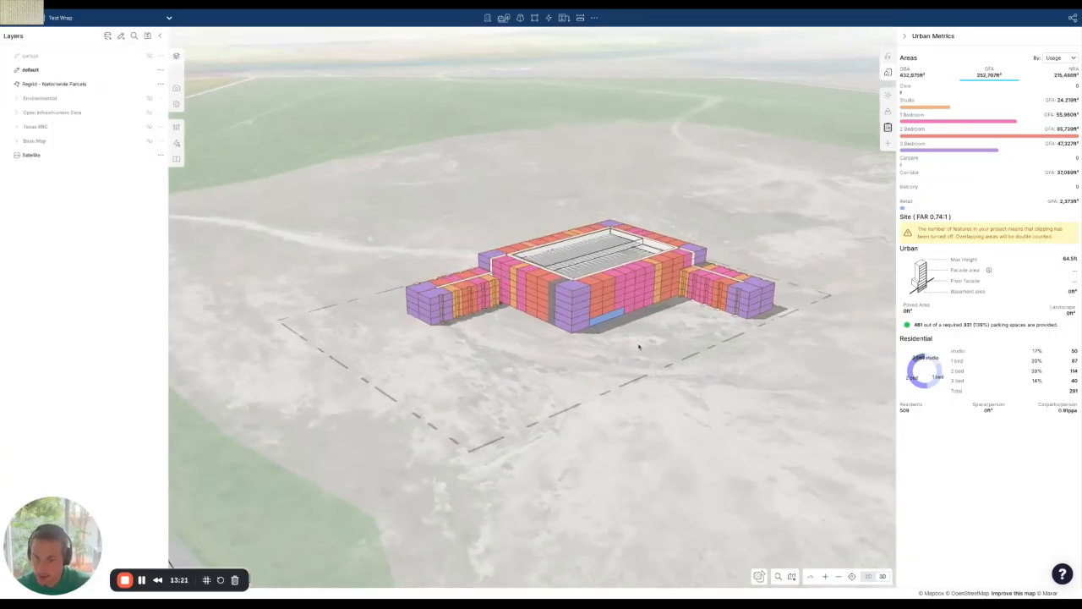
pyautogui.moveTo(657, 359); pyautogui.dragTo(668, 366, button='right')
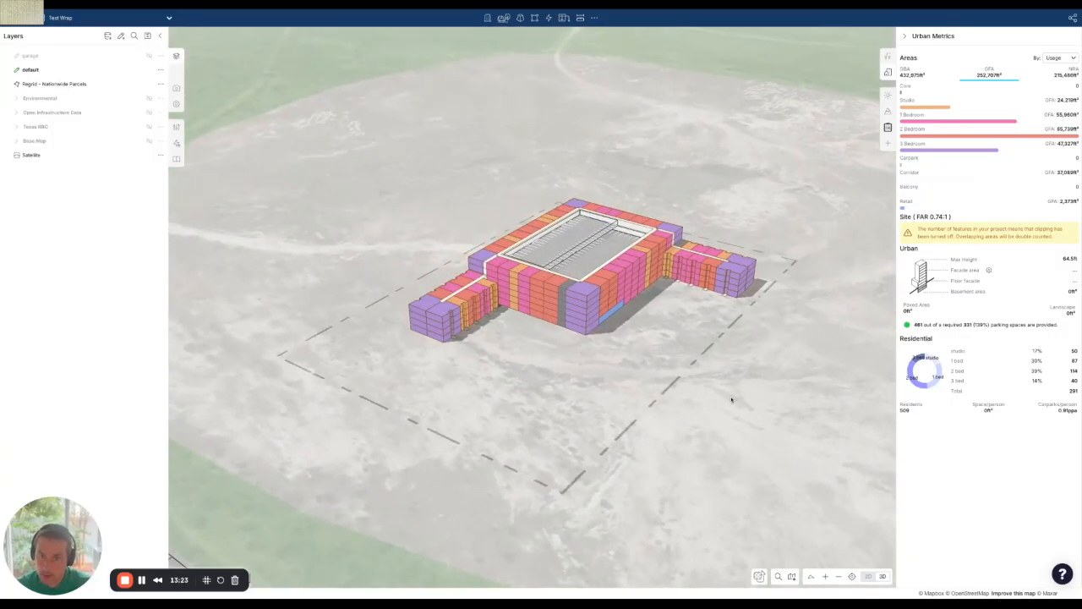
pyautogui.moveTo(721, 394)
pyautogui.mouseDown(button='right')
pyautogui.moveTo(725, 457)
pyautogui.moveTo(717, 393)
pyautogui.mouseUp(button='right')
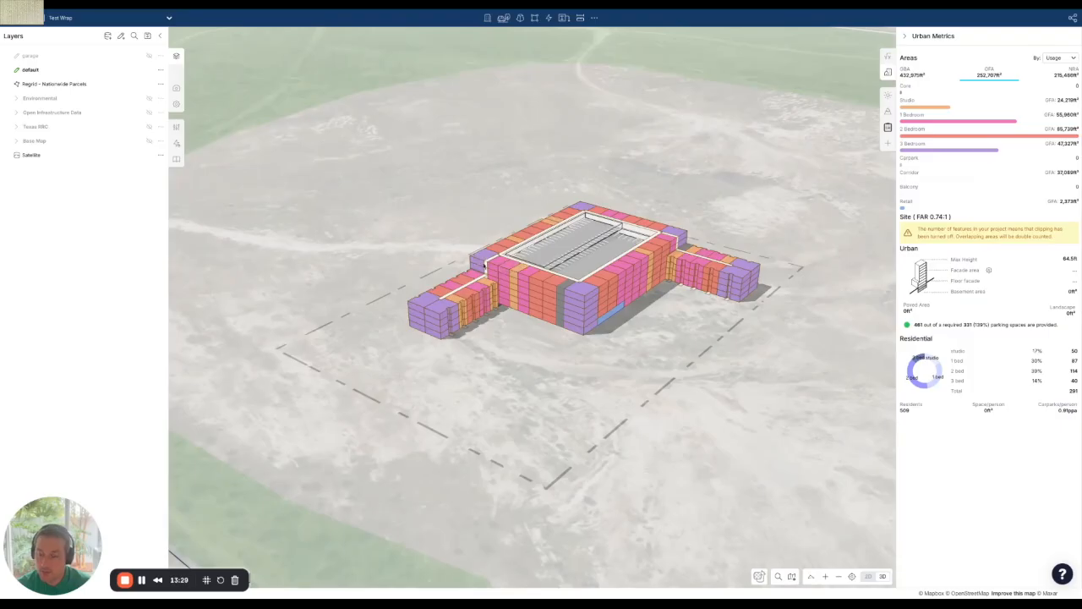
pyautogui.moveTo(521, 369); pyautogui.dragTo(529, 394, button='right')
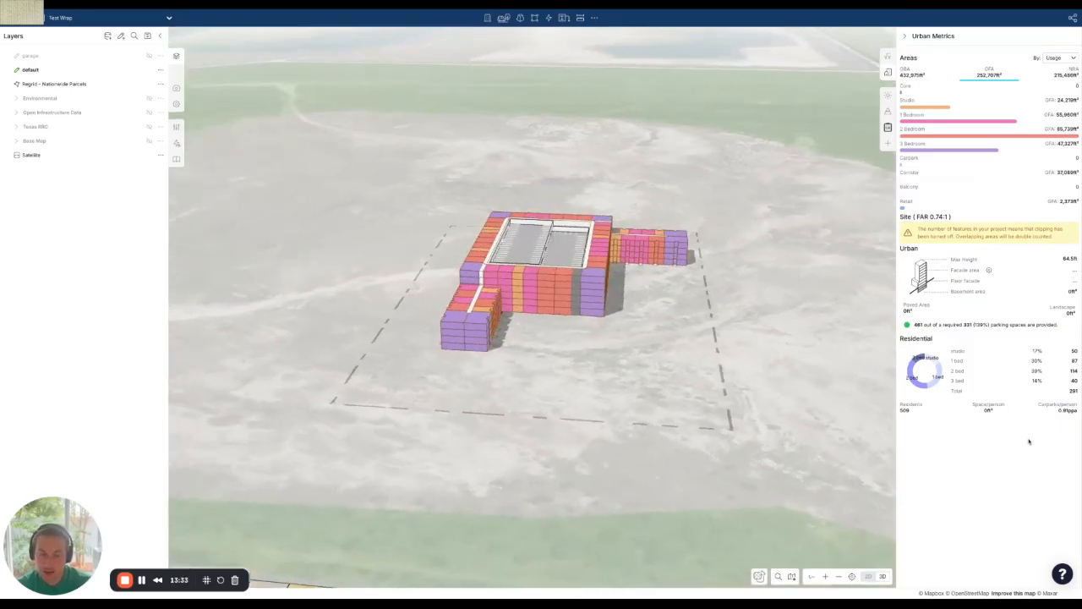
pyautogui.moveTo(804, 385)
pyautogui.mouseDown(button='right')
pyautogui.moveTo(823, 405)
pyautogui.moveTo(817, 391)
pyautogui.mouseUp(button='right')
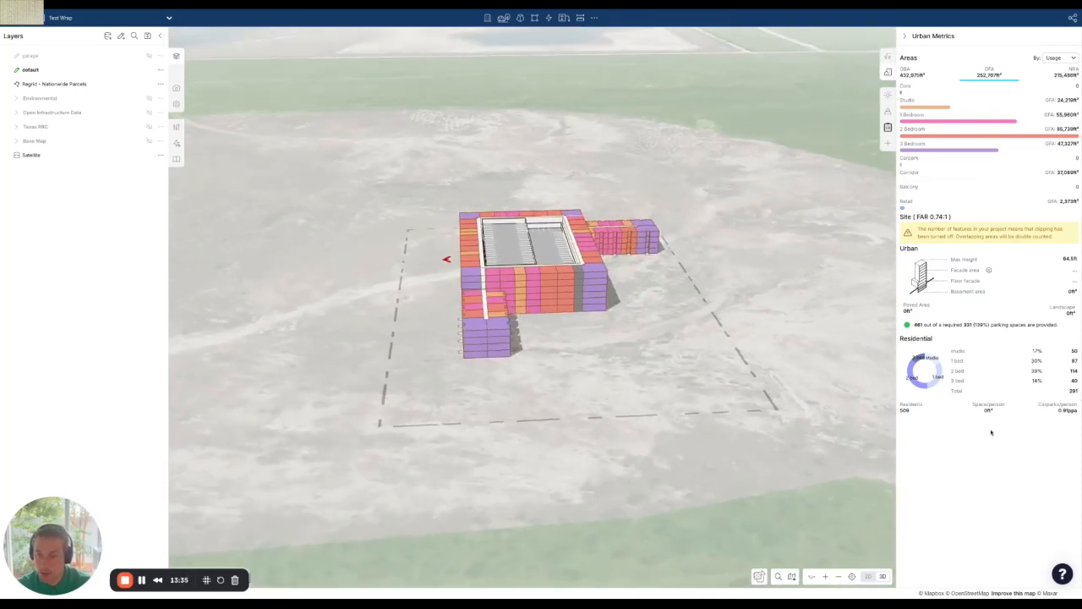
# - Select all 41 features of the main wrap building and its garage, and lower the building by one level
pyautogui.click(596, 291)
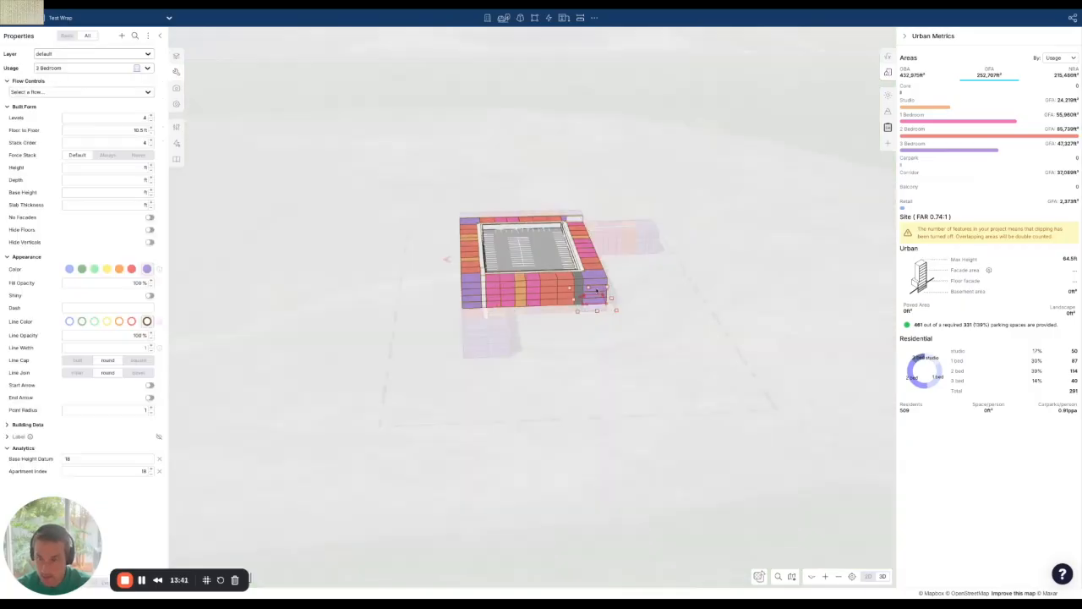
pyautogui.click(667, 291)
pyautogui.press('space')
pyautogui.scroll(3, 621, 132)
pyautogui.moveTo(350, 76); pyautogui.dragTo(694, 500)
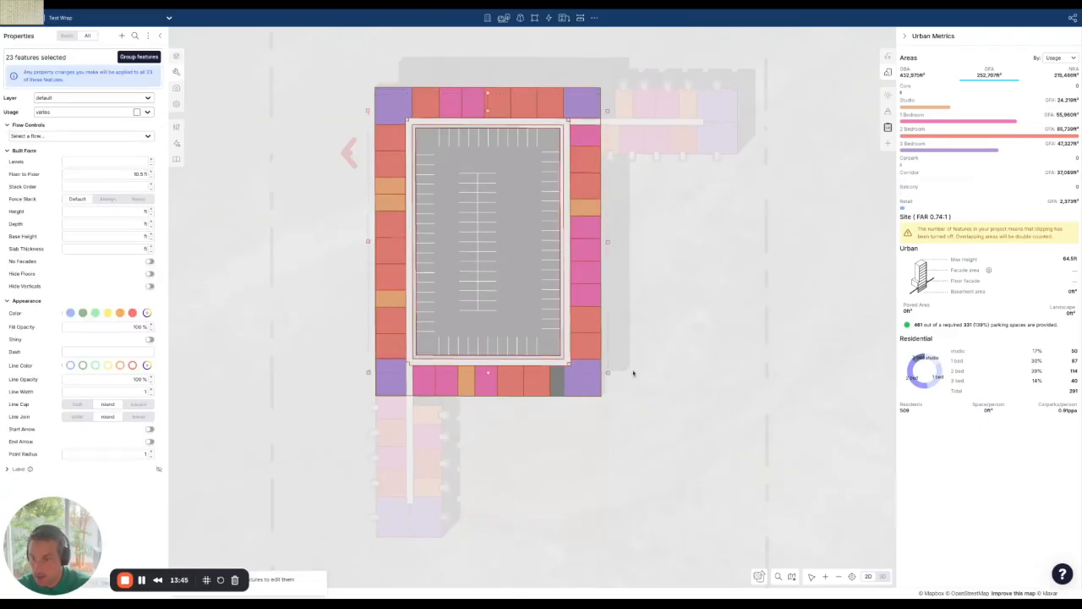
pyautogui.click(353, 267)
pyautogui.moveTo(353, 77); pyautogui.dragTo(691, 446)
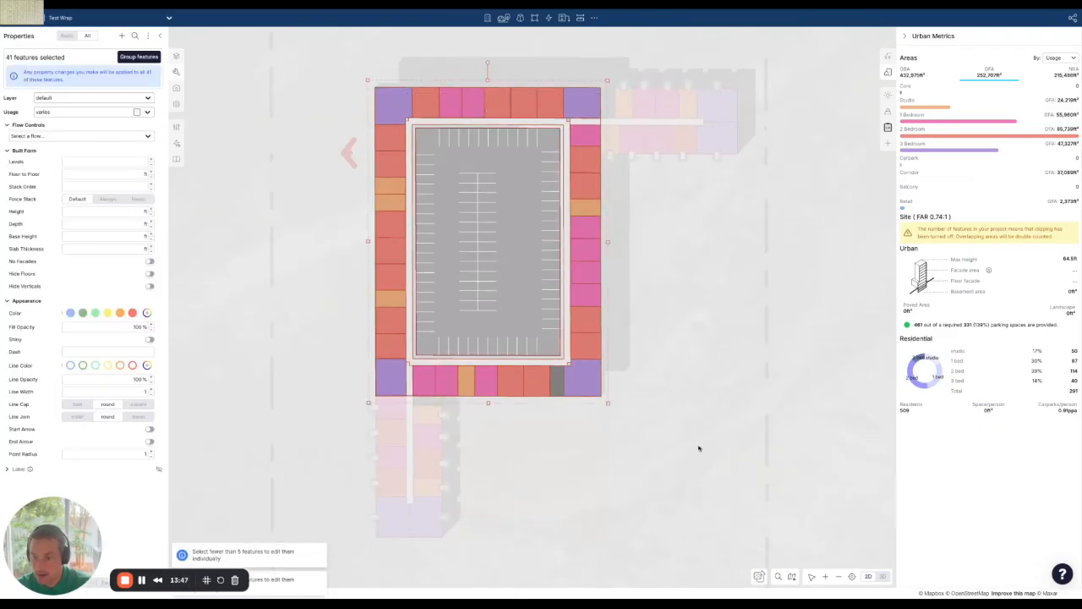
pyautogui.press('space')
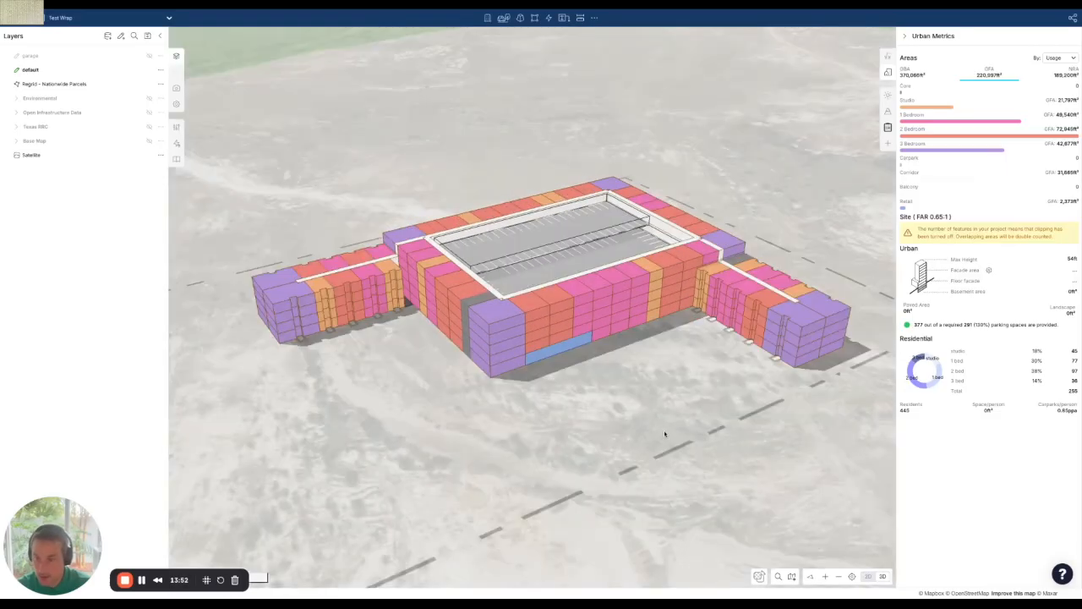
pyautogui.moveTo(512, 441); pyautogui.dragTo(530, 432, button='right')
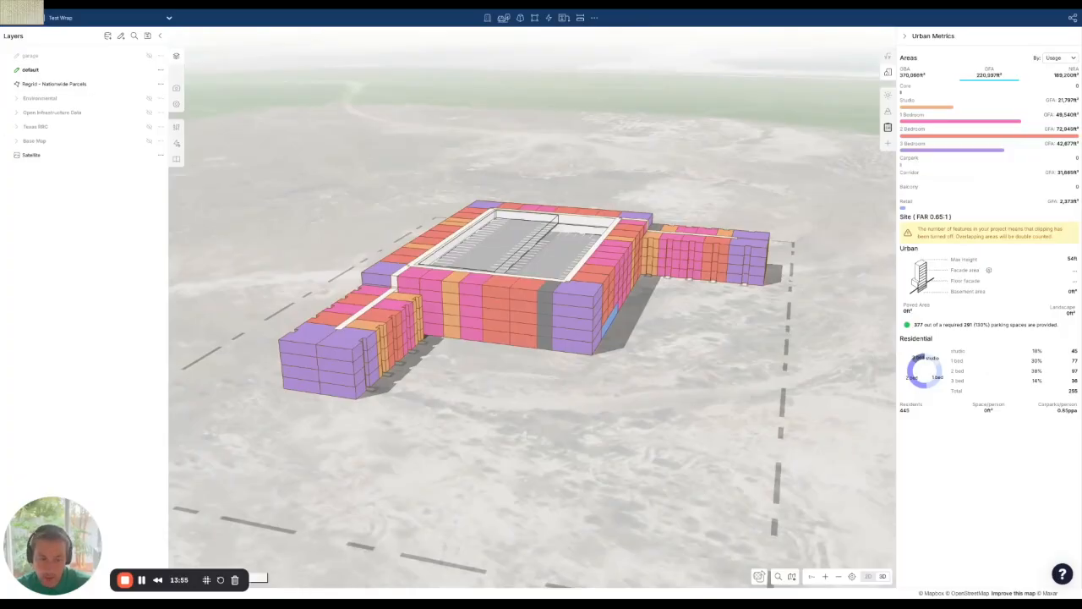
pyautogui.moveTo(713, 372); pyautogui.dragTo(679, 380, button='right')
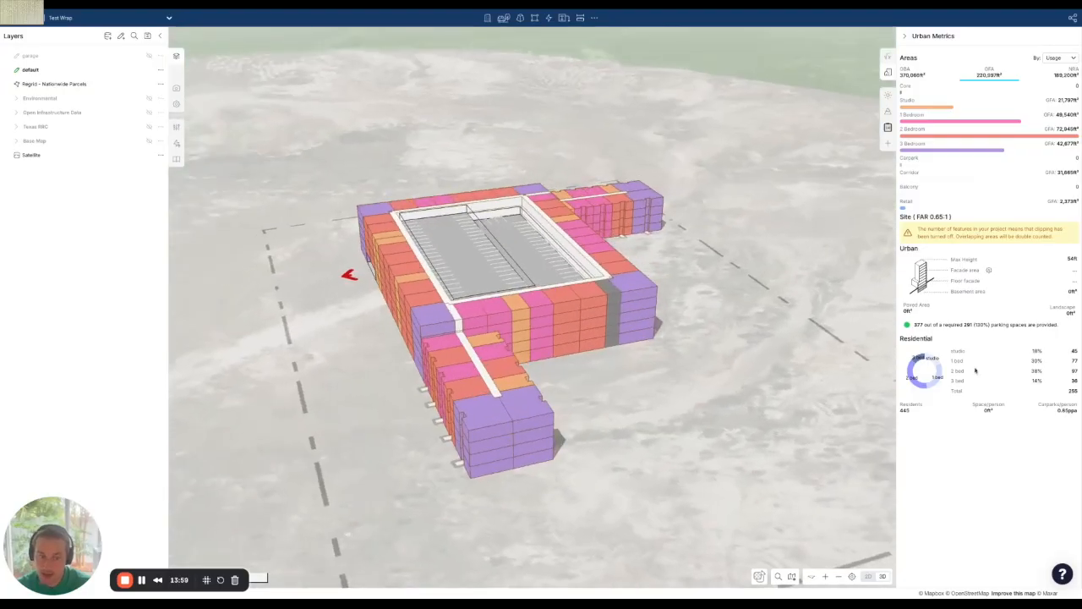
pyautogui.moveTo(850, 421); pyautogui.dragTo(785, 411, button='right')
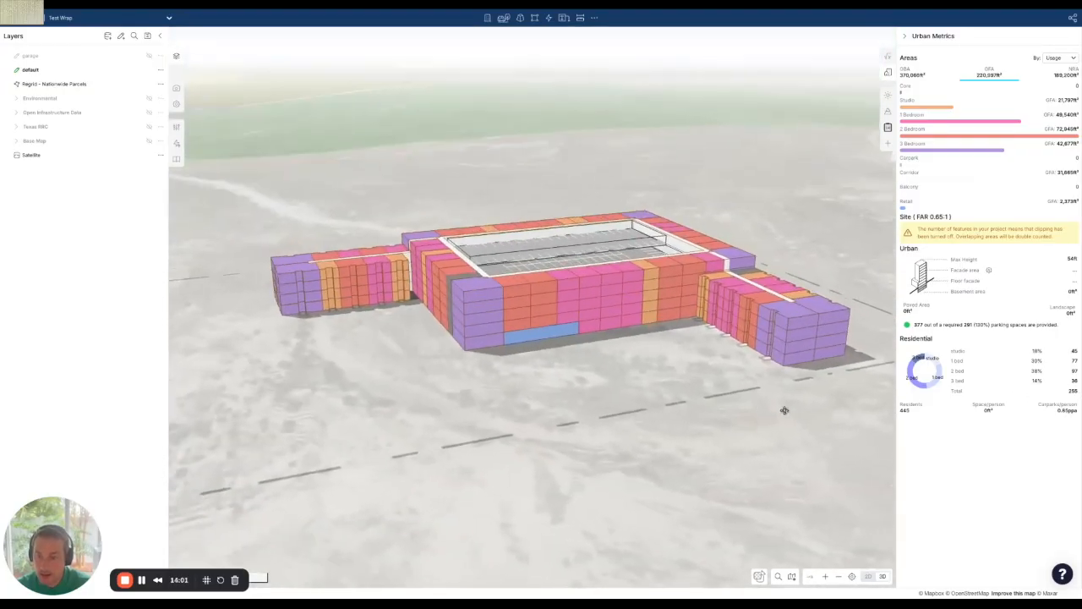
pyautogui.moveTo(505, 448); pyautogui.dragTo(335, 362, button='right')
pyautogui.moveTo(656, 475); pyautogui.dragTo(654, 486, button='right')
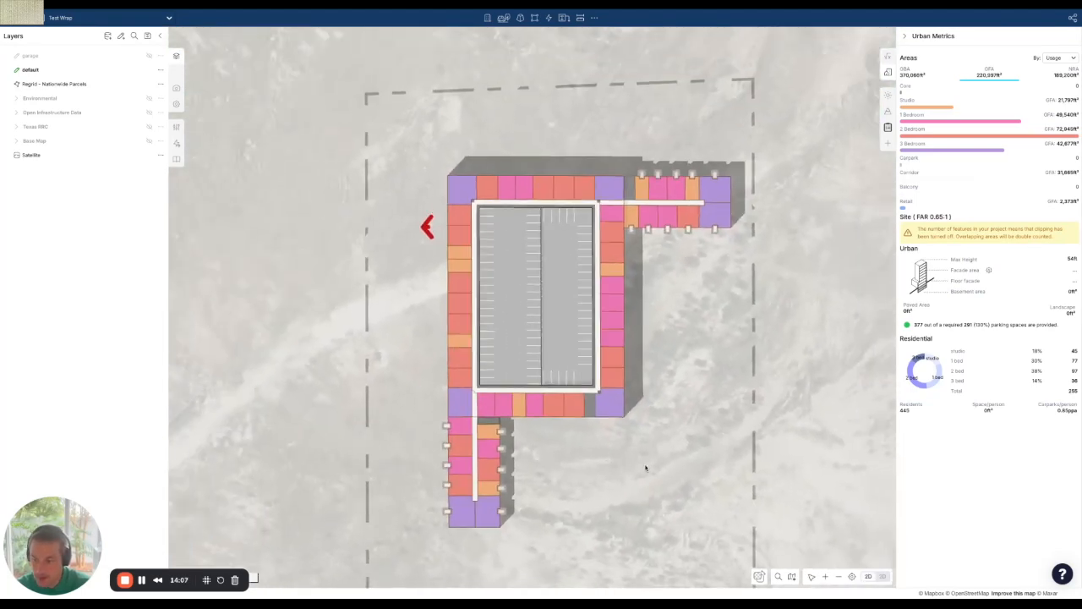
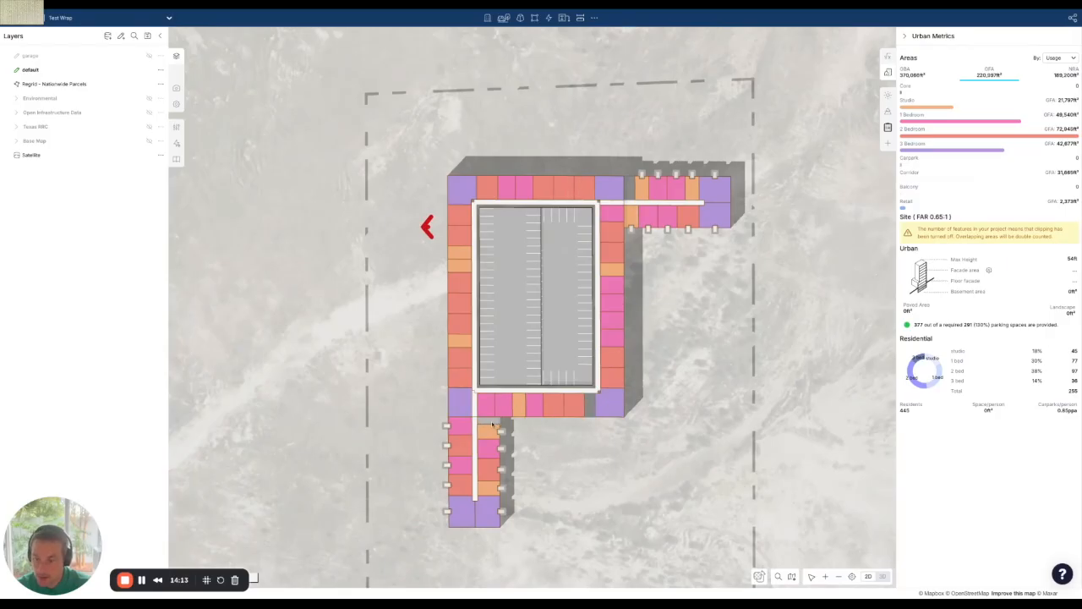
pyautogui.click(488, 409)
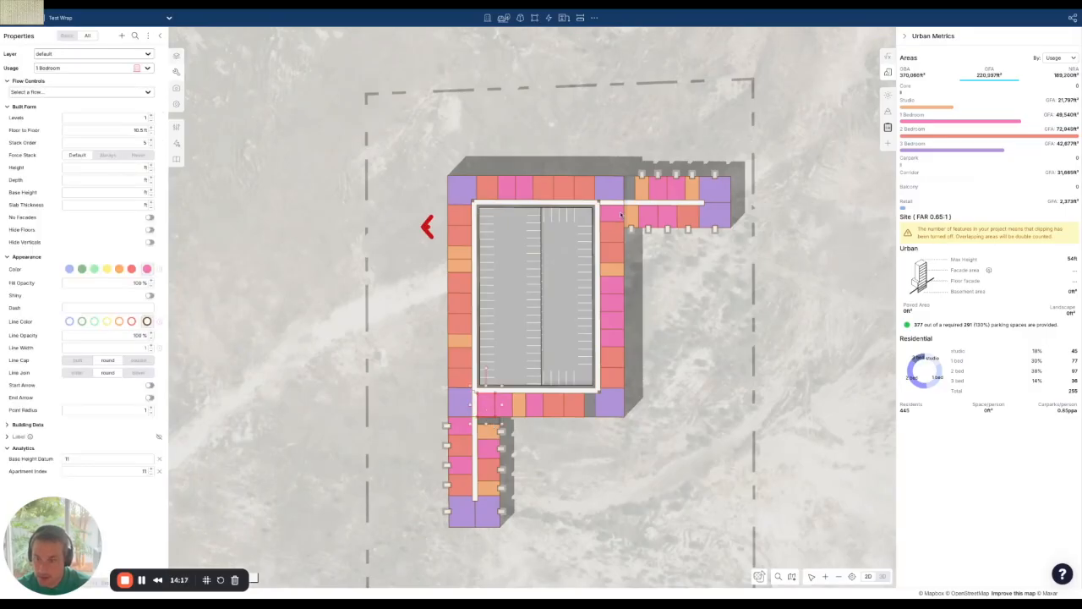
pyautogui.click(58, 70)
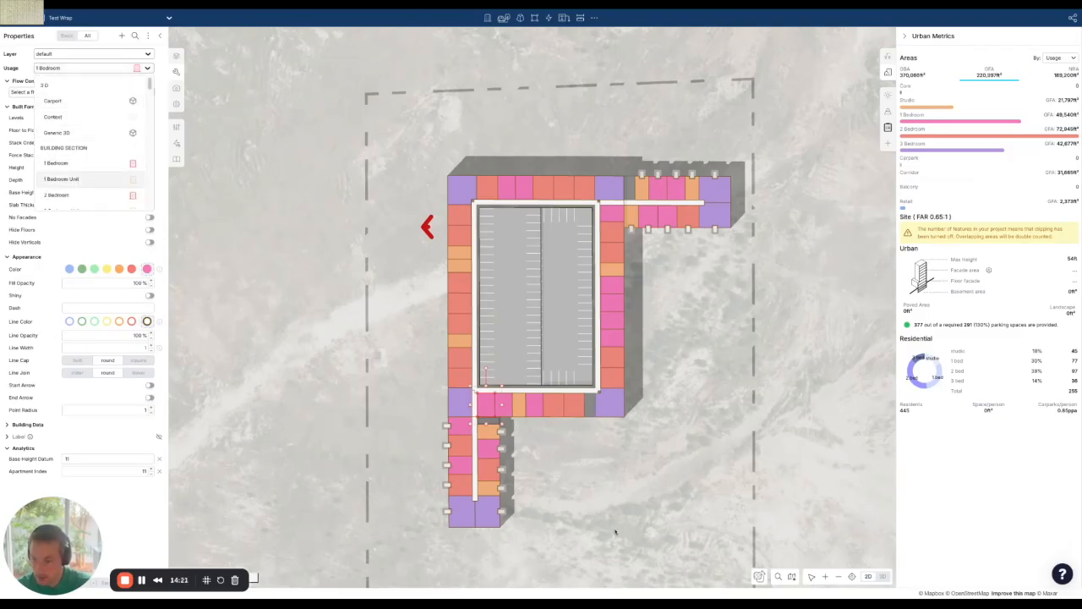
pyautogui.click(643, 541)
# - Delete the stacked 1-bedroom units above the lower wing's core, directly beside the corridor
pyautogui.scroll(5, 462, 410)
pyautogui.scroll(4, 556, 446)
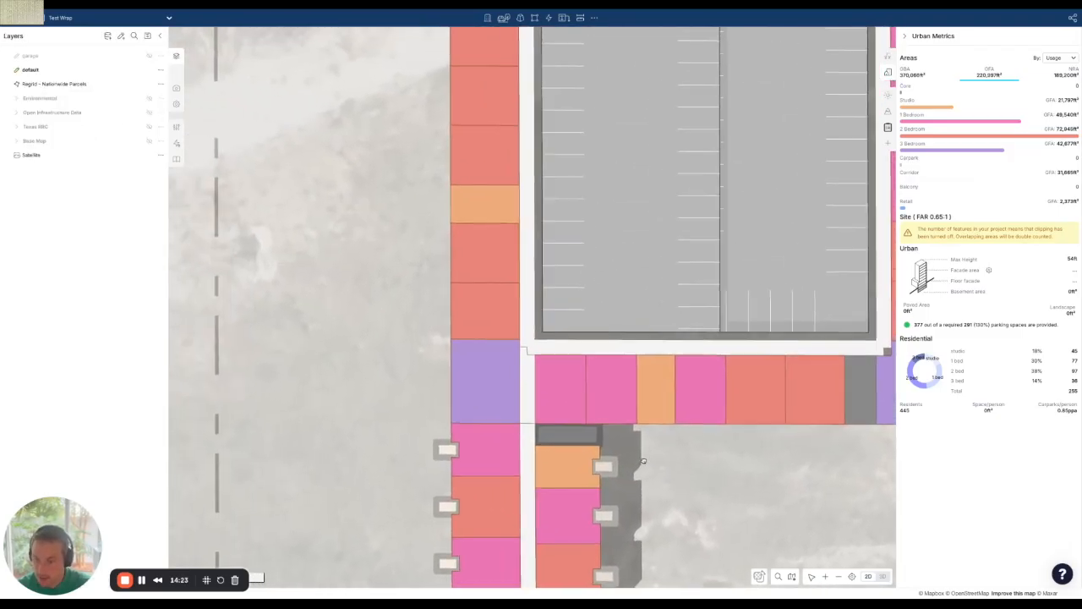
pyautogui.click(566, 416)
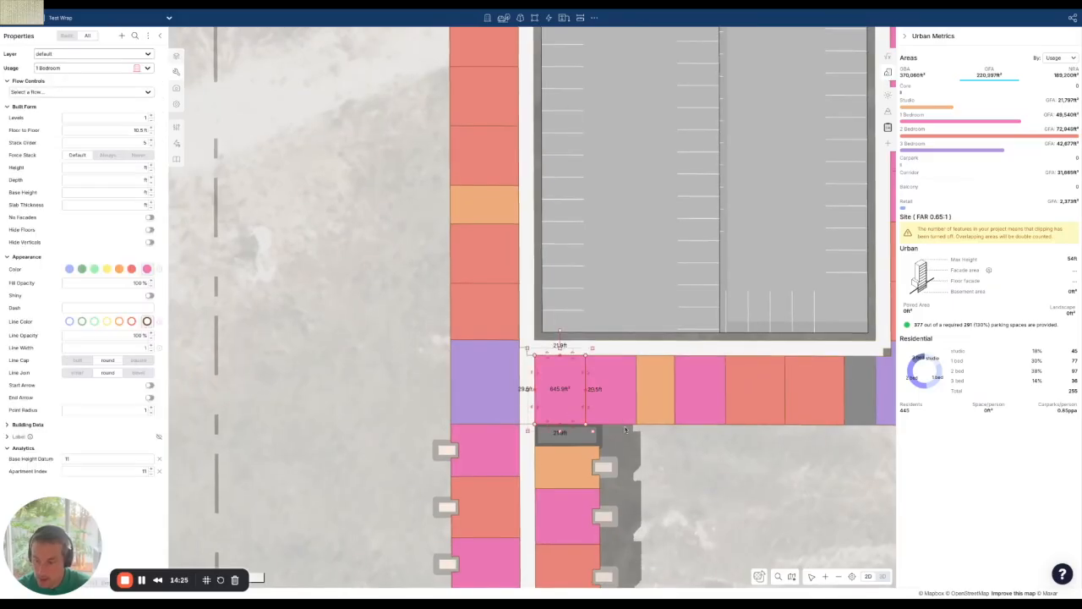
pyautogui.press('space')
pyautogui.press('space')
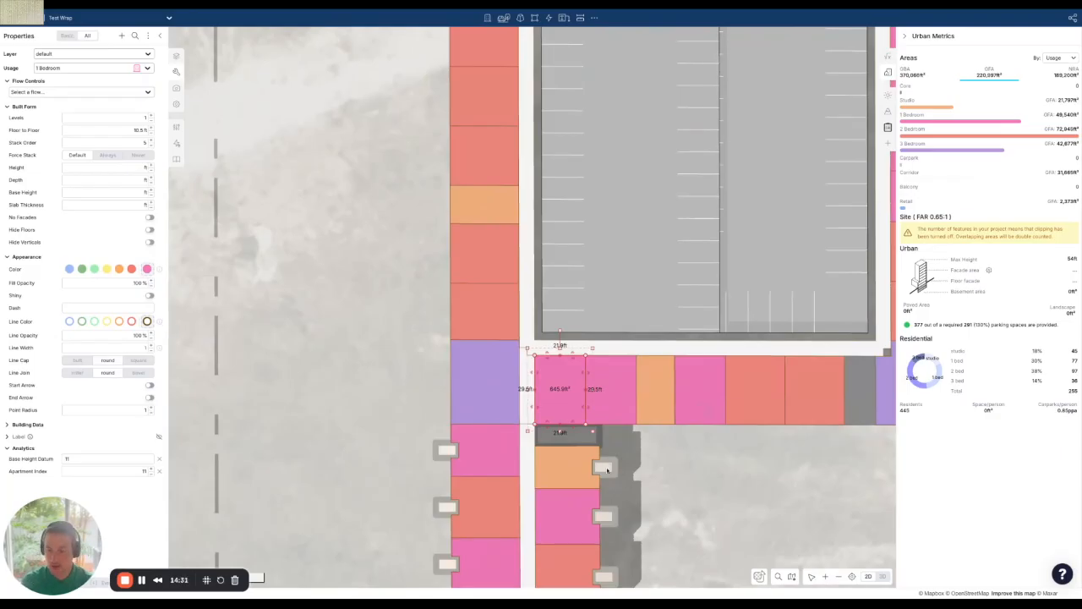
pyautogui.press('Delete')
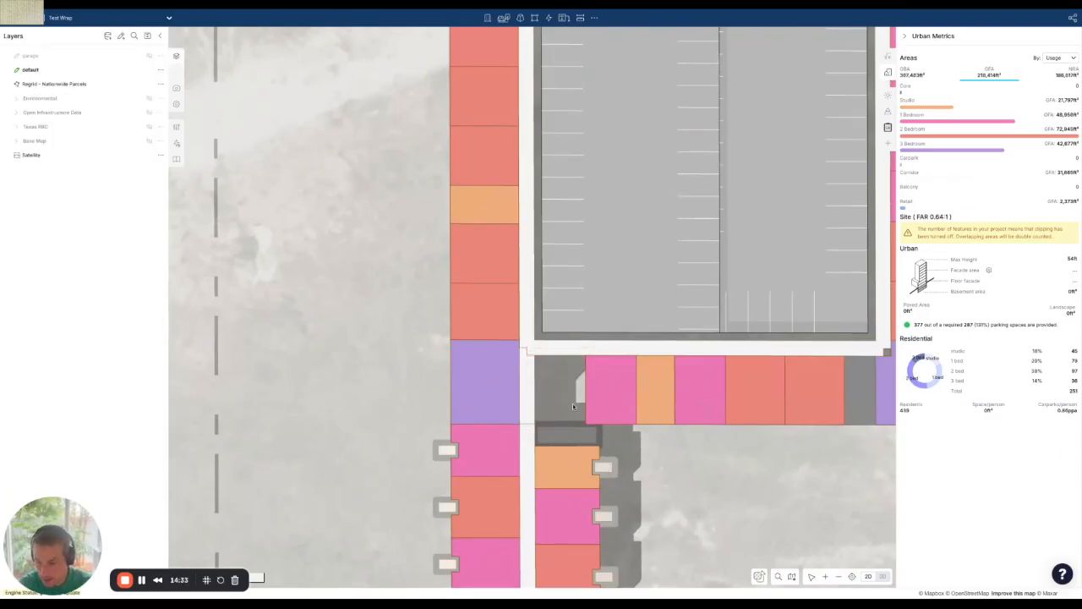
# - Draw a narrow rectangle about 8 ft by 29.5 ft in the gap, along the corridor to the lower wing
pyautogui.press('r')
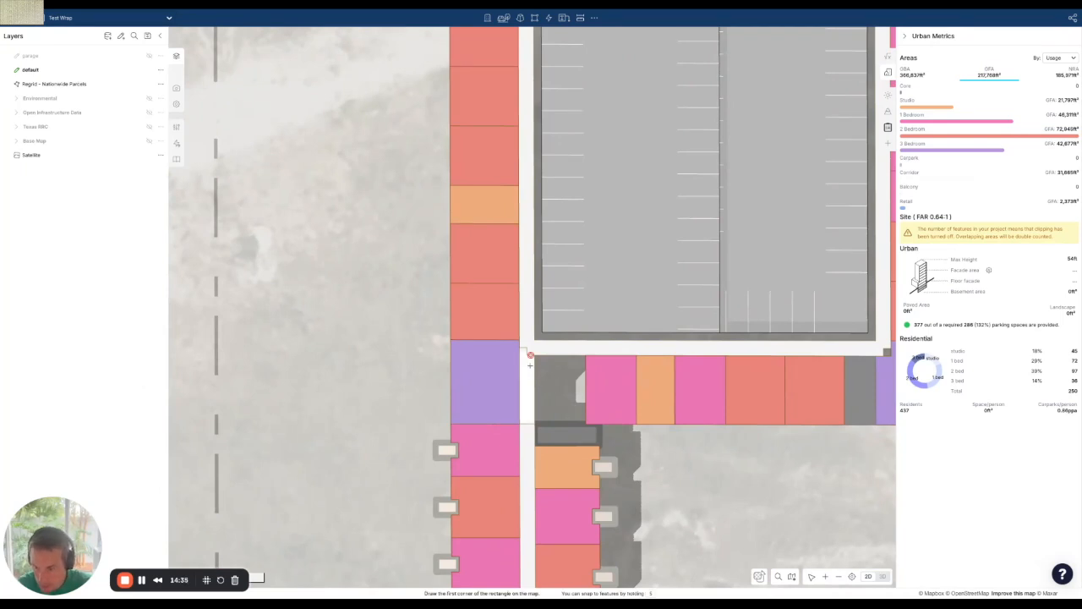
pyautogui.click(535, 355)
pyautogui.click(536, 423)
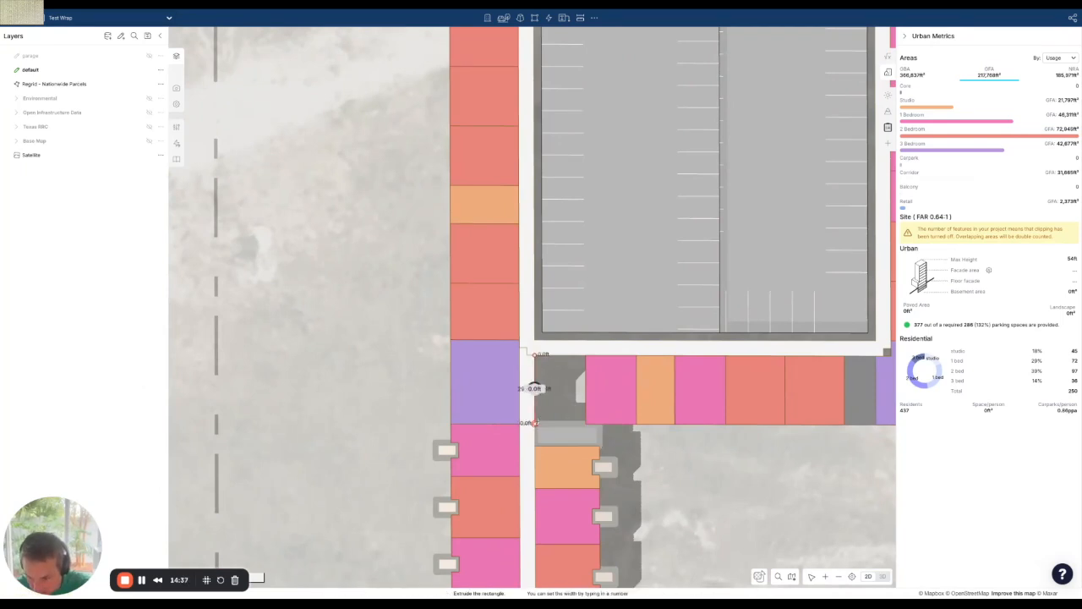
pyautogui.click(554, 414)
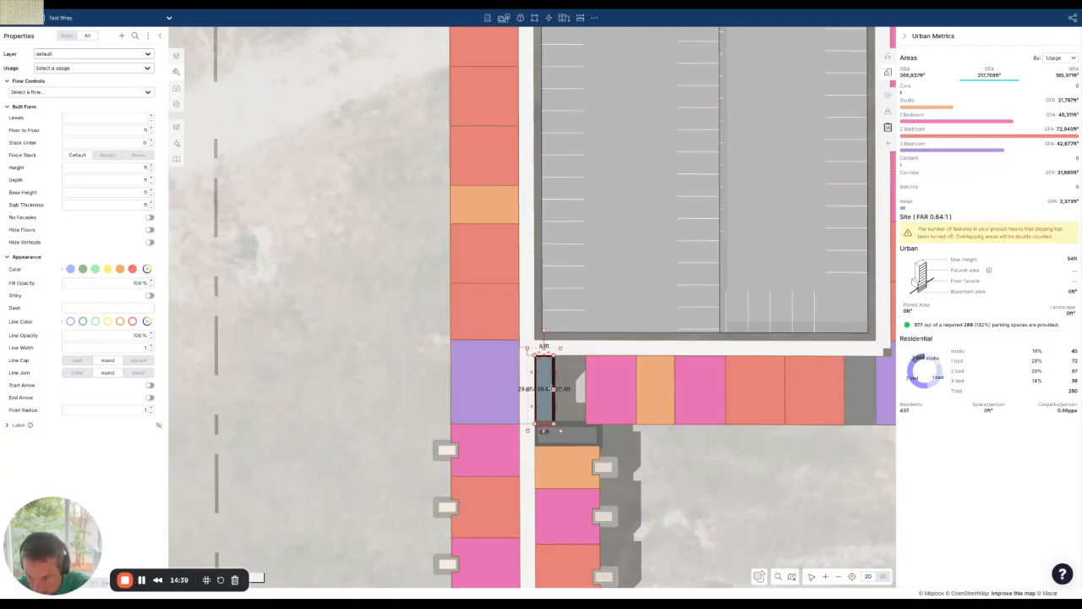
# - Draw a small rectangle about 8.4 ft by 10.5 ft beside the narrow one, against the garage corridor
pyautogui.press('Escape')
pyautogui.press('r')
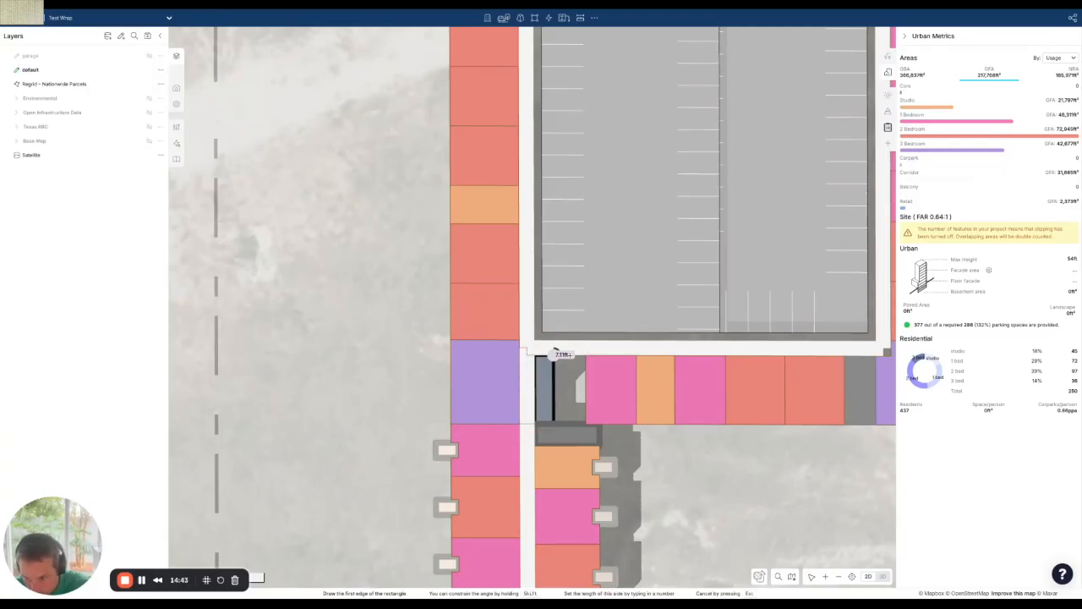
pyautogui.click(552, 355)
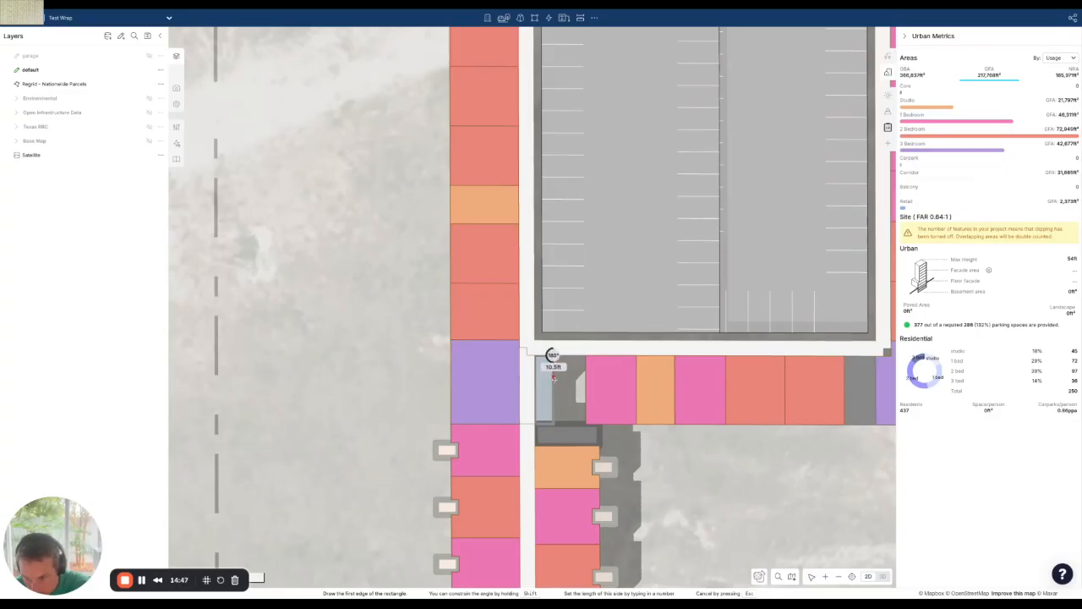
pyautogui.click(554, 378)
pyautogui.click(574, 378)
# - Move the neighbouring stacked 1-bedroom units over so they sit flush against the small rectangle
pyautogui.click(592, 404)
pyautogui.click(591, 398)
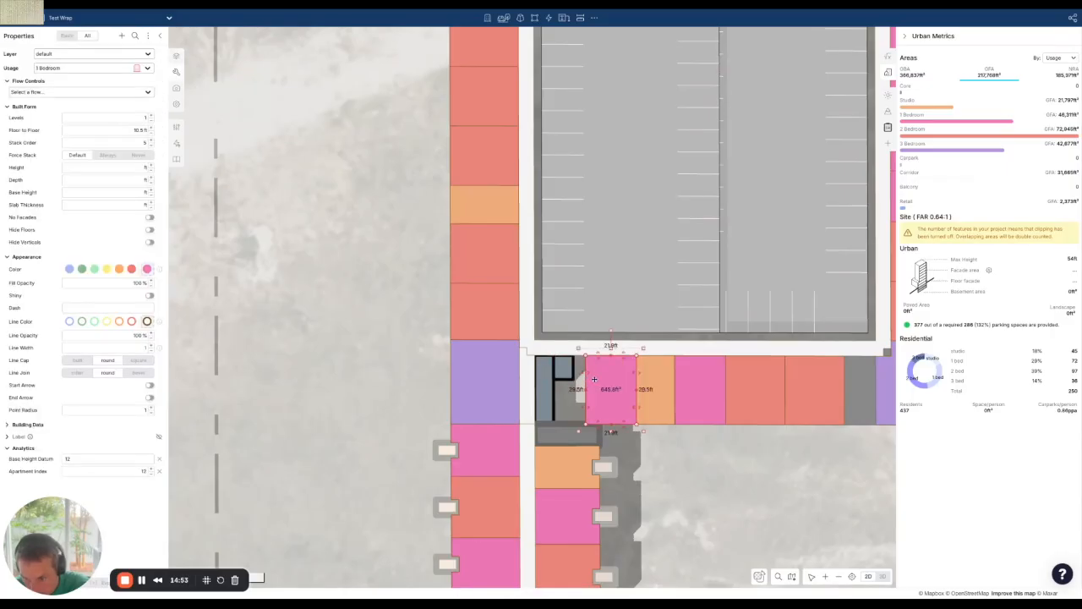
pyautogui.press('m')
pyautogui.click(574, 355)
pyautogui.click(570, 358)
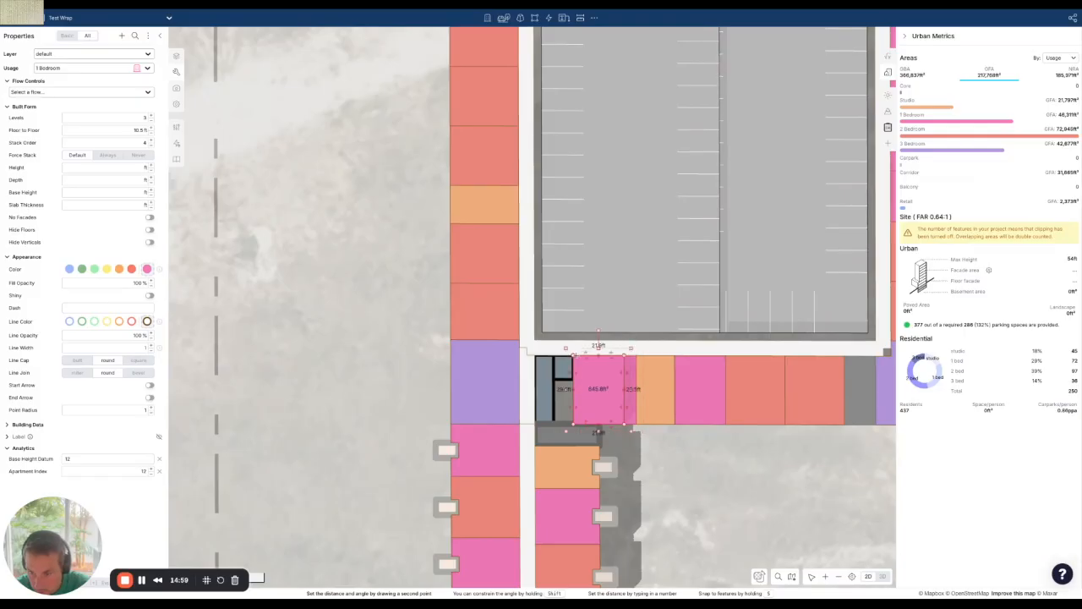
pyautogui.click(586, 356)
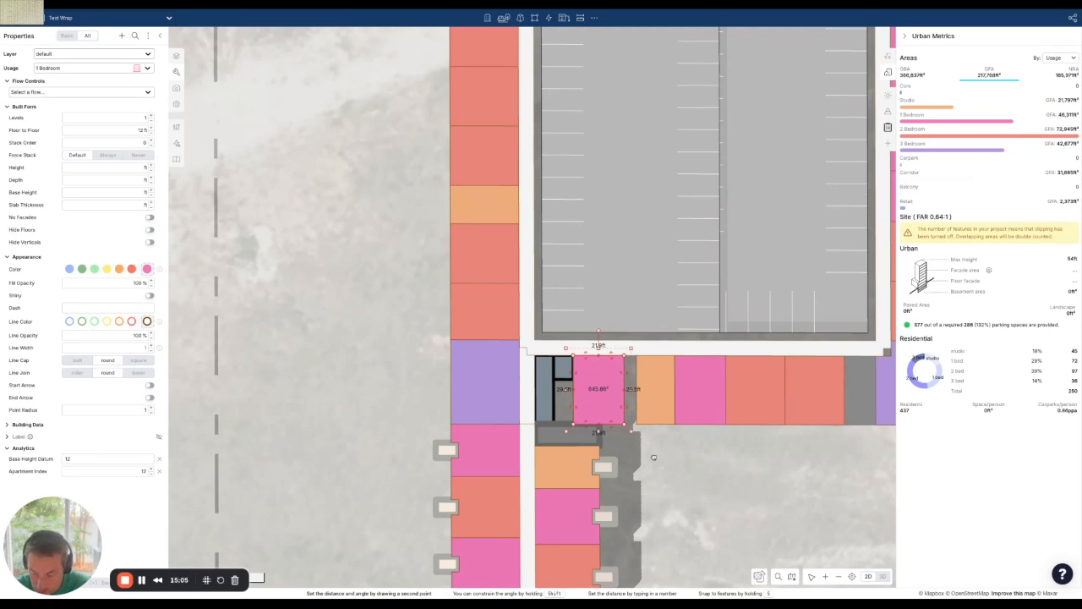
pyautogui.press('Escape')
# - Shorten the narrow rectangle along the corridor by about 8 ft at its lower end
pyautogui.scroll(2, 576, 430)
pyautogui.moveTo(609, 451); pyautogui.dragTo(612, 413)
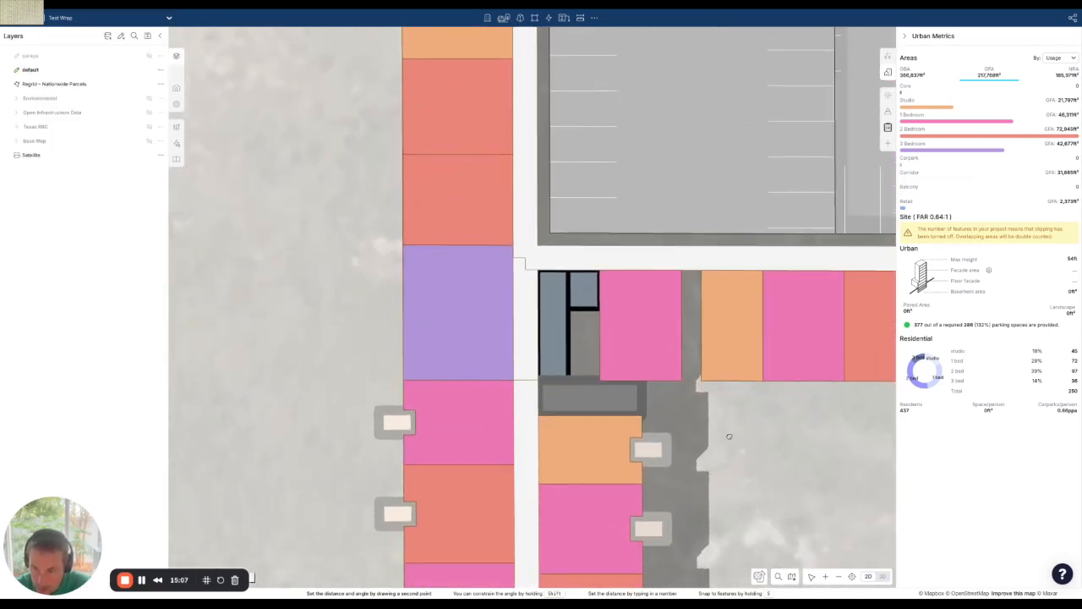
pyautogui.click(556, 352)
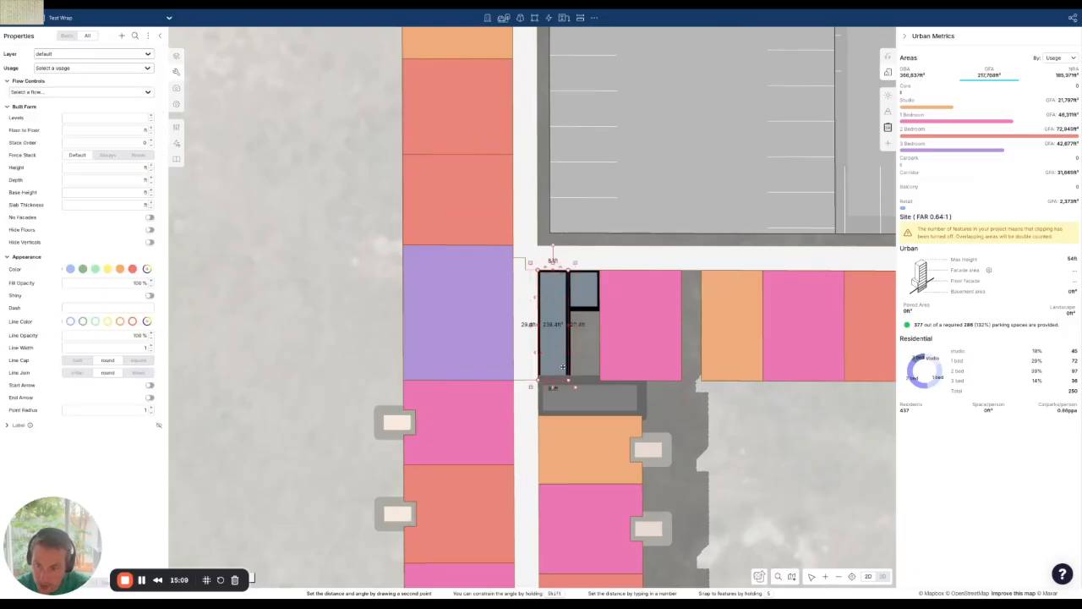
pyautogui.moveTo(563, 380); pyautogui.dragTo(564, 350)
pyautogui.press('Escape')
# - Try to extend the wing's core upward into the gap around the two new rectangles
pyautogui.click(576, 383)
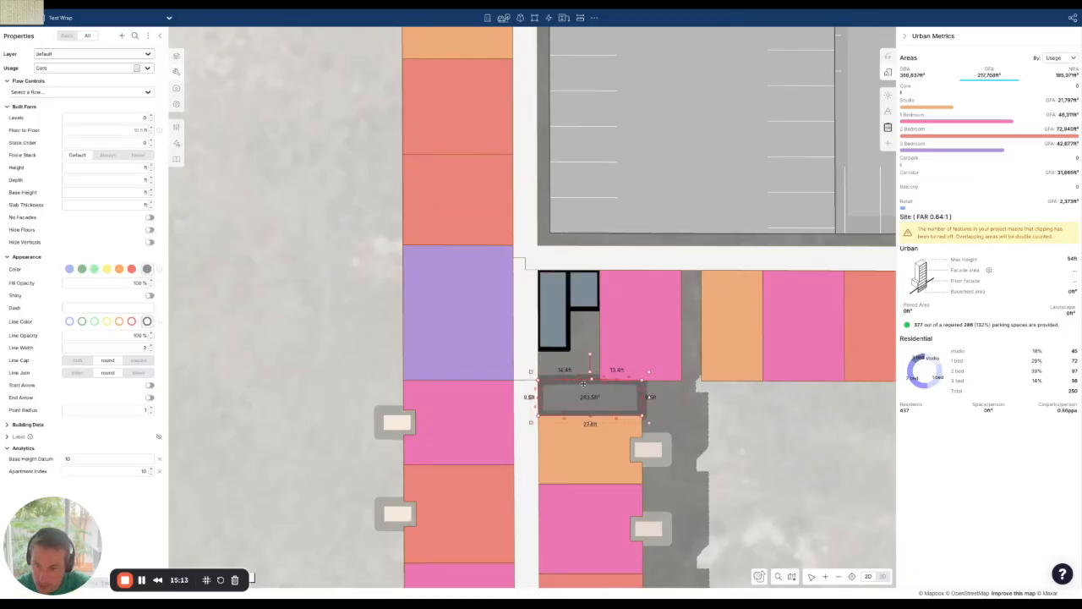
pyautogui.moveTo(576, 379); pyautogui.dragTo(565, 349)
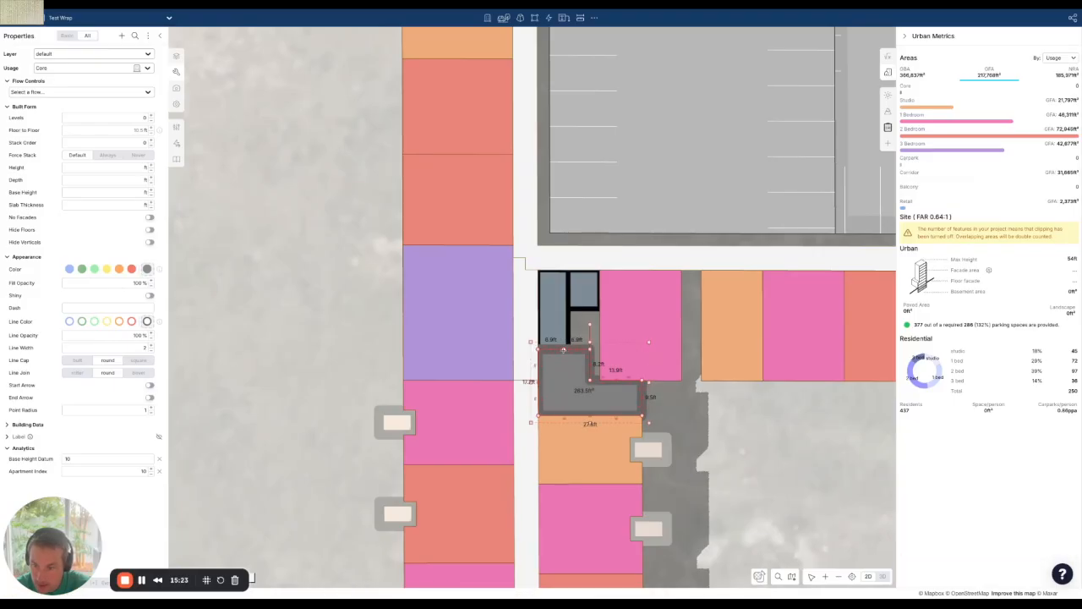
pyautogui.moveTo(570, 349); pyautogui.dragTo(595, 327)
# - Delete the core block between the wing's upper studio and the two new rectangles
pyautogui.scroll(-3, 588, 348)
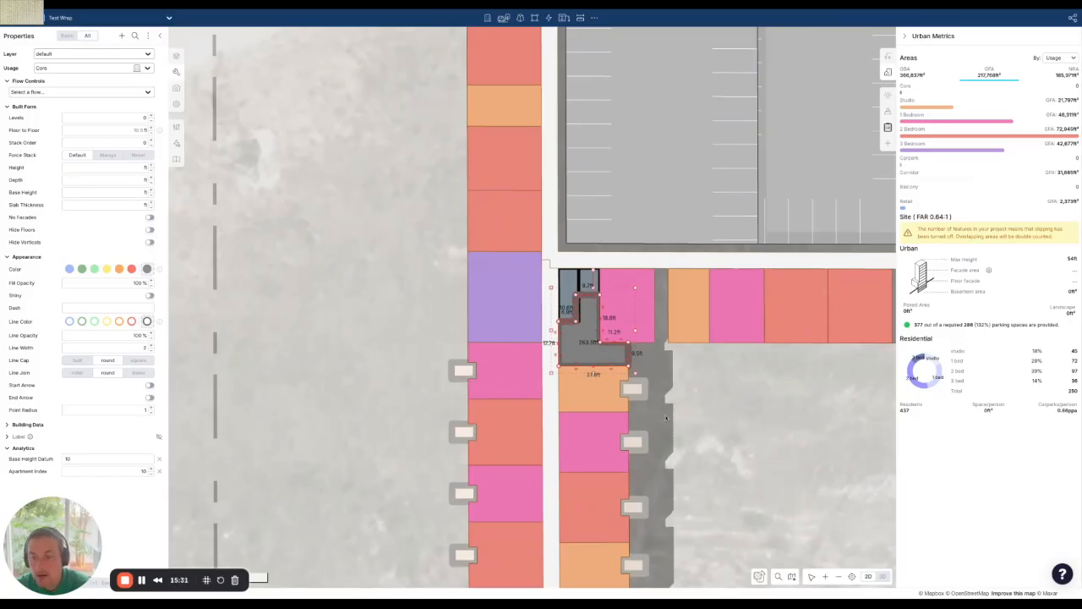
pyautogui.moveTo(716, 421); pyautogui.dragTo(644, 332)
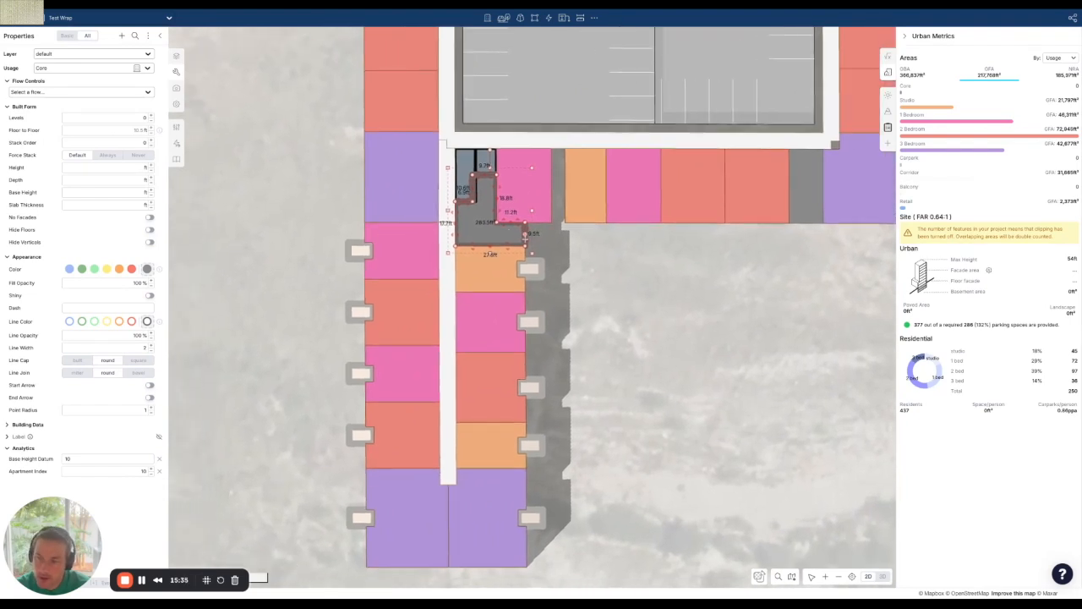
pyautogui.press('Delete')
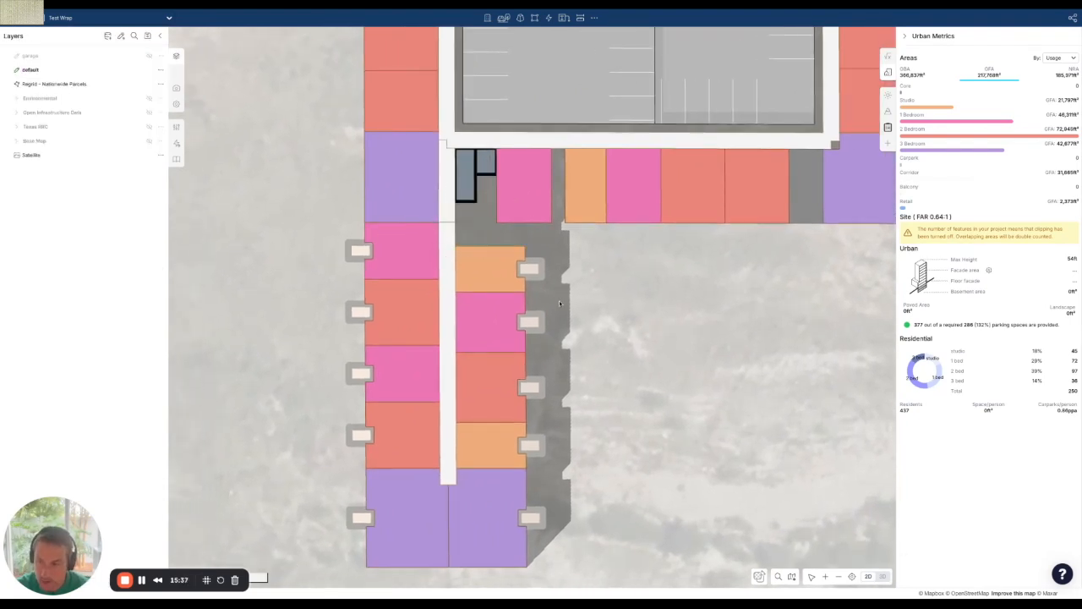
# - Extend the wing's upper studio to fill the removed core's space, up to the 1-bedroom row's outer edge
pyautogui.click(466, 261)
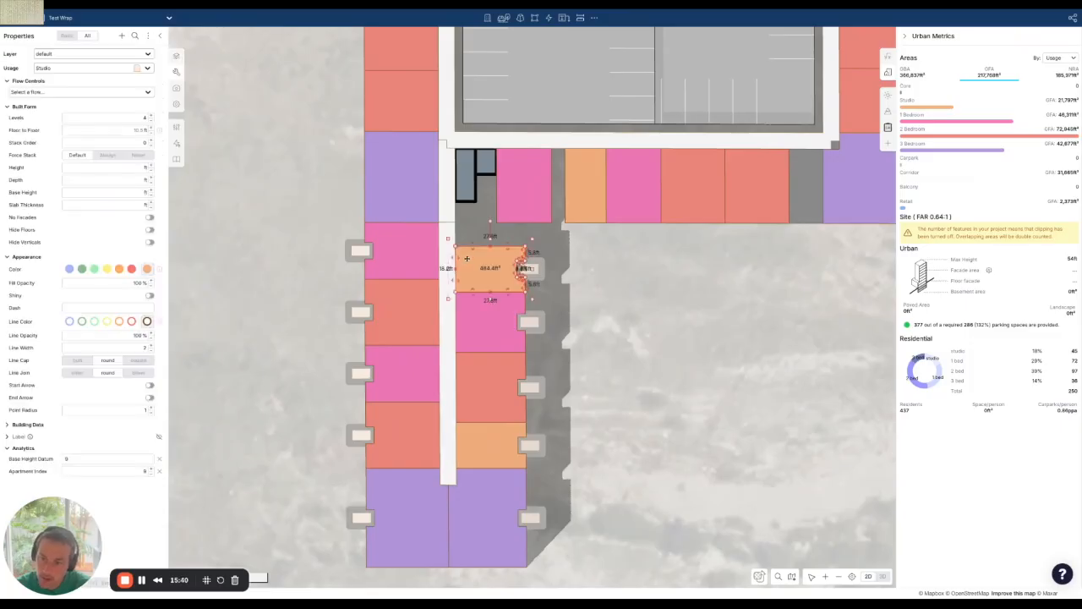
pyautogui.moveTo(472, 247); pyautogui.dragTo(473, 223)
pyautogui.click(484, 211)
# - Extend the top-level 1-bedroom unit about 8.4 ft to the narrow rectangle and up to the small rectangle's underside
pyautogui.click(510, 199)
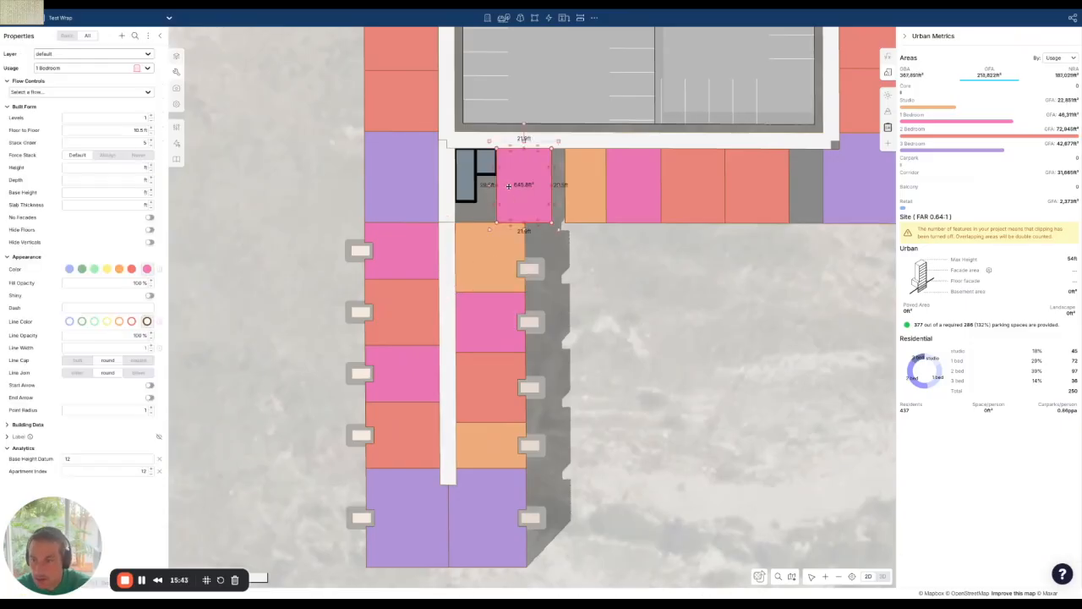
pyautogui.hotkey('ctrl', 'z')
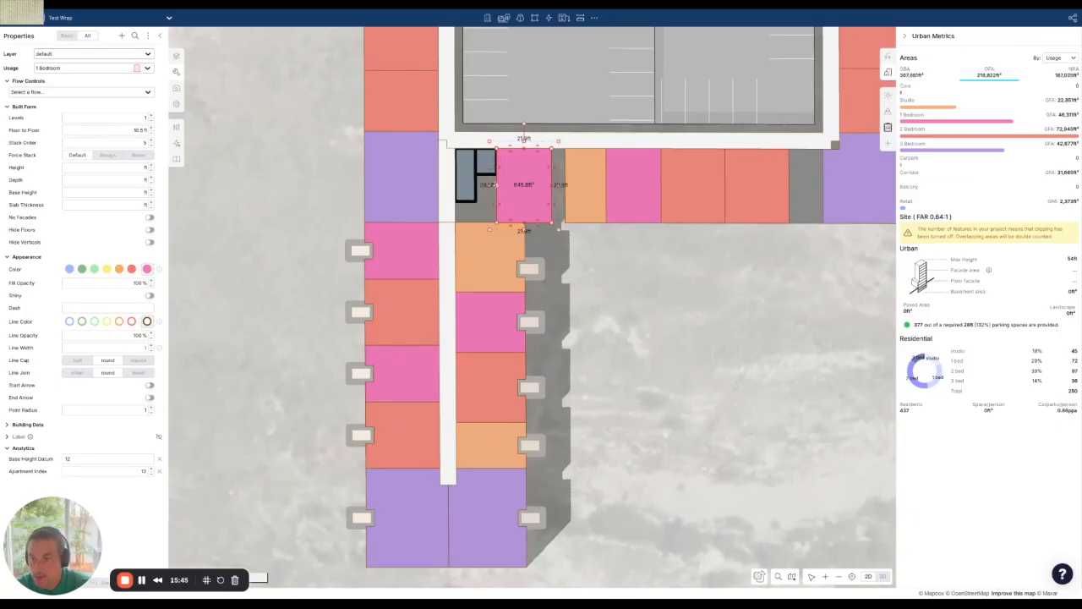
pyautogui.click(497, 185)
pyautogui.moveTo(496, 186); pyautogui.dragTo(482, 191)
pyautogui.scroll(3, 482, 191)
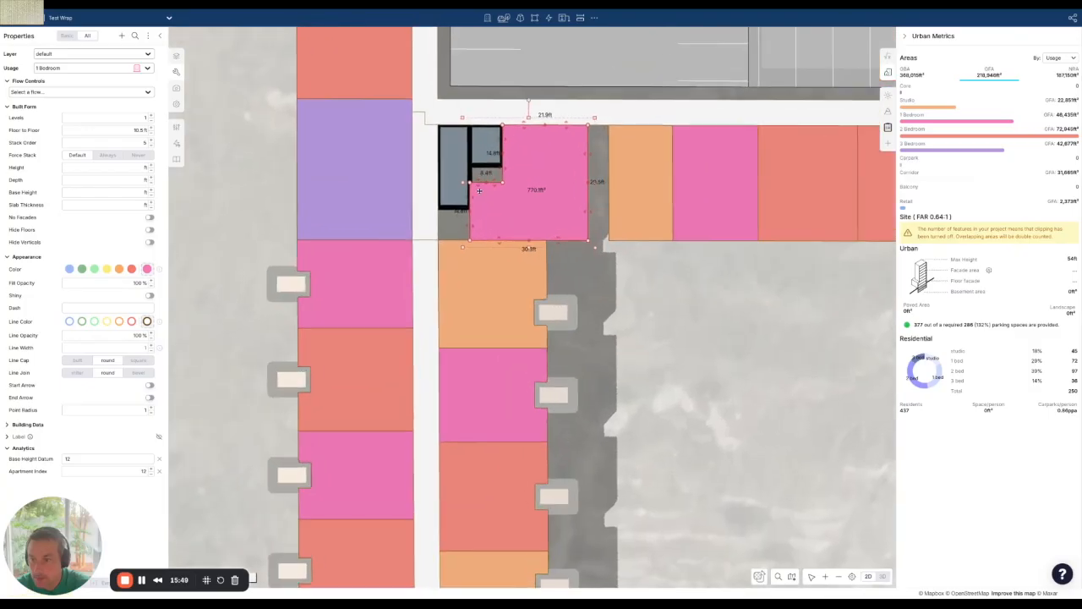
pyautogui.click(485, 182)
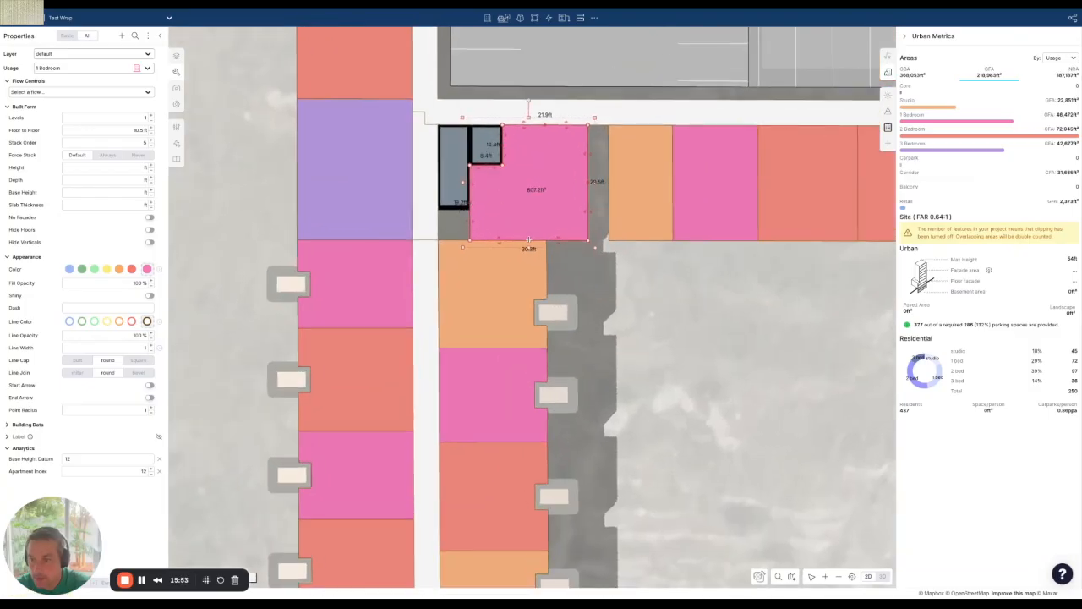
# - Notch the top-level 1-bedroom unit's lower-left corner up to the end of the narrow rectangle
pyautogui.click(521, 240)
pyautogui.moveTo(516, 241); pyautogui.dragTo(514, 208)
pyautogui.click(497, 253)
# - Notch the lower edge of the 3-level 1-bedroom unit, extend it to the narrow rectangle, and narrow the notch
pyautogui.click(521, 227)
pyautogui.click(545, 240)
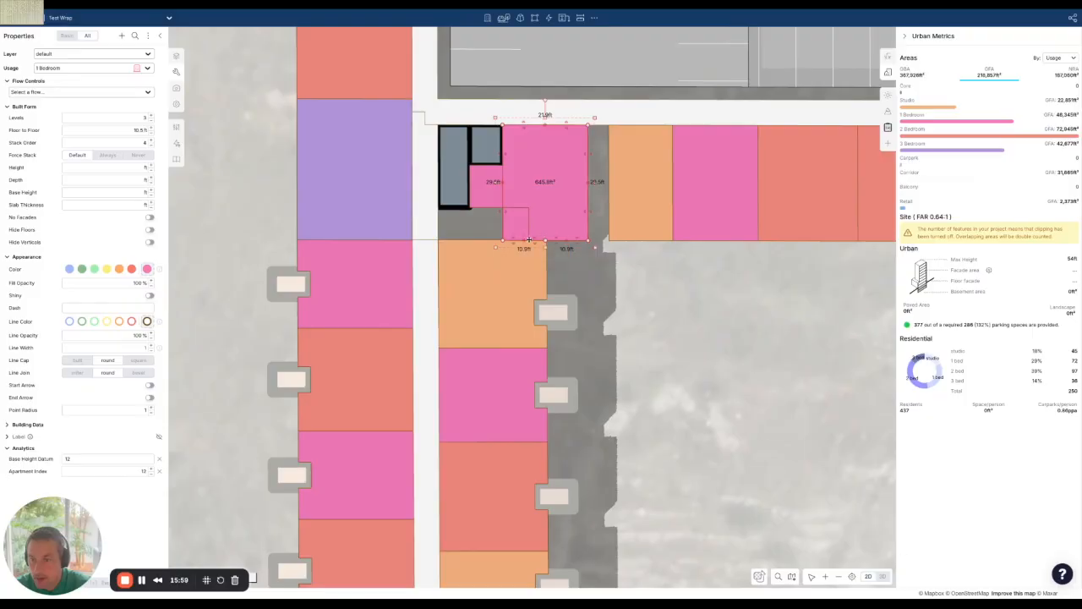
pyautogui.moveTo(532, 240); pyautogui.dragTo(525, 209)
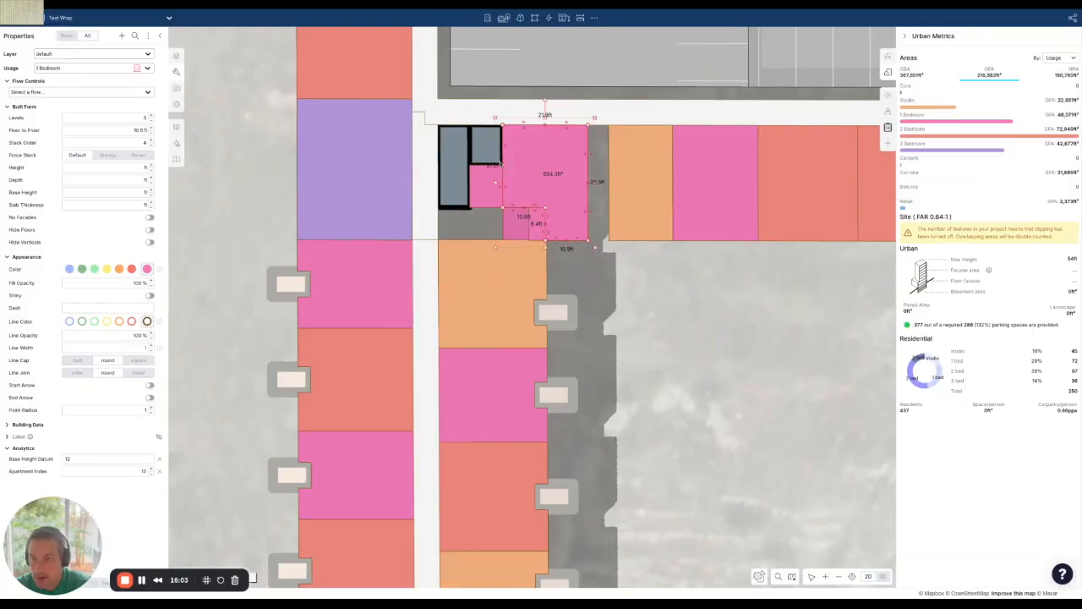
pyautogui.moveTo(503, 174); pyautogui.dragTo(471, 178)
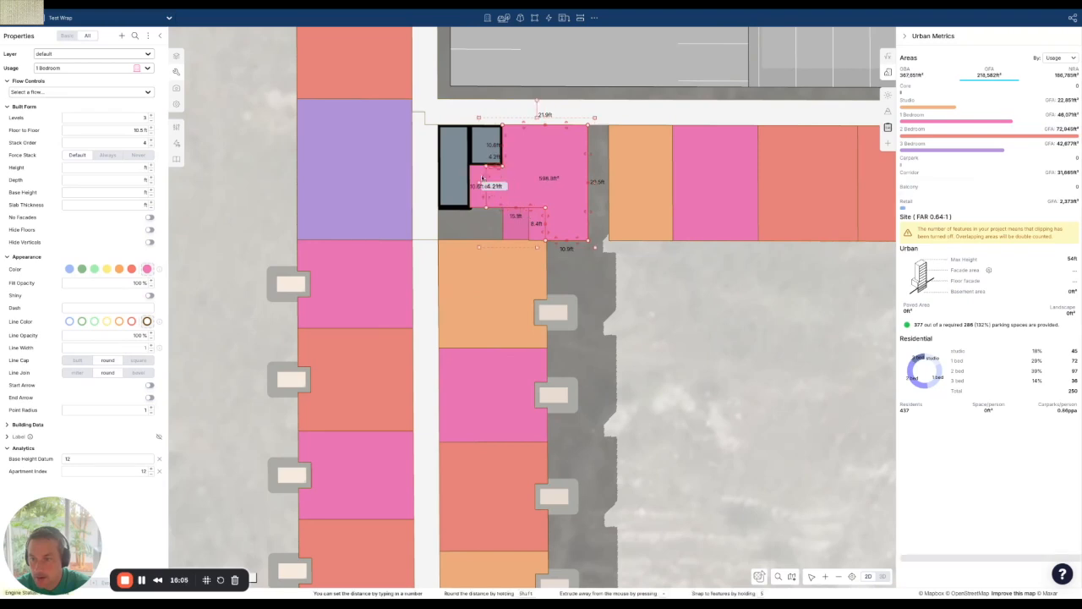
pyautogui.moveTo(548, 218); pyautogui.dragTo(502, 215)
pyautogui.click(619, 309)
# - Extend the studio's upper-left edge 8.24 ft into the notch below the narrow rectangle
pyautogui.click(487, 276)
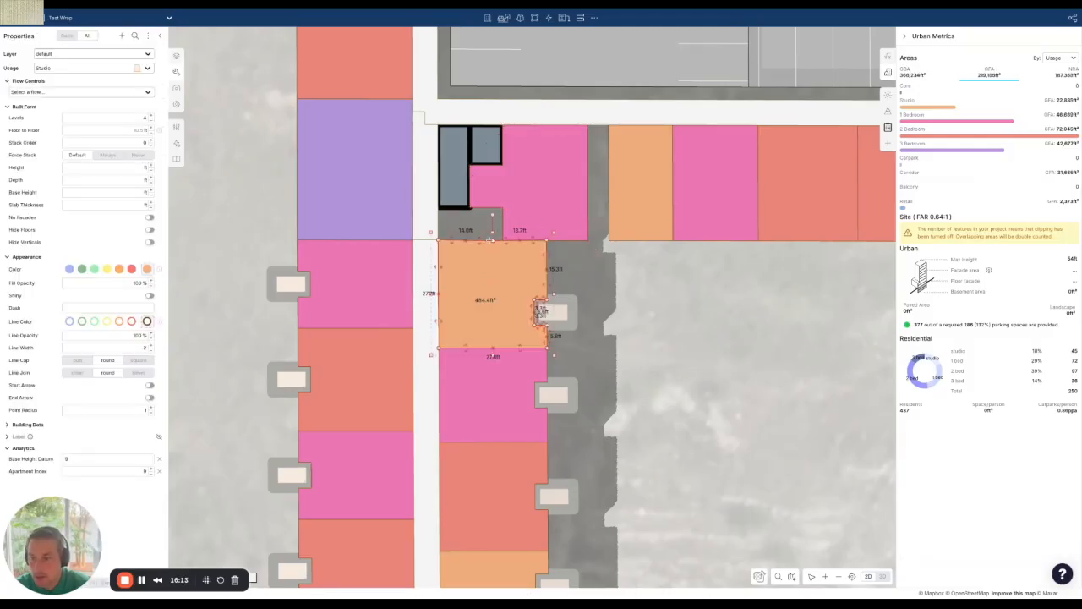
pyautogui.moveTo(479, 239); pyautogui.dragTo(479, 209)
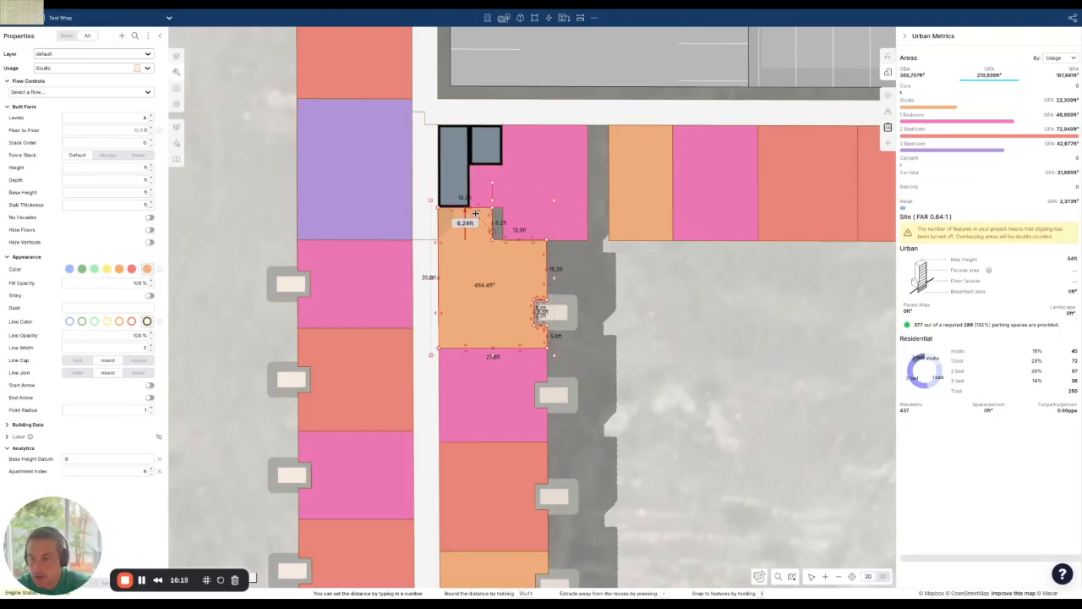
pyautogui.click(615, 317)
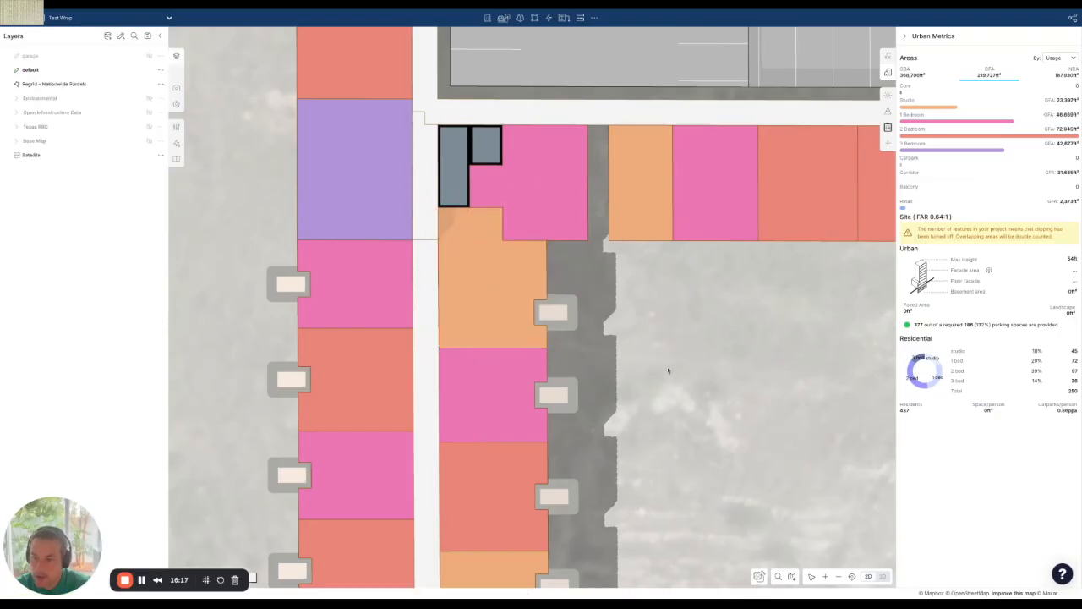
pyautogui.scroll(-3, 640, 273)
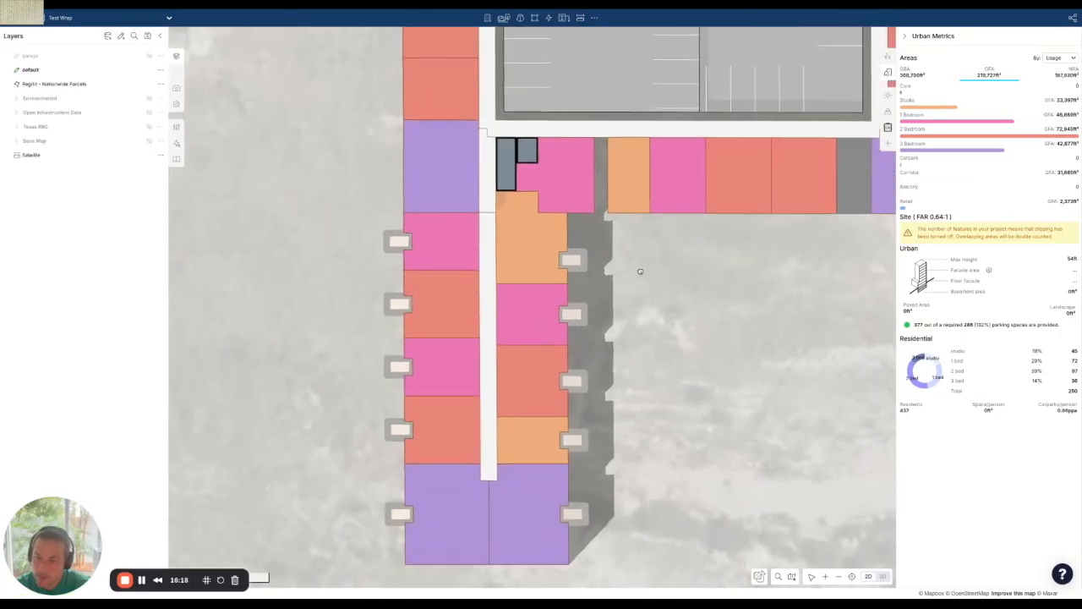
# - Split the L-shaped studio below the corner 1-bedroom unit across its full width, level with the middle of its lower part
pyautogui.click(537, 251)
pyautogui.click(566, 247)
pyautogui.doubleClick(497, 247)
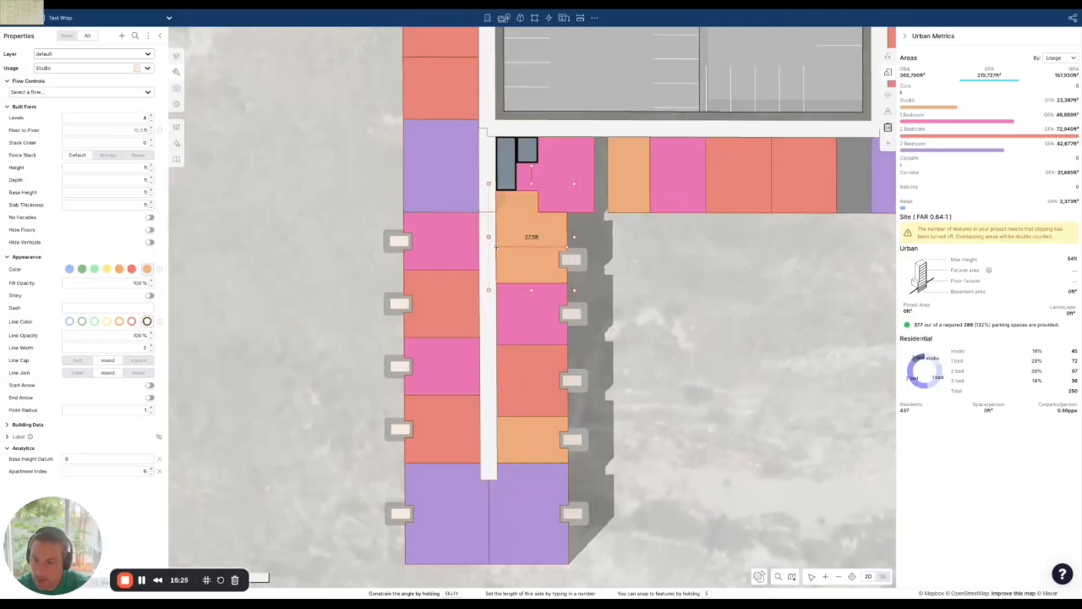
pyautogui.moveTo(692, 278); pyautogui.dragTo(623, 283, button='right')
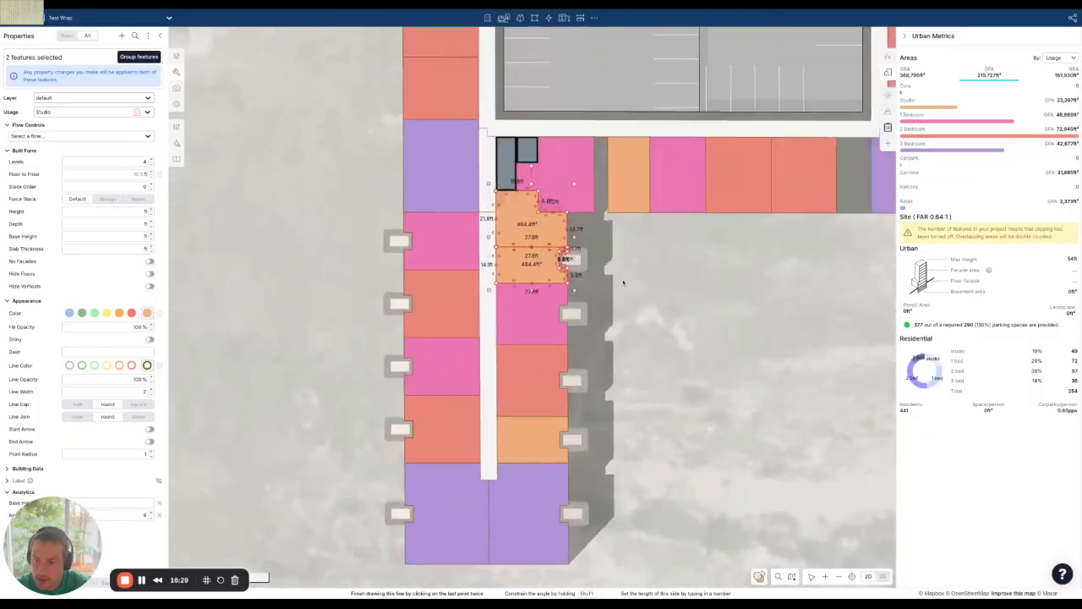
pyautogui.click(623, 282)
pyautogui.click(519, 268)
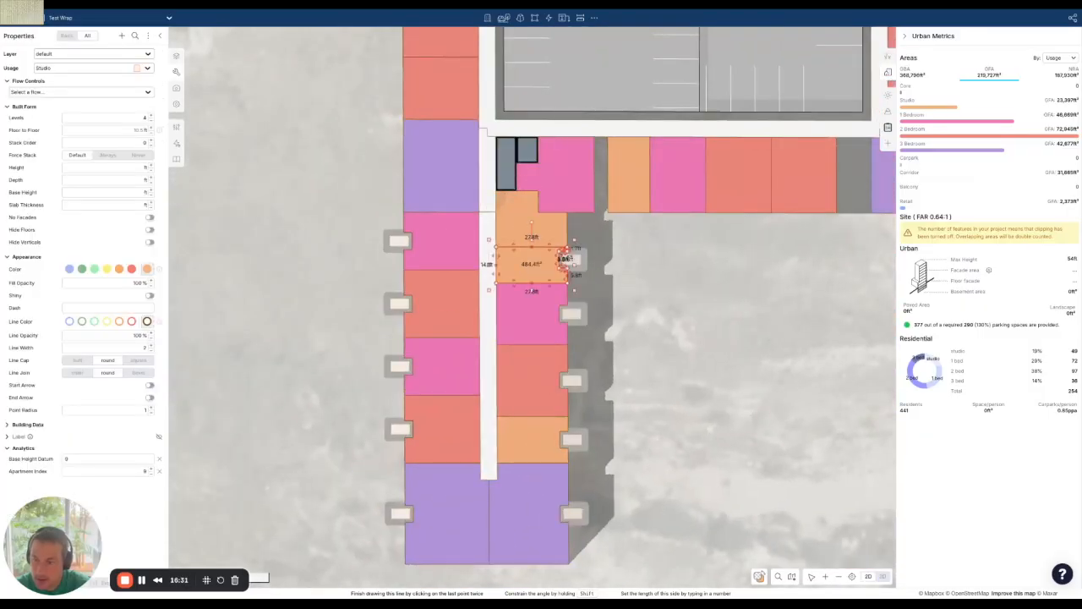
# - Change the usage of the notched upper half of the split studio to 1 Bedroom
pyautogui.click(548, 228)
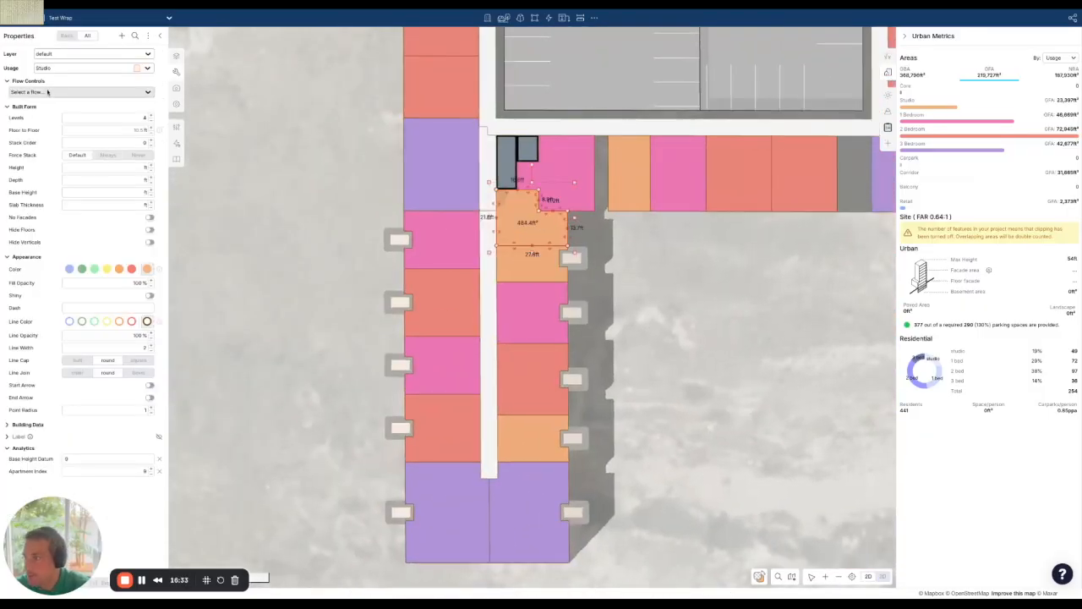
pyautogui.click(66, 72)
pyautogui.write('2')
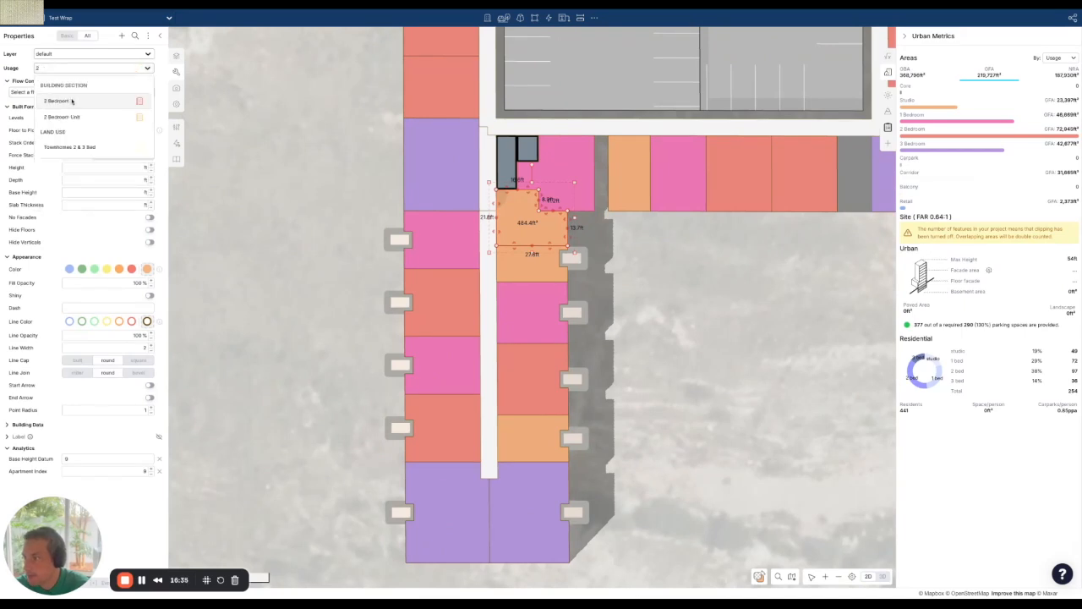
pyautogui.press('BackSpace')
pyautogui.write('1')
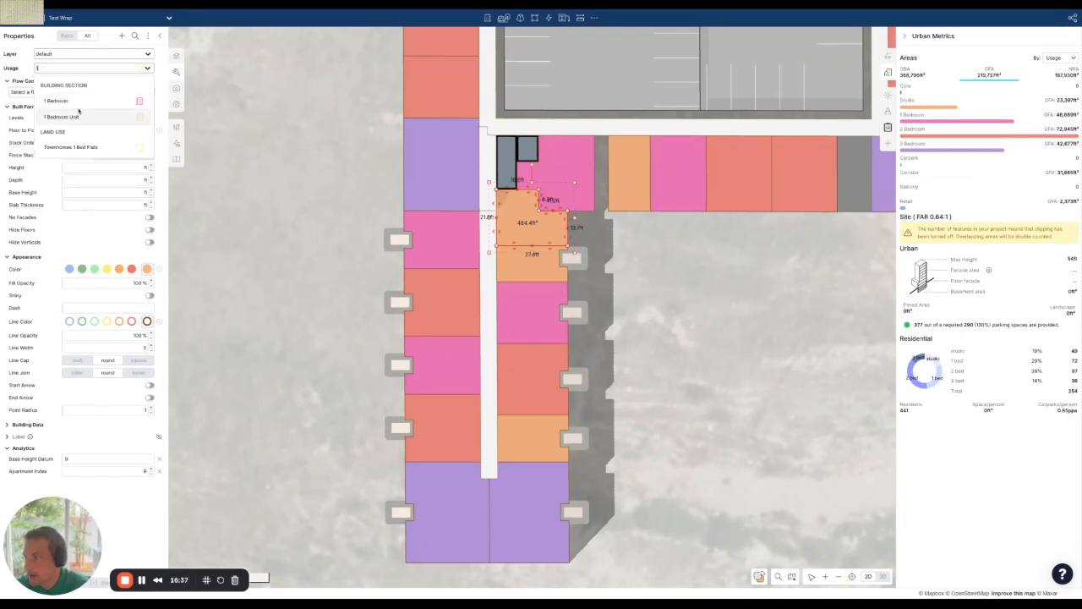
pyautogui.click(82, 103)
pyautogui.click(761, 390)
pyautogui.moveTo(762, 390); pyautogui.dragTo(704, 411, button='right')
pyautogui.press('space')
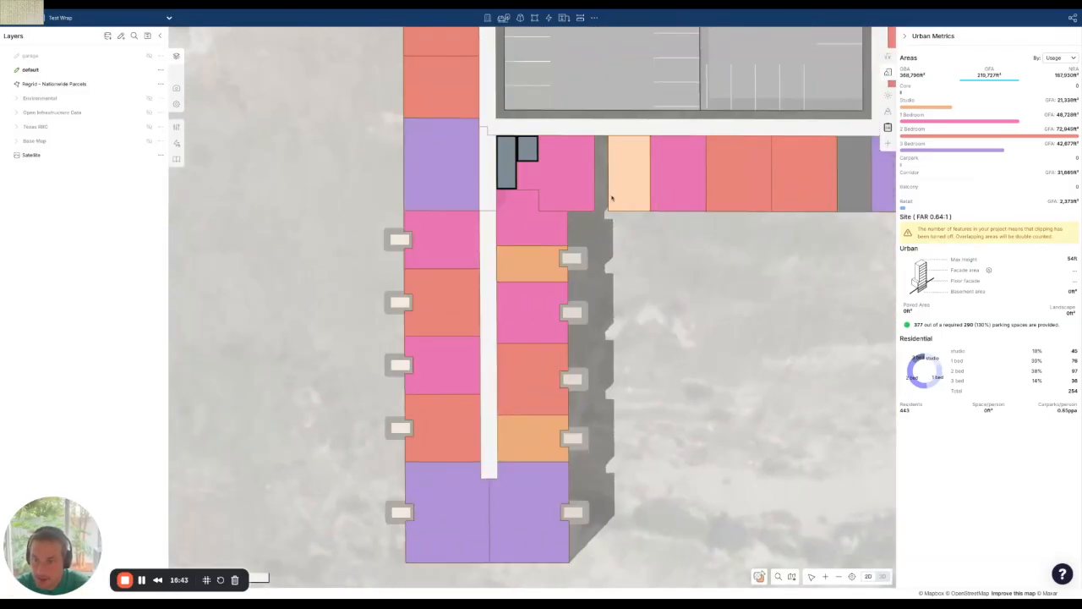
pyautogui.click(623, 188)
pyautogui.scroll(-2, 812, 299)
pyautogui.moveTo(814, 299); pyautogui.dragTo(673, 292)
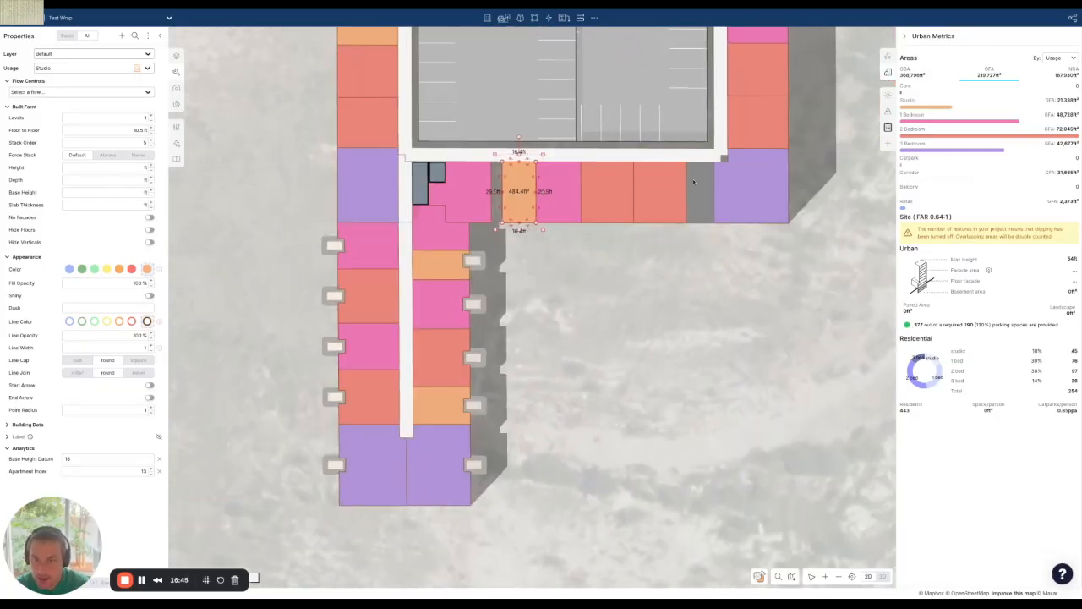
pyautogui.keyDown('shift'); pyautogui.click(570, 206); pyautogui.keyUp('shift')
pyautogui.press('space')
pyautogui.press('space')
pyautogui.click(498, 173)
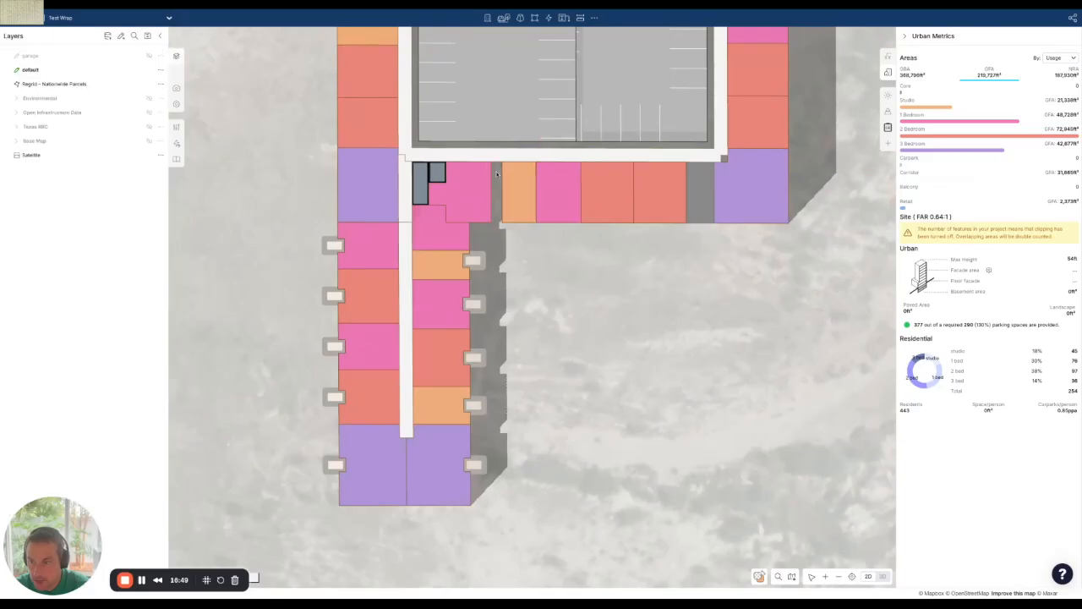
# - Move the stacked row of studio, 1-bedroom and two 2-bedroom units against the corner 1-bedroom unit to close the gap
pyautogui.keyDown('shift'); pyautogui.moveTo(494, 156); pyautogui.dragTo(685, 235); pyautogui.keyUp('shift')
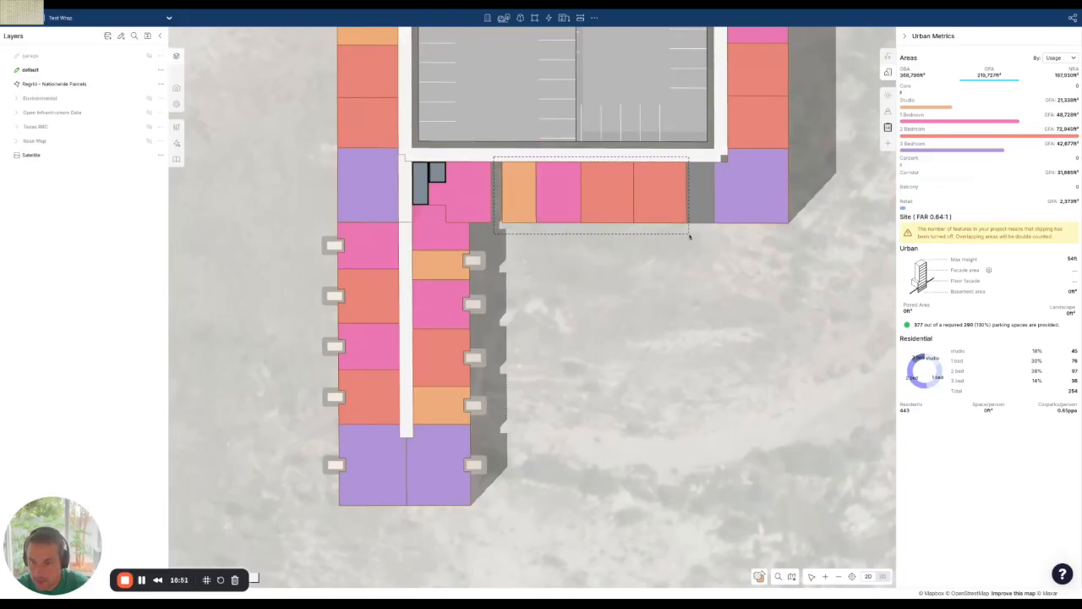
pyautogui.scroll(5, 517, 175)
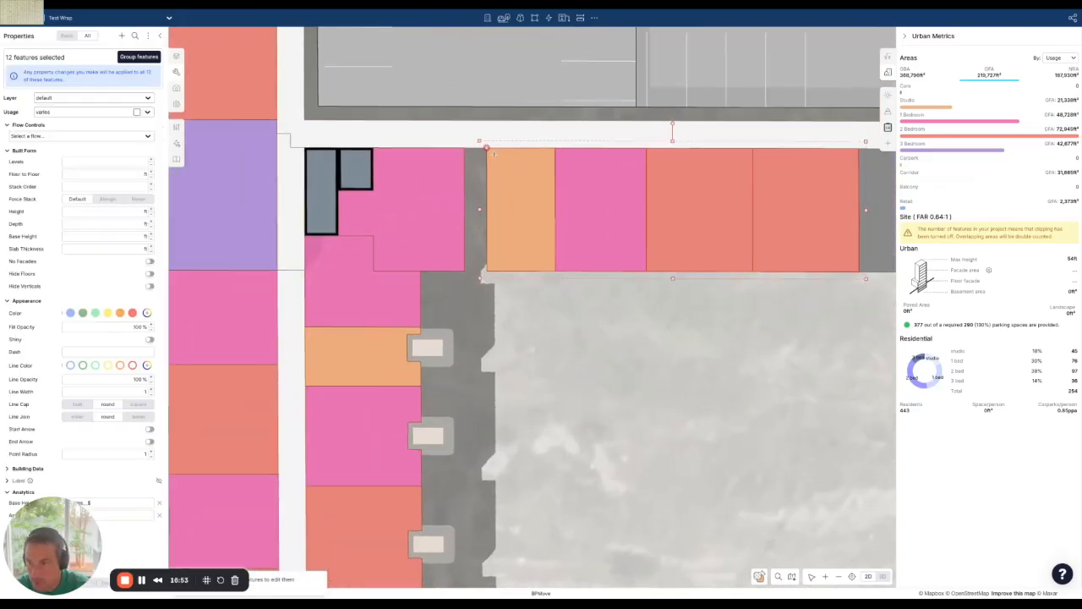
pyautogui.click(487, 148)
pyautogui.click(465, 148)
pyautogui.click(676, 357)
pyautogui.scroll(-3, 676, 356)
# - Widen all three features of the core between the 2-bedroom and 3-bedroom units until they meet the shifted row
pyautogui.moveTo(659, 344); pyautogui.dragTo(541, 295)
pyautogui.moveTo(642, 258); pyautogui.dragTo(685, 229, button='right')
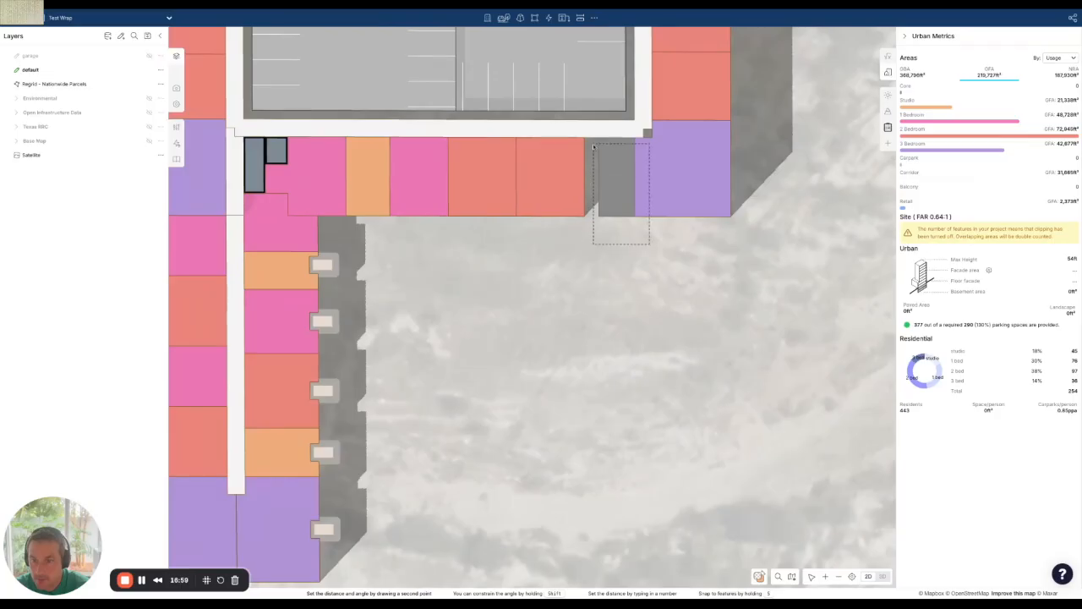
pyautogui.click(614, 181)
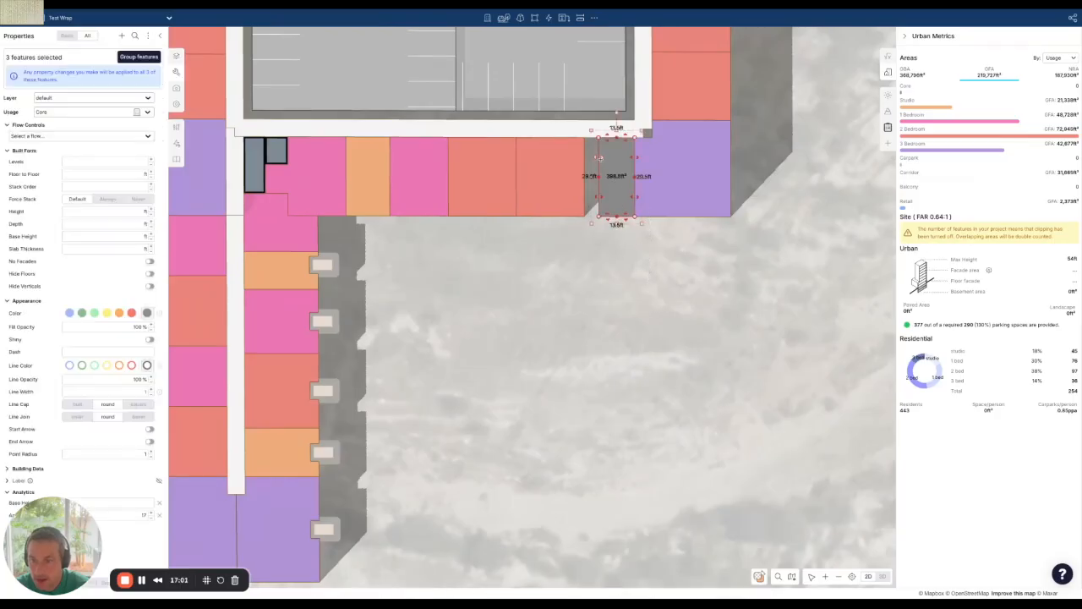
pyautogui.moveTo(598, 158); pyautogui.dragTo(576, 176)
pyautogui.hotkey('ctrl', 'z')
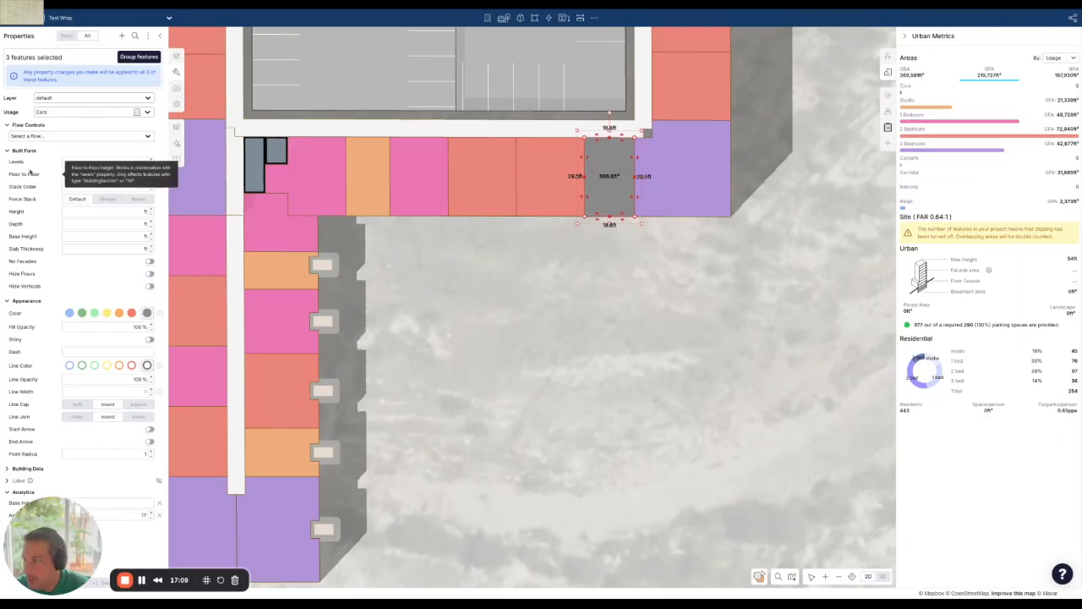
# - Change the usage of the three widened core features to 1 Bedroom
pyautogui.click(59, 111)
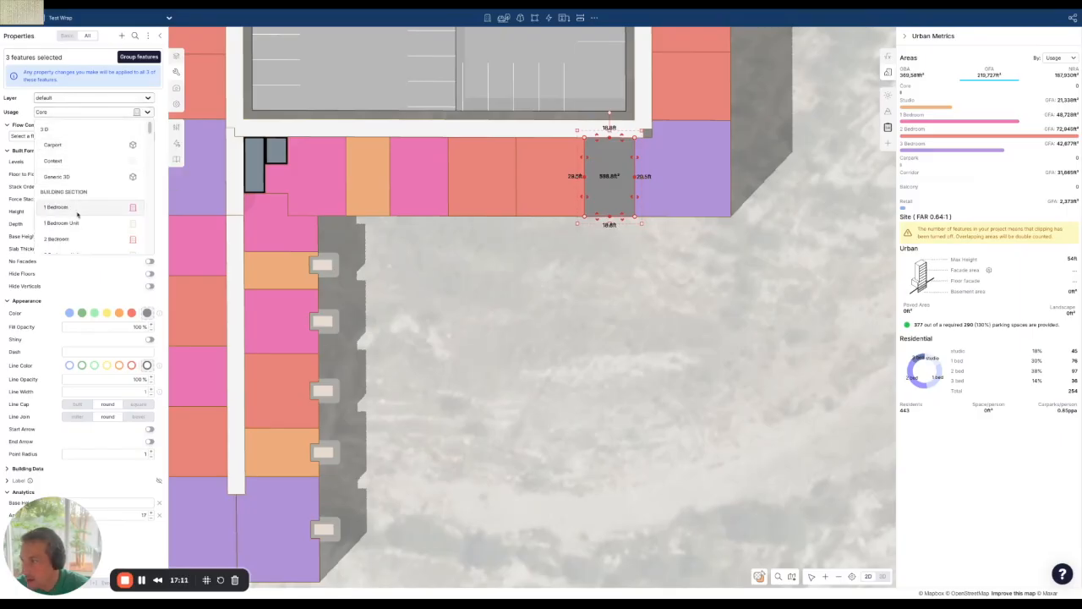
pyautogui.write('q')
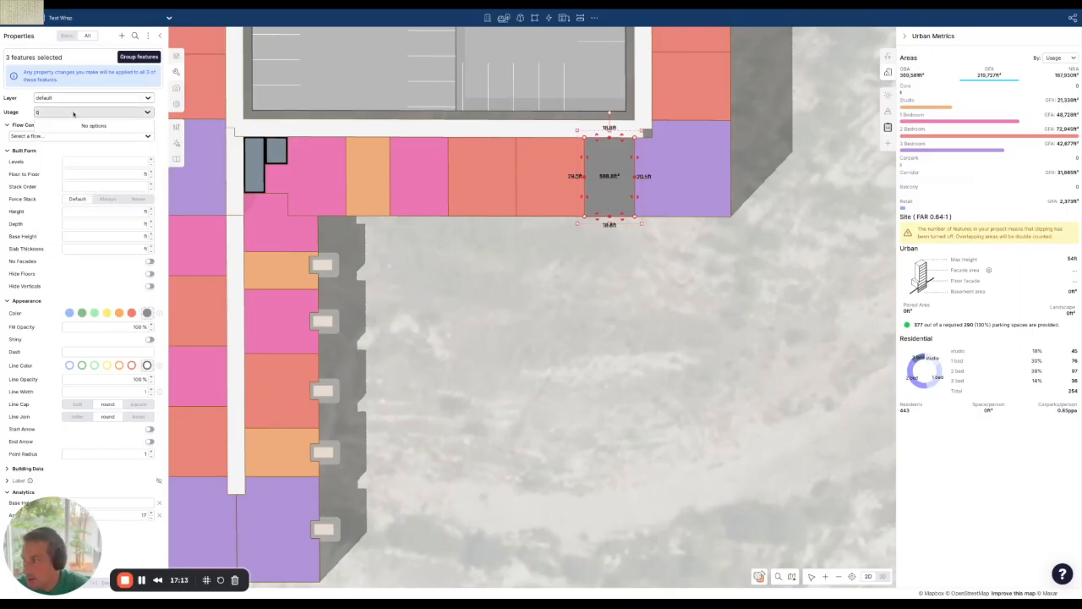
pyautogui.press('BackSpace')
pyautogui.write('1')
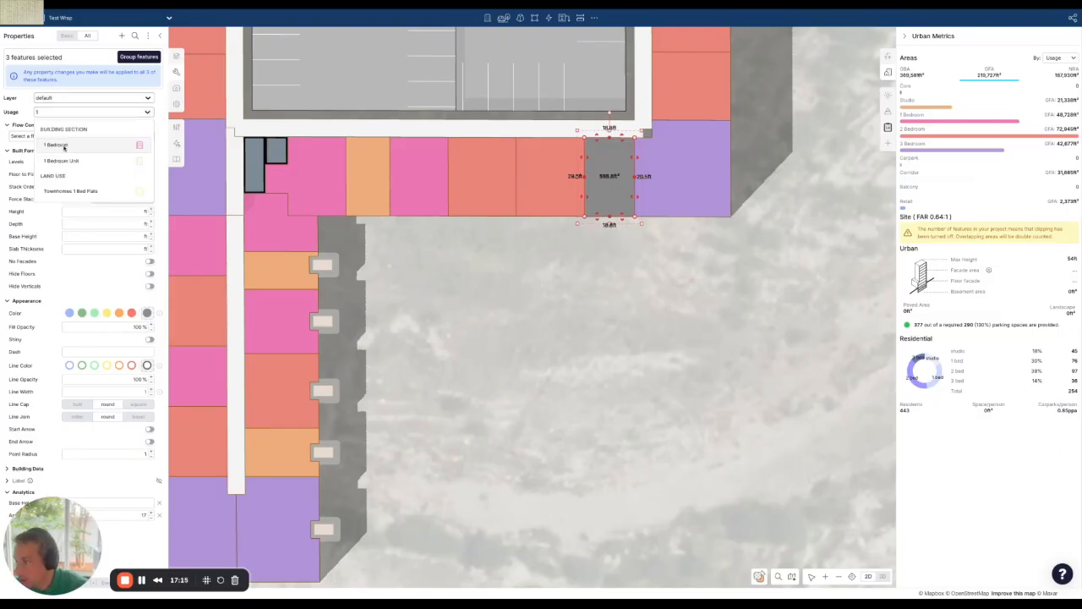
pyautogui.click(63, 145)
pyautogui.click(720, 356)
pyautogui.moveTo(721, 359); pyautogui.dragTo(581, 371, button='right')
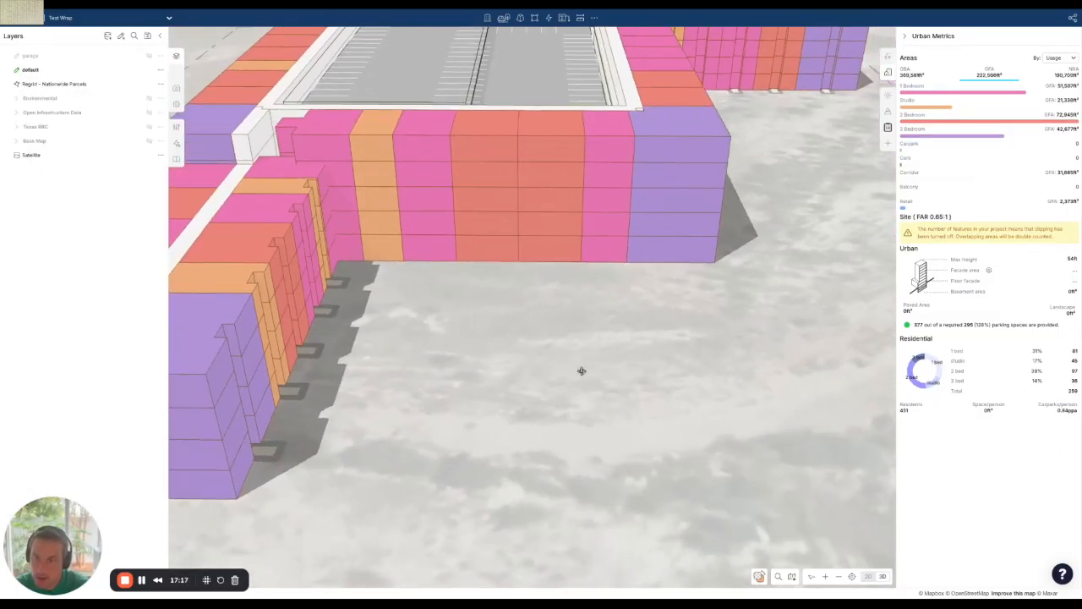
# - Assign the Core usage to both small blue-gray rectangles at the junction with the lower wing
pyautogui.scroll(-5, 398, 380)
pyautogui.moveTo(415, 372); pyautogui.dragTo(538, 411, button='right')
pyautogui.click(449, 270)
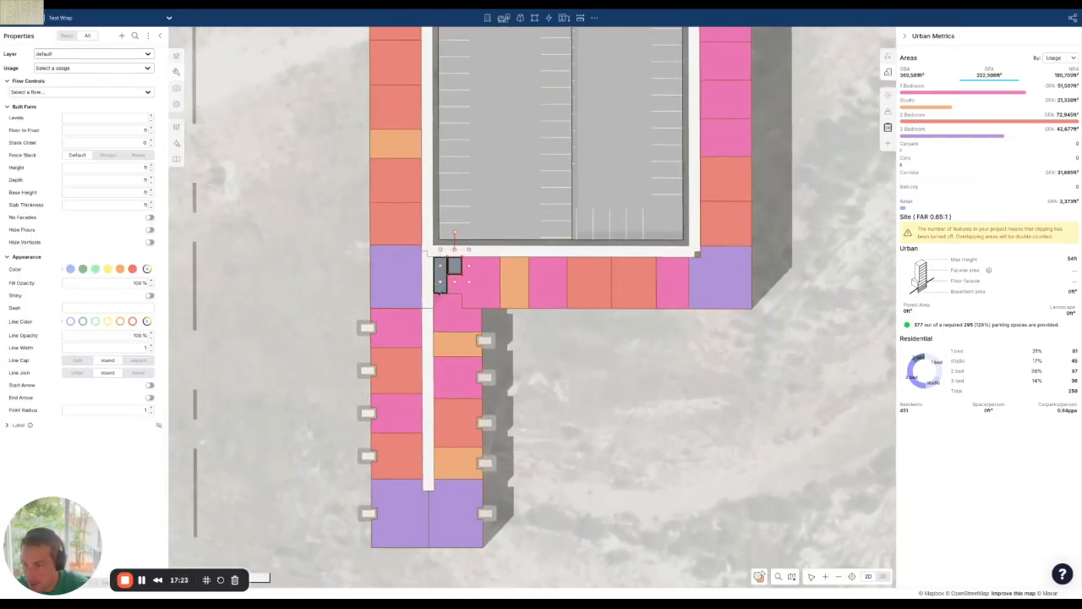
pyautogui.keyDown('shift'); pyautogui.click(441, 284); pyautogui.keyUp('shift')
pyautogui.click(93, 111)
pyautogui.write('c')
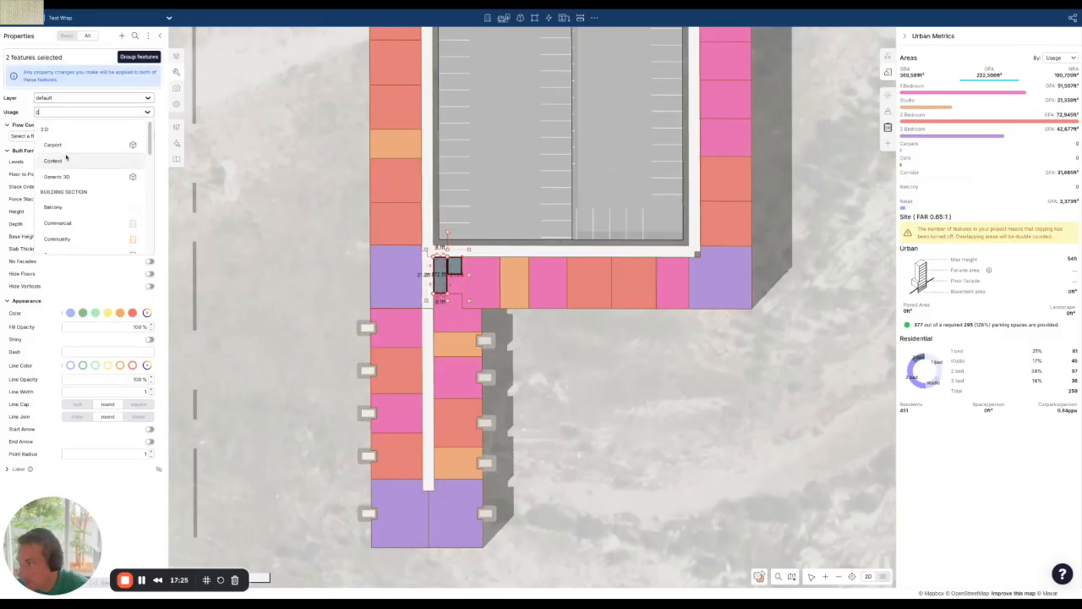
pyautogui.write('ore')
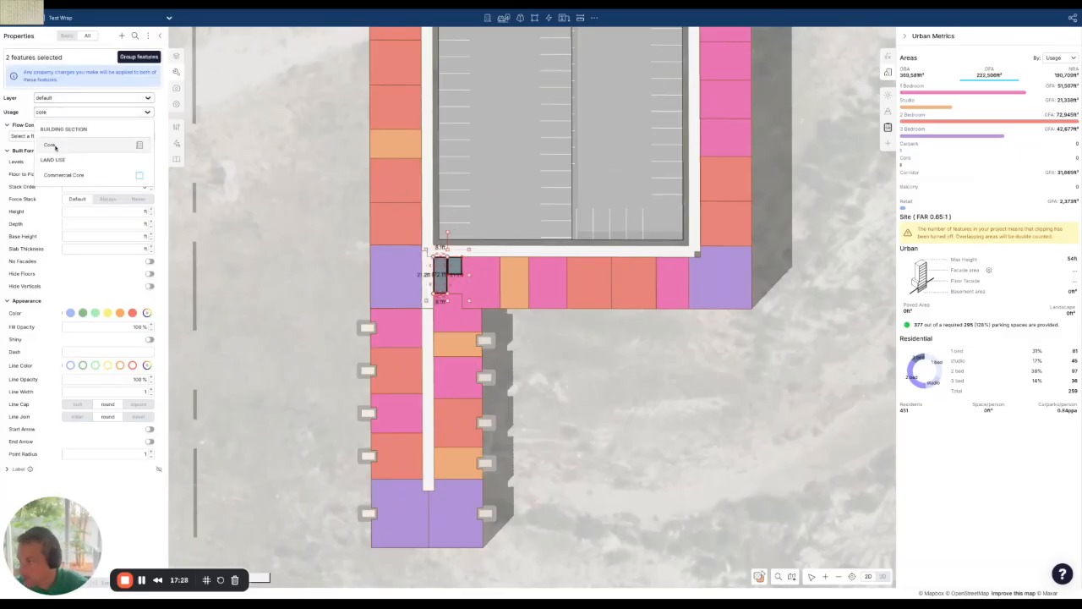
pyautogui.click(56, 148)
# - Examine the reworked junction, wings and wrap building in 3D and in a full-site plan view
pyautogui.moveTo(577, 471); pyautogui.dragTo(555, 393, button='right')
pyautogui.press('2')
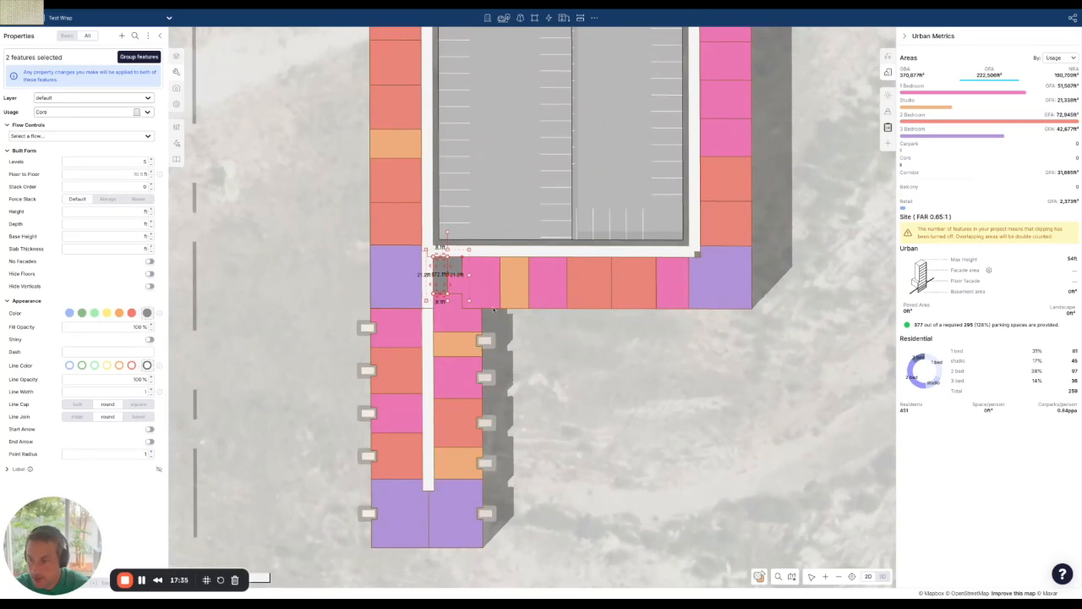
pyautogui.press('Escape')
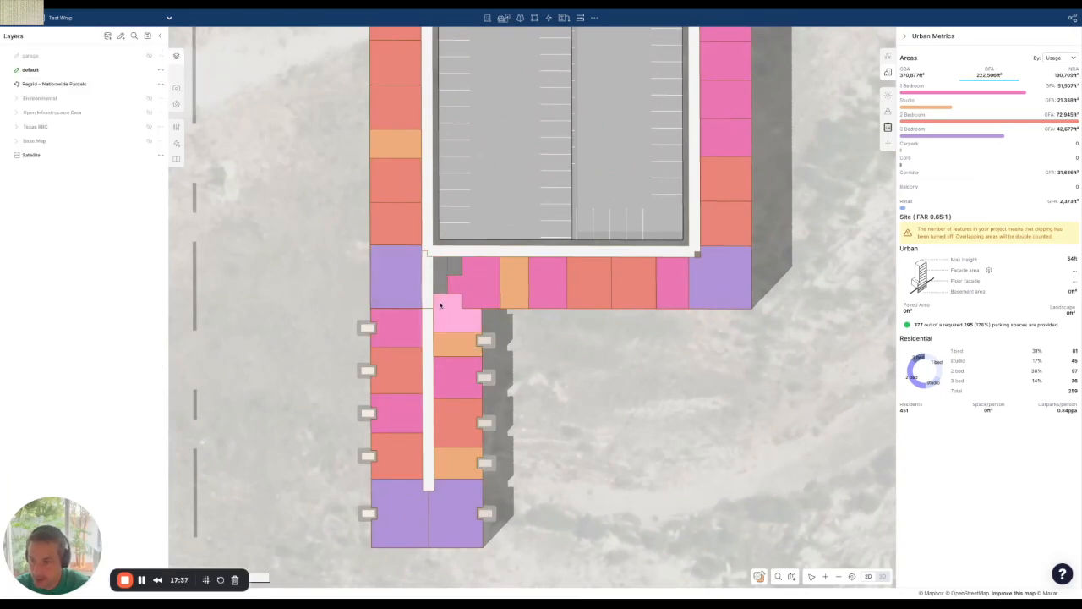
pyautogui.moveTo(660, 464); pyautogui.dragTo(611, 441, button='right')
pyautogui.press('2')
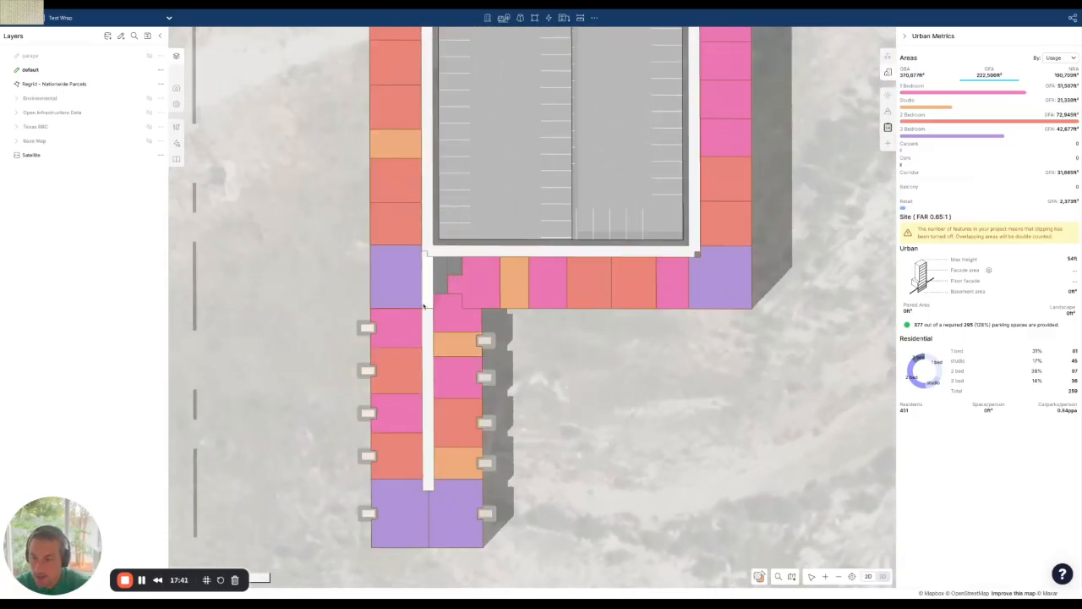
pyautogui.moveTo(807, 235); pyautogui.dragTo(749, 534)
pyautogui.moveTo(811, 326); pyautogui.dragTo(723, 455)
pyautogui.moveTo(780, 440); pyautogui.dragTo(509, 472, button='right')
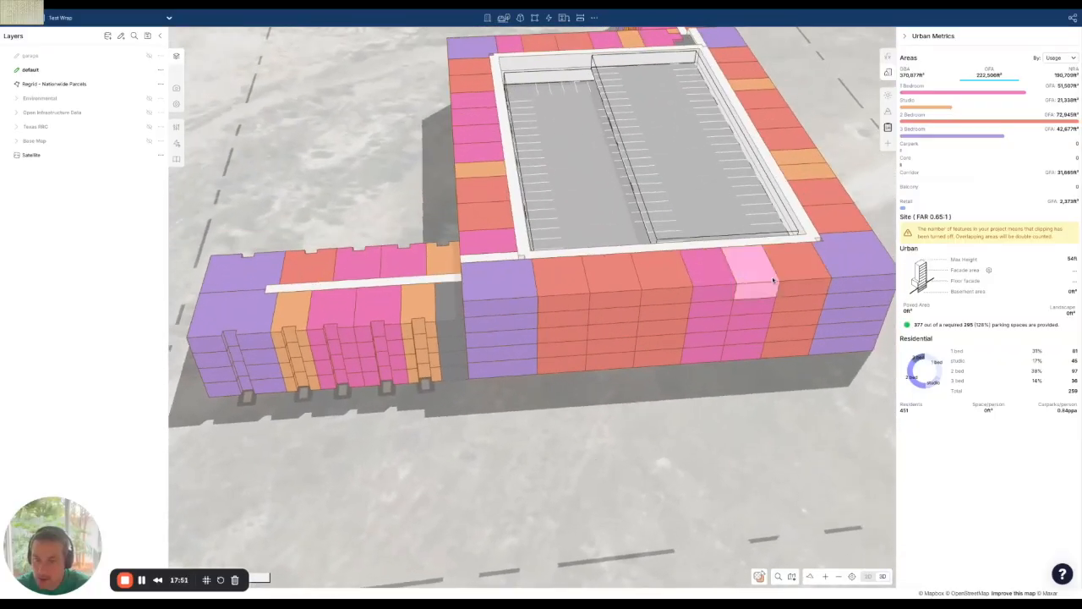
pyautogui.click(868, 577)
pyautogui.scroll(-4, 731, 476)
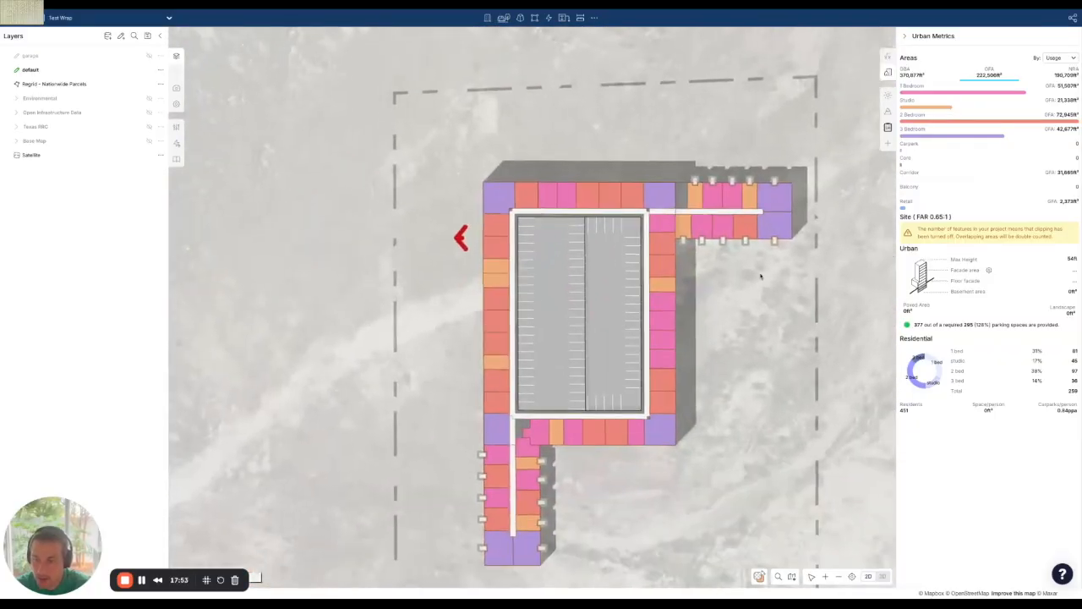
pyautogui.click(564, 17)
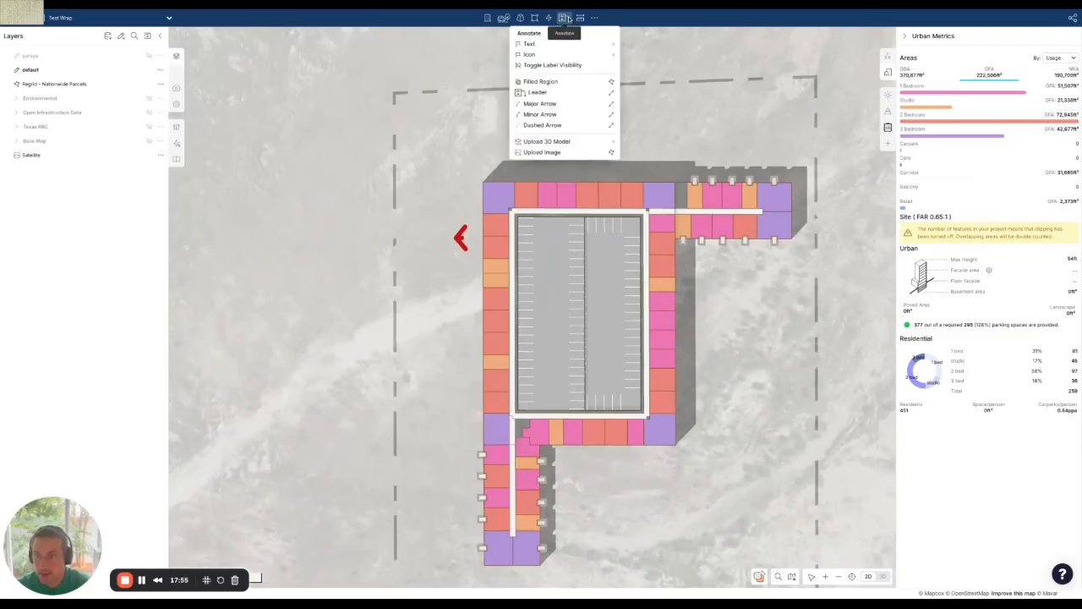
pyautogui.click(580, 18)
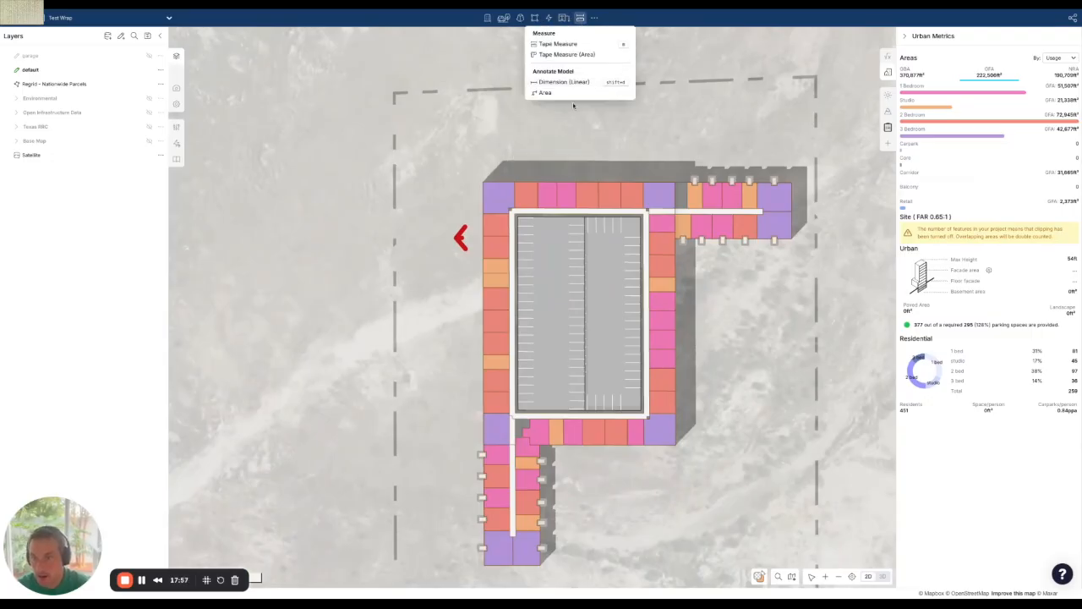
pyautogui.click(592, 82)
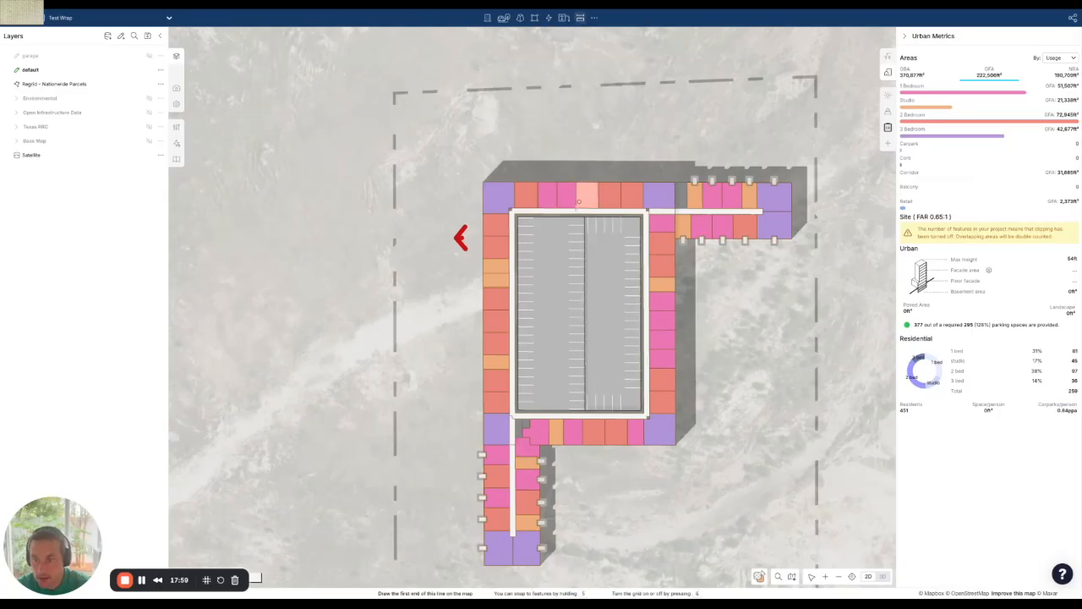
pyautogui.click(646, 212)
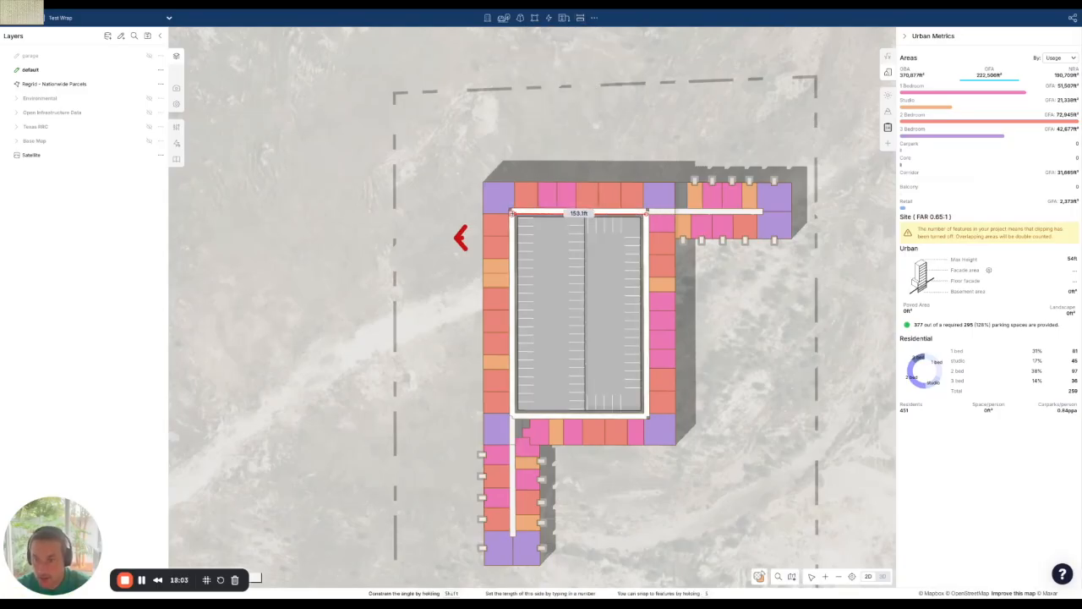
pyautogui.press('Escape')
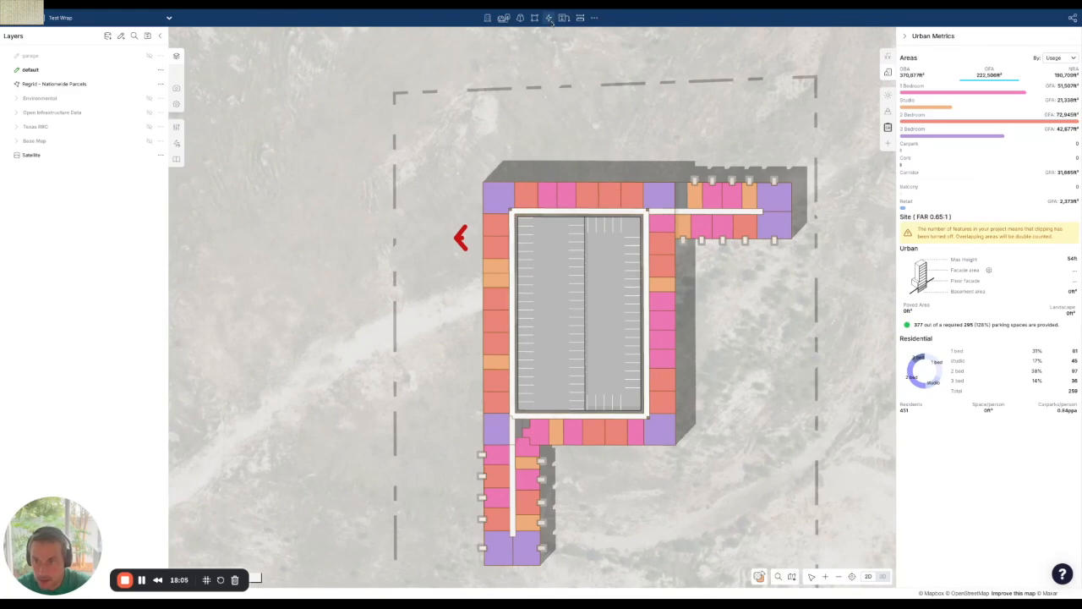
# - Add a linear dimension along the wrap's upper corridor between the two corridor corners above the garage
pyautogui.click(549, 18)
pyautogui.click(596, 16)
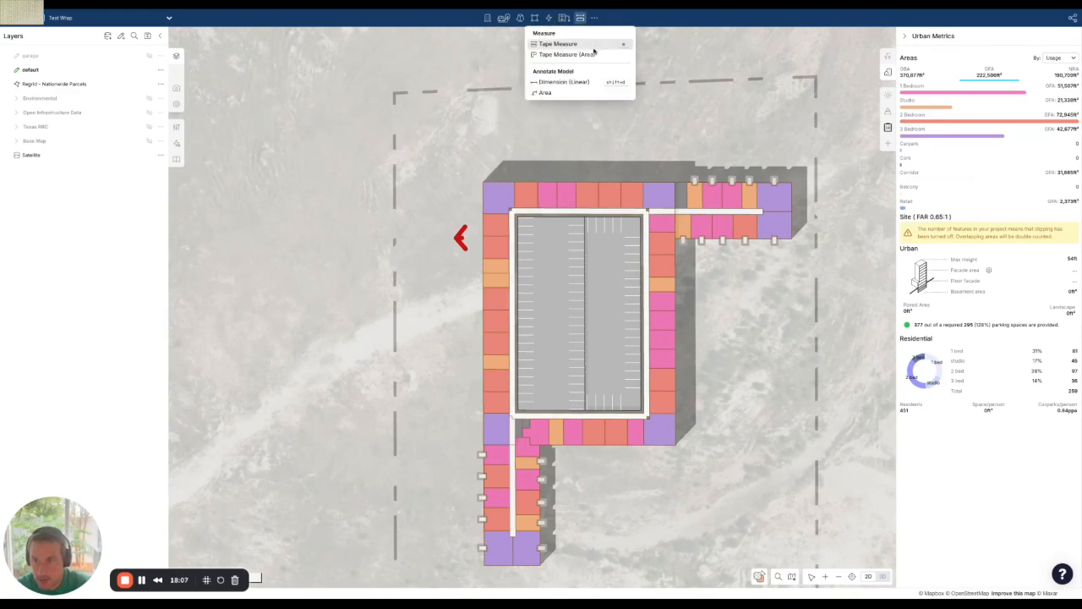
pyautogui.click(592, 81)
pyautogui.click(646, 211)
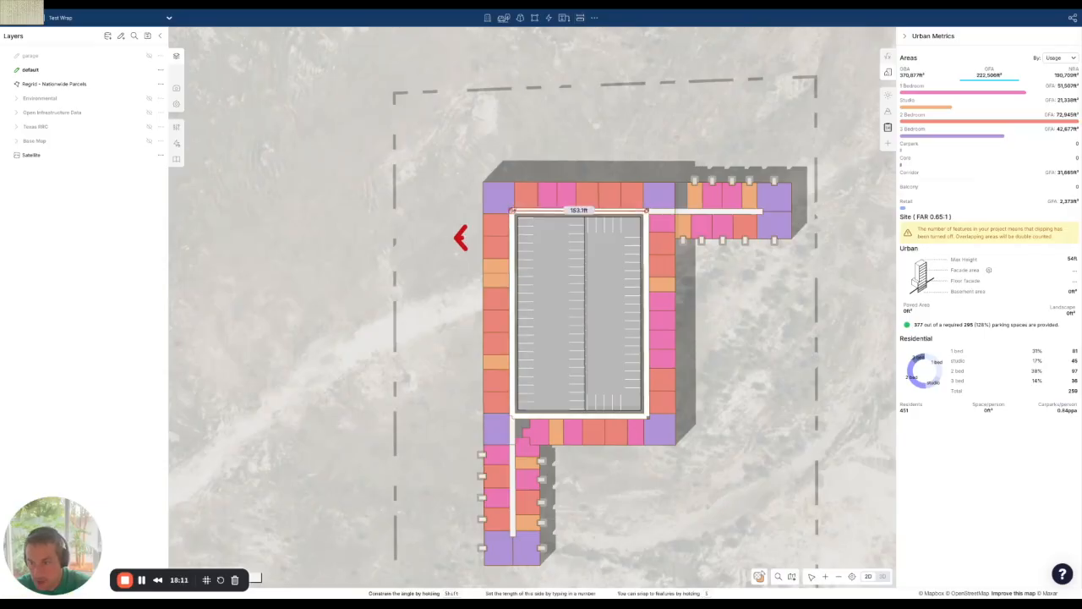
pyautogui.click(513, 211)
pyautogui.moveTo(737, 302); pyautogui.dragTo(768, 327, button='right')
pyautogui.scroll(-2, 769, 327)
pyautogui.moveTo(500, 522); pyautogui.dragTo(497, 449)
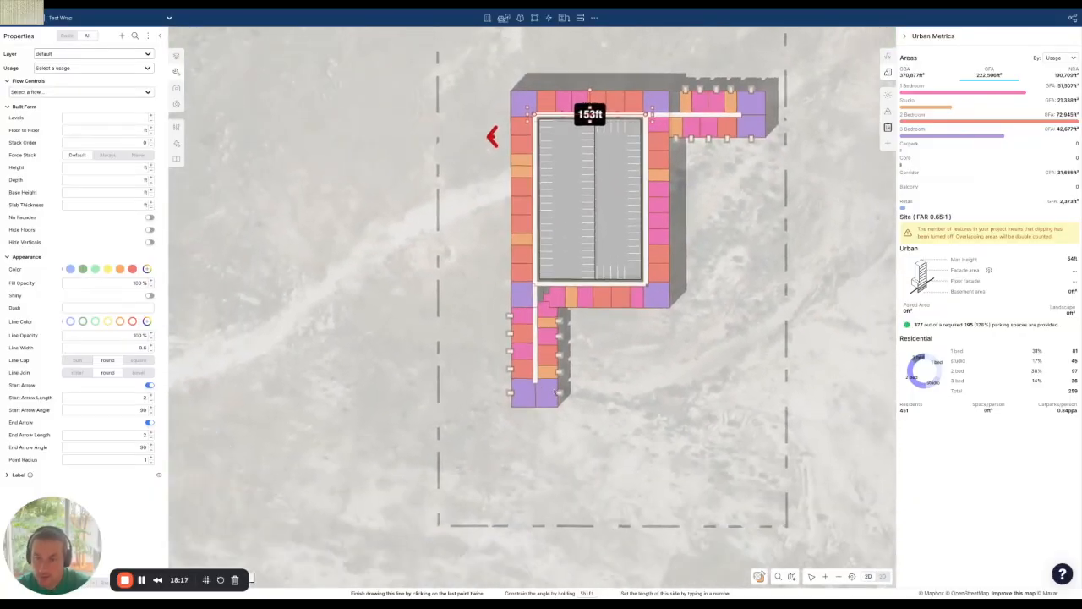
pyautogui.click(687, 111)
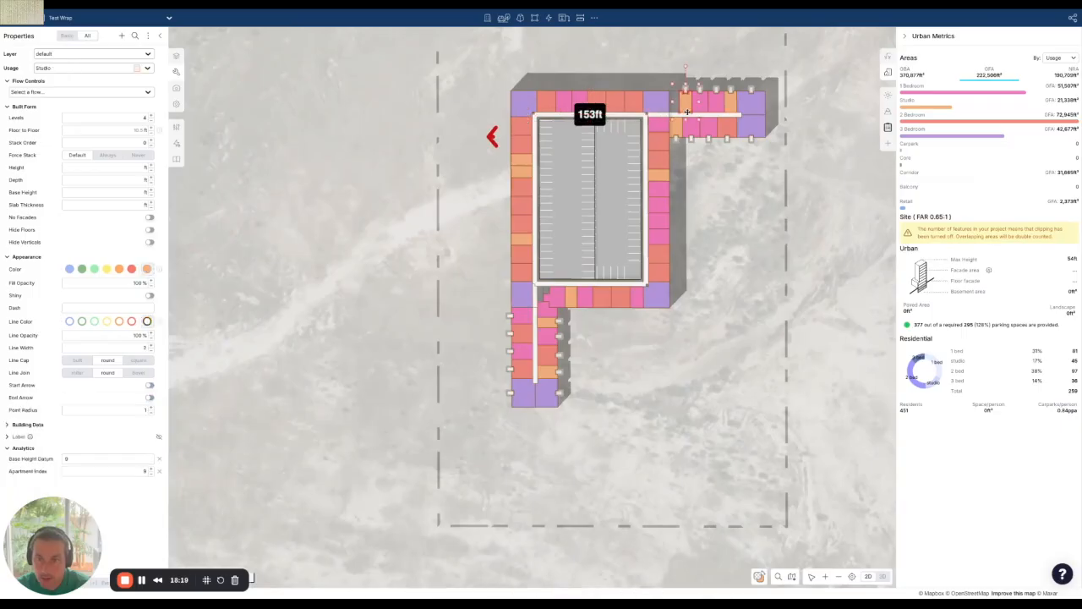
# - Deselect the unit and examine the wrap building, its wings and the surrounding parcels from several 3D angles and in plan
pyautogui.click(674, 99)
pyautogui.click(771, 248)
pyautogui.scroll(-5, 770, 249)
pyautogui.moveTo(846, 372); pyautogui.dragTo(810, 306, button='right')
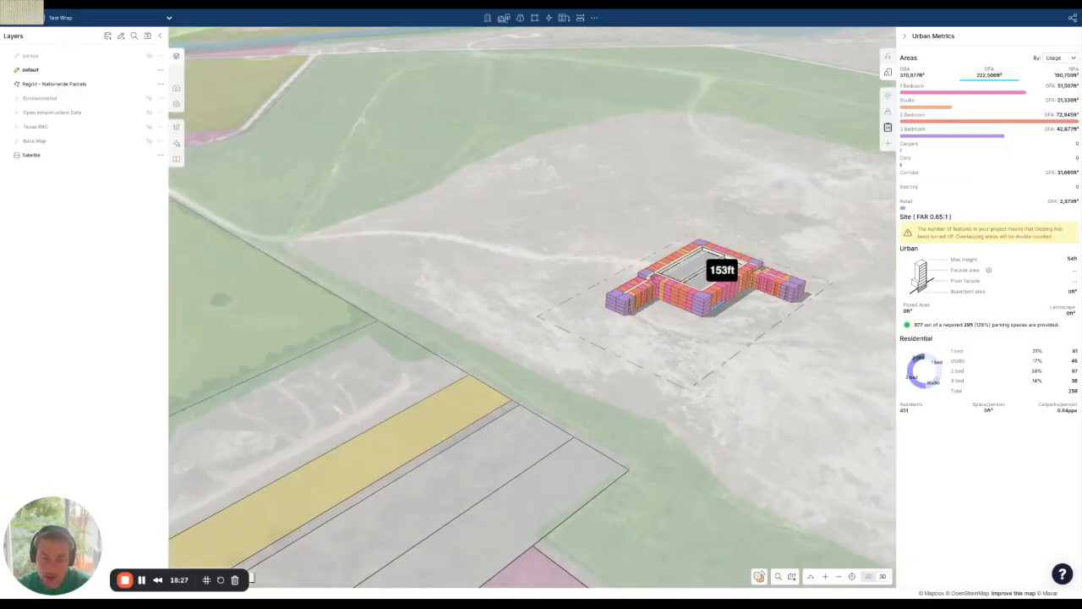
pyautogui.moveTo(733, 381); pyautogui.dragTo(780, 375, button='right')
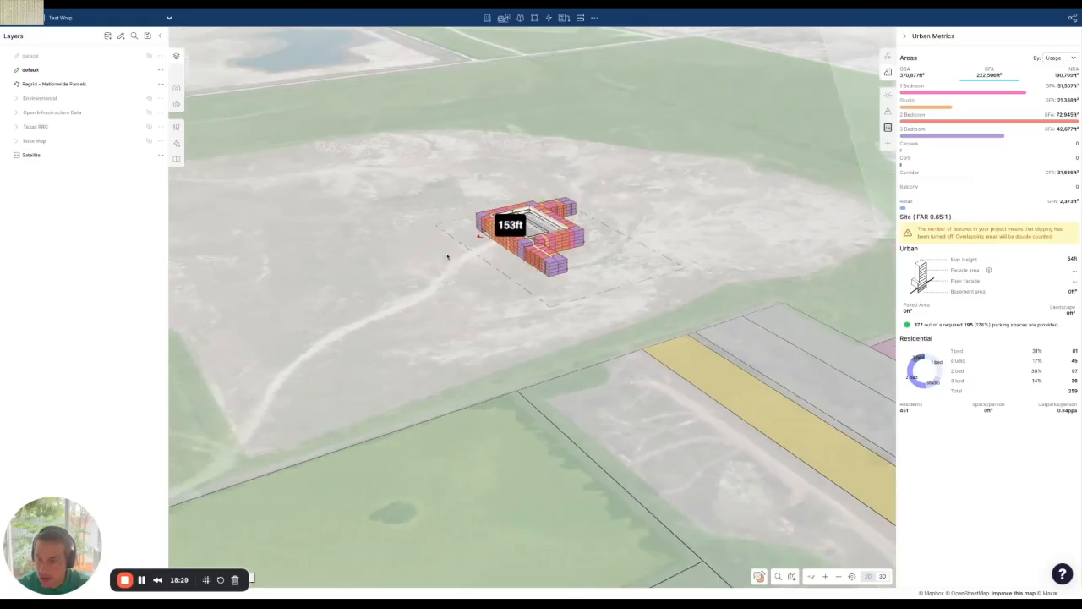
pyautogui.scroll(5, 457, 254)
pyautogui.moveTo(500, 208); pyautogui.dragTo(568, 293)
pyautogui.moveTo(569, 293); pyautogui.dragTo(604, 350, button='right')
pyautogui.press('2')
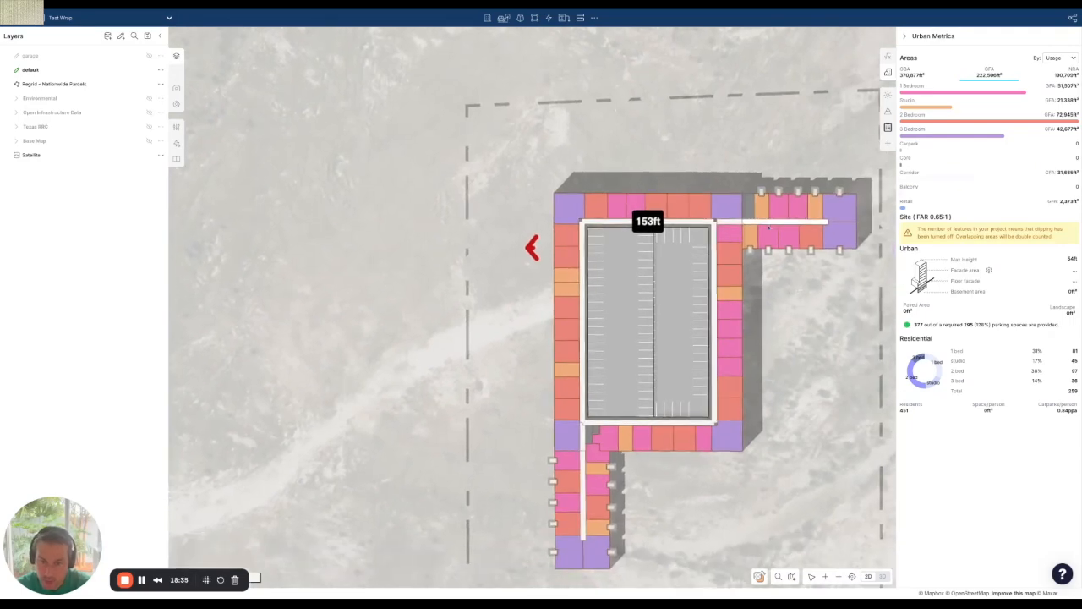
pyautogui.moveTo(826, 375); pyautogui.dragTo(758, 368)
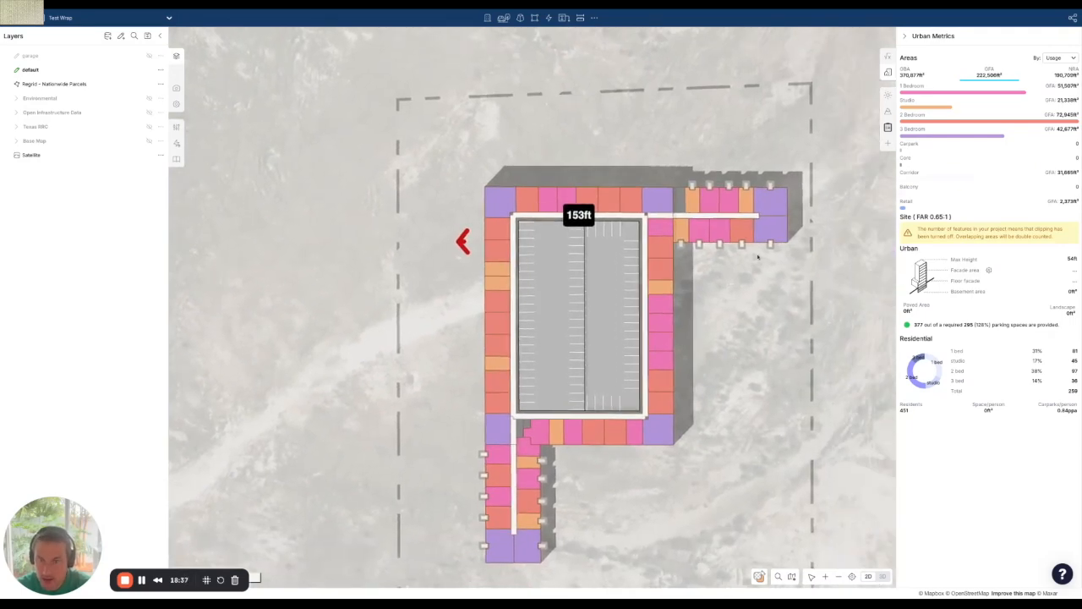
# - Examine how the building sits within the full site boundary, in plan and in a closer 3D view
pyautogui.moveTo(412, 348); pyautogui.dragTo(506, 407, button='right')
pyautogui.scroll(-5, 585, 370)
pyautogui.moveTo(585, 372); pyautogui.dragTo(602, 457, button='right')
pyautogui.scroll(-4, 744, 446)
pyautogui.moveTo(741, 443); pyautogui.dragTo(650, 380)
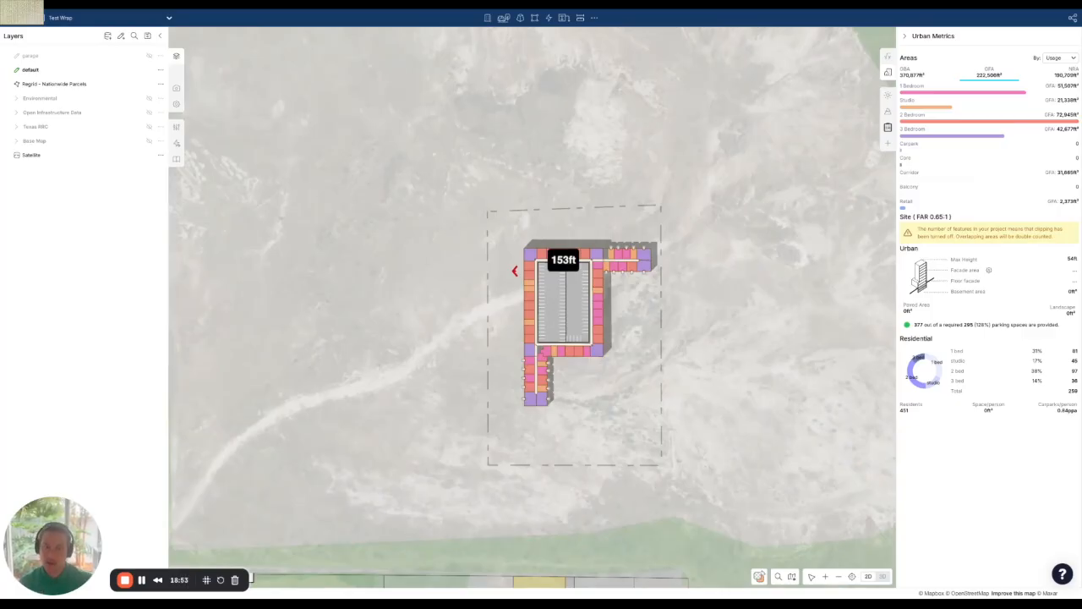
pyautogui.scroll(2, 647, 338)
pyautogui.moveTo(641, 325); pyautogui.dragTo(635, 367, button='right')
pyautogui.scroll(4, 631, 370)
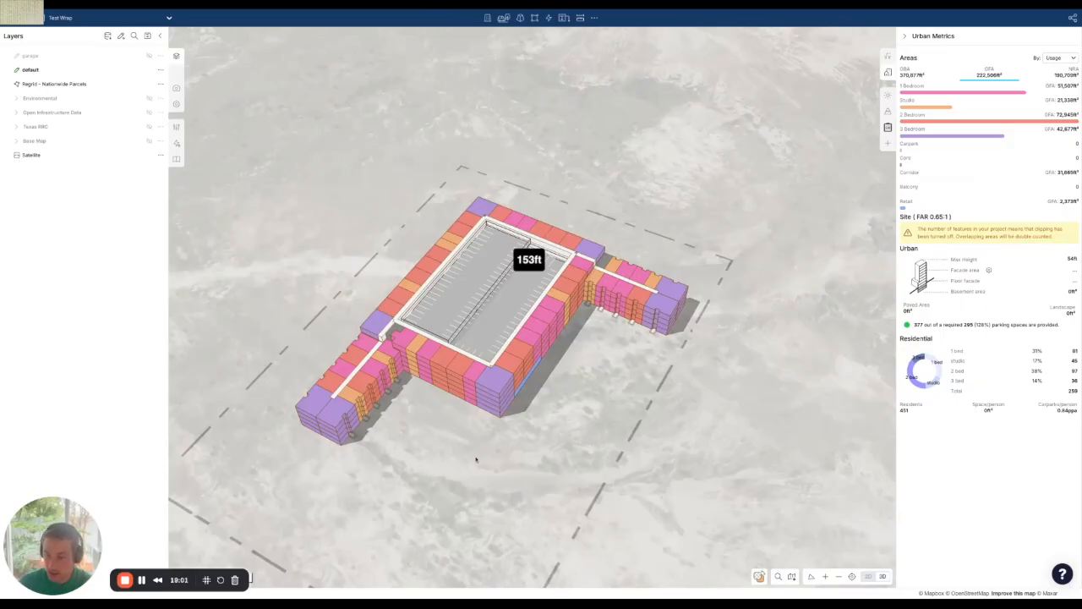
pyautogui.scroll(2, 516, 436)
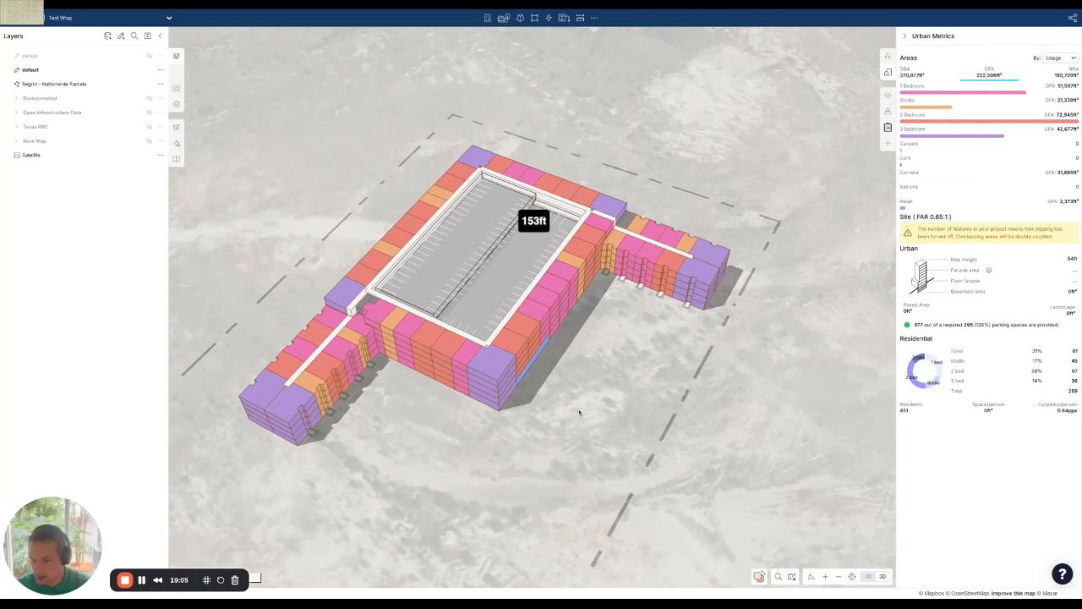
# - Isolate the ground-floor level using the blue retail space near the wrap's corner and show that level in plan
pyautogui.scroll(2, 605, 391)
pyautogui.press('2')
pyautogui.press('3')
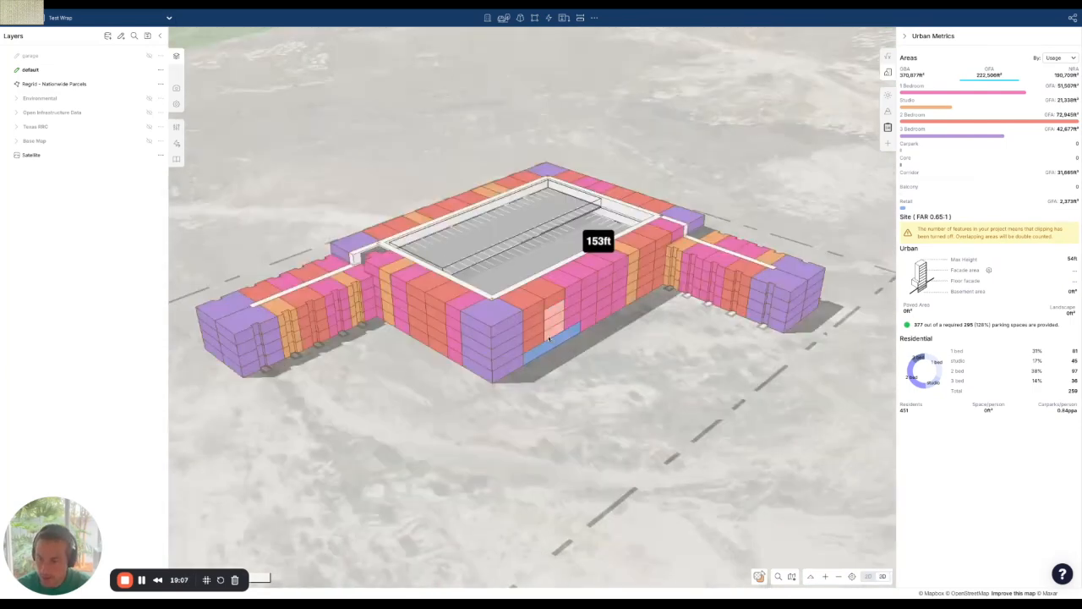
pyautogui.click(552, 343)
pyautogui.press('i')
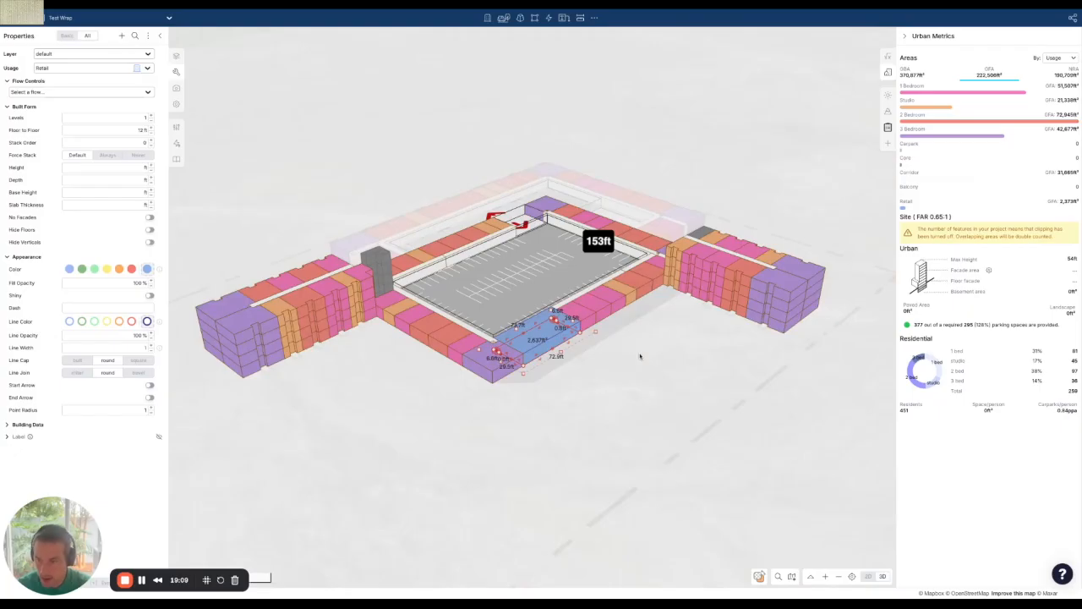
pyautogui.click(675, 400)
pyautogui.press('2')
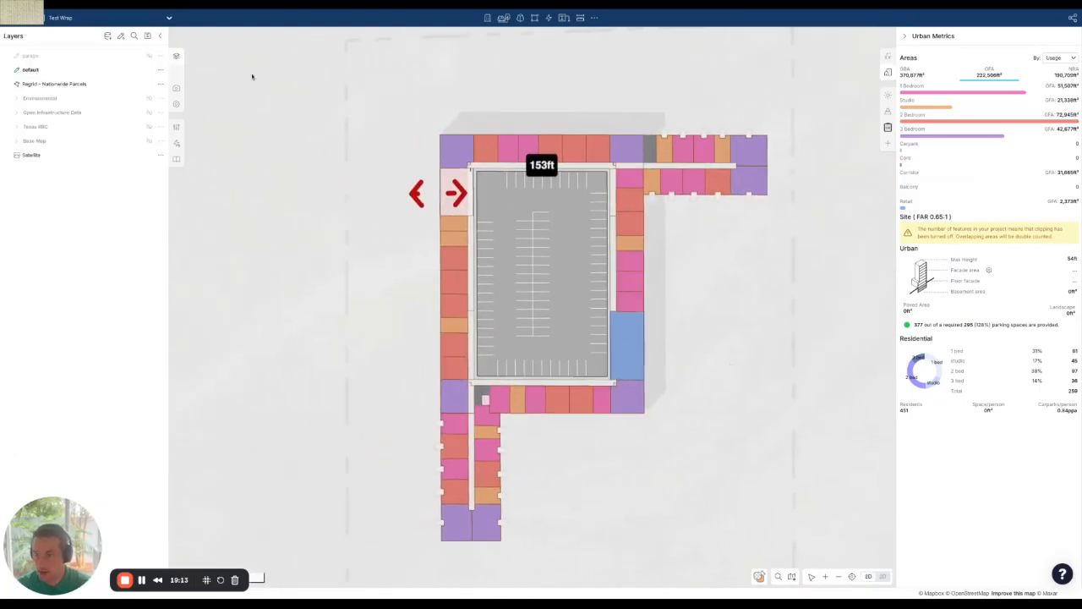
# - Set up a new 2D view on a Letter landscape page, with the scale changed so the bounds enclose the whole building
pyautogui.click(176, 88)
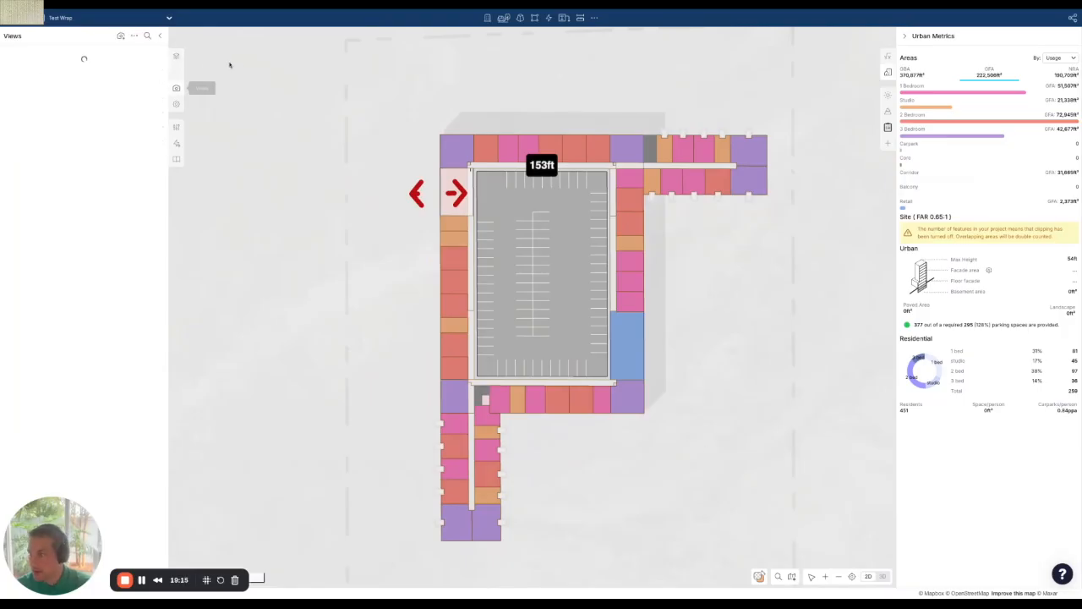
pyautogui.click(121, 36)
pyautogui.scroll(-3, 426, 324)
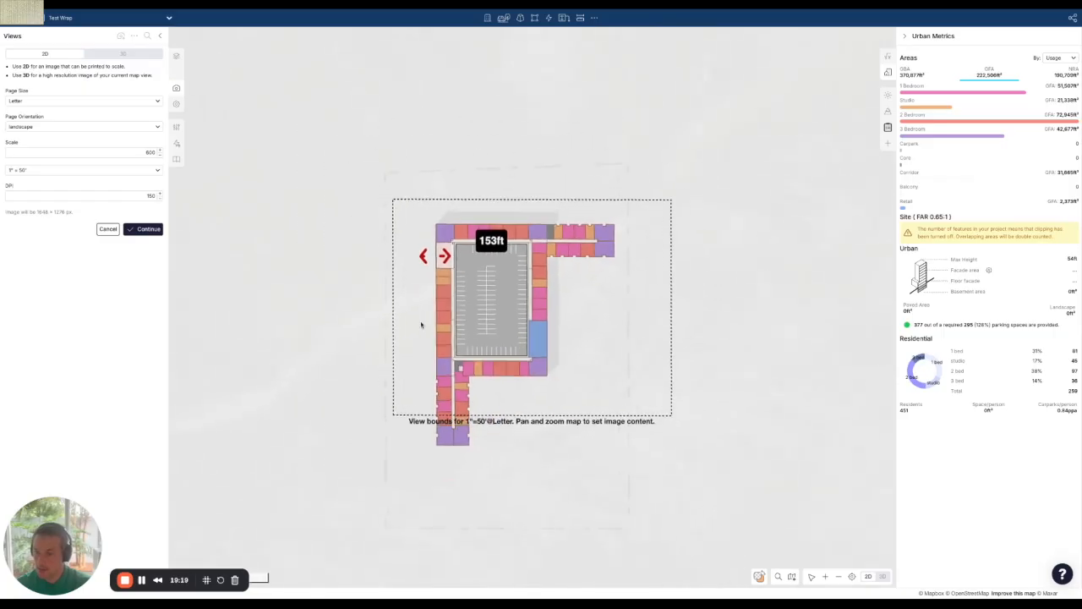
pyautogui.moveTo(405, 302); pyautogui.dragTo(466, 271)
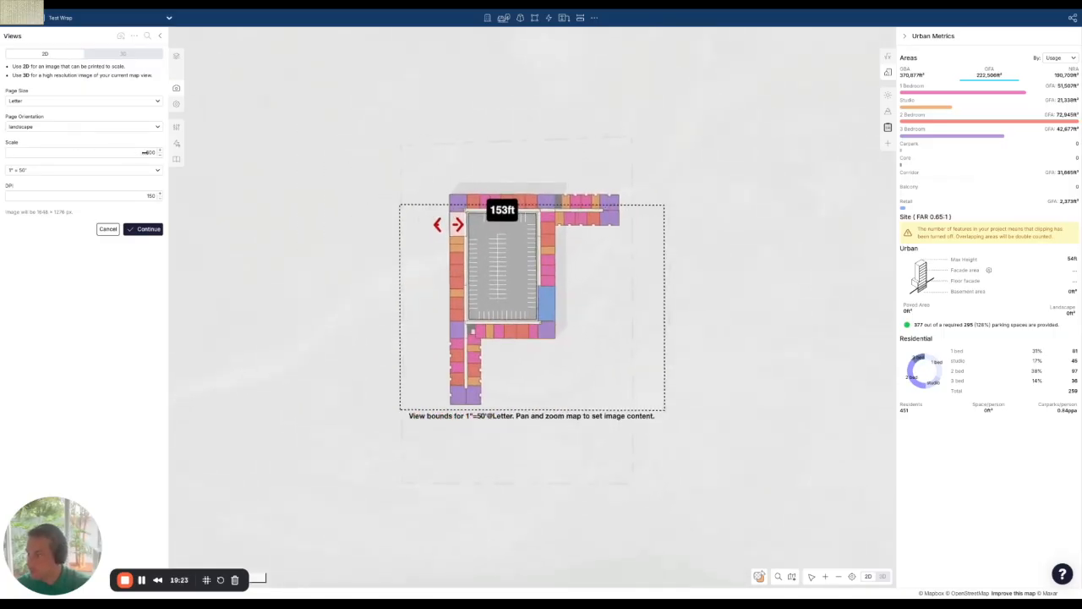
pyautogui.click(156, 172)
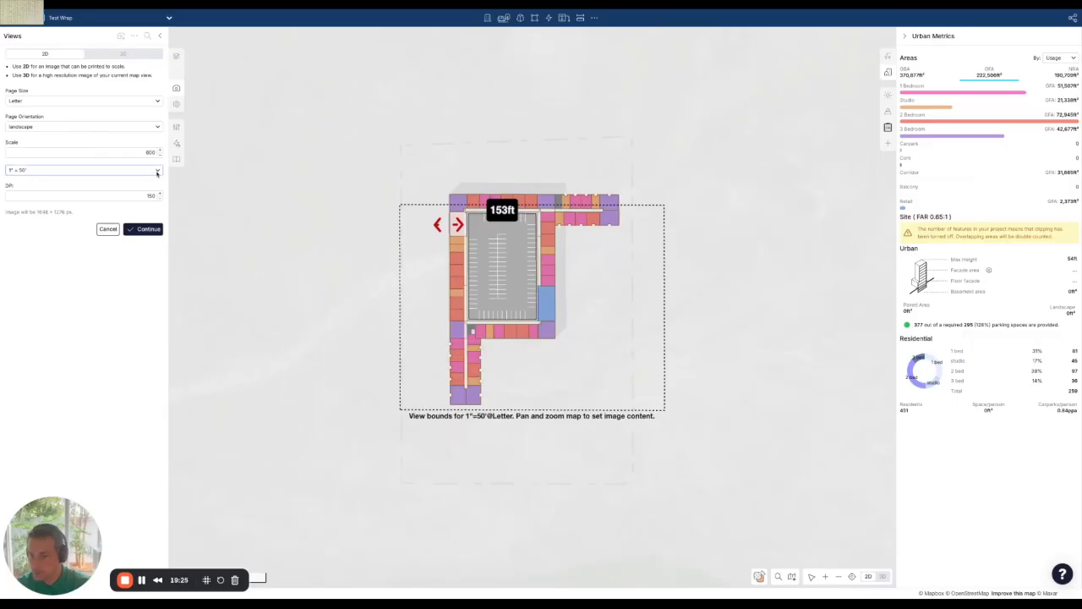
pyautogui.click(160, 185)
pyautogui.moveTo(354, 210); pyautogui.dragTo(337, 230)
pyautogui.click(105, 106)
pyautogui.click(144, 228)
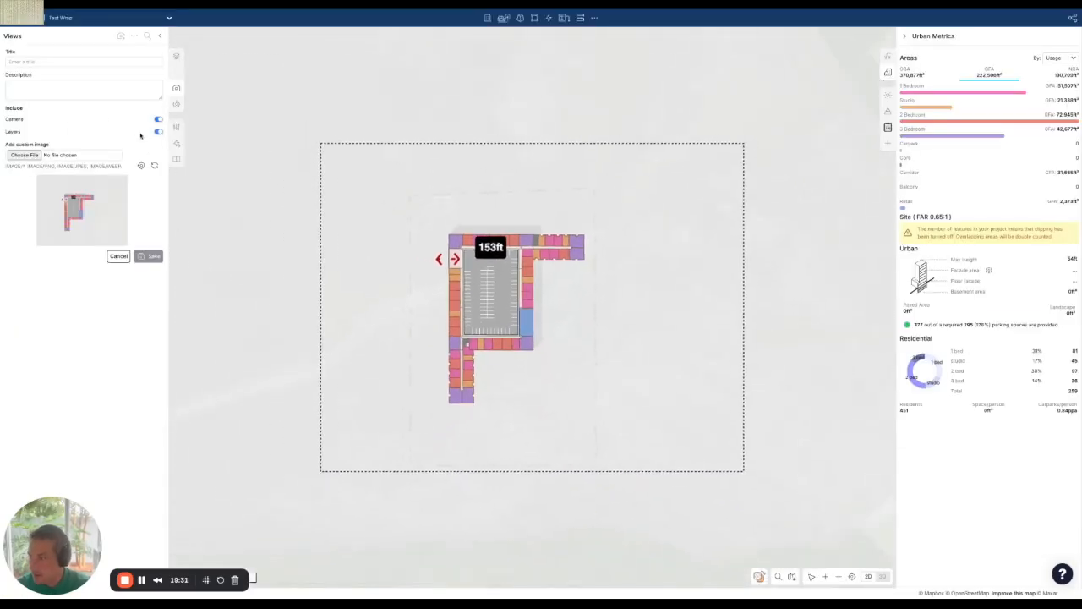
# - Title the captured view "Ground Floor" and save it
pyautogui.click(78, 60)
pyautogui.write('Ground Floor')
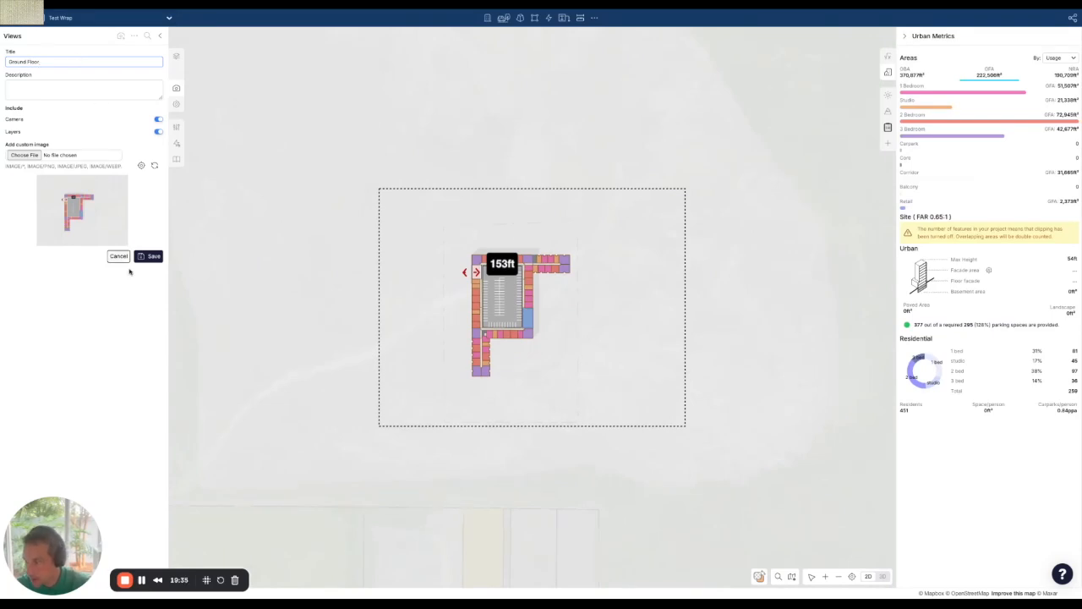
pyautogui.click(149, 255)
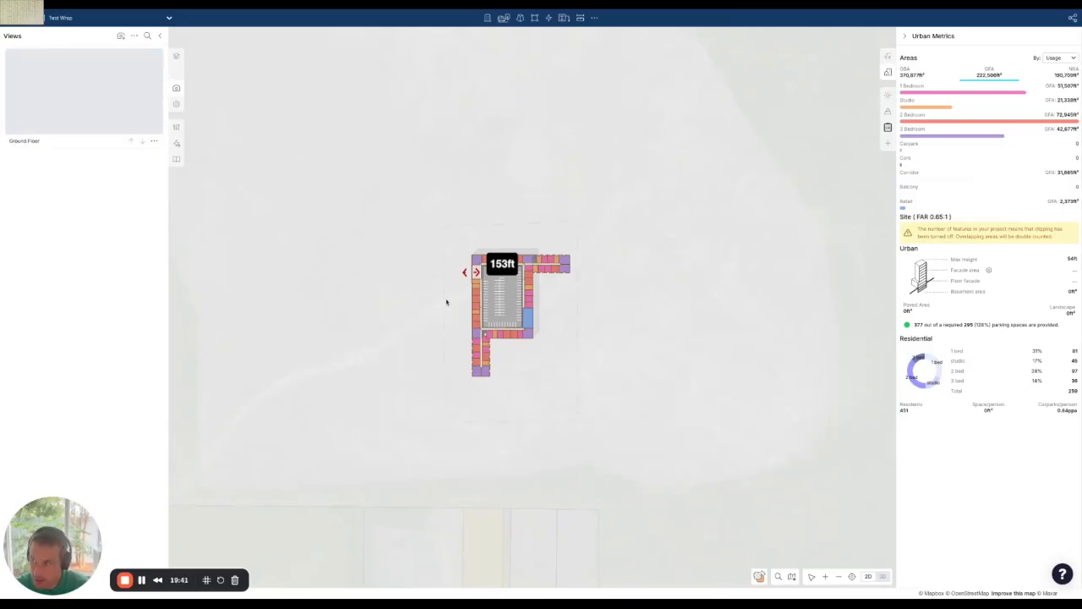
# - Leave the ground-floor isolation and try to isolate the levels of the garage alone in plan
pyautogui.scroll(4, 540, 312)
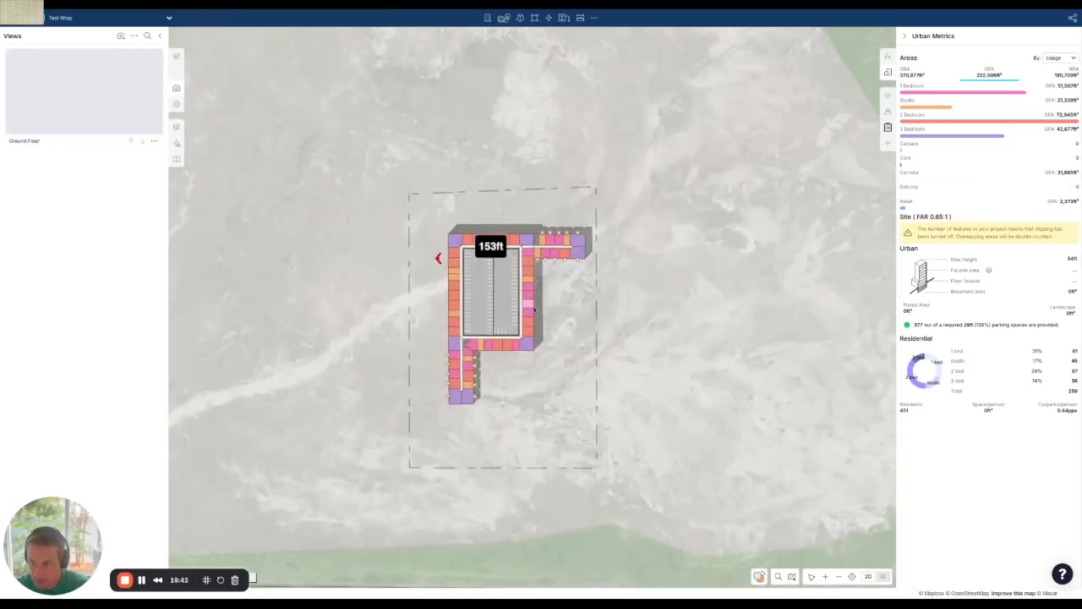
pyautogui.moveTo(558, 330)
pyautogui.mouseDown(button='right')
pyautogui.moveTo(522, 301)
pyautogui.moveTo(548, 337)
pyautogui.mouseUp(button='right')
pyautogui.click(511, 286)
pyautogui.doubleClick(511, 285)
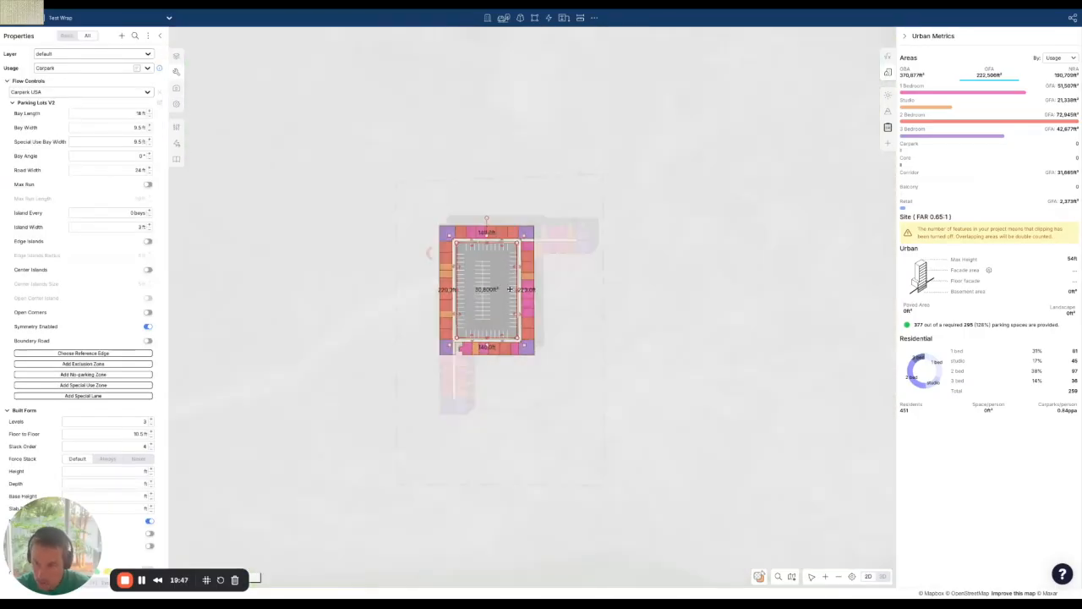
pyautogui.click(582, 315)
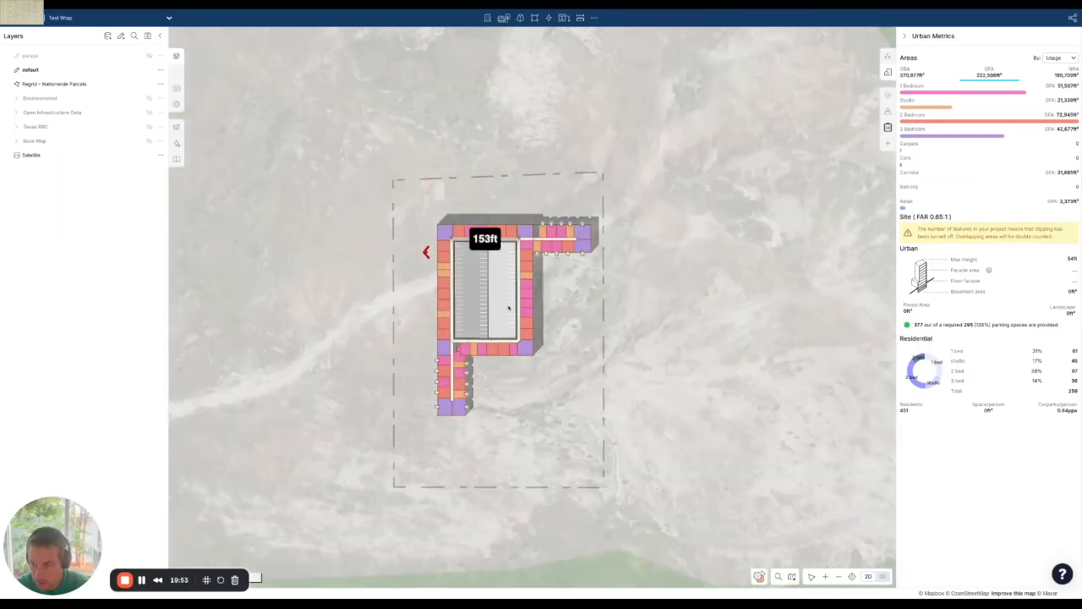
# - Try to isolate the garage together with units from both wings in plan
pyautogui.click(509, 308)
pyautogui.keyDown('shift'); pyautogui.click(463, 360); pyautogui.keyUp('shift')
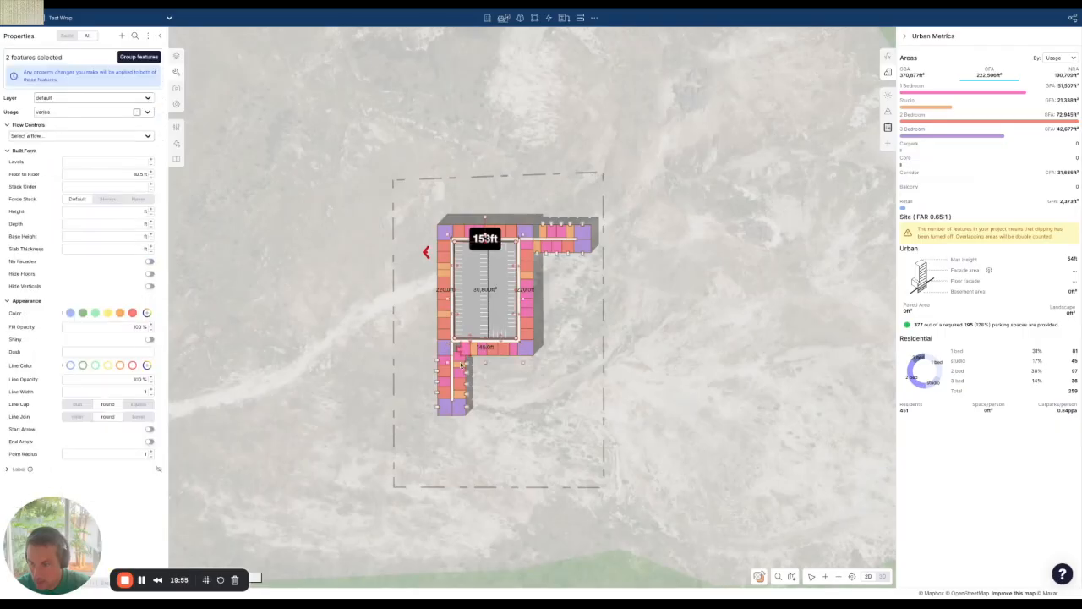
pyautogui.keyDown('shift'); pyautogui.click(462, 376); pyautogui.keyUp('shift')
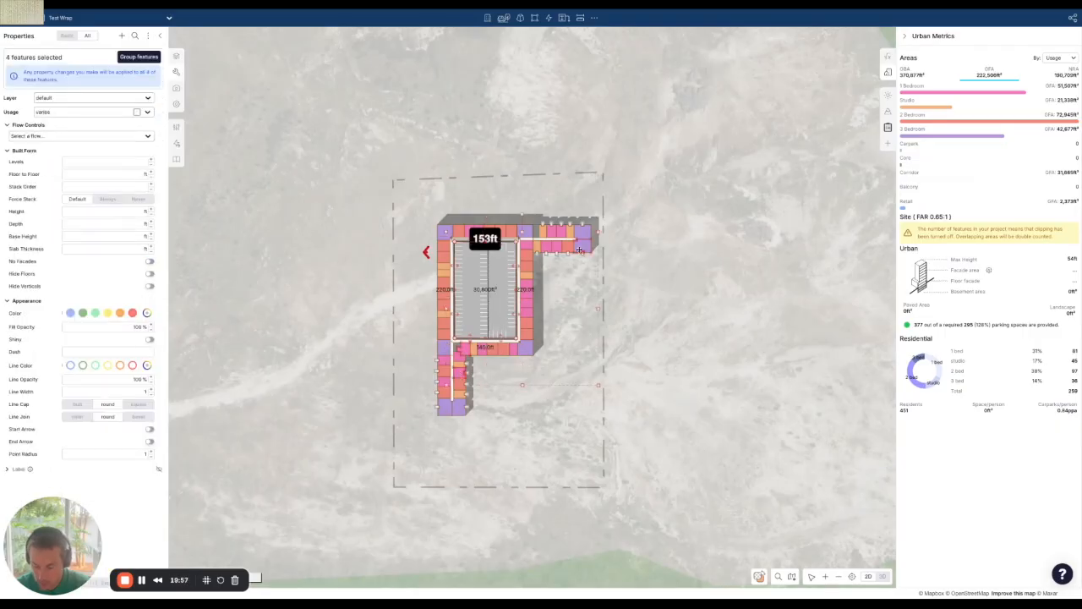
pyautogui.press('i')
pyautogui.moveTo(611, 332); pyautogui.dragTo(699, 336)
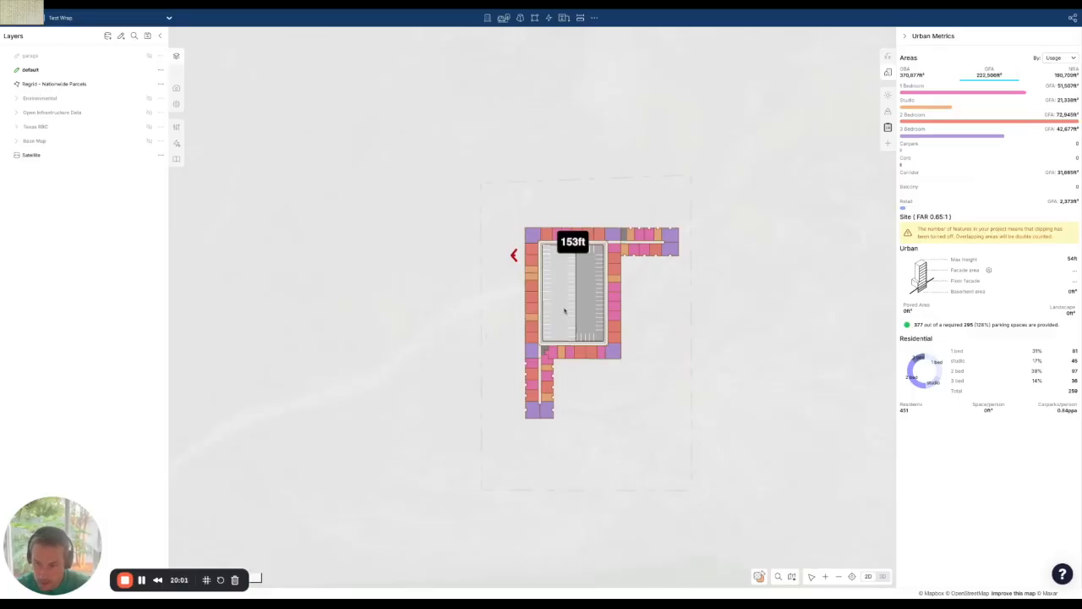
pyautogui.press('i')
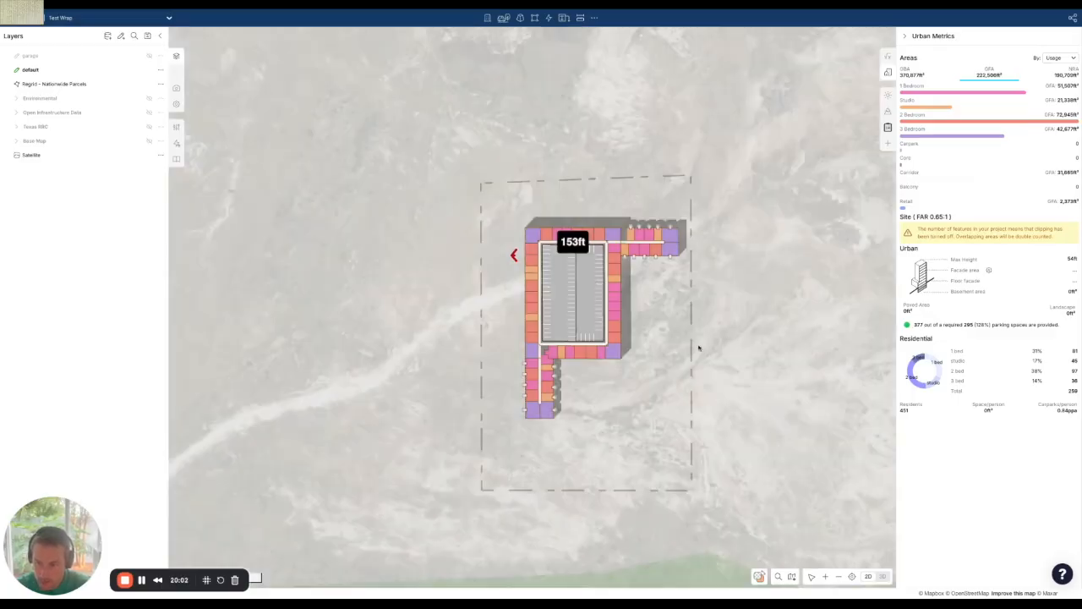
# - Try isolating the garage on its own again, and also combined with units from both wings
pyautogui.click(593, 329)
pyautogui.press('i')
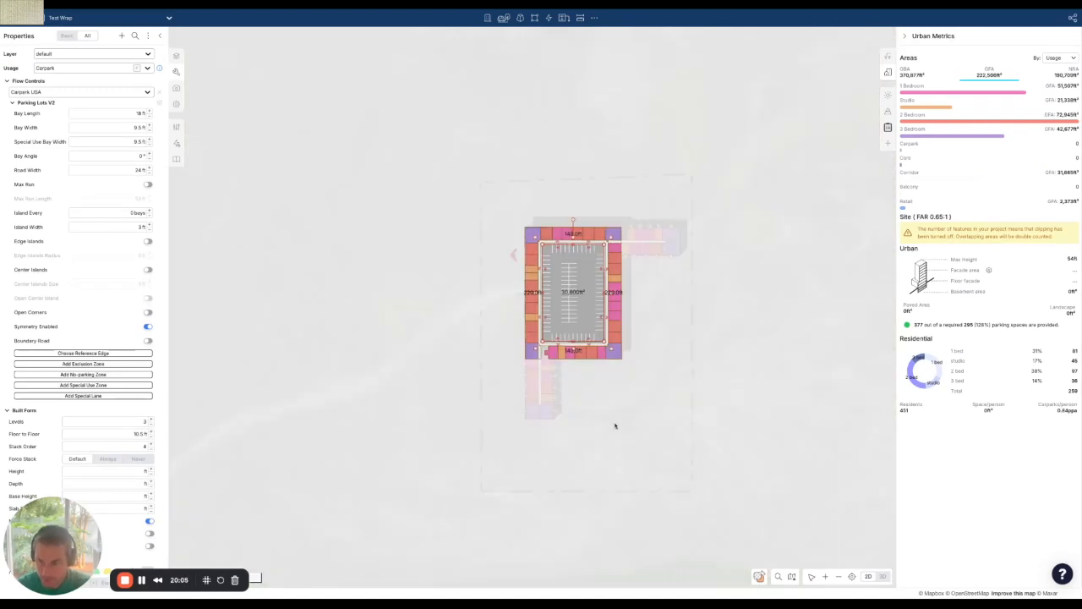
pyautogui.click(622, 384)
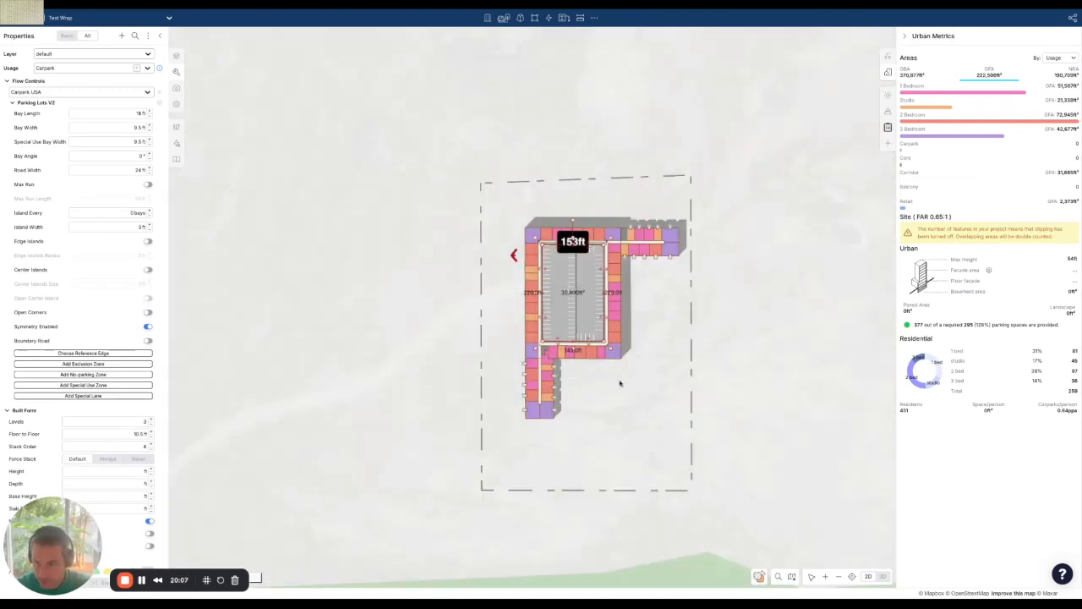
pyautogui.click(587, 309)
pyautogui.keyDown('shift'); pyautogui.click(545, 379); pyautogui.keyUp('shift')
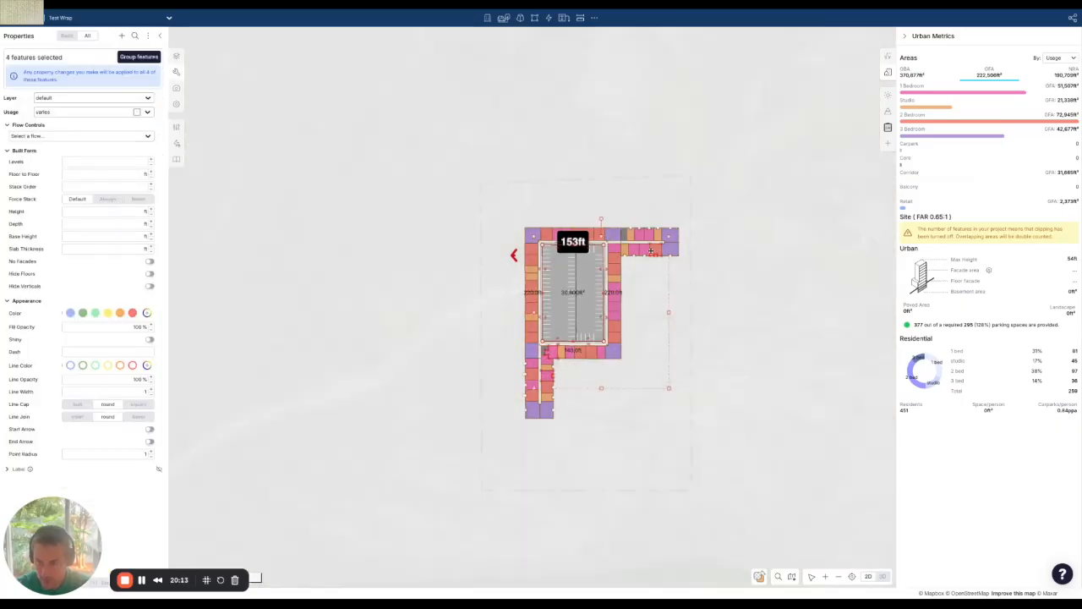
pyautogui.click(658, 322)
# - Select the 1 Bedroom unit at the lower junction, a lower-wing unit and the garage in 3D, and isolate their level in plan
pyautogui.moveTo(662, 325); pyautogui.dragTo(624, 254, button='right')
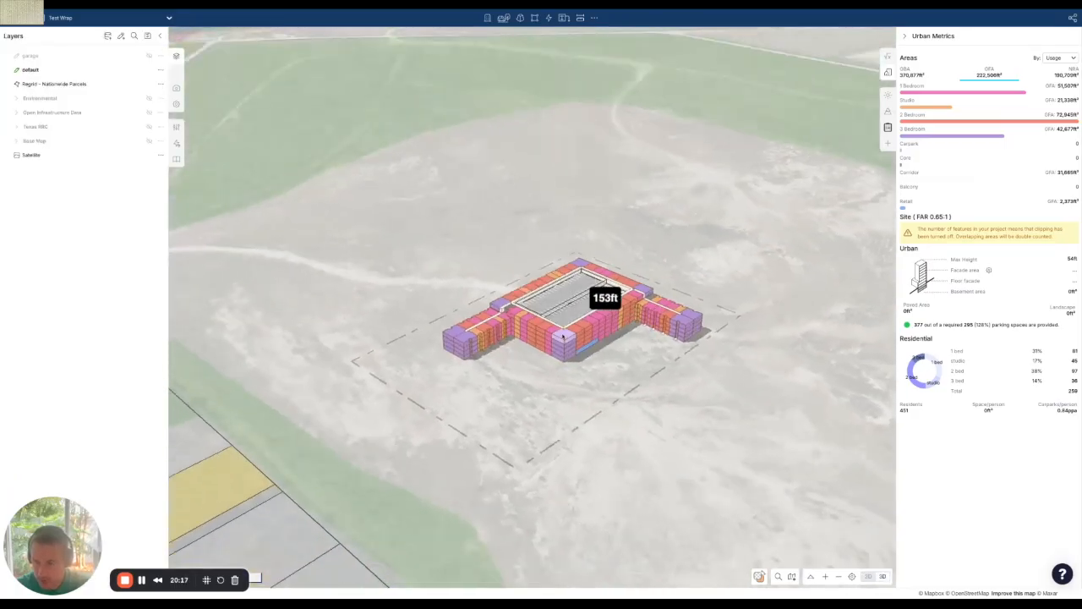
pyautogui.scroll(3, 508, 329)
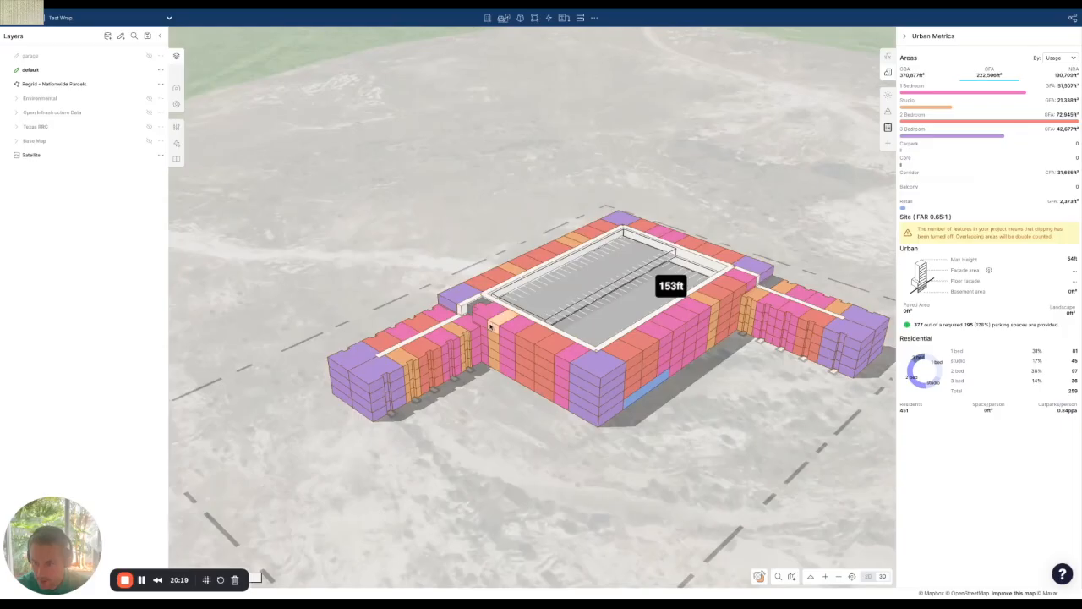
pyautogui.click(484, 336)
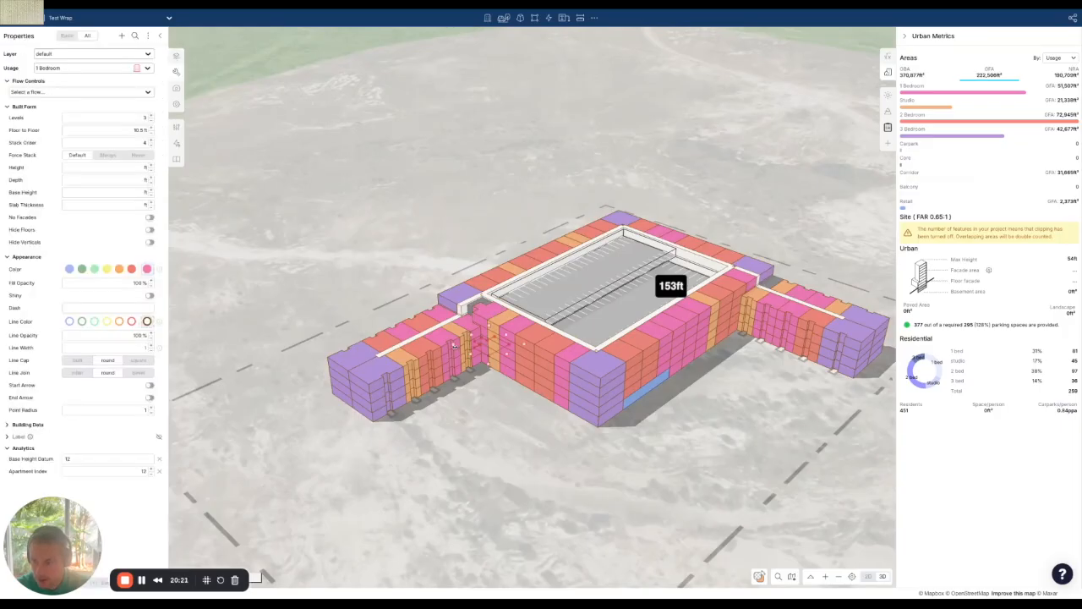
pyautogui.keyDown('shift'); pyautogui.click(445, 365); pyautogui.keyUp('shift')
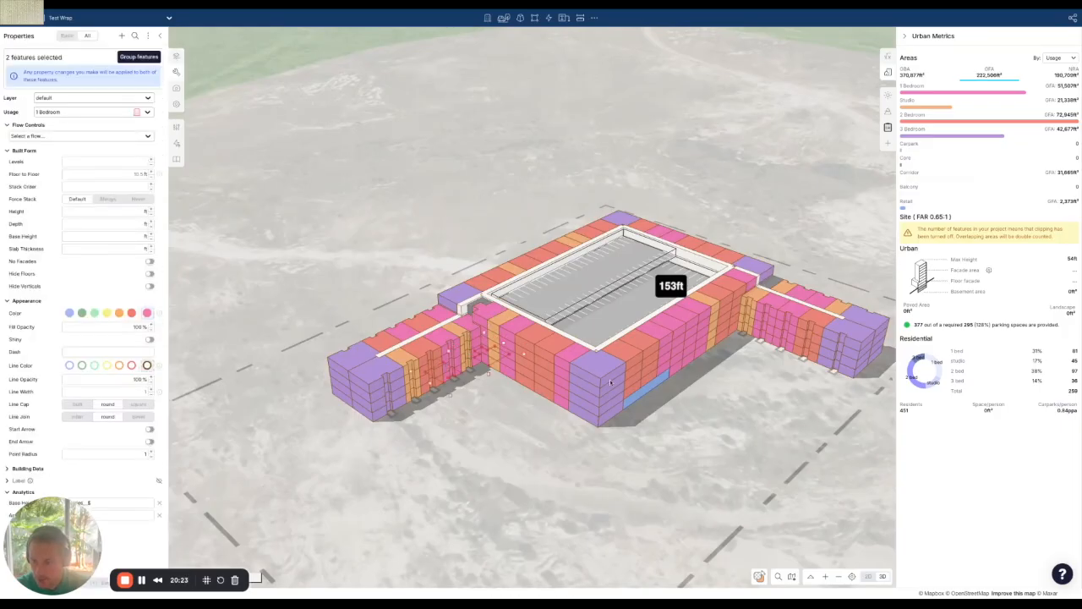
pyautogui.keyDown('shift'); pyautogui.click(598, 325); pyautogui.keyUp('shift')
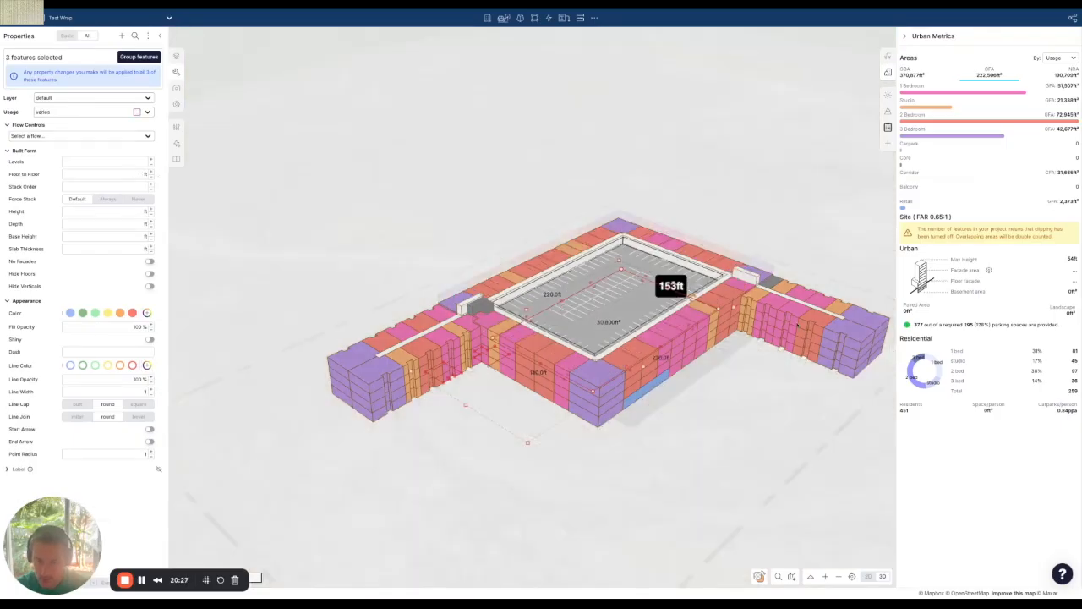
pyautogui.press('2')
pyautogui.click(809, 329)
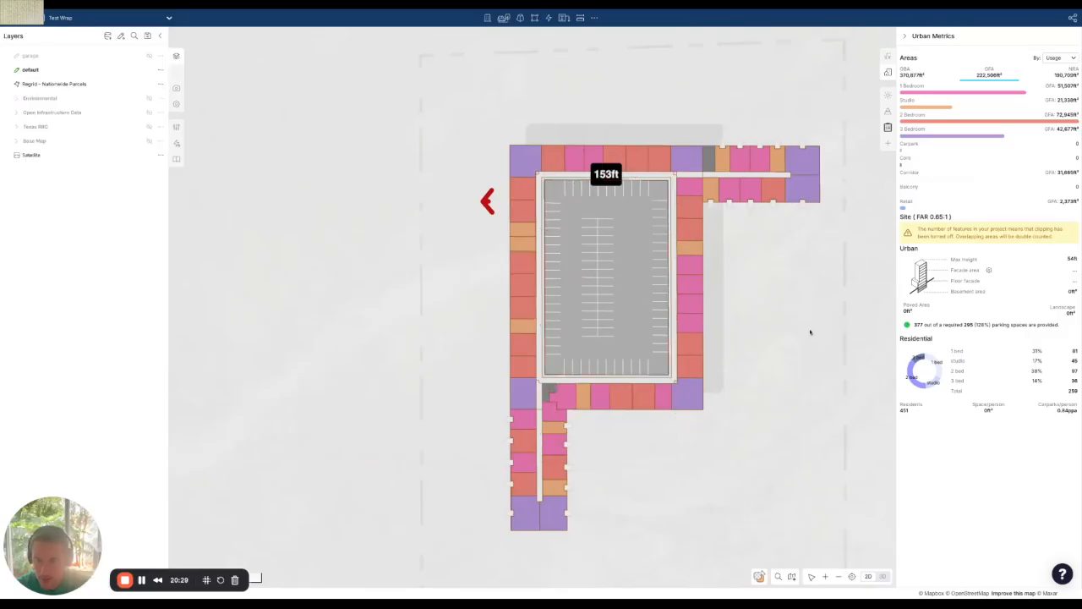
# - Save a landscape Letter 2D view of the isolated floor at 1" = 100' scale, titled Stack
pyautogui.moveTo(809, 329); pyautogui.dragTo(772, 287)
pyautogui.scroll(-2, 772, 288)
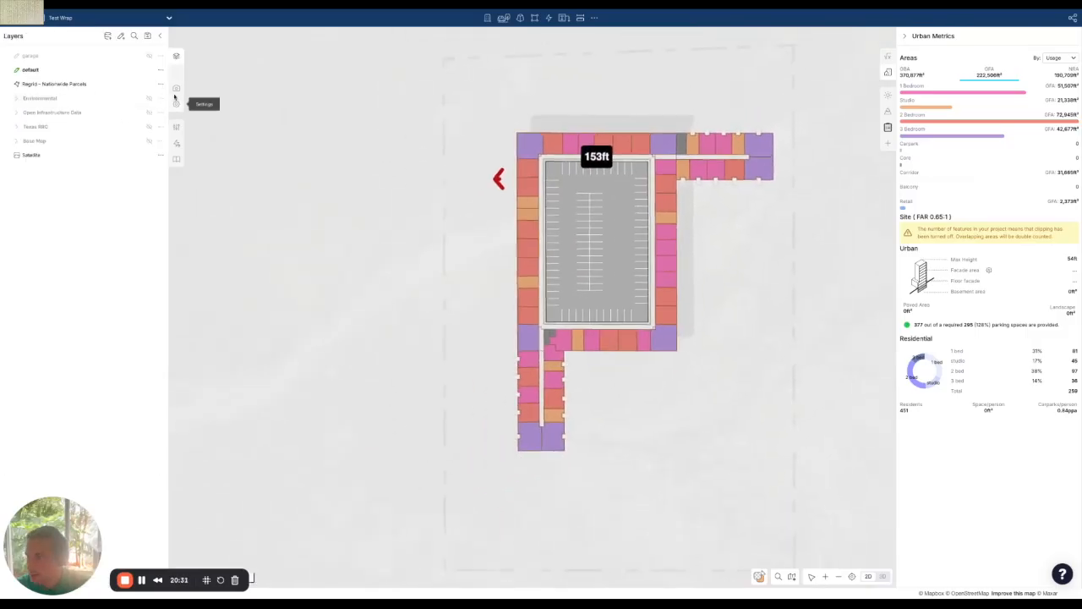
pyautogui.click(176, 88)
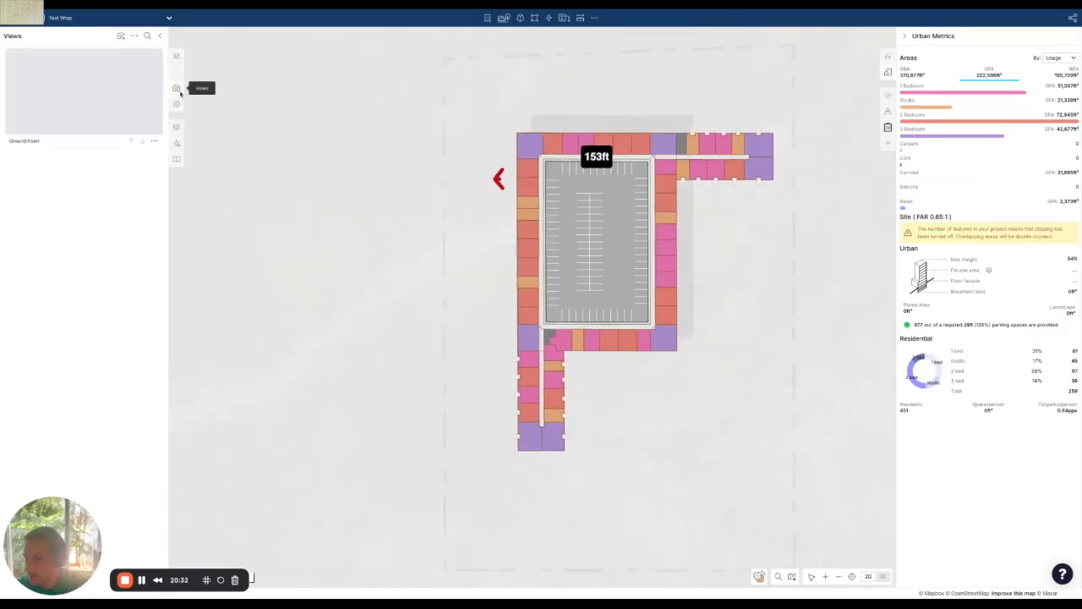
pyautogui.click(120, 35)
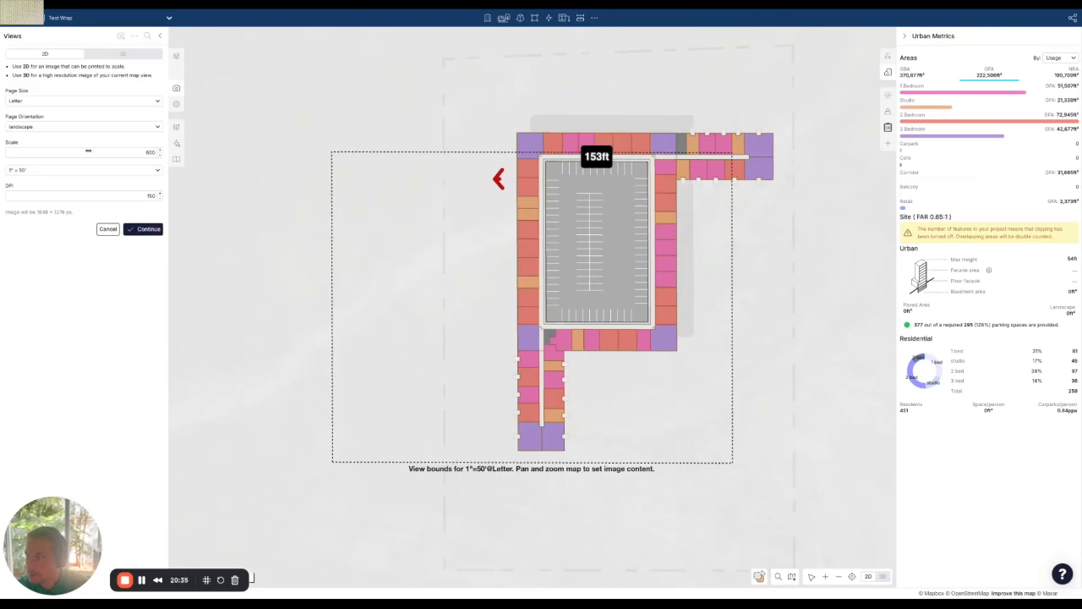
pyautogui.click(134, 172)
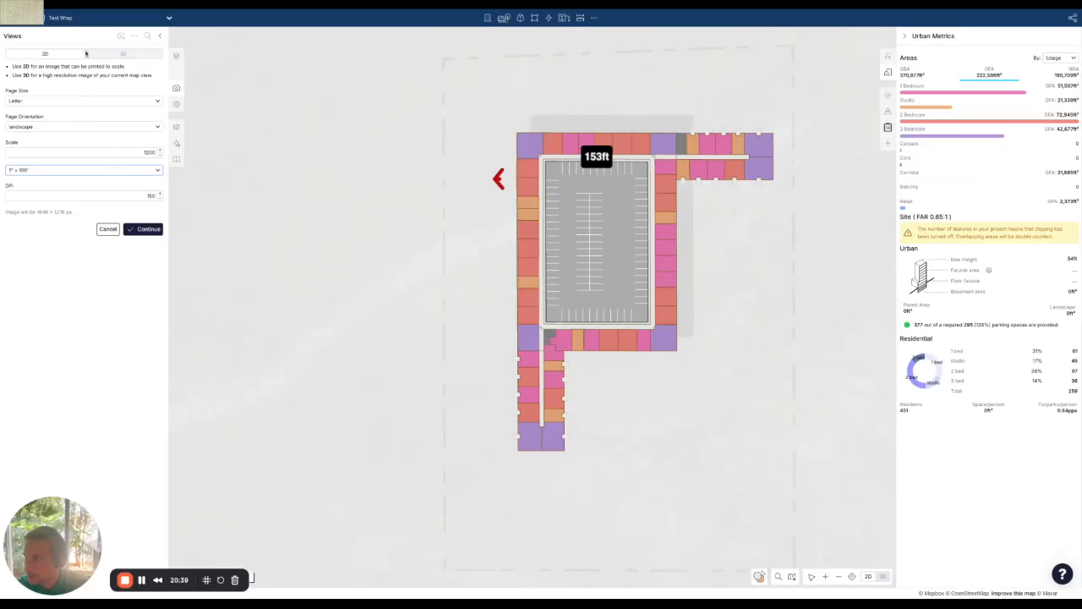
pyautogui.click(146, 229)
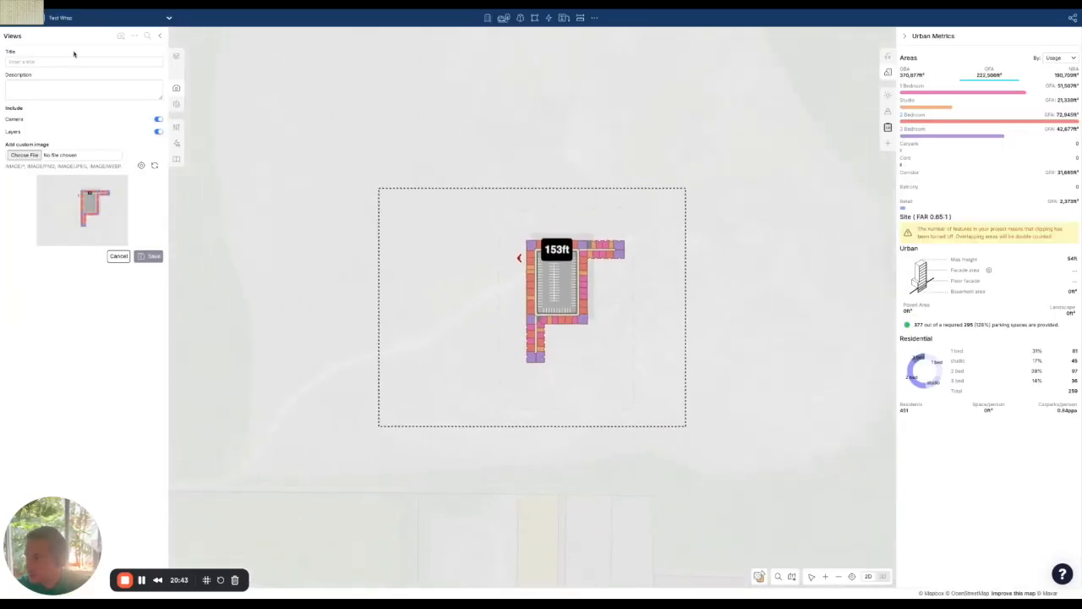
pyautogui.click(74, 58)
pyautogui.write('Site')
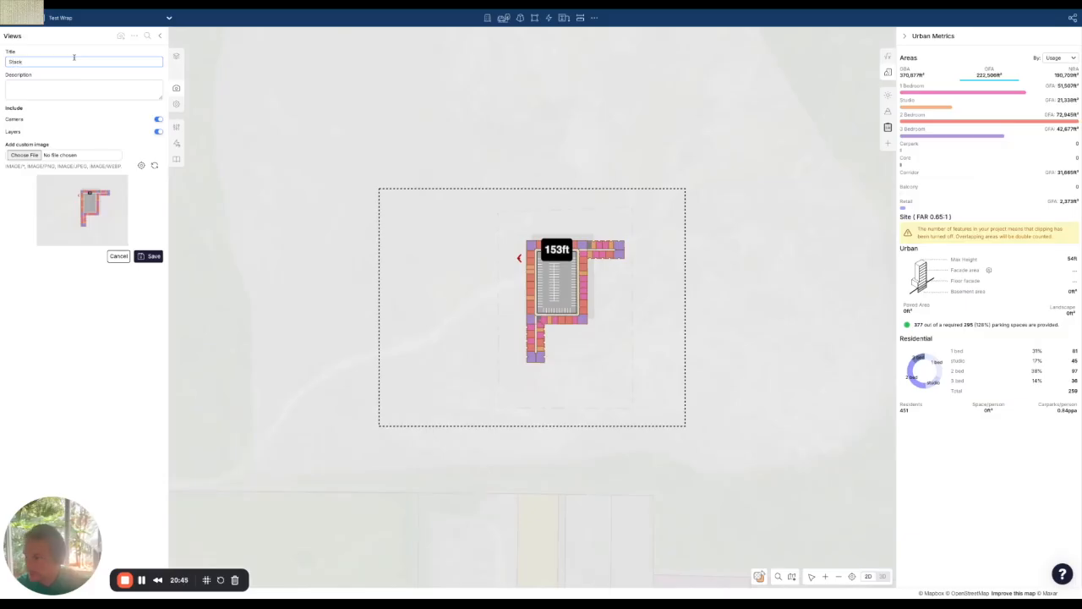
pyautogui.click(149, 255)
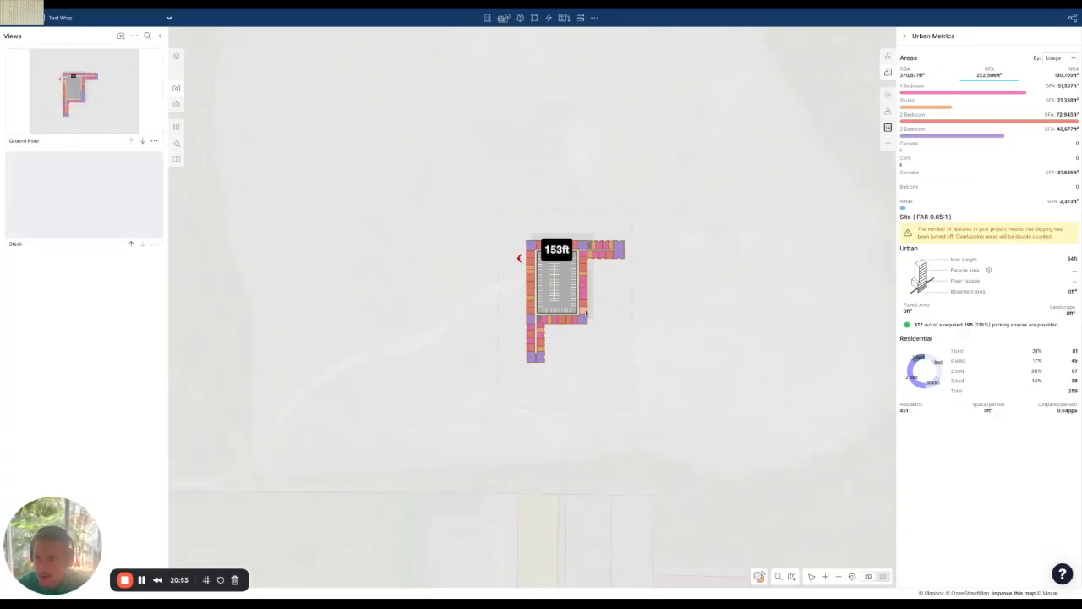
# - Leave the isolation and try to isolate the one-level garage bay together with the core pieces at the lower junction in plan
pyautogui.scroll(3, 586, 314)
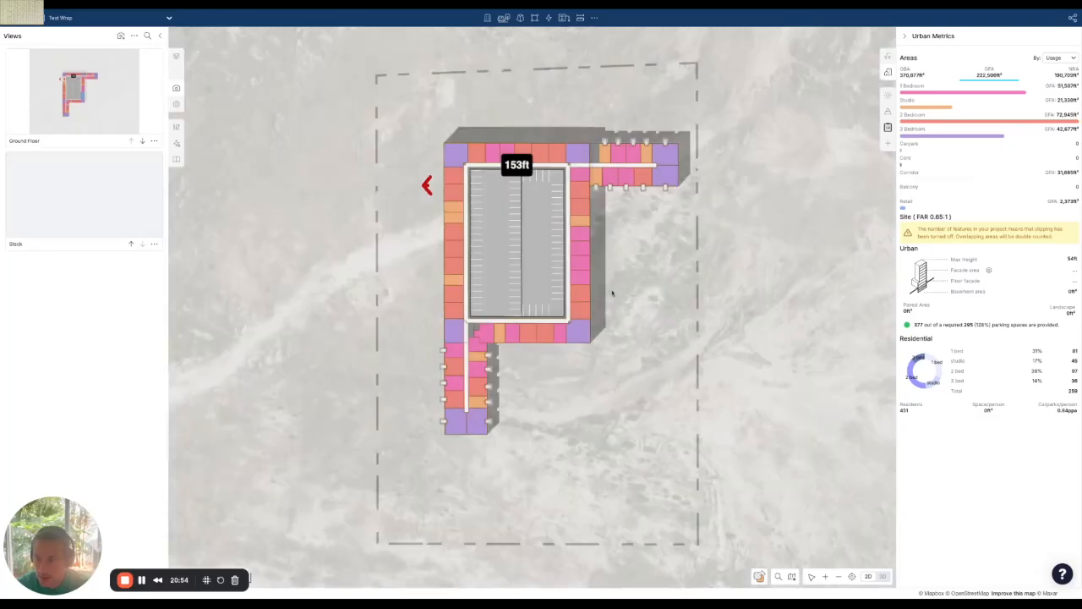
pyautogui.click(609, 293)
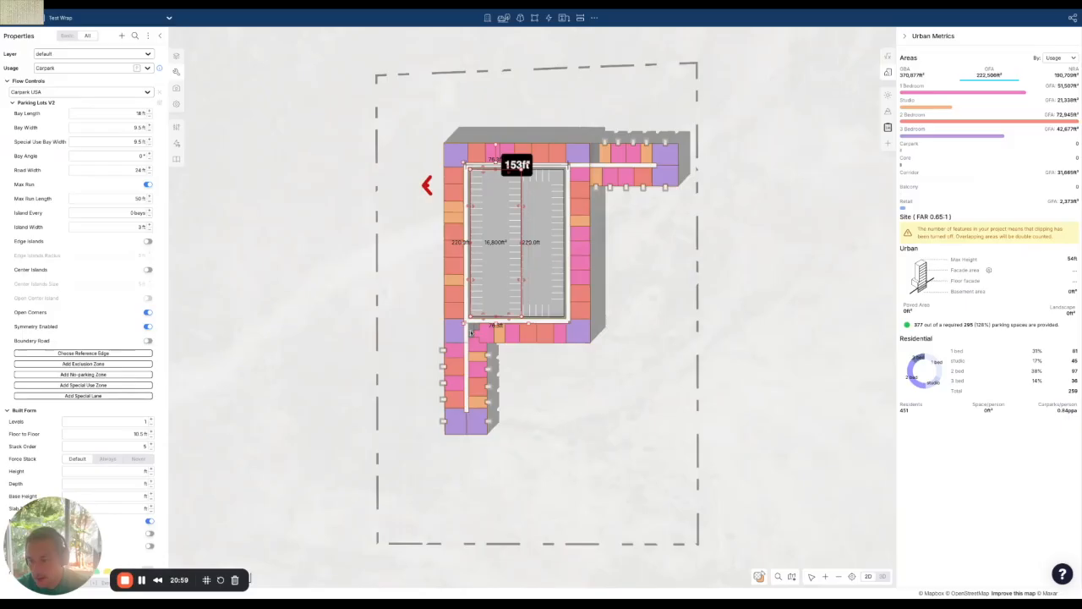
pyautogui.keyDown('shift'); pyautogui.click(477, 329); pyautogui.keyUp('shift')
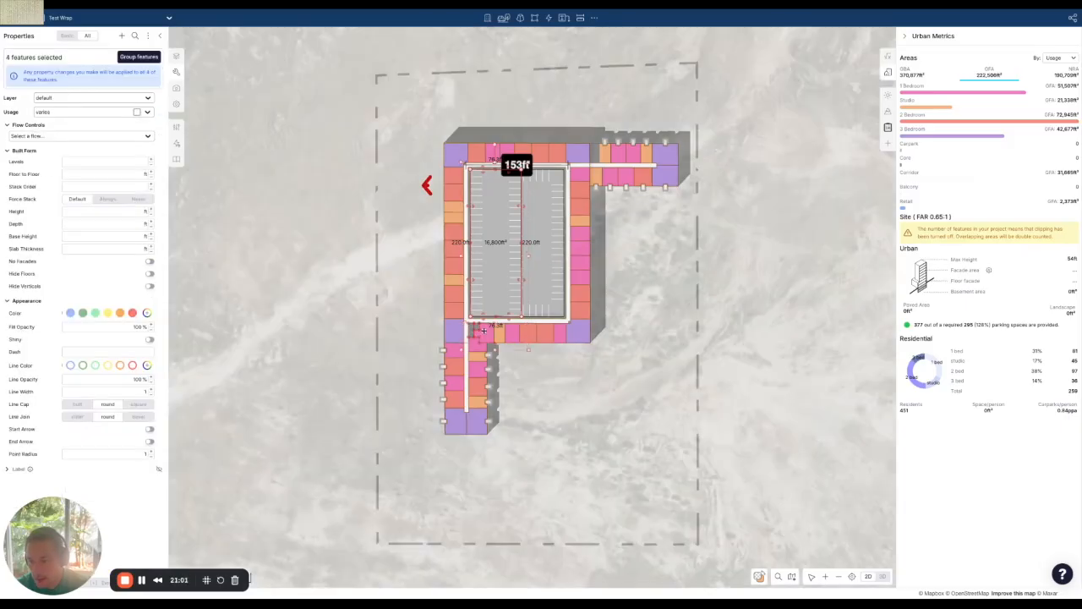
pyautogui.press('Escape')
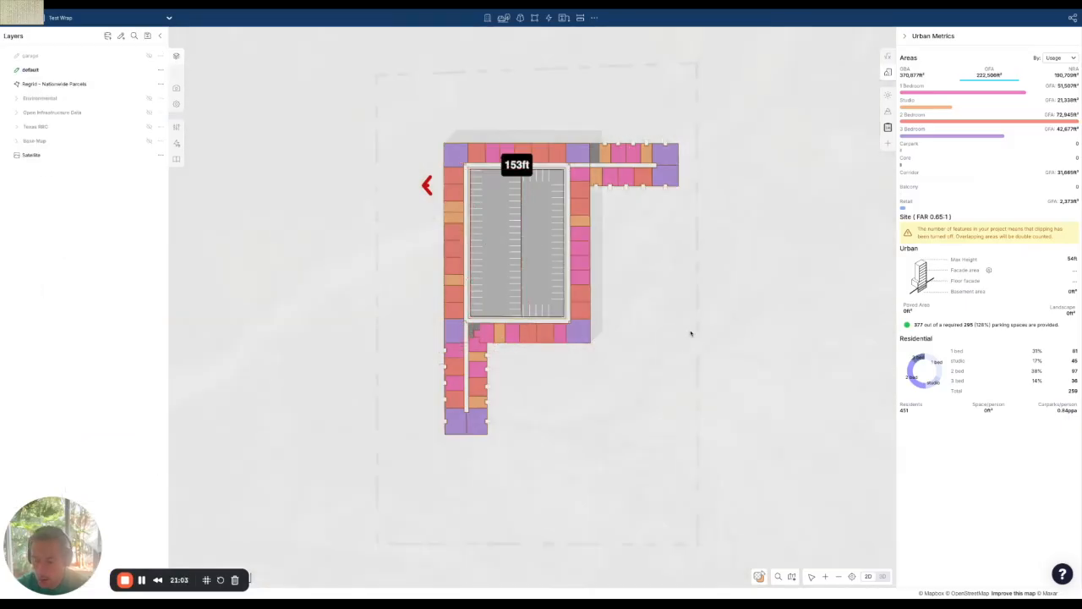
# - Inspect the one-level garage bay and adjoining lower-junction core in 3D by selecting them together, and clear the selection
pyautogui.scroll(4, 455, 371)
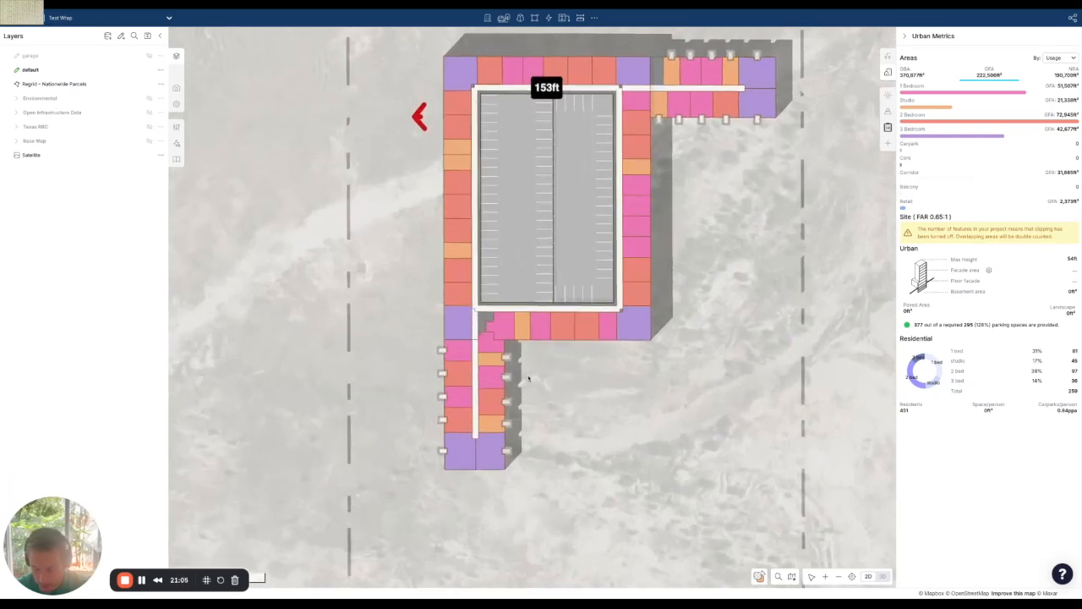
pyautogui.moveTo(533, 410); pyautogui.dragTo(511, 369, button='right')
pyautogui.scroll(3, 512, 338)
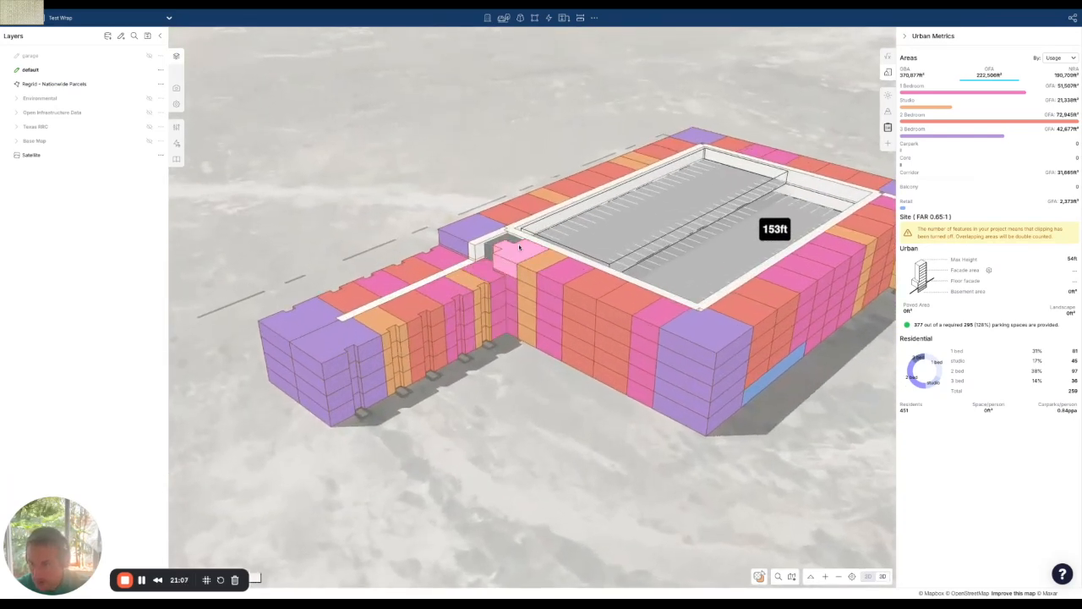
pyautogui.click(572, 230)
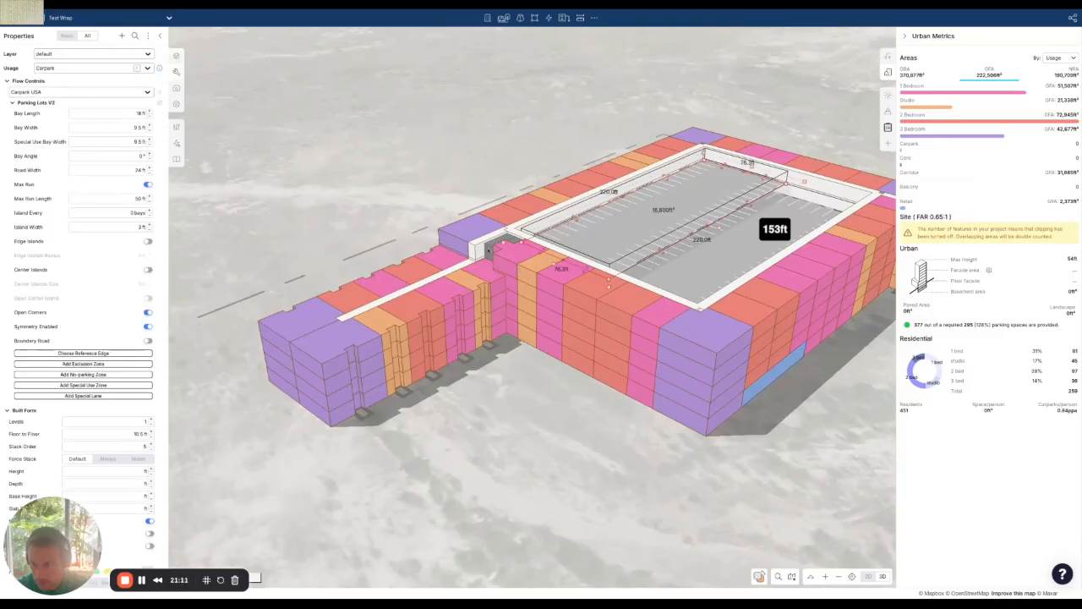
pyautogui.keyDown('shift'); pyautogui.click(488, 250); pyautogui.keyUp('shift')
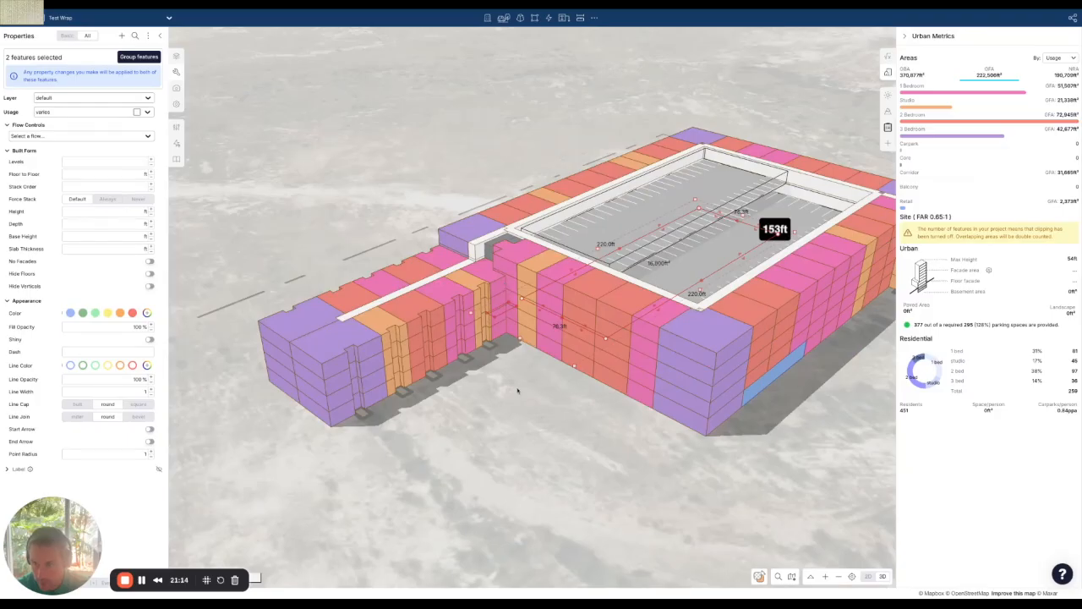
pyautogui.click(517, 390)
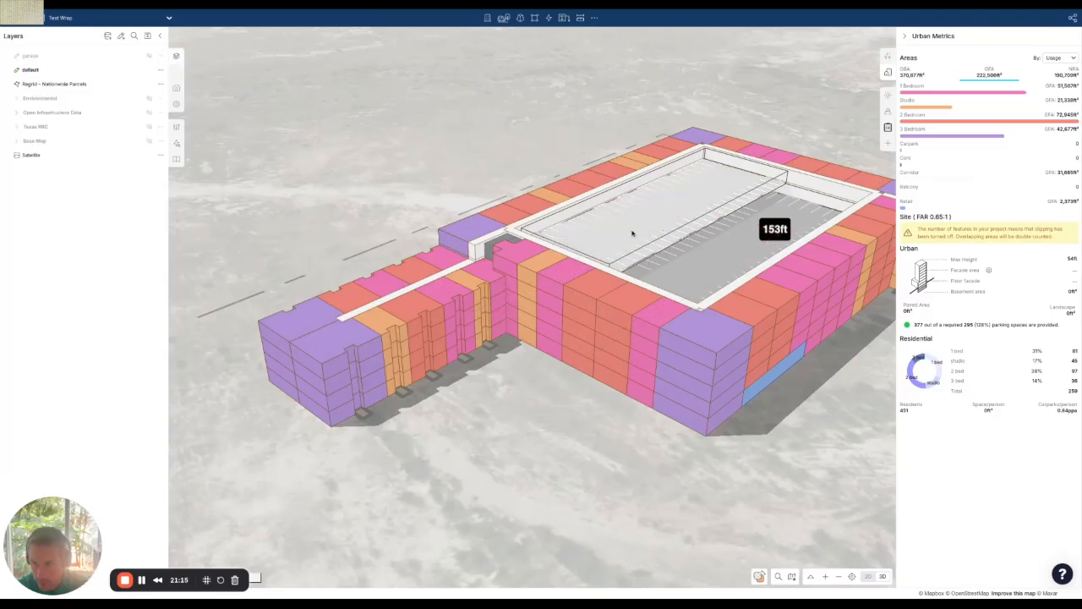
# - Try isolating the level of the one-level garage bay alone in plan, and leave the isolation
pyautogui.click(633, 235)
pyautogui.press('i')
pyautogui.press('2')
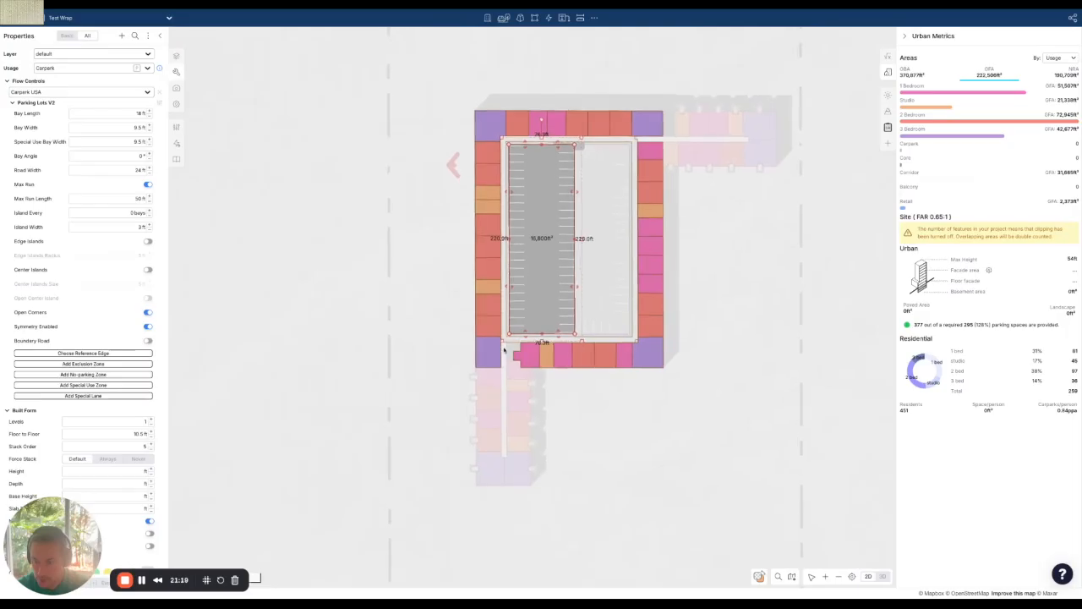
pyautogui.press('Escape')
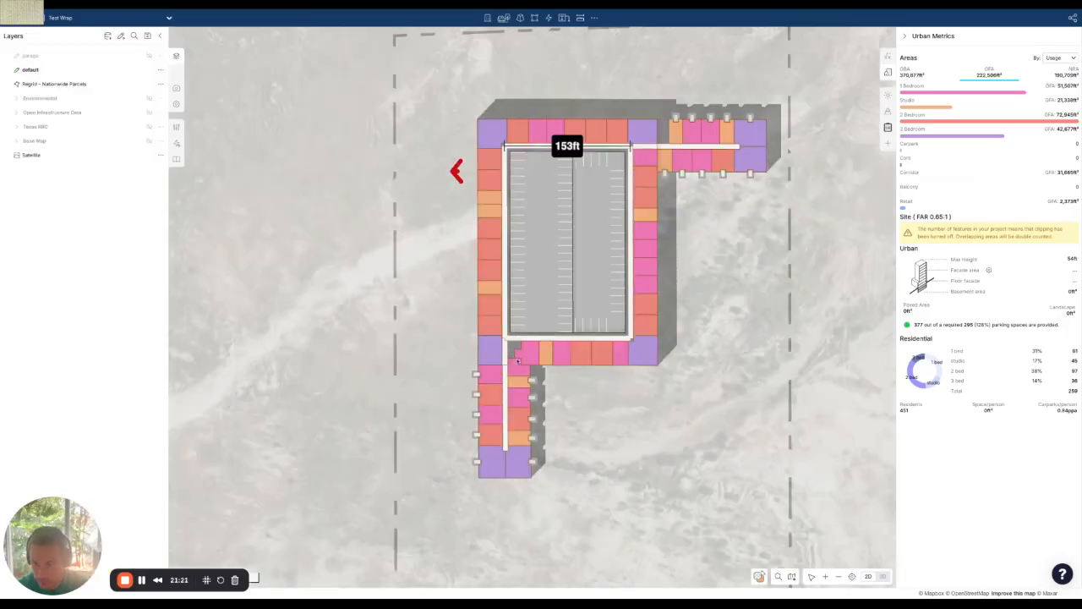
# - Delete the top-level core and corridor pieces at the lower junction
pyautogui.click(509, 348)
pyautogui.click(510, 353)
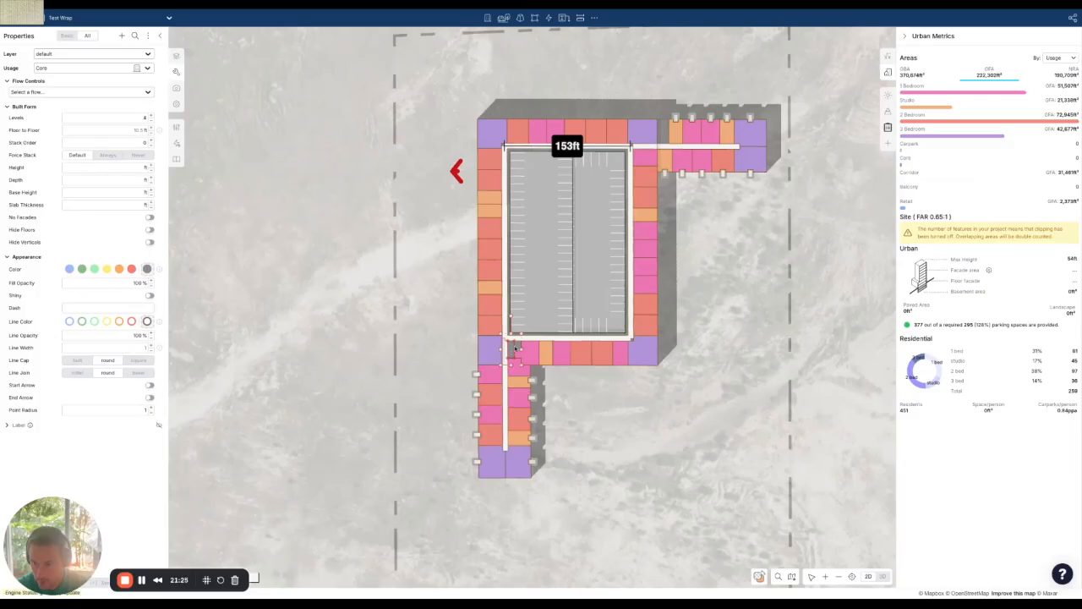
pyautogui.moveTo(511, 355); pyautogui.dragTo(520, 352)
pyautogui.click(566, 411)
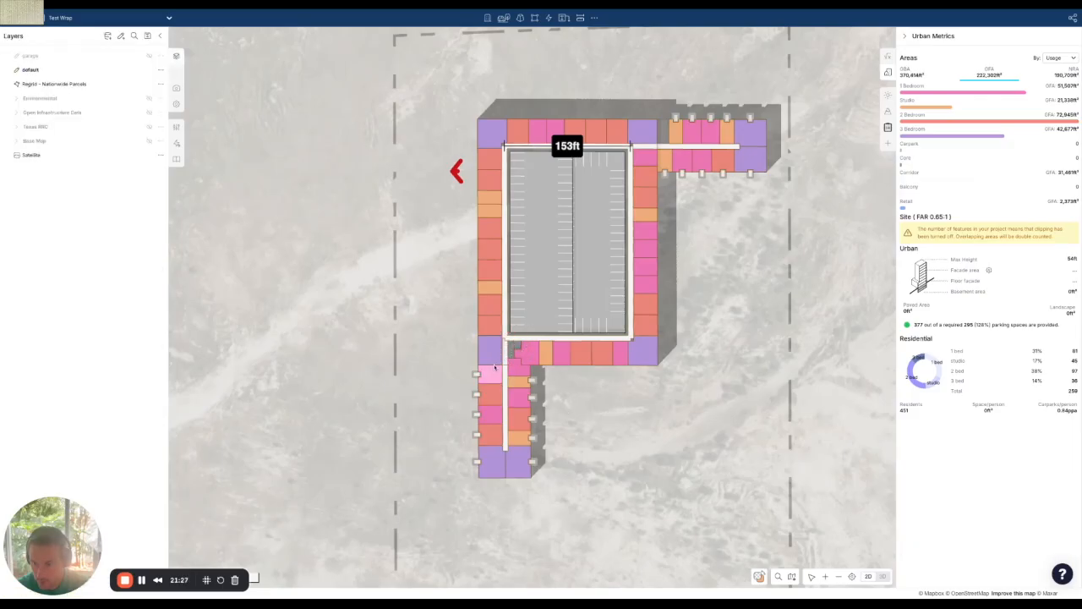
# - Duplicate the two core pieces and the corridor segment at the lower junction, and set the copies to 1 level
pyautogui.scroll(5, 493, 367)
pyautogui.click(543, 324)
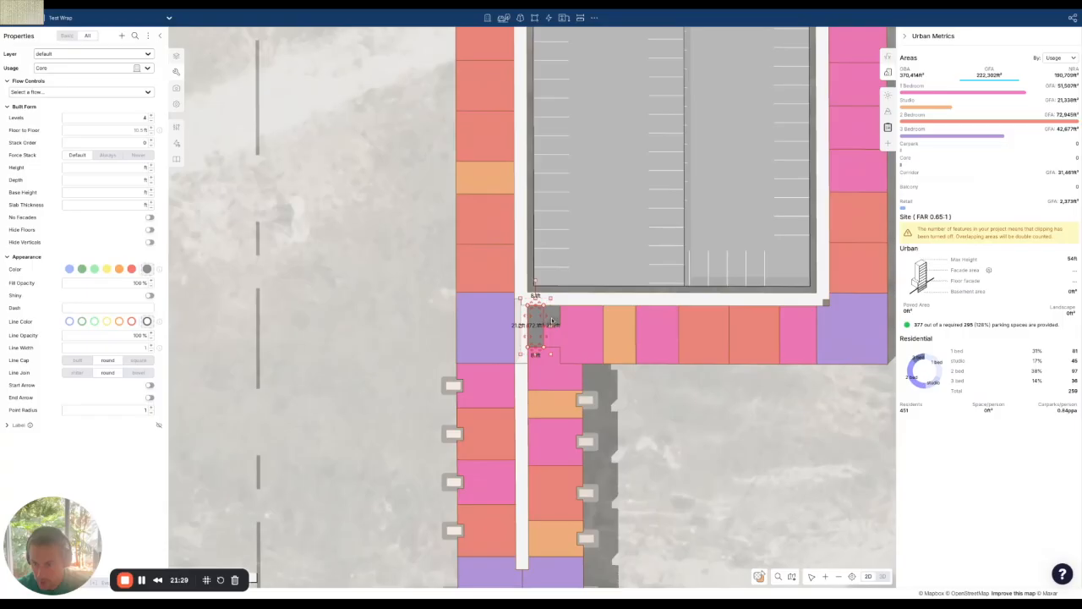
pyautogui.keyDown('shift'); pyautogui.click(552, 323); pyautogui.keyUp('shift')
pyautogui.keyDown('shift'); pyautogui.click(521, 340); pyautogui.keyUp('shift')
pyautogui.hotkey('ctrl', 'c')
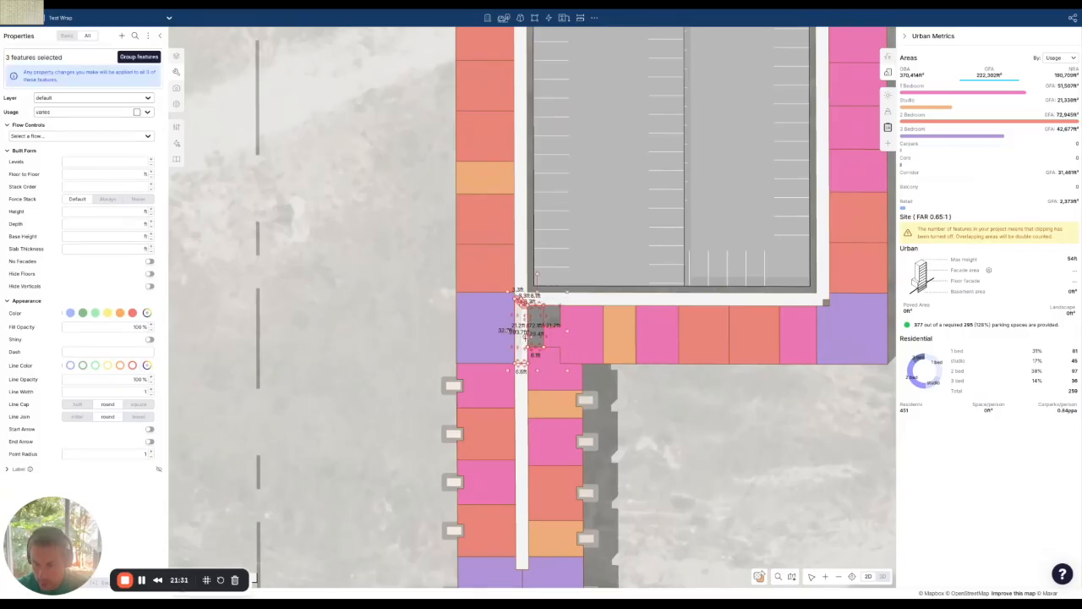
pyautogui.hotkey('ctrl', 'v')
pyautogui.click(141, 161)
pyautogui.write('1')
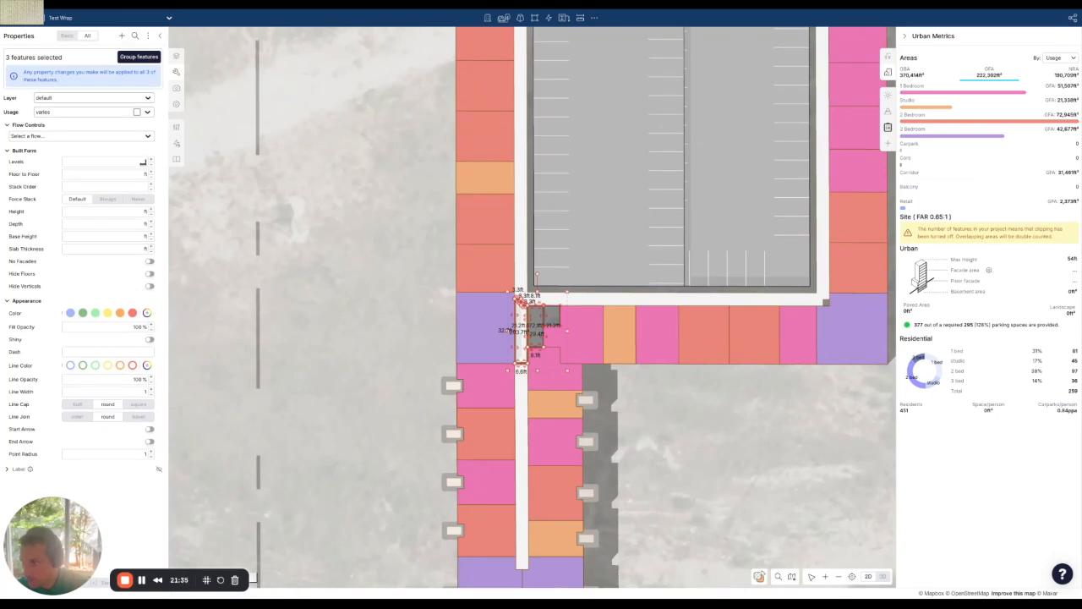
pyautogui.click(711, 493)
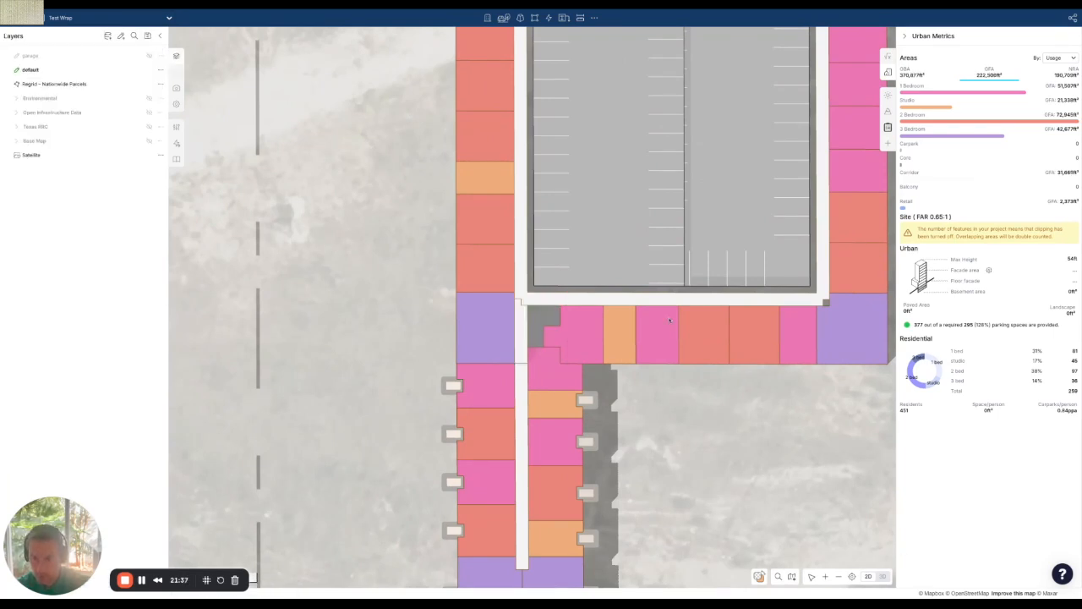
# - Select the one-level garage bay and the two top-level core pieces at the lower junction, and isolate their level in plan
pyautogui.click(640, 177)
pyautogui.press('w')
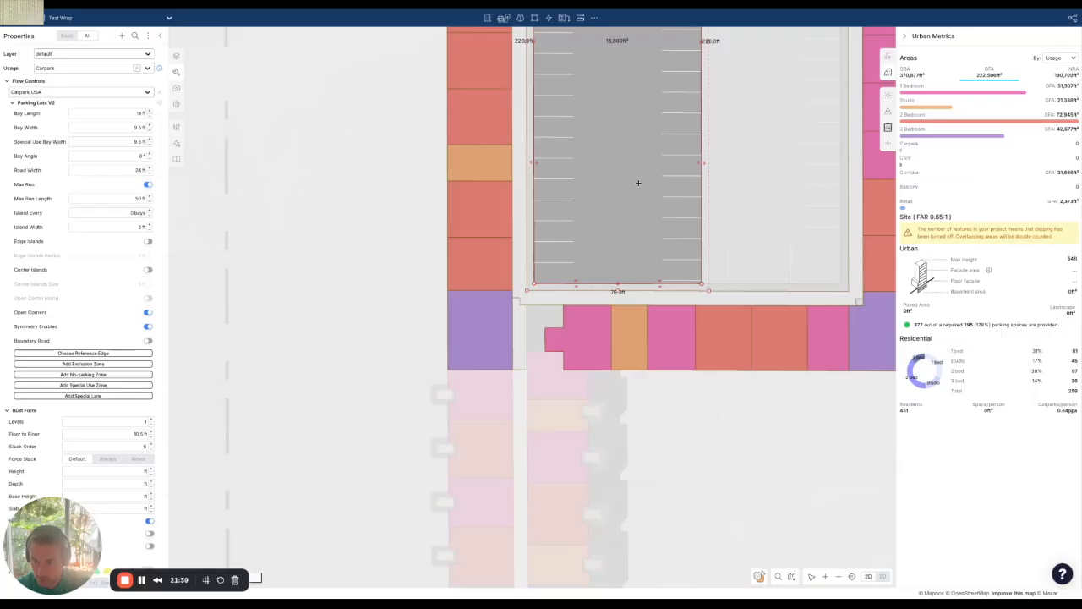
pyautogui.press('w')
pyautogui.press('q')
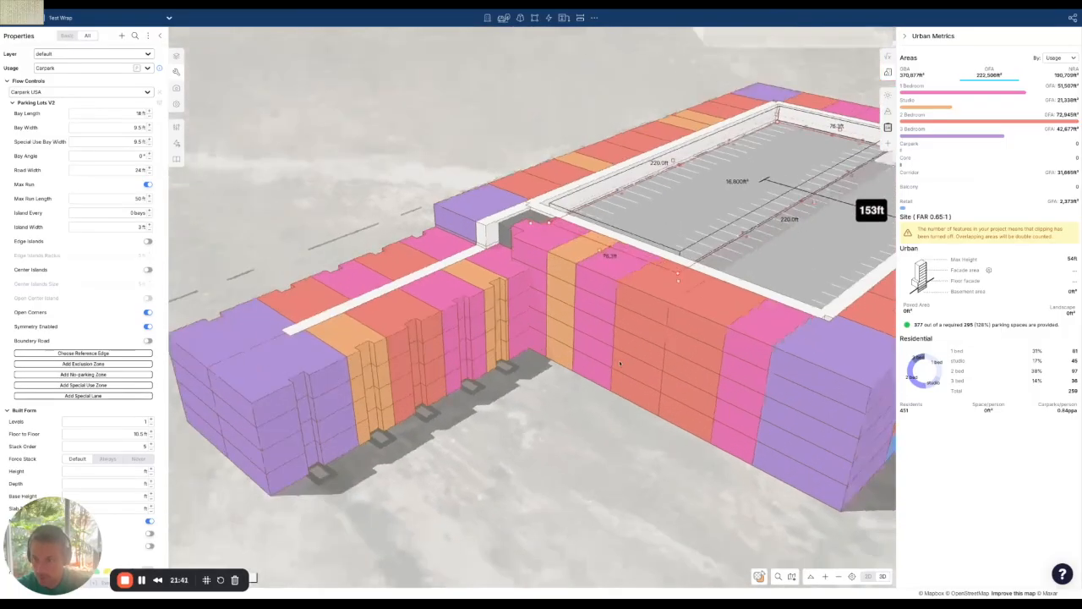
pyautogui.press('q')
pyautogui.keyDown('shift'); pyautogui.click(536, 321); pyautogui.keyUp('shift')
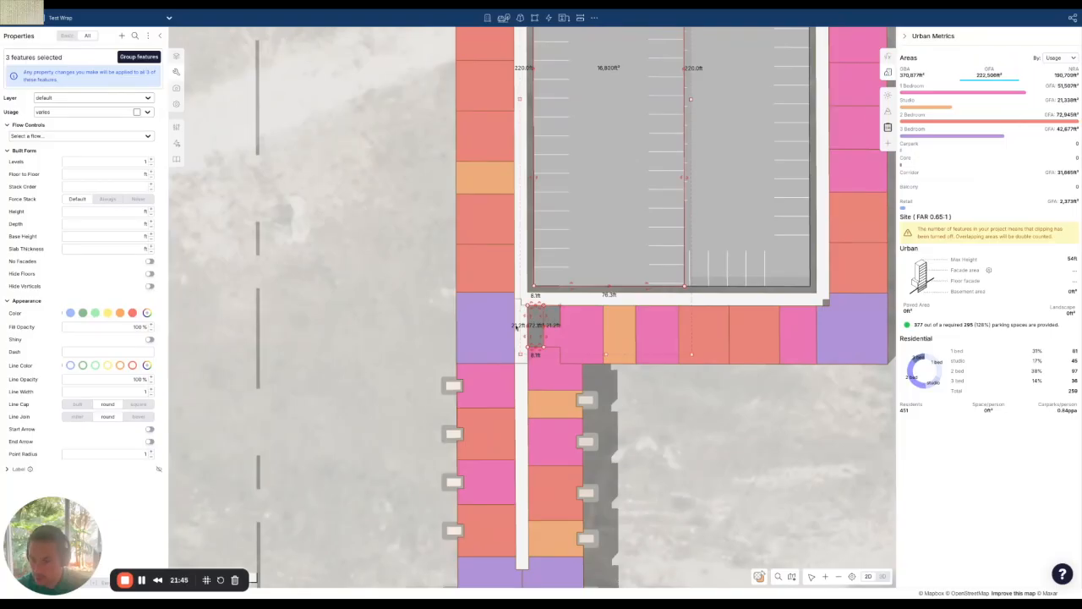
pyautogui.press('w')
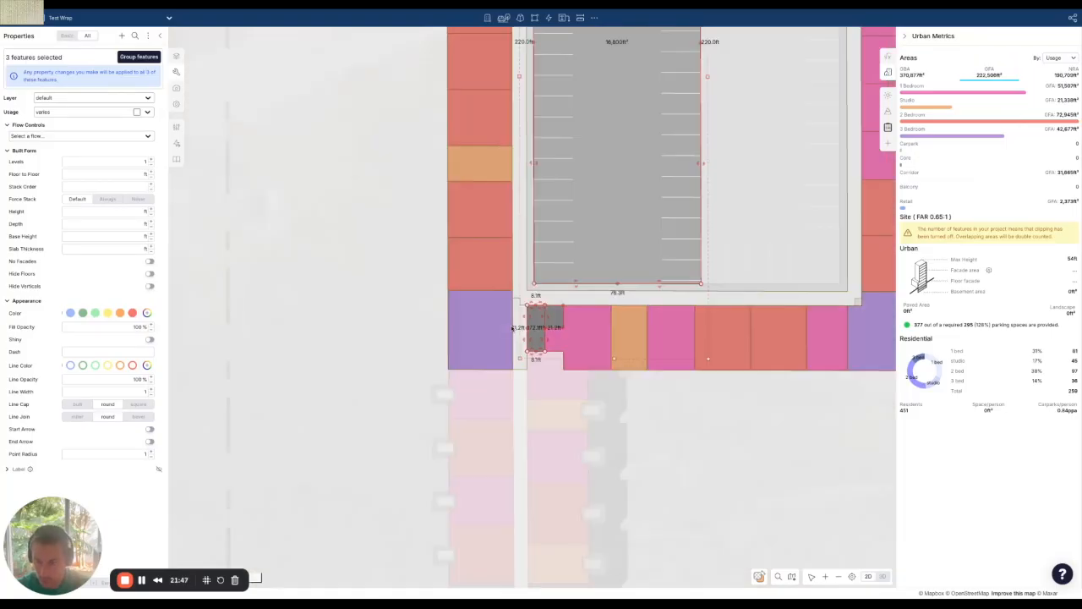
# - Set up a landscape Letter 2D view at 1" = 100' scale with the isolated top floor framed inside its bounds
pyautogui.click(787, 481)
pyautogui.scroll(-5, 787, 481)
pyautogui.moveTo(788, 481); pyautogui.dragTo(642, 471)
pyautogui.moveTo(754, 529); pyautogui.dragTo(737, 452)
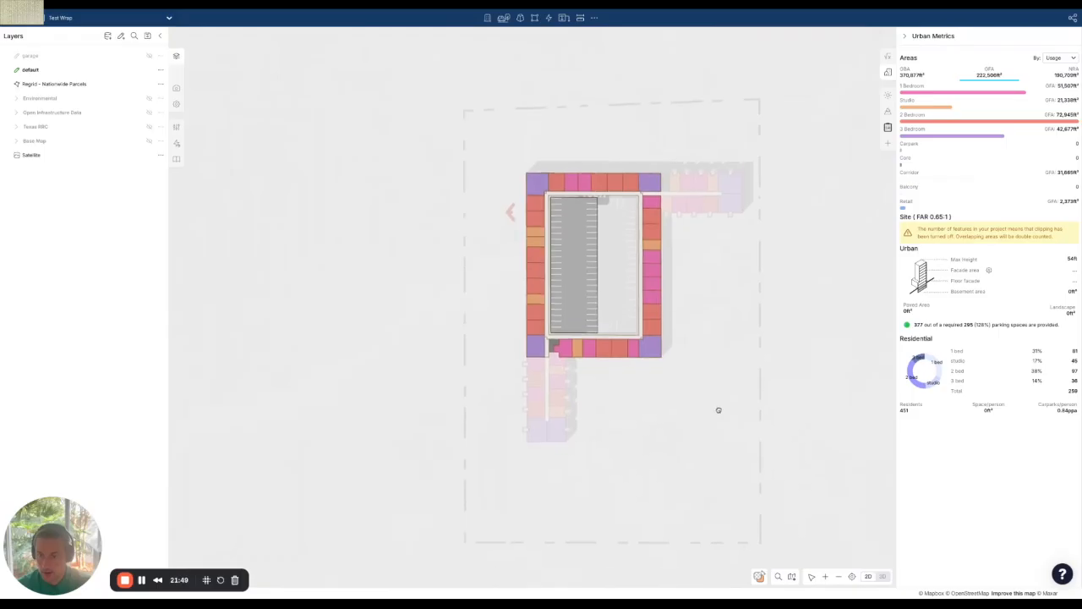
pyautogui.click(176, 88)
pyautogui.click(121, 36)
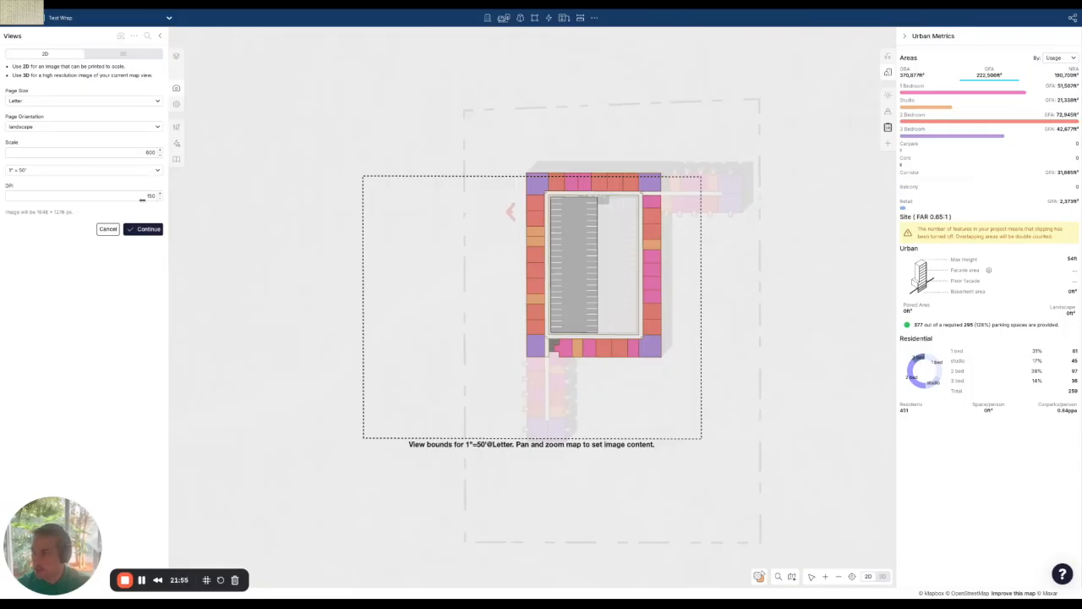
pyautogui.click(137, 172)
pyautogui.click(135, 185)
pyautogui.scroll(-1, 812, 350)
pyautogui.moveTo(814, 351); pyautogui.dragTo(701, 377)
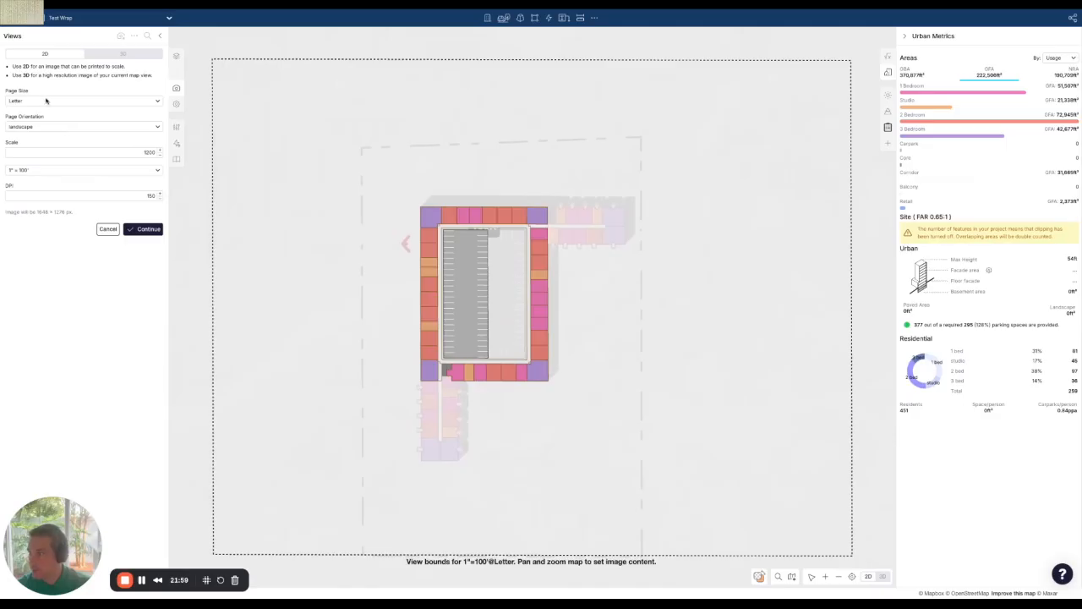
# - Title the captured top-floor view Roof and save it
pyautogui.click(144, 228)
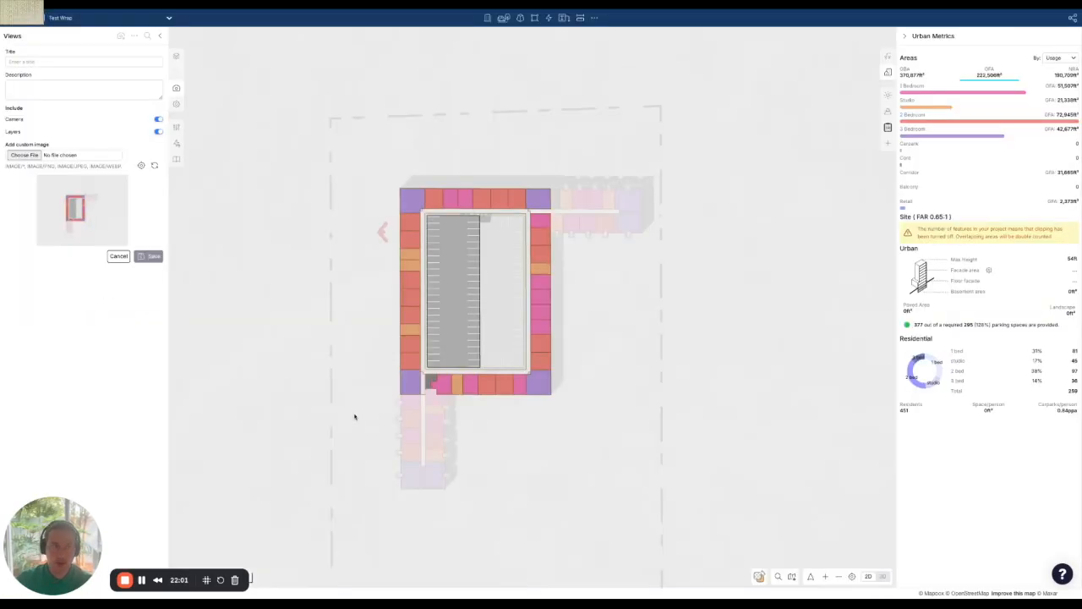
pyautogui.click(54, 63)
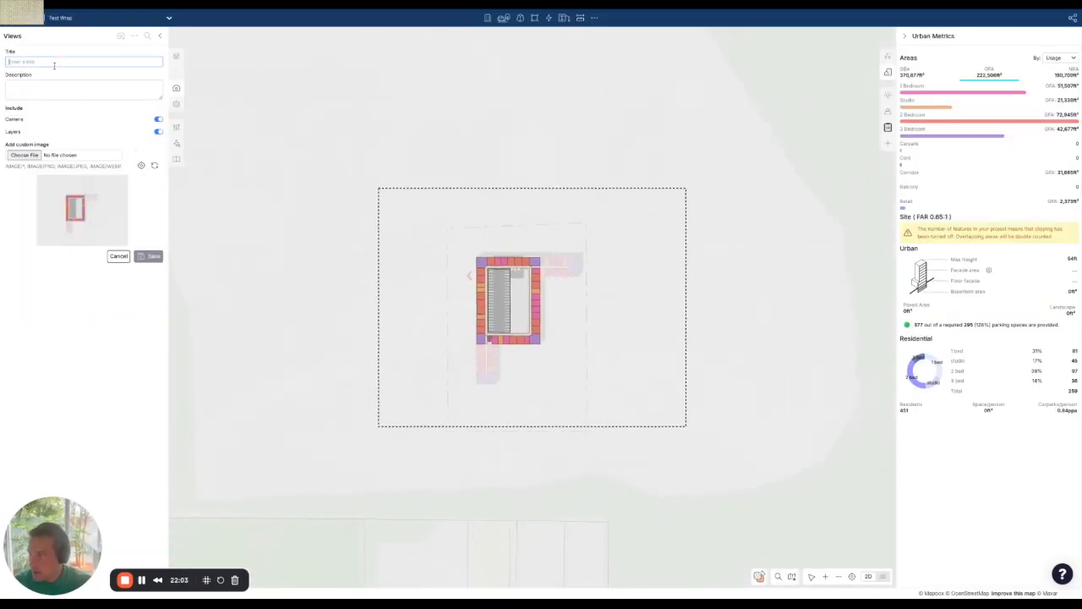
pyautogui.write('Roof')
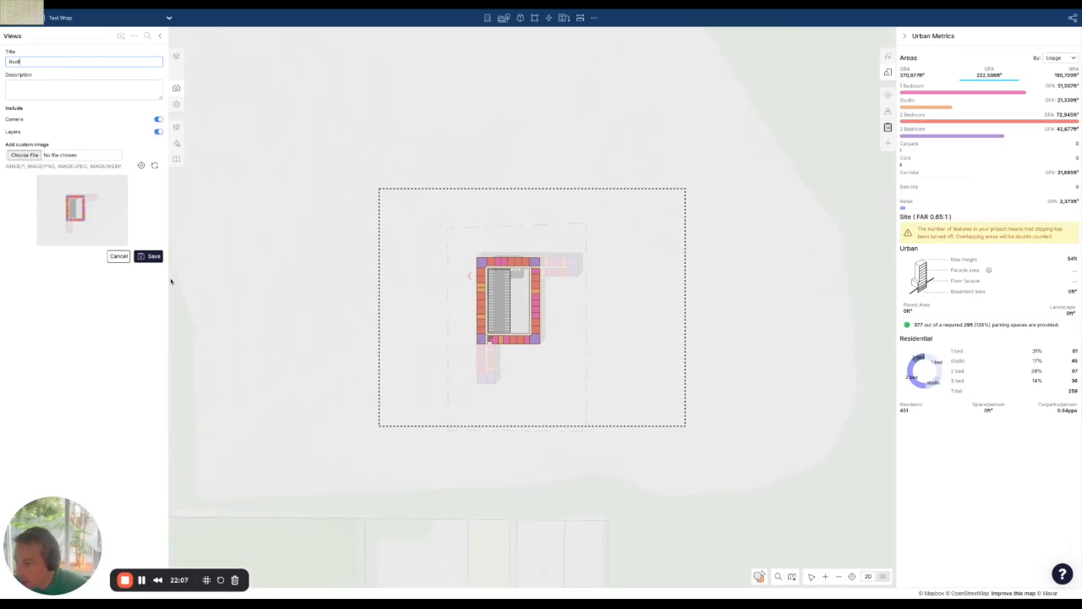
pyautogui.click(154, 256)
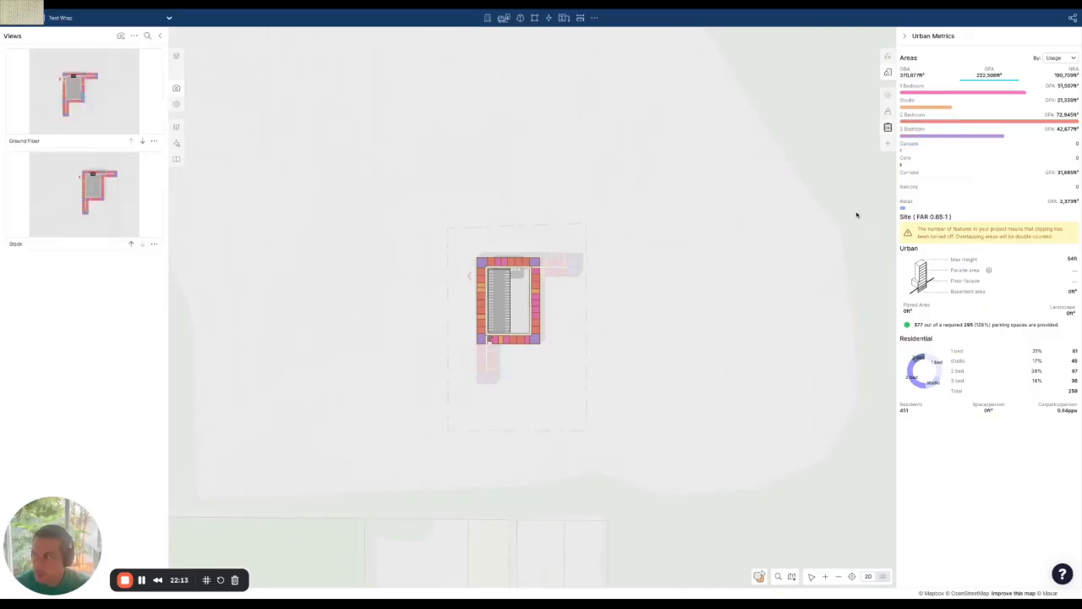
# - Add the Report Builder app to the project, open it and widen its workspace
pyautogui.click(888, 143)
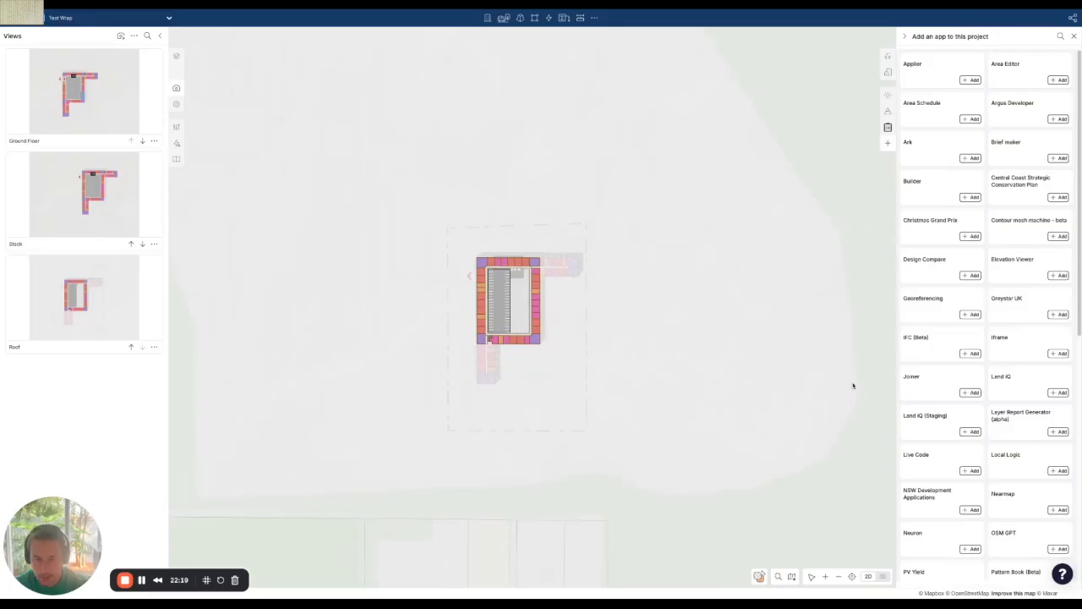
pyautogui.scroll(-5, 1023, 394)
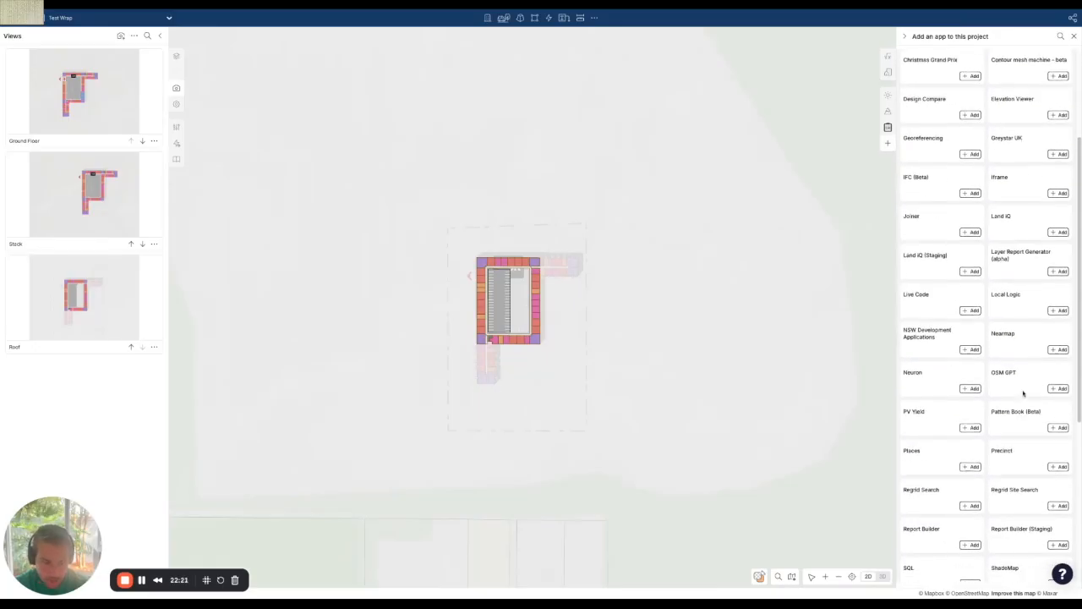
pyautogui.scroll(-2, 1026, 395)
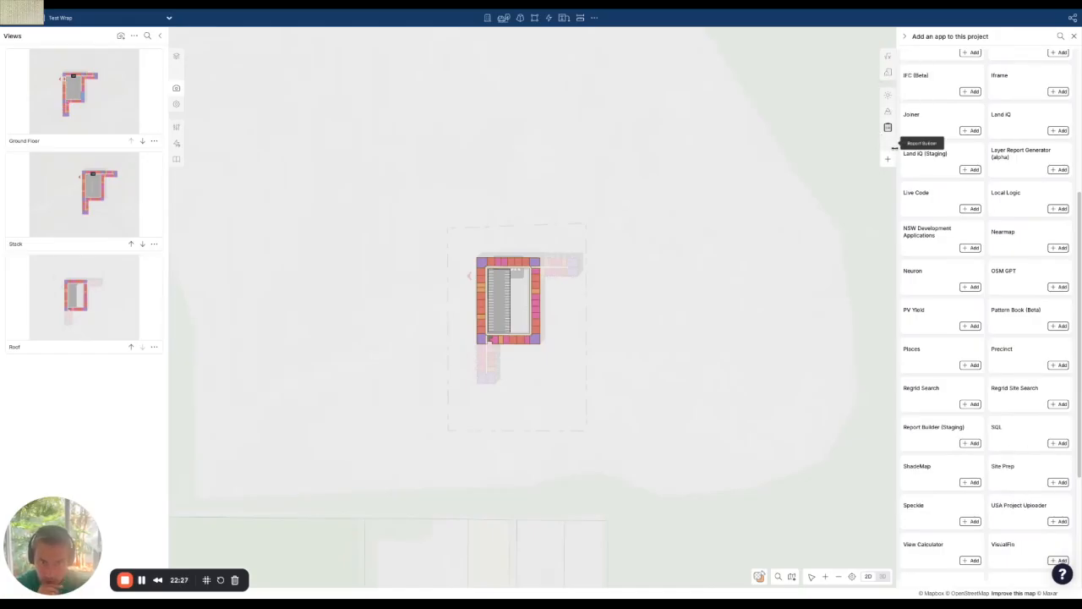
pyautogui.click(887, 143)
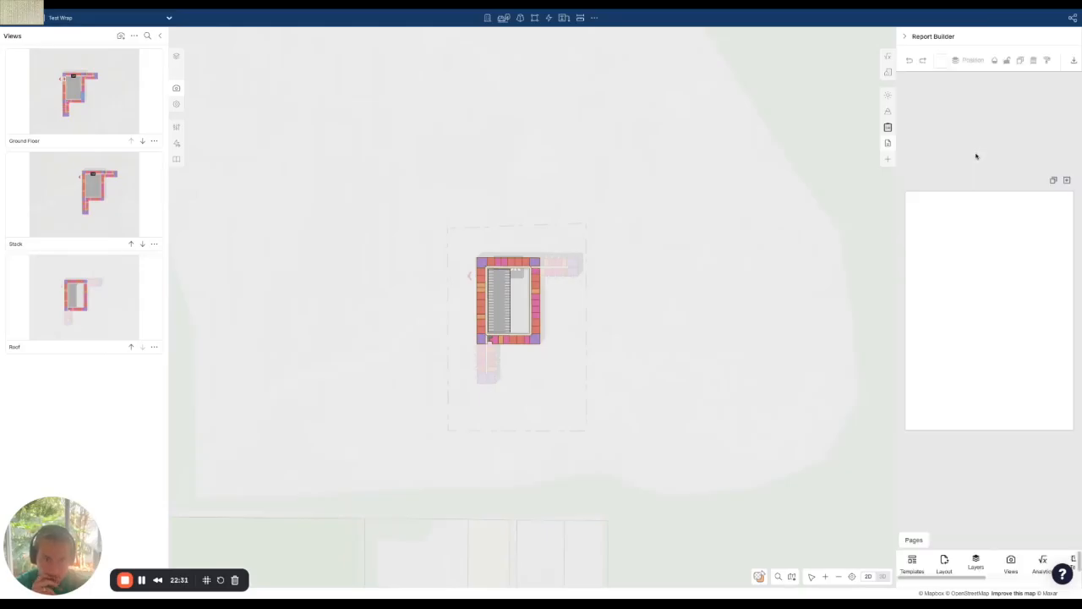
pyautogui.moveTo(893, 187); pyautogui.dragTo(744, 188)
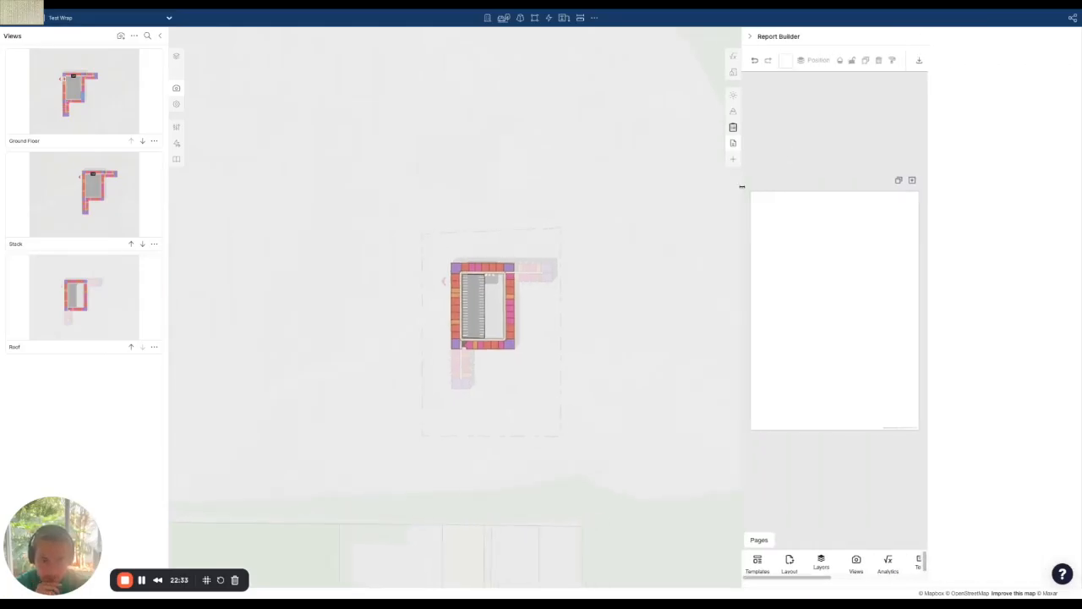
# - Insert the Ground Floor view into the report page, scaled down and placed near the page's upper edge
pyautogui.click(854, 567)
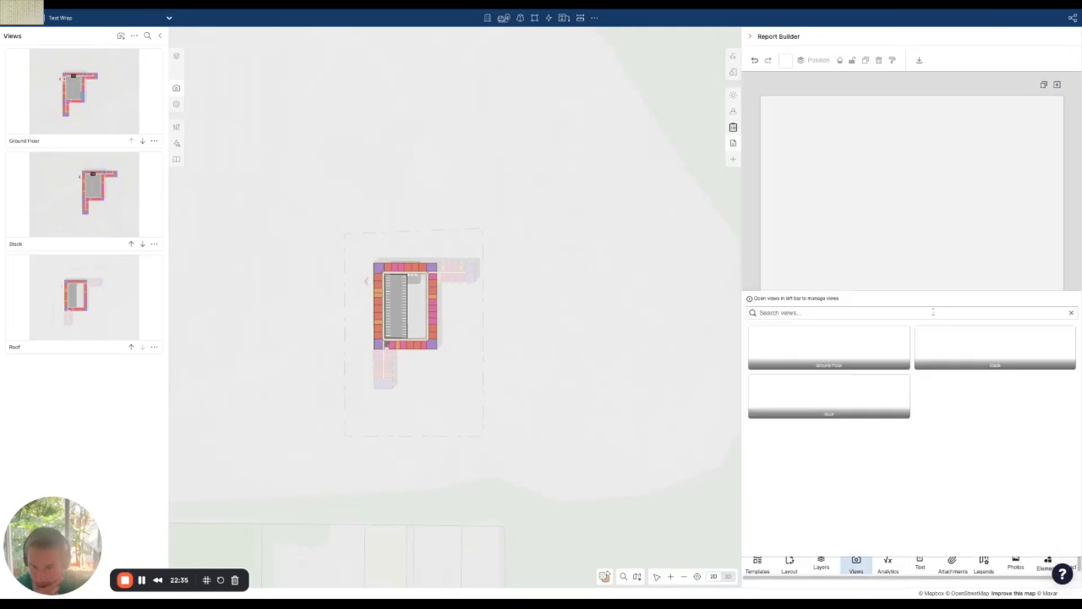
pyautogui.click(833, 348)
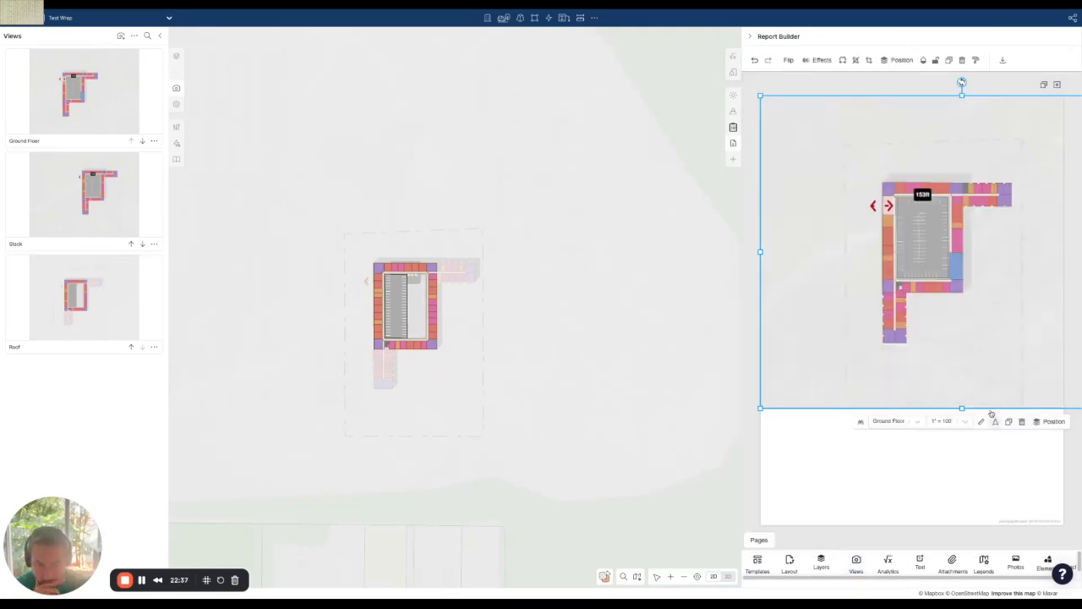
pyautogui.moveTo(760, 95); pyautogui.dragTo(978, 261)
pyautogui.moveTo(1031, 324); pyautogui.dragTo(839, 190)
pyautogui.click(952, 399)
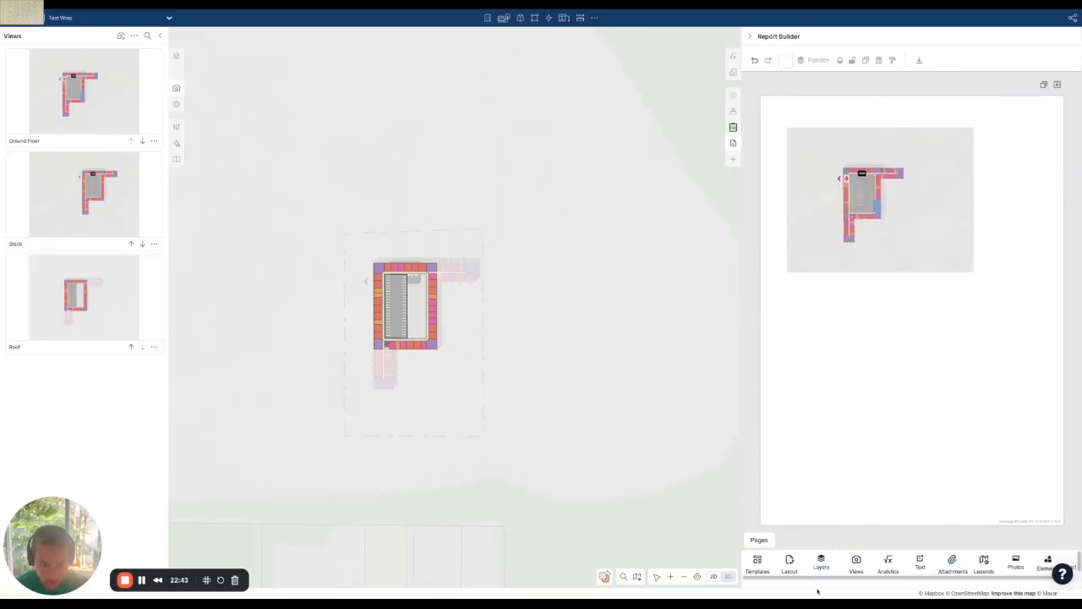
# - Insert the Stack view, place it directly below the Ground Floor view and scale it to the same width
pyautogui.click(856, 563)
pyautogui.click(1012, 364)
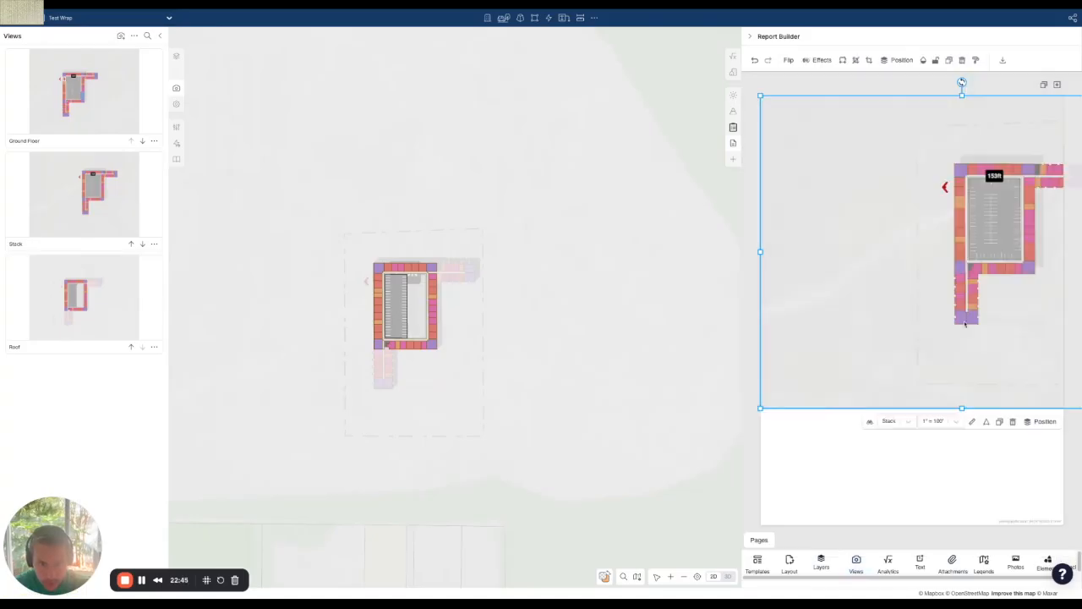
pyautogui.moveTo(760, 95); pyautogui.dragTo(965, 370)
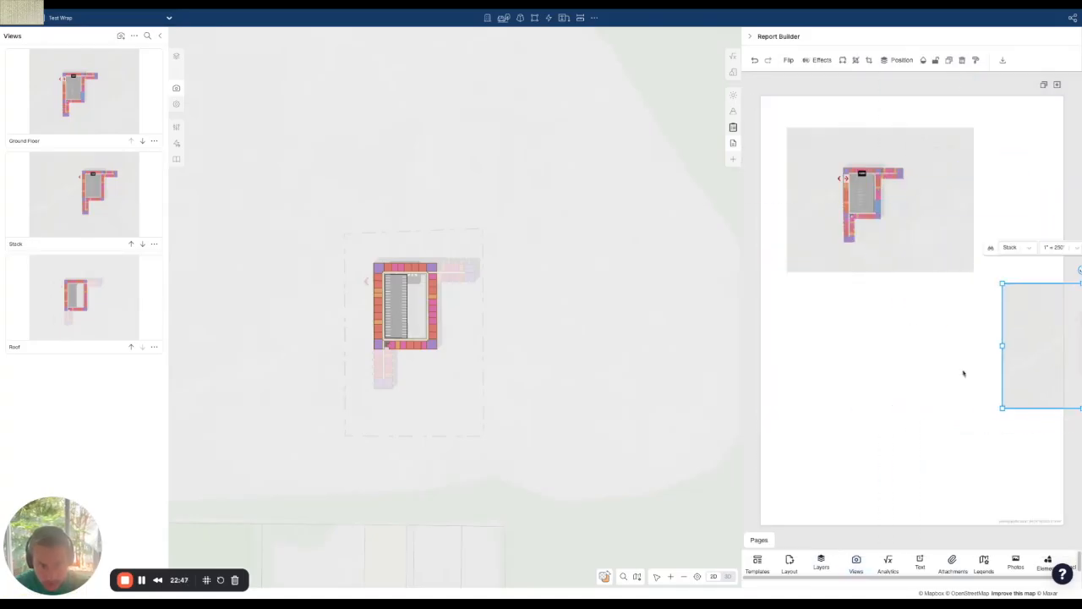
pyautogui.moveTo(1037, 369); pyautogui.dragTo(825, 367)
pyautogui.moveTo(949, 343); pyautogui.dragTo(966, 345)
pyautogui.hotkey('ctrl', 'z')
pyautogui.moveTo(949, 406); pyautogui.dragTo(973, 424)
pyautogui.click(1010, 449)
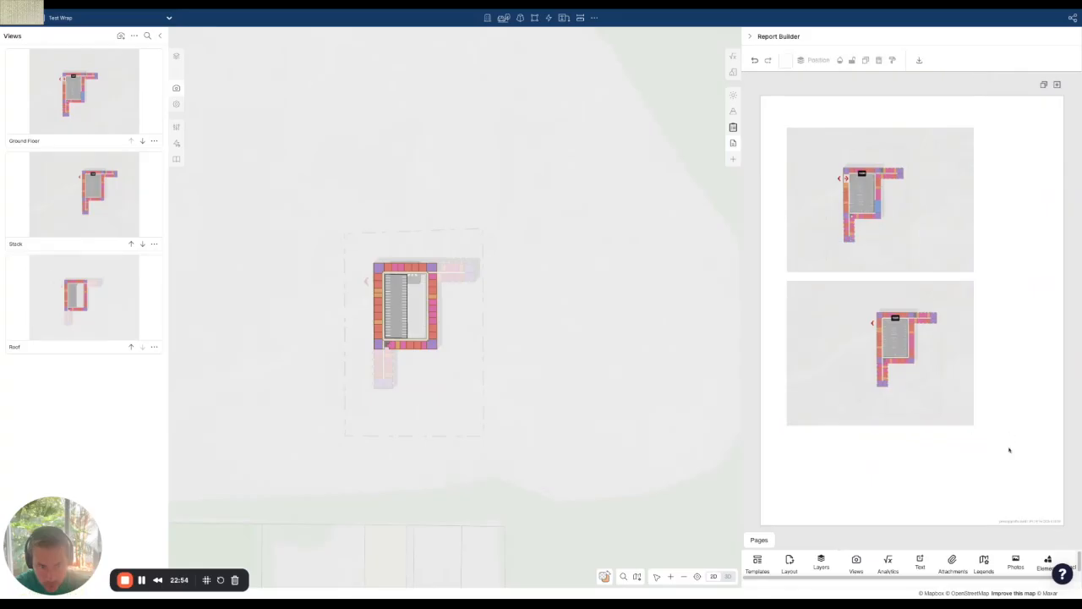
# - Insert the Roof view, scale it down and place it over the Stack view's lower part at matching width
pyautogui.click(857, 562)
pyautogui.click(831, 404)
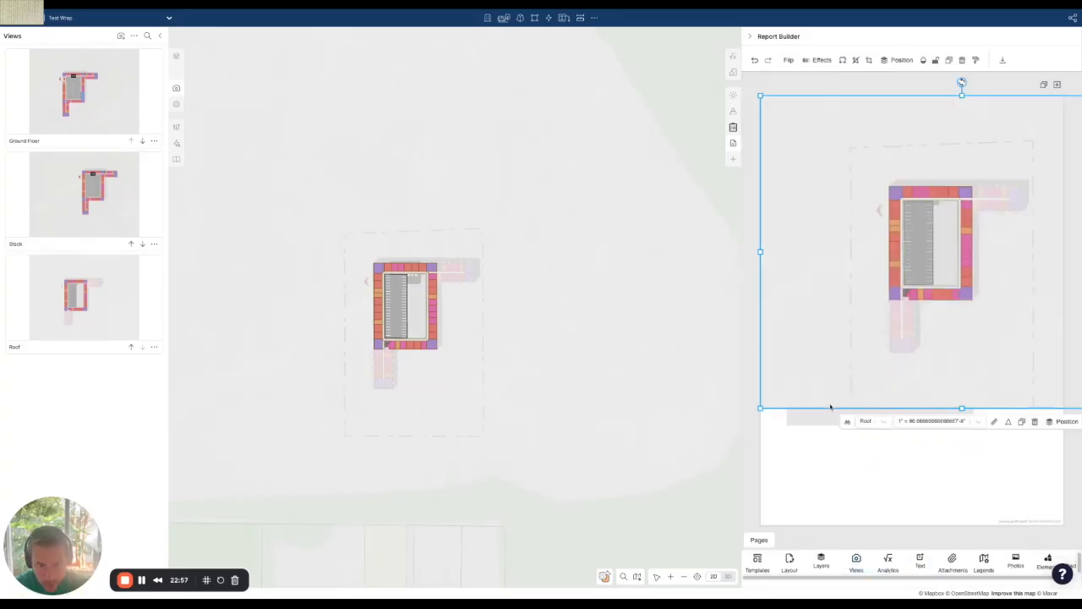
pyautogui.click(856, 562)
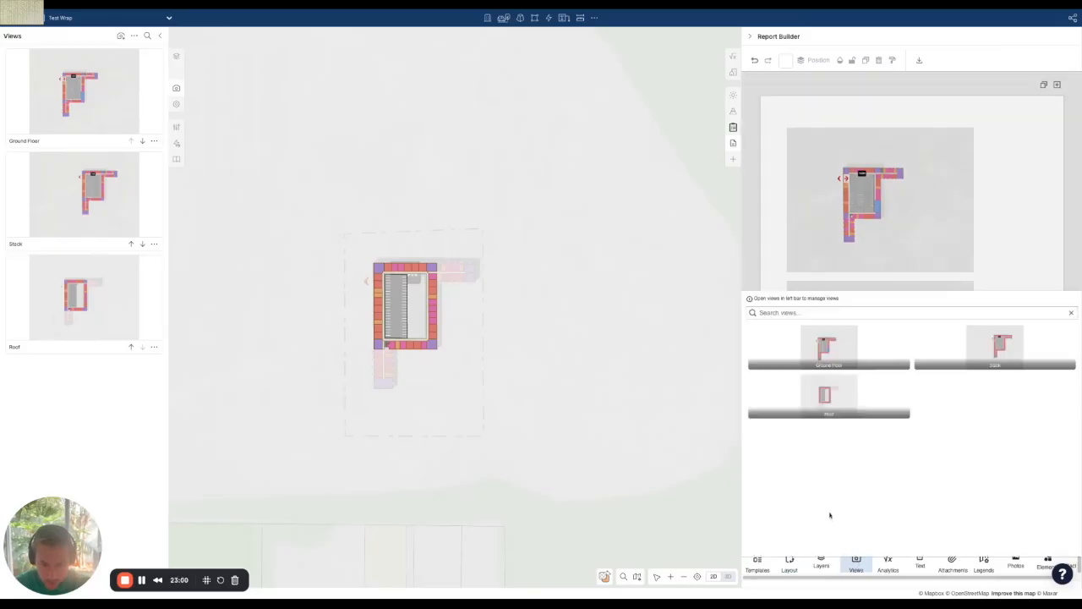
pyautogui.click(846, 407)
pyautogui.moveTo(763, 414); pyautogui.dragTo(1013, 256)
pyautogui.moveTo(1025, 208); pyautogui.dragTo(835, 455)
pyautogui.moveTo(960, 345); pyautogui.dragTo(976, 331)
pyautogui.click(1018, 387)
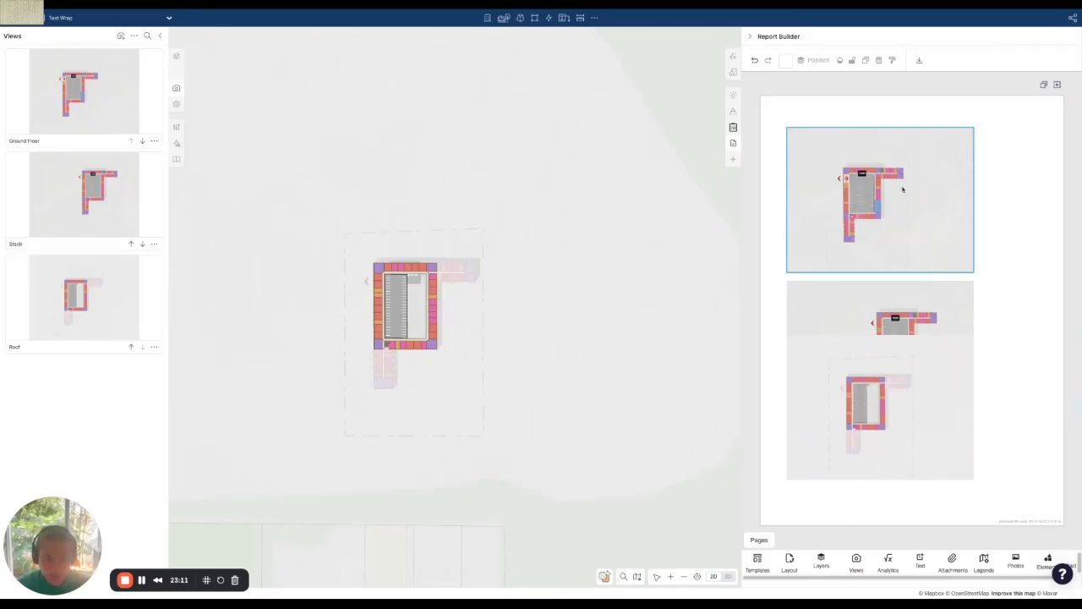
# - Change the report page layout to A4 landscape, 29.7 × 21 cm, without resizing its objects
pyautogui.click(790, 561)
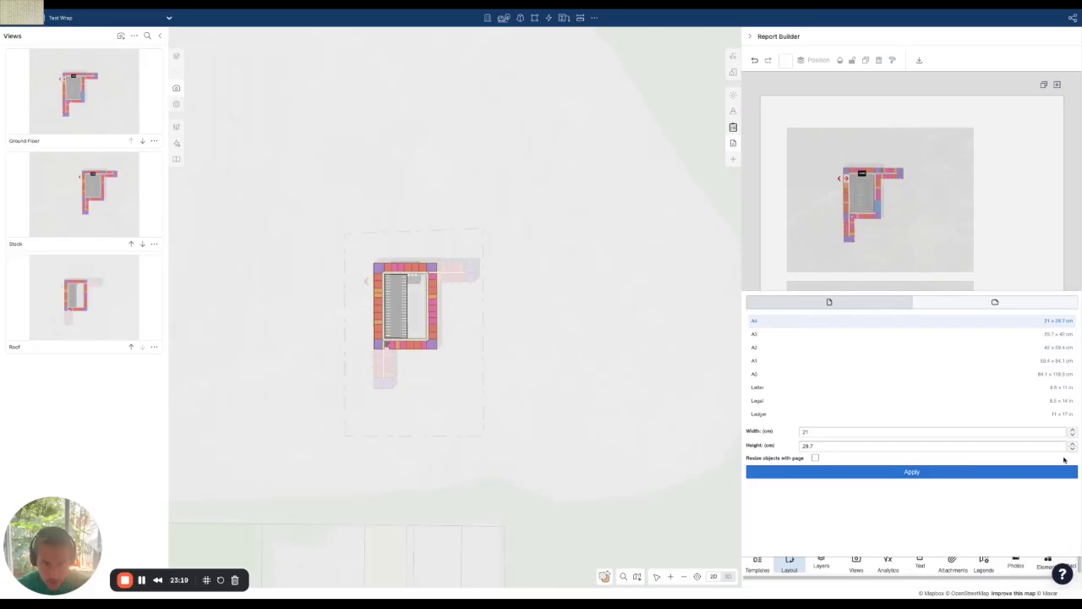
pyautogui.click(1001, 309)
pyautogui.click(921, 471)
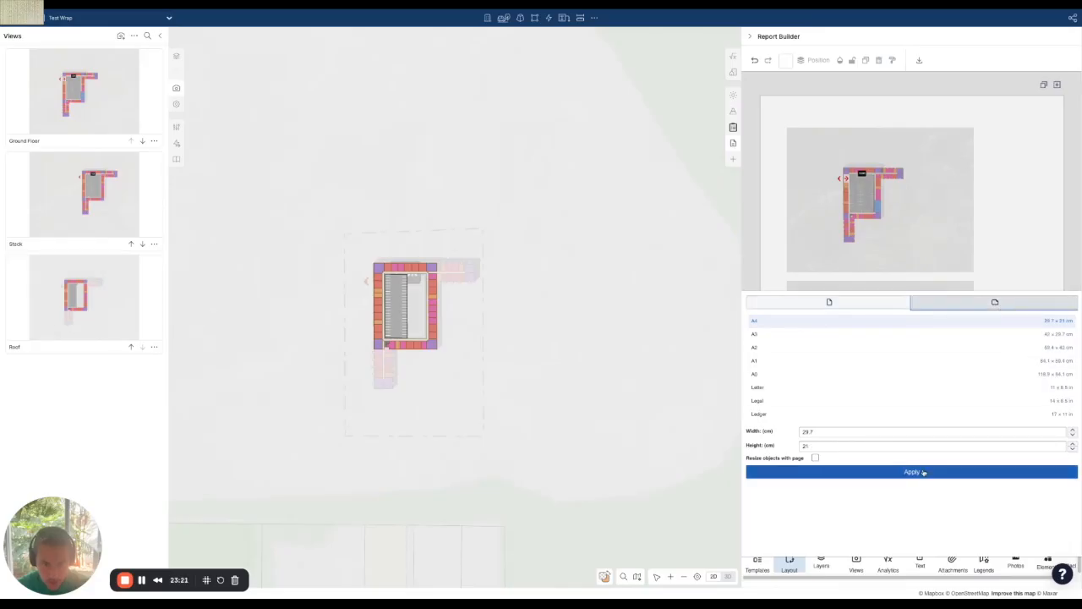
pyautogui.click(789, 564)
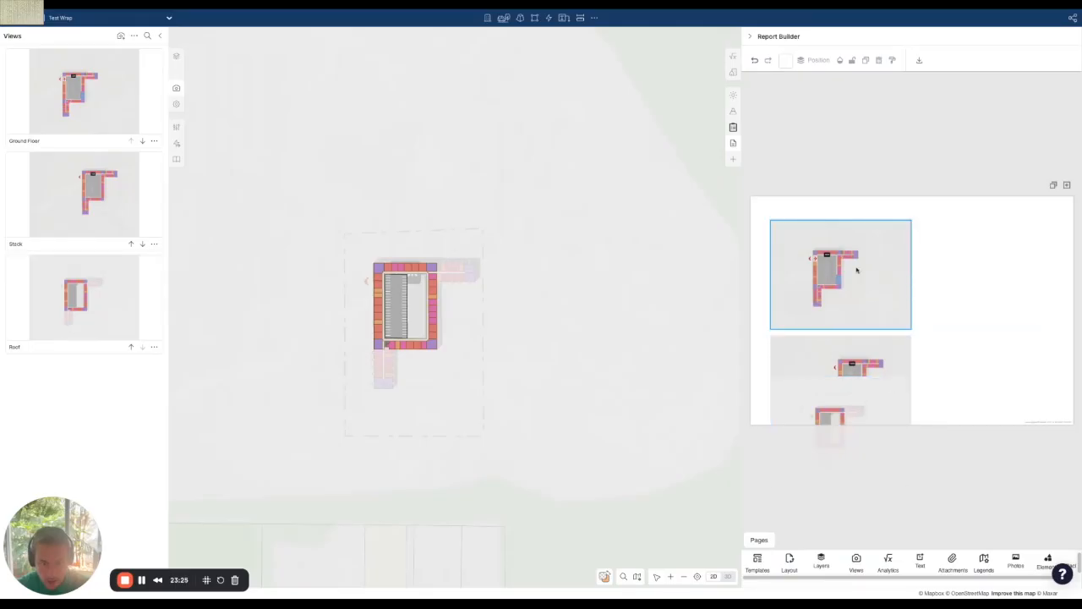
# - Shrink the Ground Floor and Stack views to about a third of the page width and place them side by side
pyautogui.click(857, 272)
pyautogui.moveTo(911, 329); pyautogui.dragTo(866, 293)
pyautogui.moveTo(859, 365); pyautogui.dragTo(961, 249)
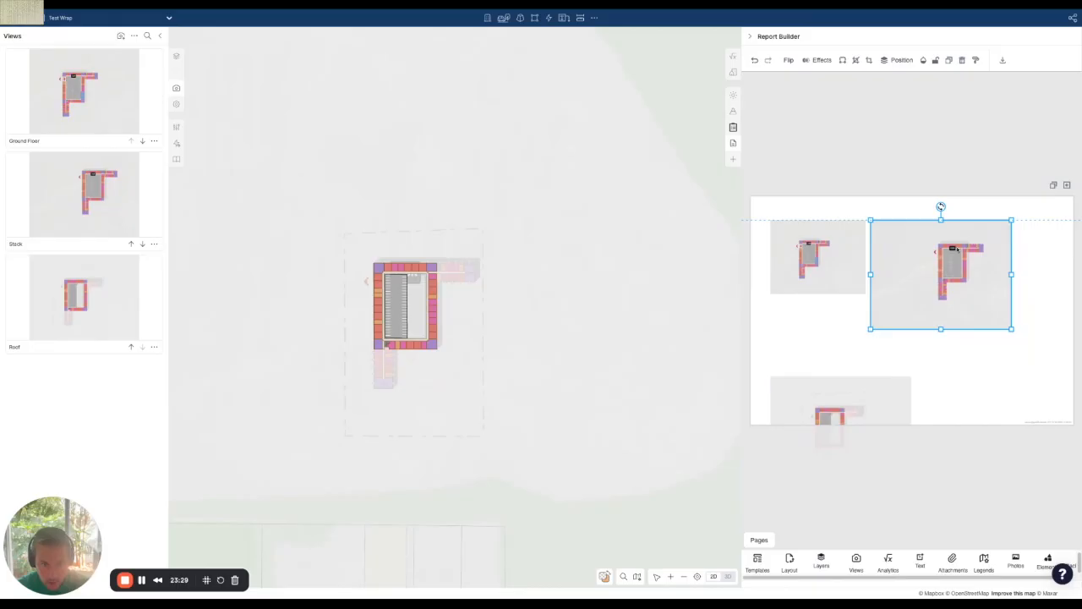
pyautogui.moveTo(1014, 329); pyautogui.dragTo(975, 287)
# - Move the Roof view beside the Stack view, shrink it to match, and even out the spacing in the row
pyautogui.moveTo(849, 409); pyautogui.dragTo(1004, 253)
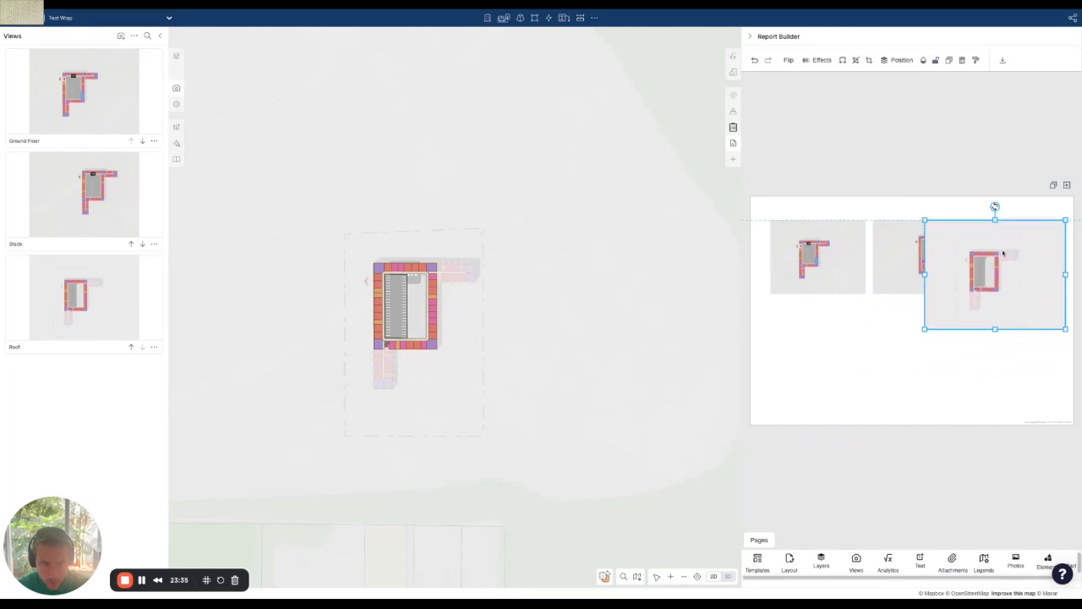
pyautogui.moveTo(924, 332); pyautogui.dragTo(978, 306)
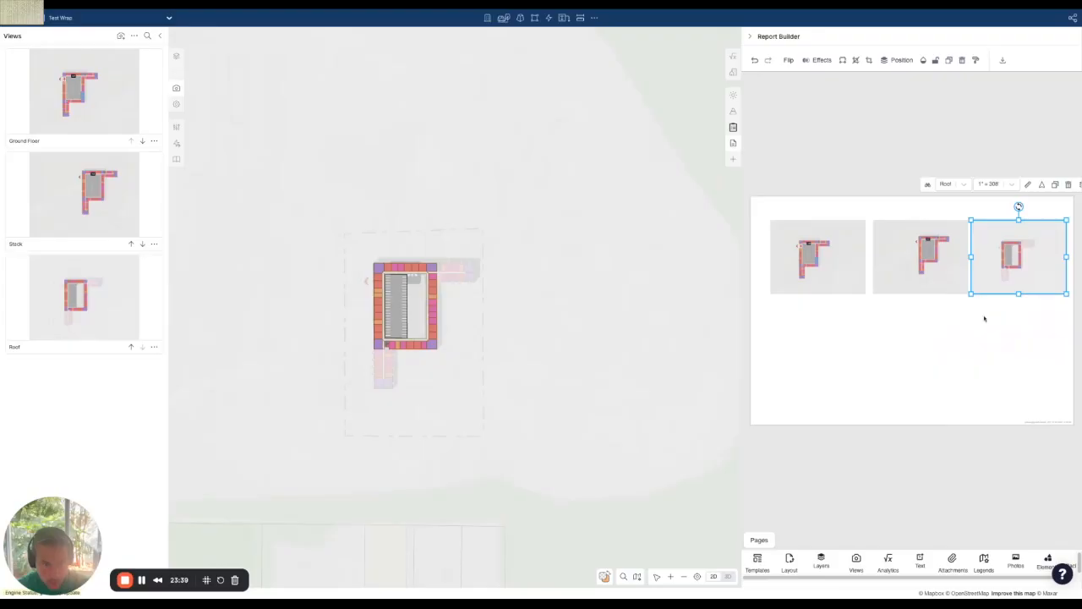
pyautogui.click(1010, 370)
pyautogui.click(909, 278)
pyautogui.moveTo(919, 266); pyautogui.dragTo(915, 266)
pyautogui.click(953, 378)
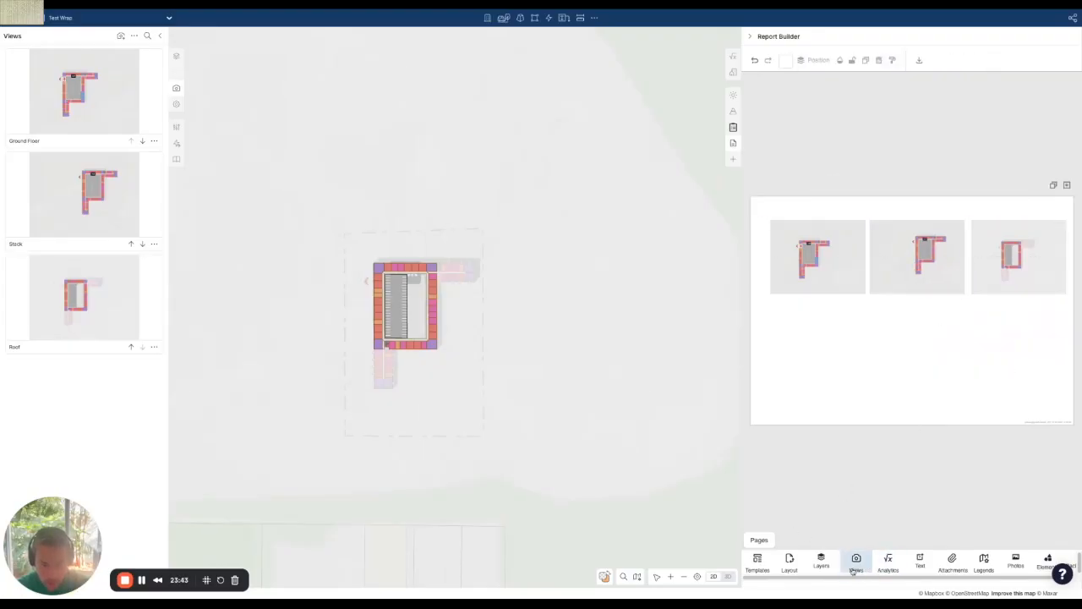
# - Widen the report workspace and insert an Area Schedule analytics table with all columns below the Ground Floor view
pyautogui.click(888, 562)
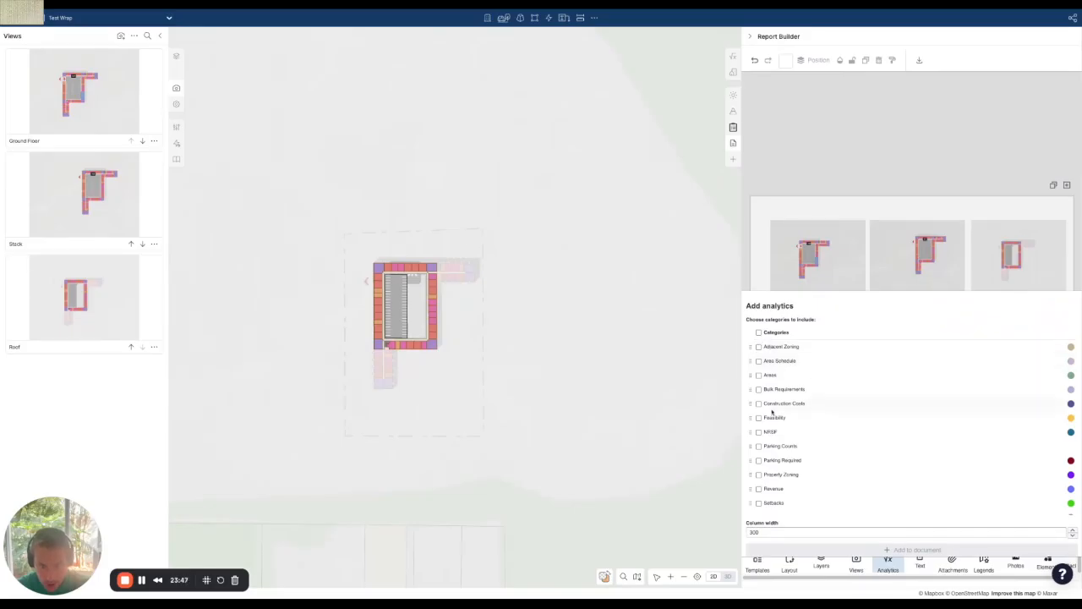
pyautogui.click(759, 360)
pyautogui.moveTo(740, 269); pyautogui.dragTo(593, 268)
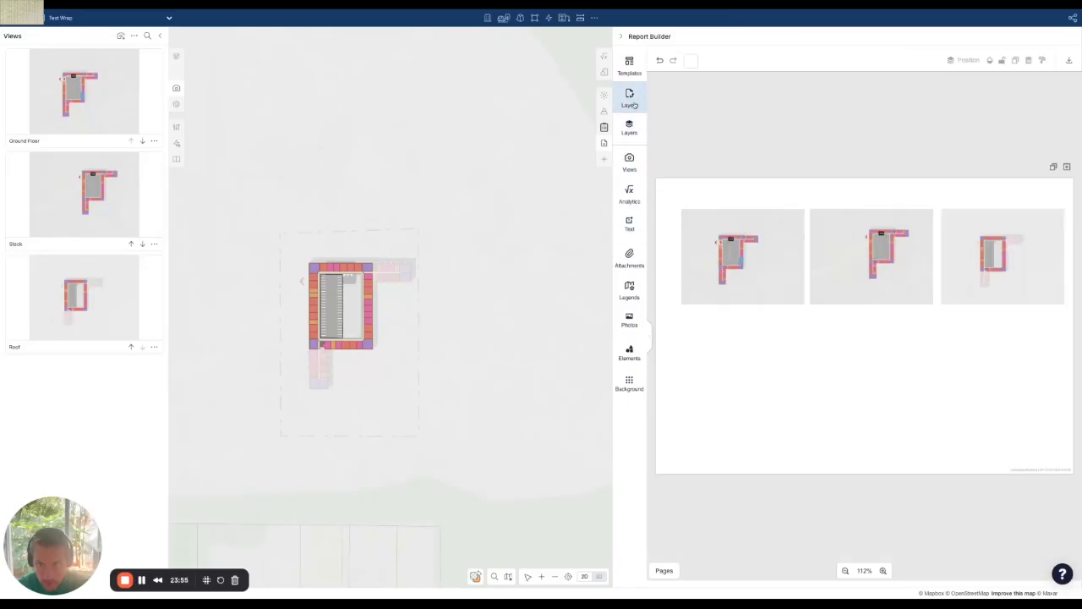
pyautogui.click(630, 193)
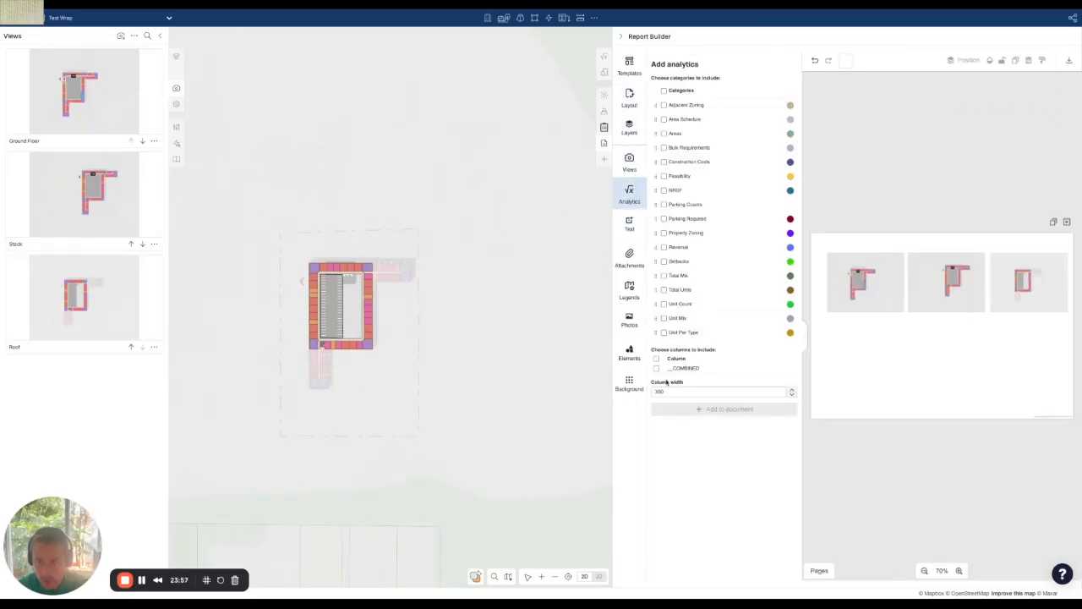
pyautogui.click(656, 359)
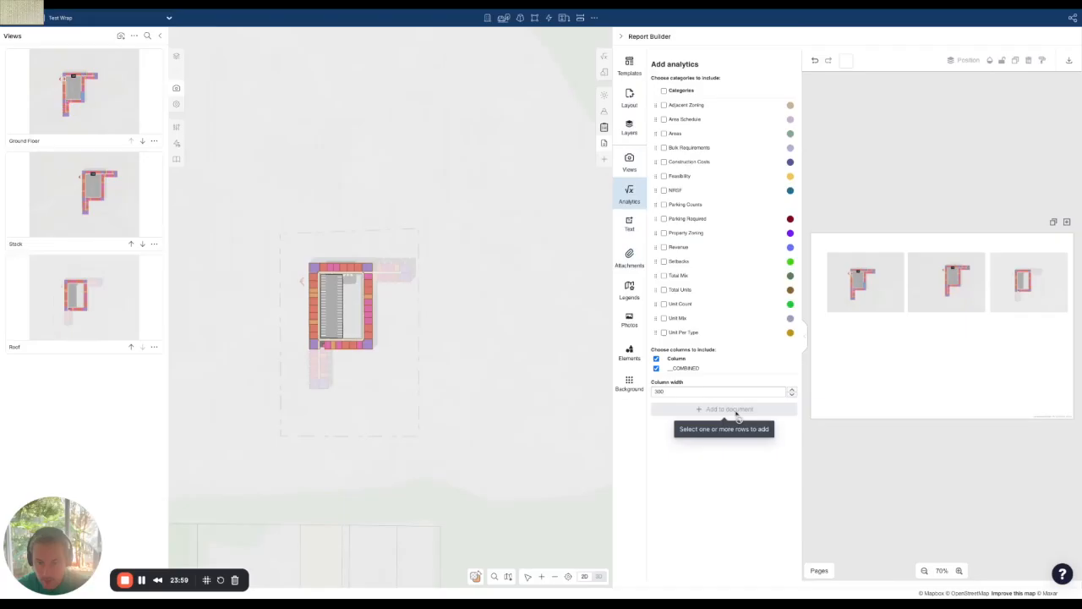
pyautogui.click(664, 119)
pyautogui.click(721, 408)
pyautogui.moveTo(838, 246); pyautogui.dragTo(852, 333)
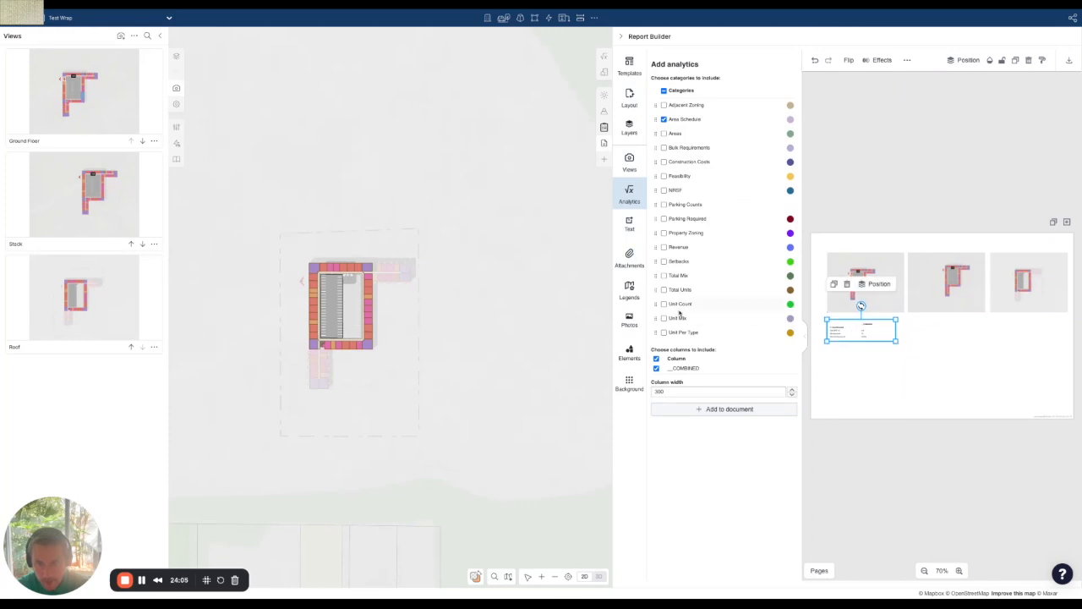
# - Insert a Unit Count analytics table and place it below the Stack view
pyautogui.click(664, 119)
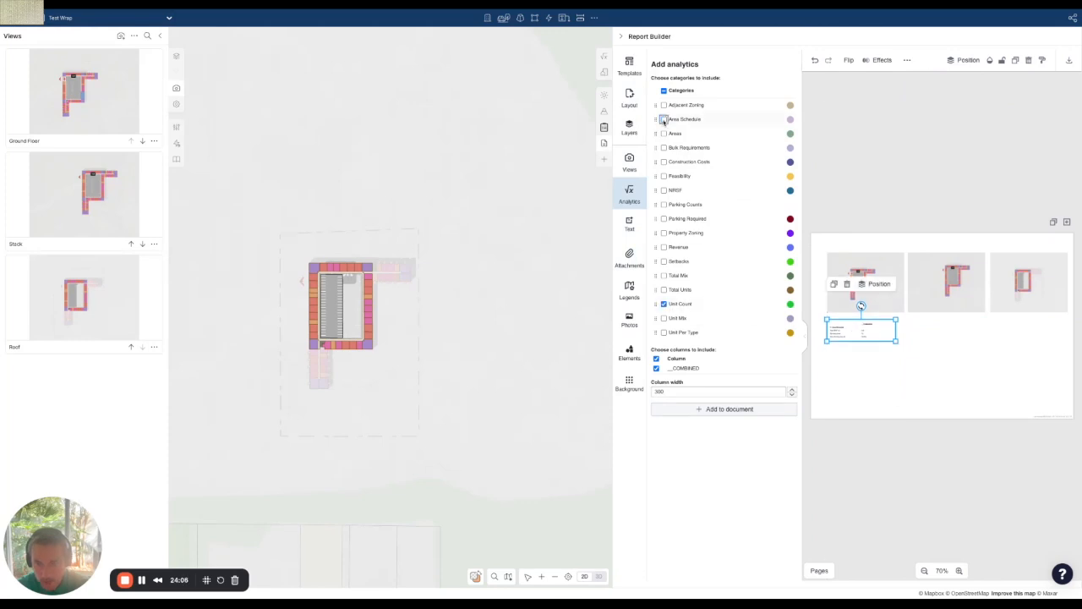
pyautogui.click(699, 409)
pyautogui.moveTo(846, 250); pyautogui.dragTo(936, 353)
# - Insert a Total Mix analytics table on its own below the Roof view, and download the report
pyautogui.click(664, 91)
pyautogui.click(664, 91)
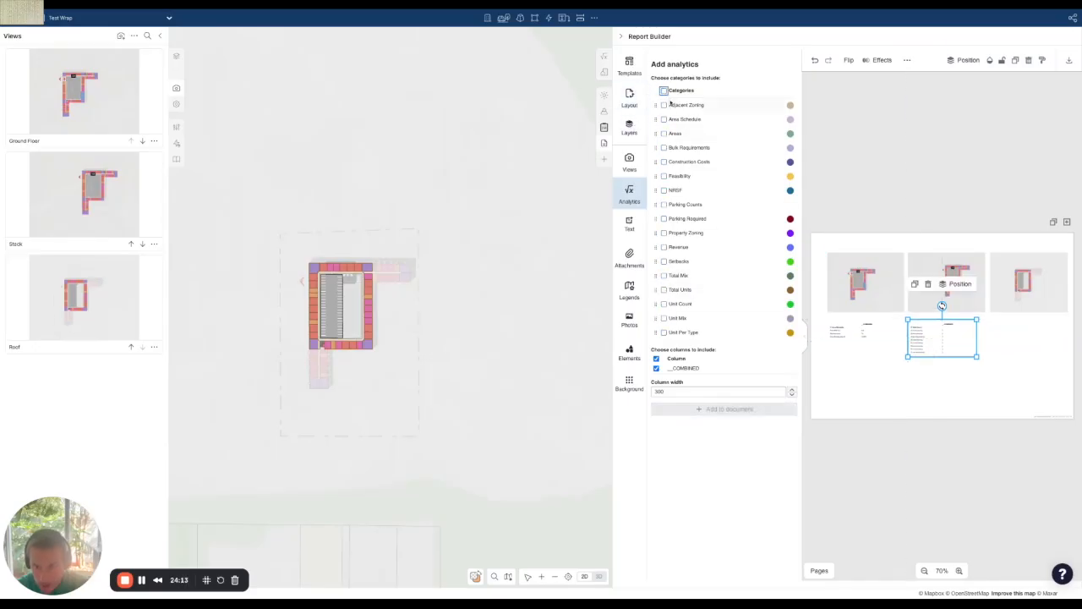
pyautogui.click(664, 276)
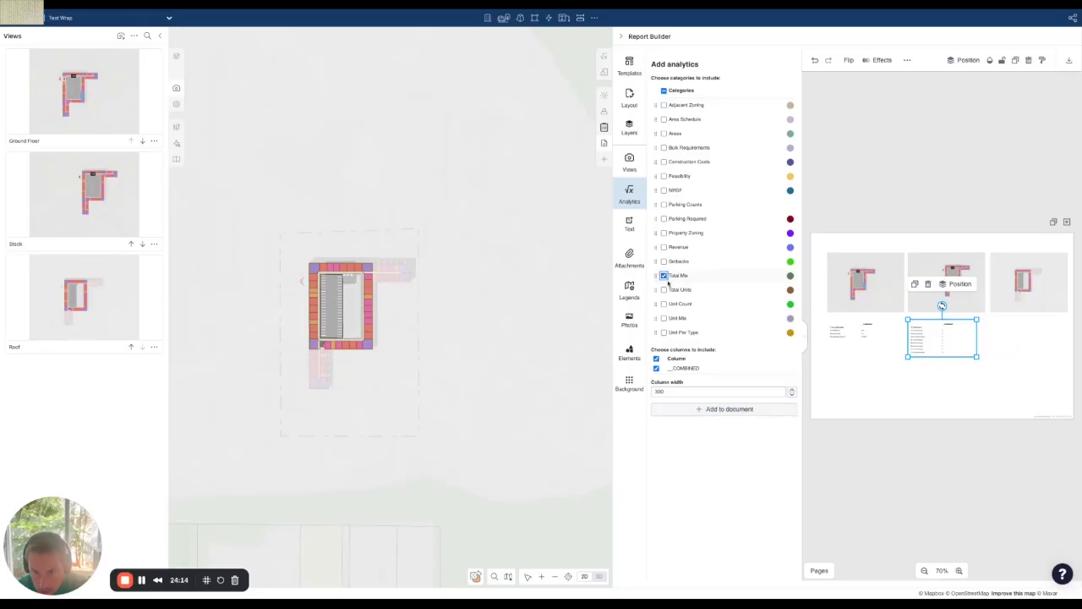
pyautogui.click(724, 409)
pyautogui.moveTo(851, 247); pyautogui.dragTo(1024, 332)
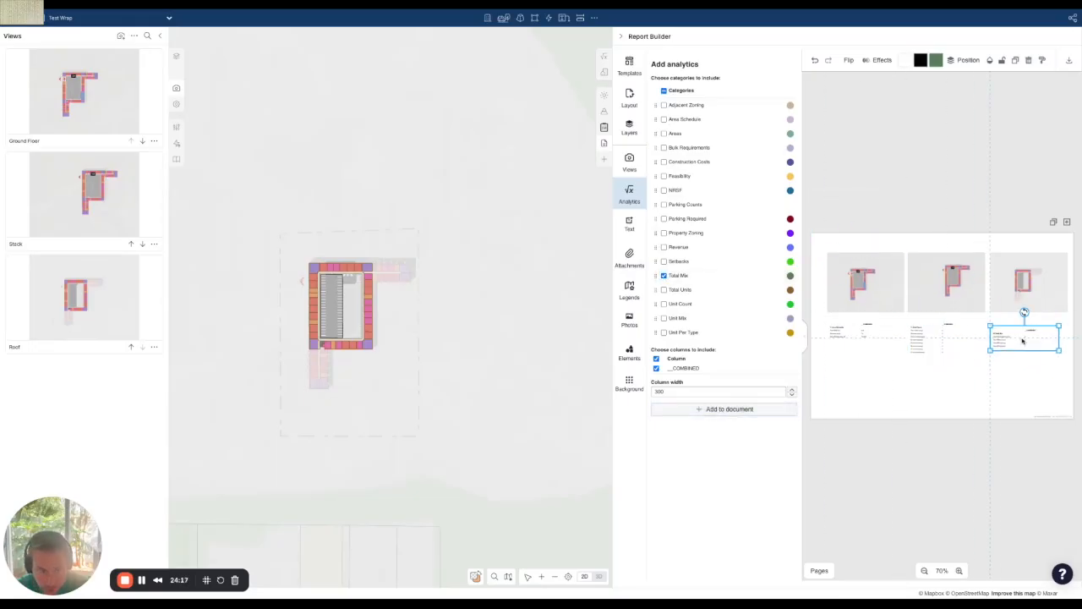
pyautogui.click(1034, 431)
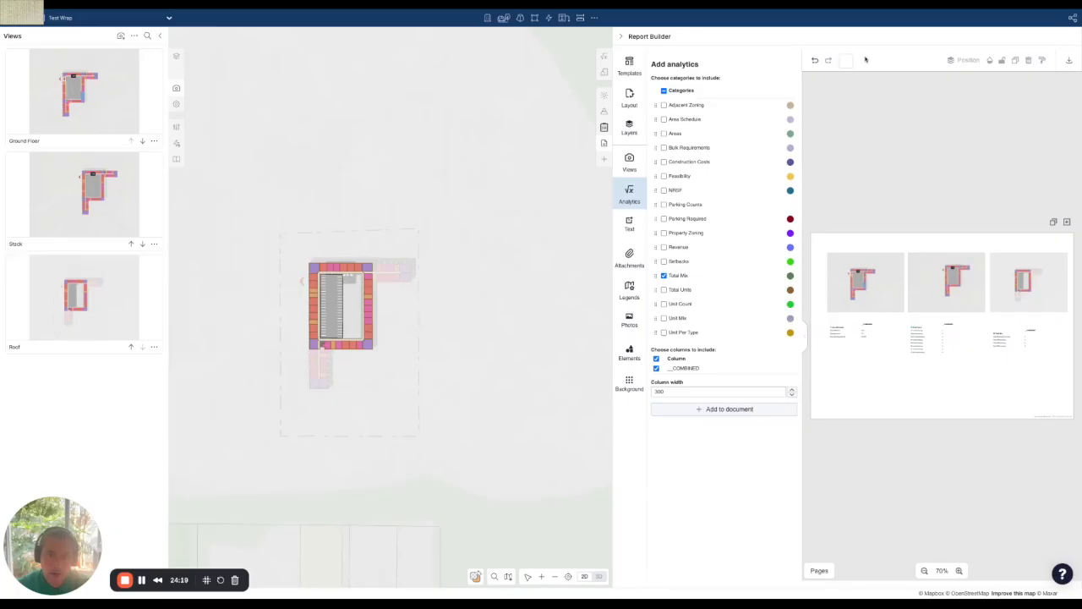
pyautogui.click(1069, 60)
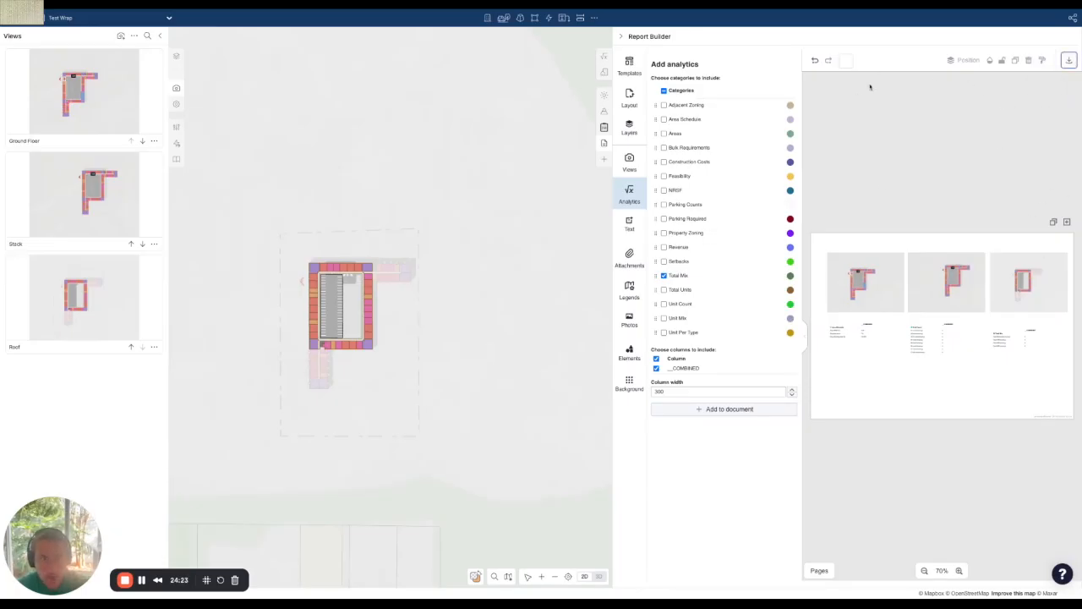